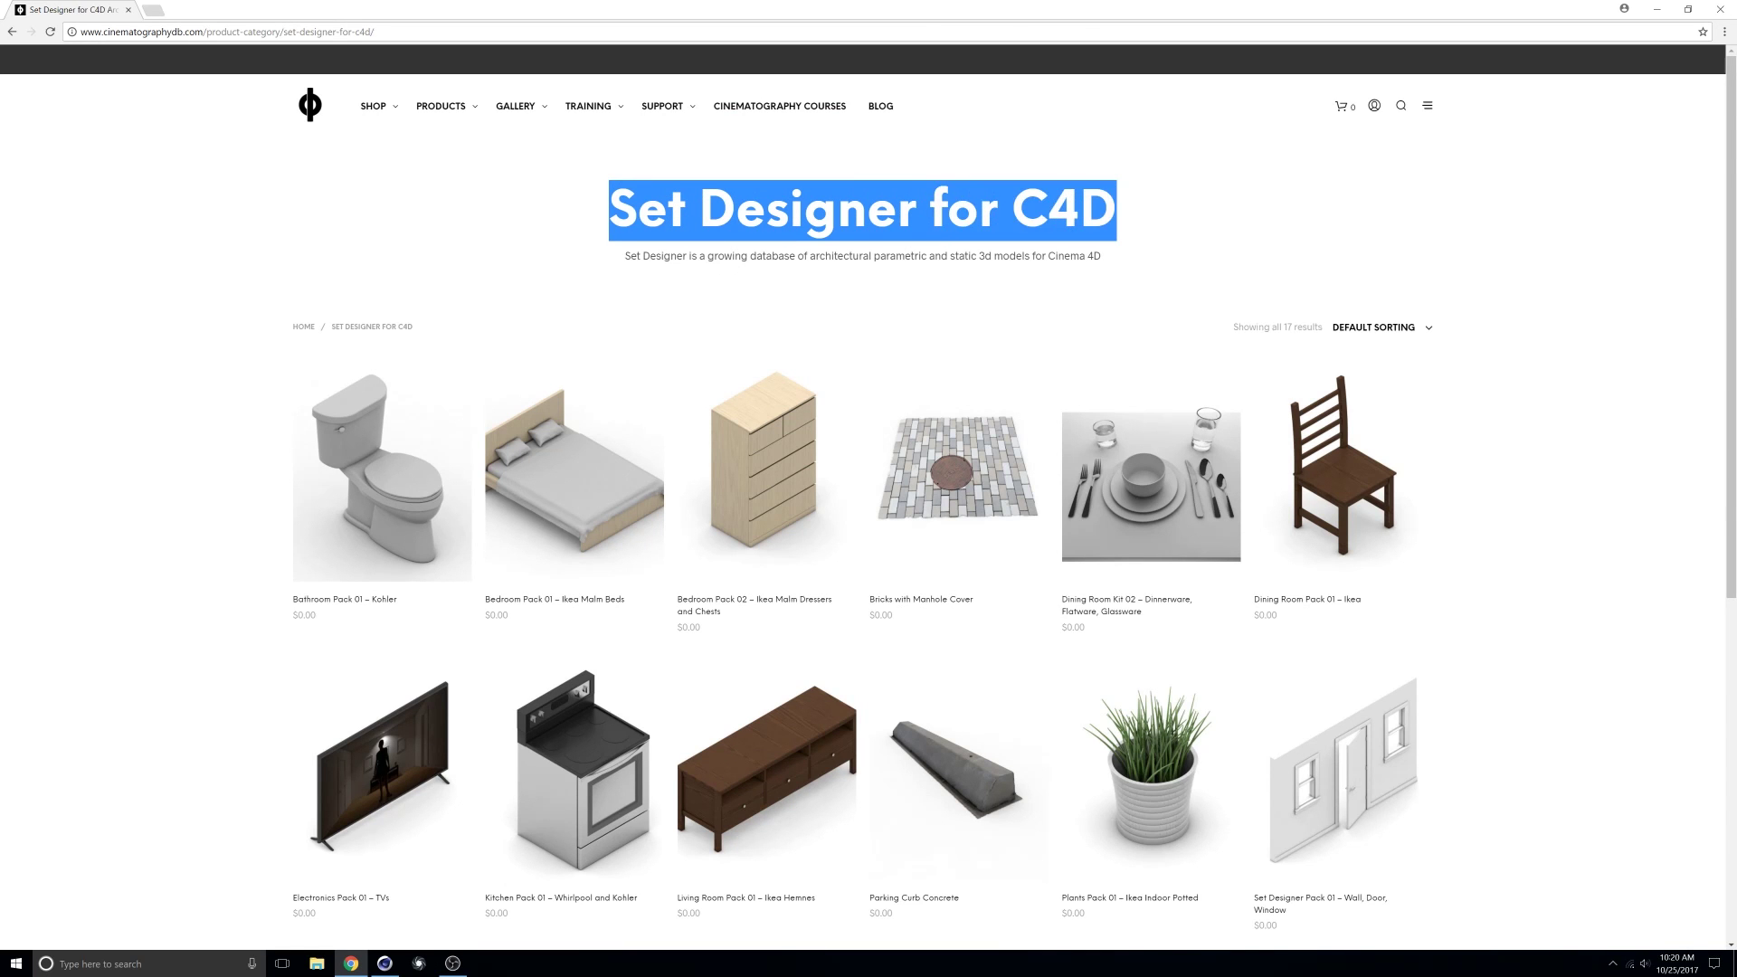
# Look over the available model packs in the Set Designer for C4D product catalogue.
pyautogui.click(774, 268)
pyautogui.scroll(-6, 735, 357)
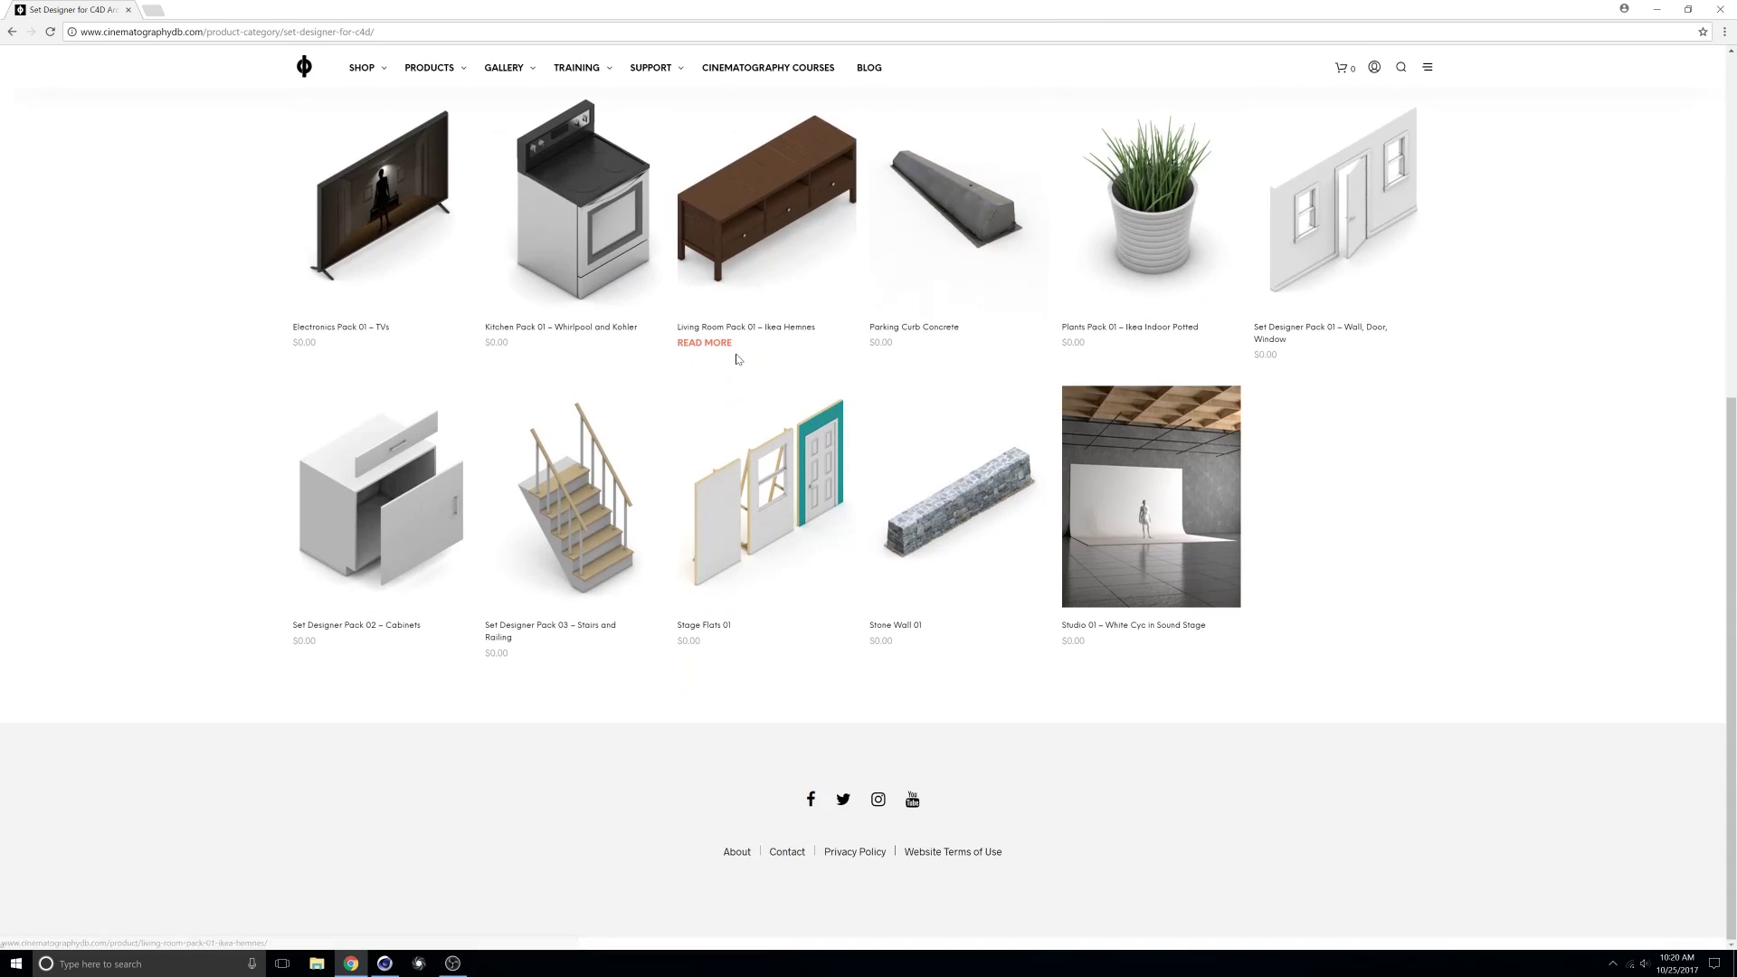
pyautogui.scroll(5, 715, 638)
pyautogui.scroll(-2, 627, 469)
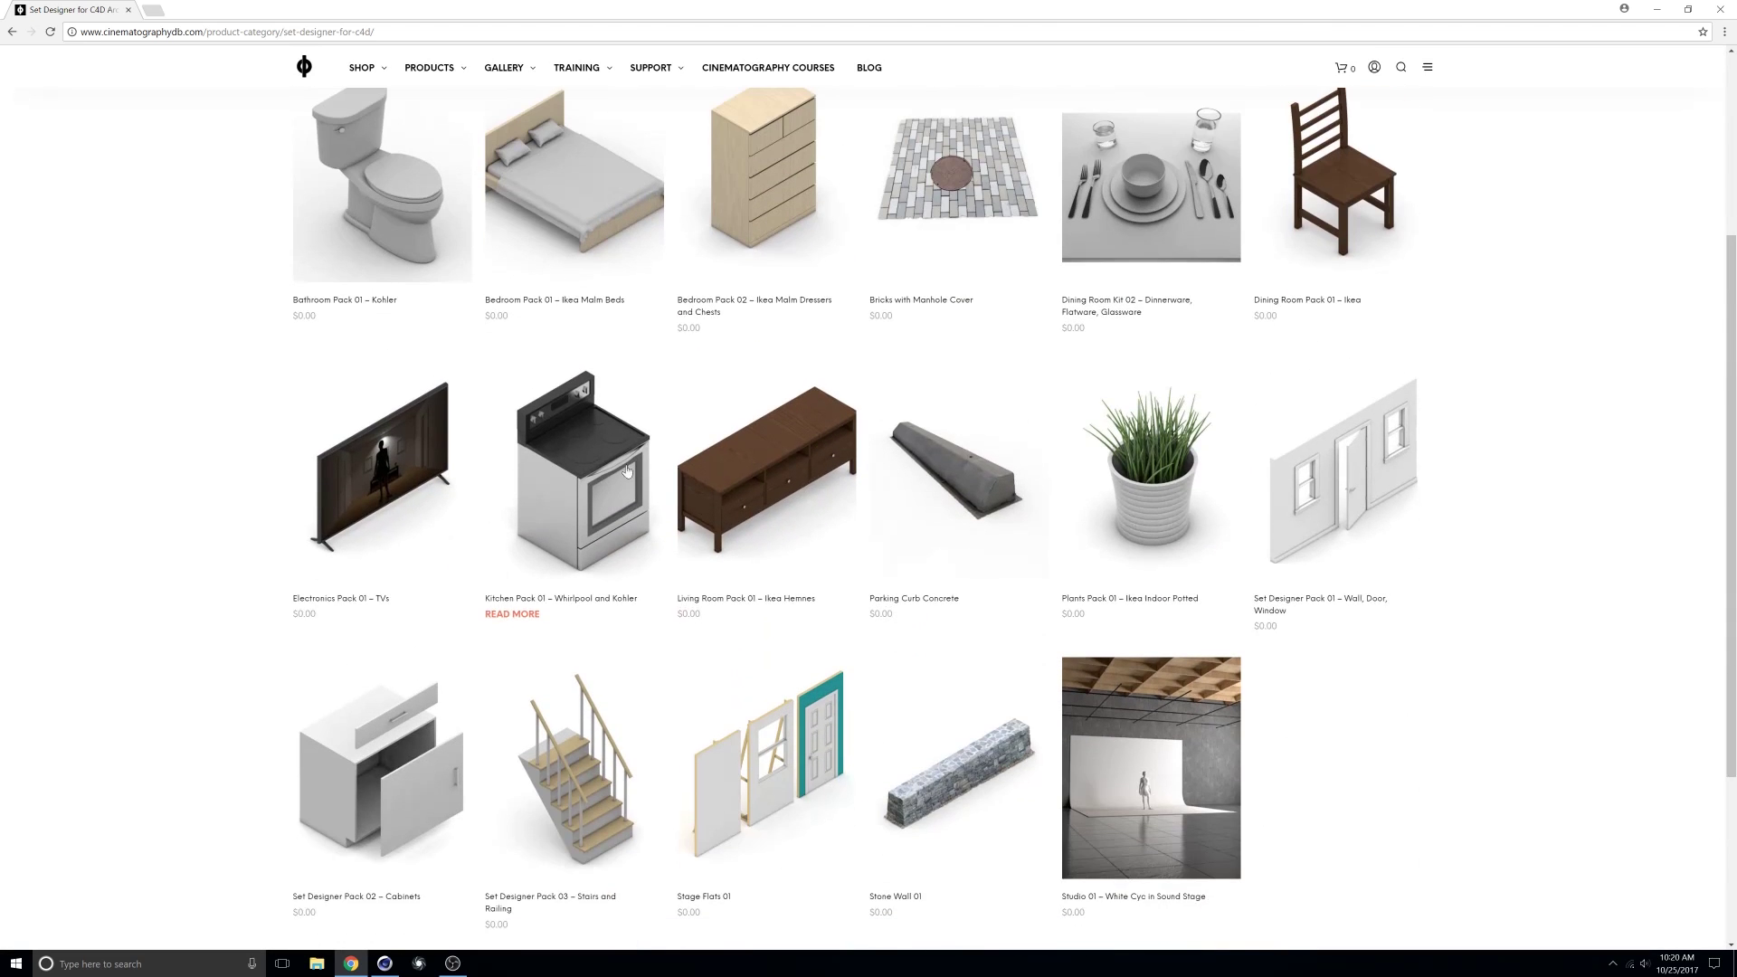
pyautogui.scroll(3, 627, 469)
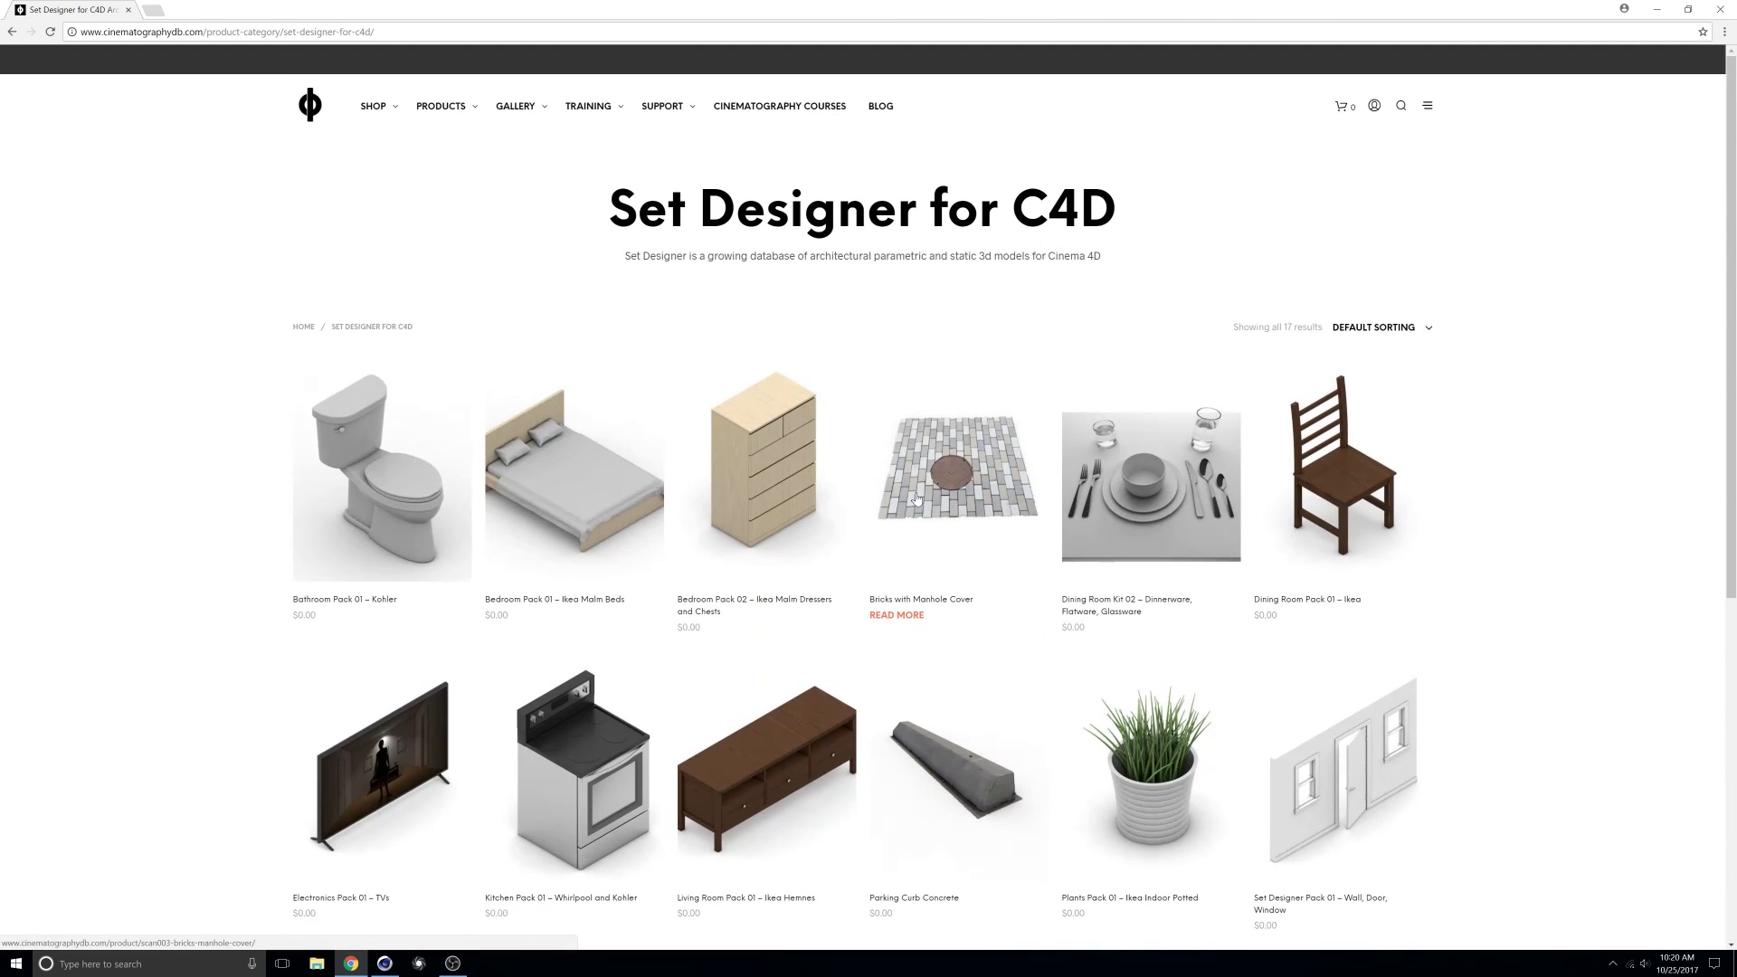
pyautogui.scroll(-3, 915, 499)
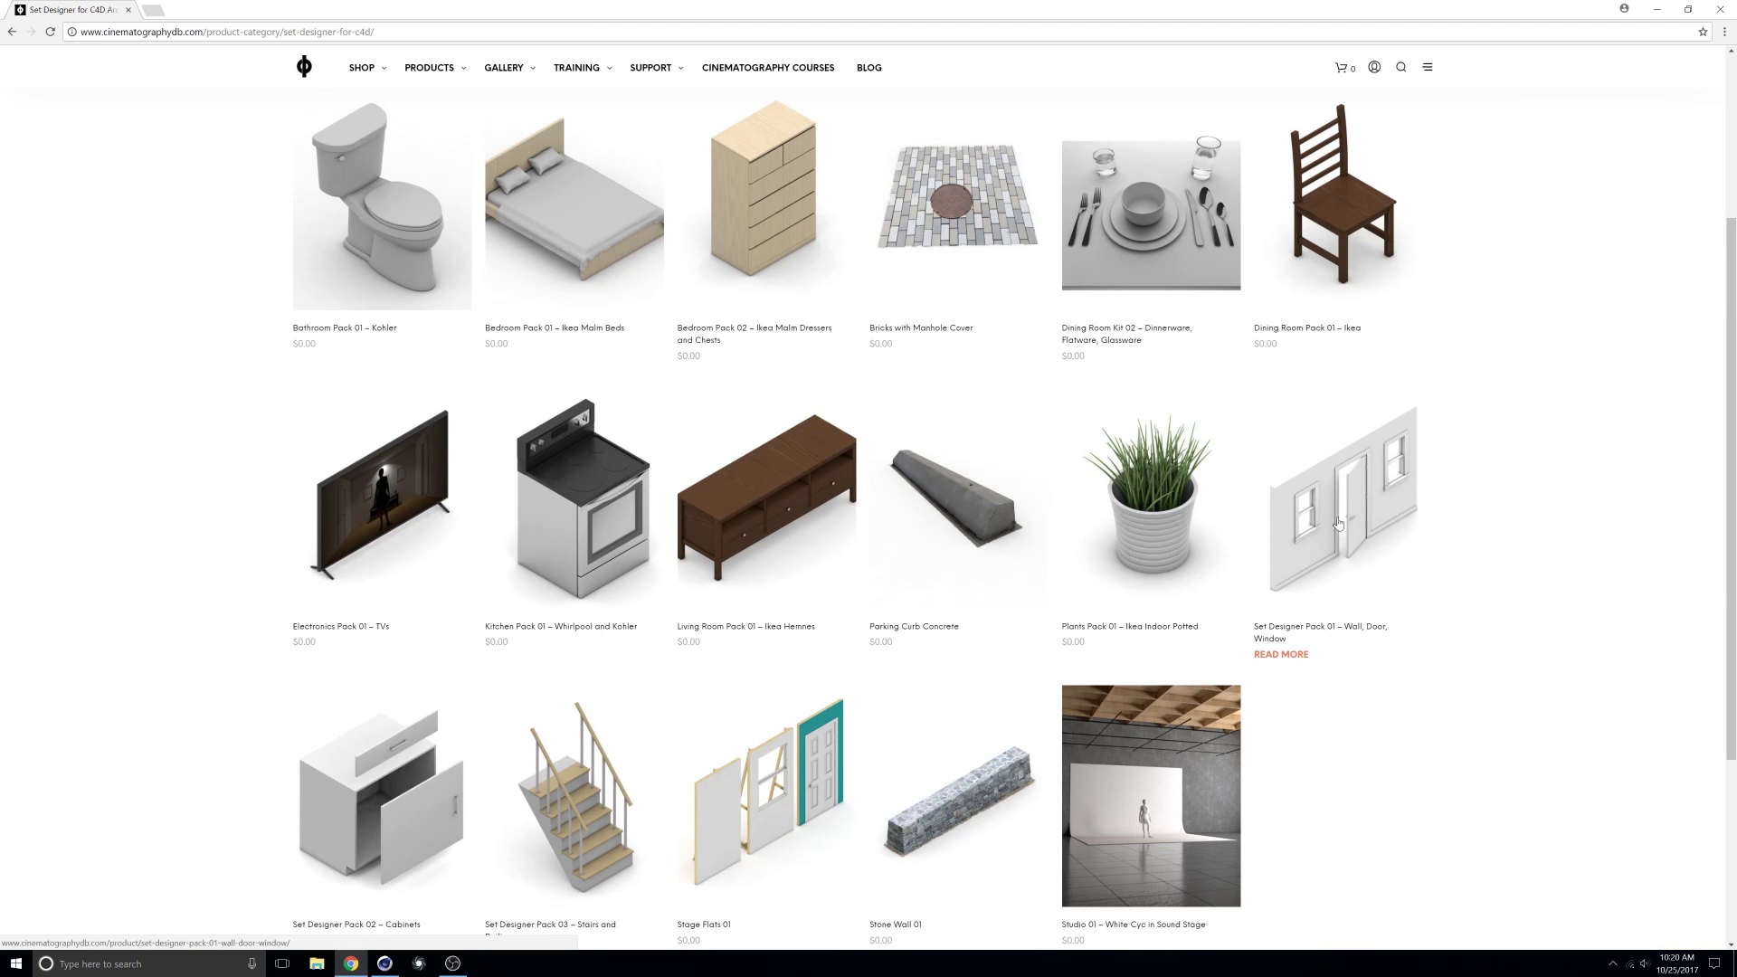
# Open the Kitchen Pack 01 – Whirlpool and Kohler product page, dismiss the members notice and review its included files and formats.
pyautogui.click(607, 543)
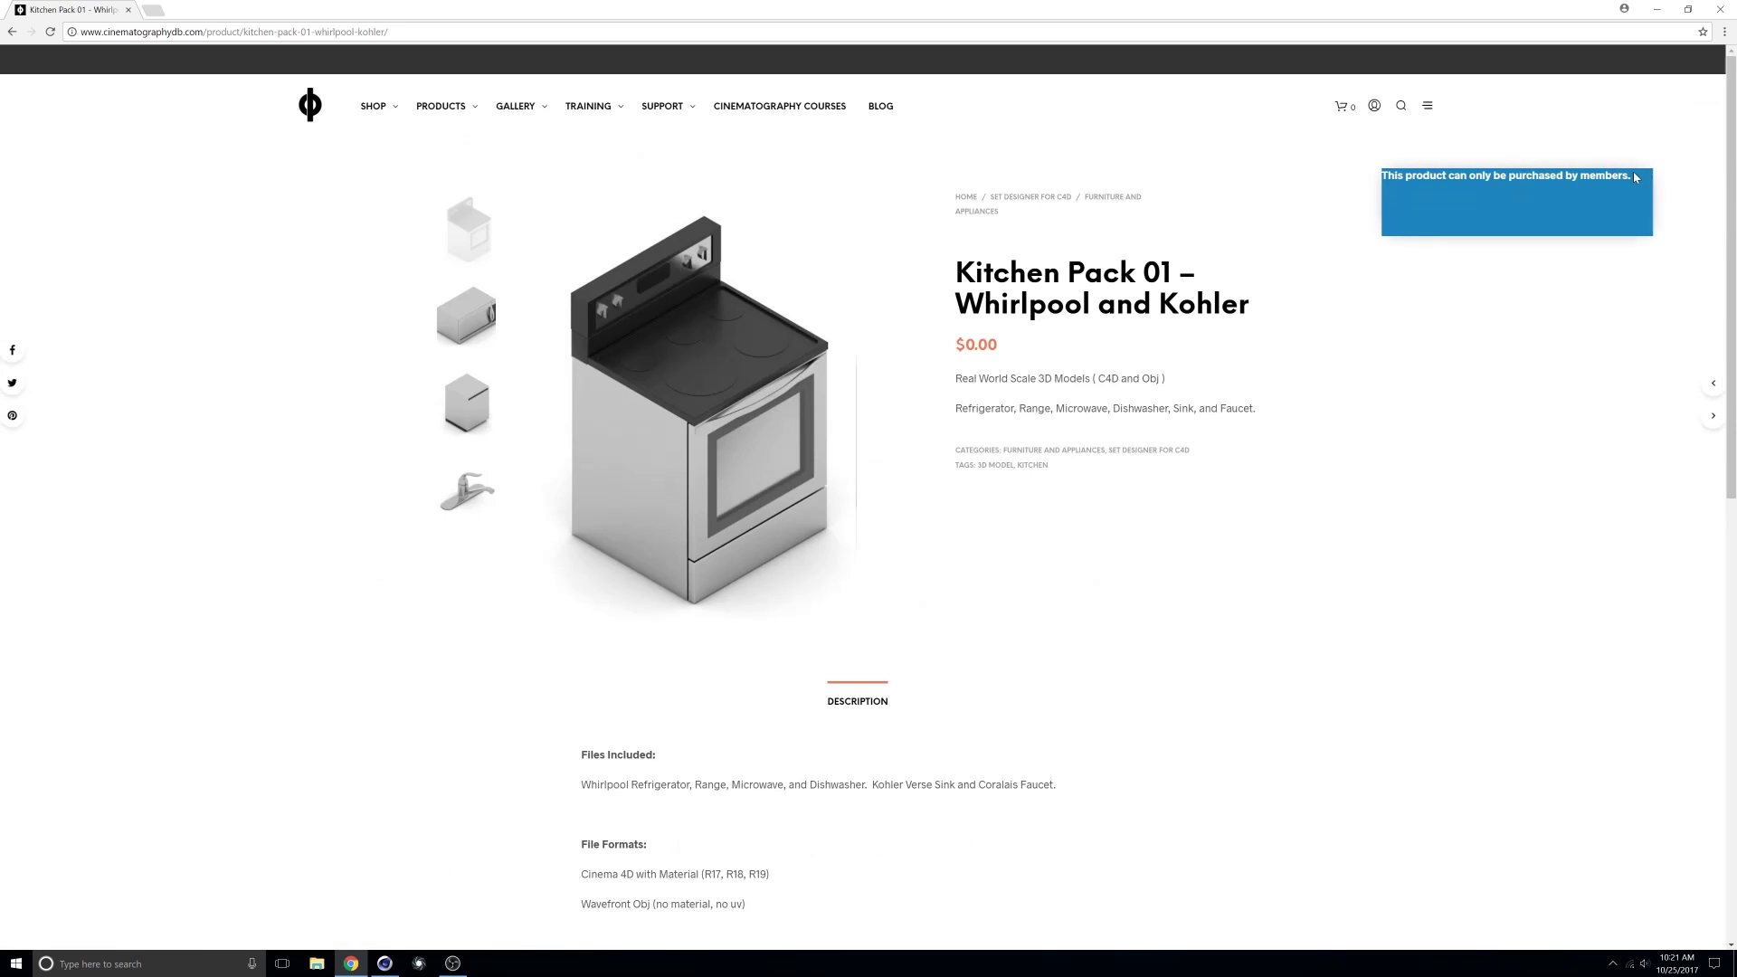
pyautogui.moveTo(1382, 180); pyautogui.dragTo(1394, 193)
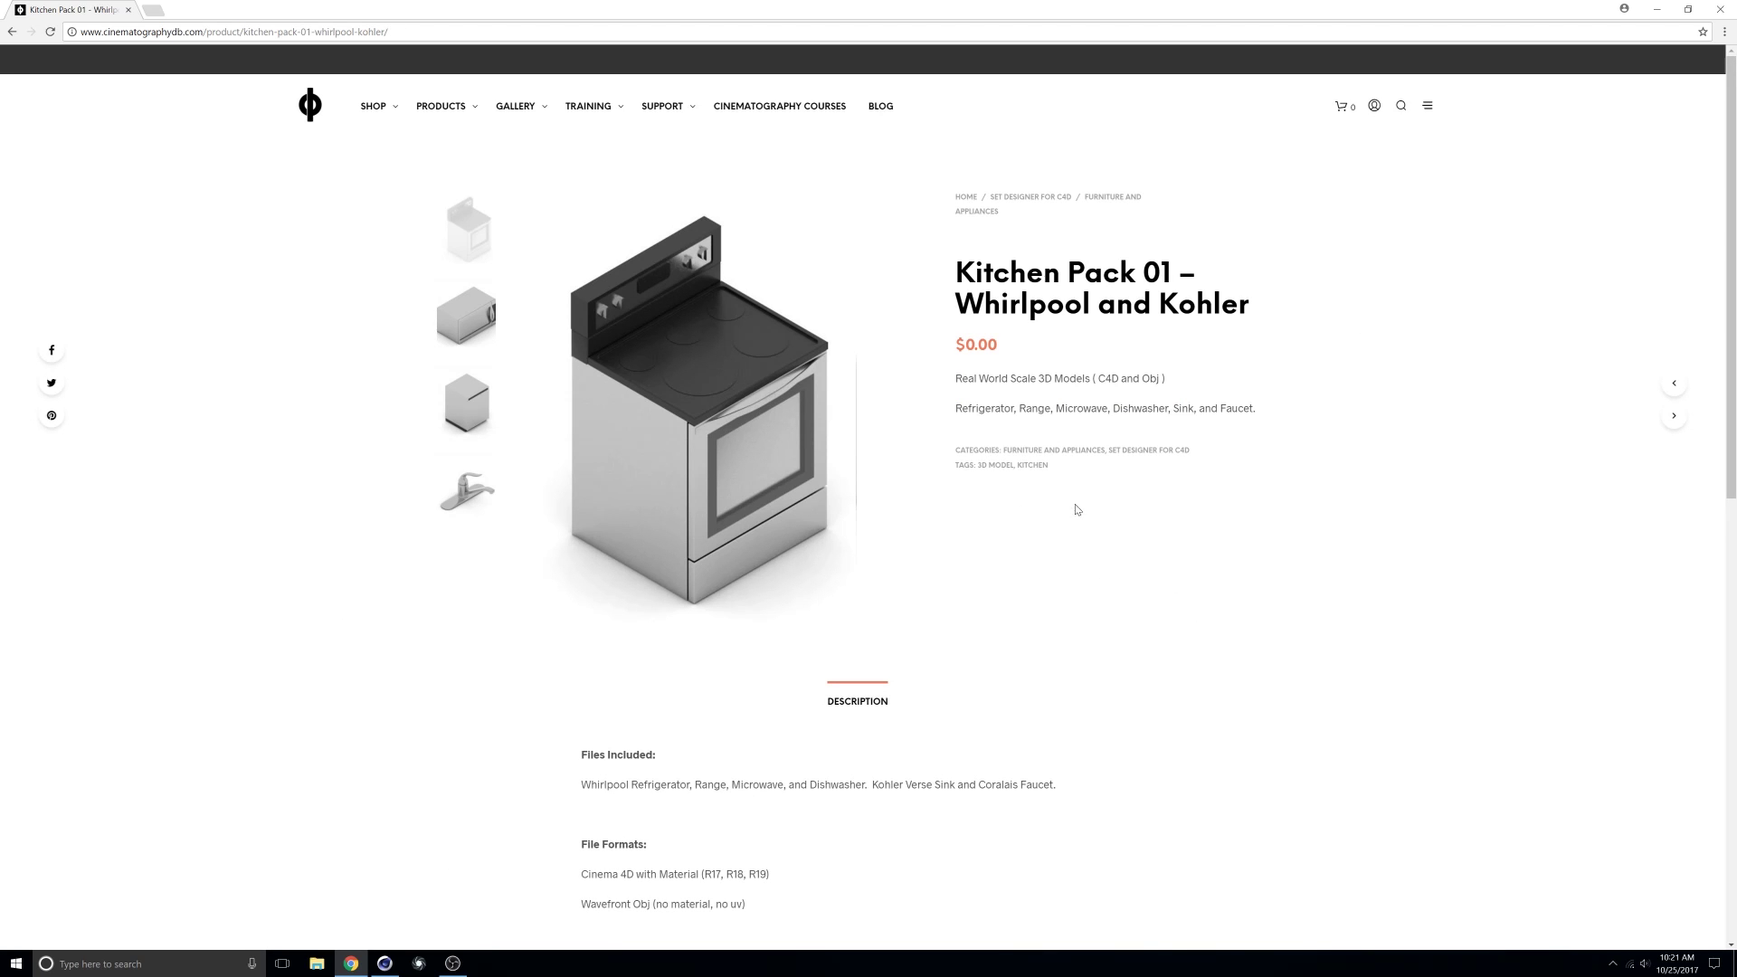
pyautogui.scroll(-3, 1072, 493)
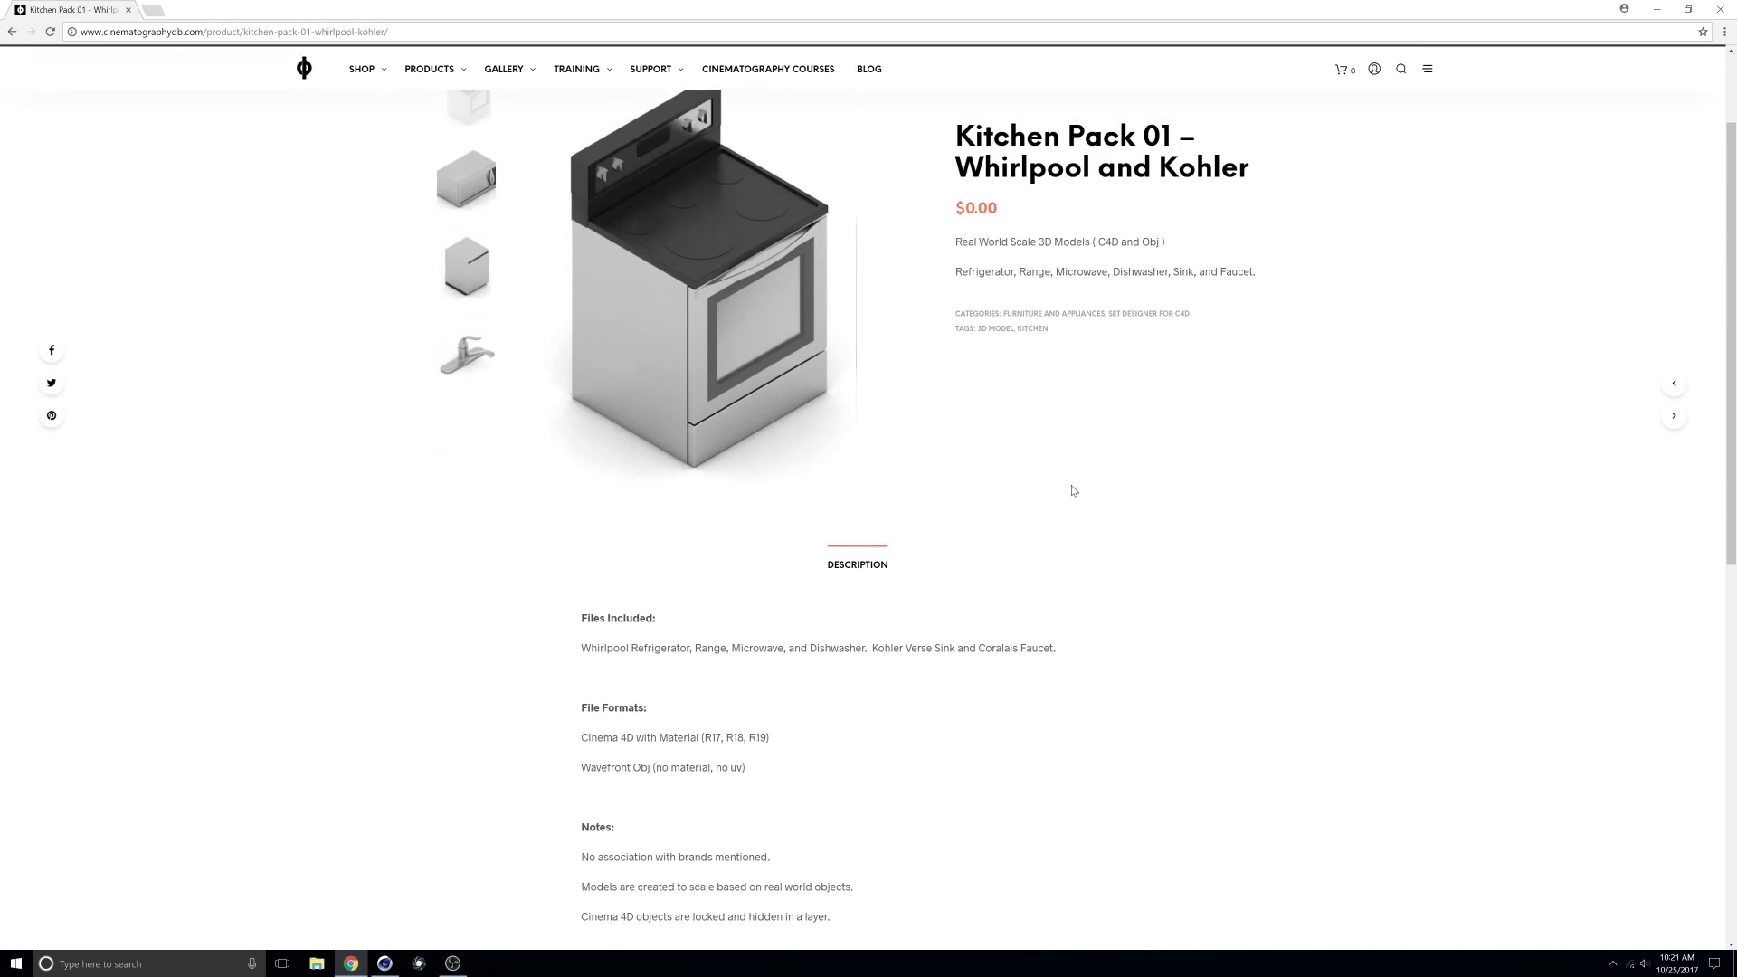
pyautogui.scroll(3, 1067, 491)
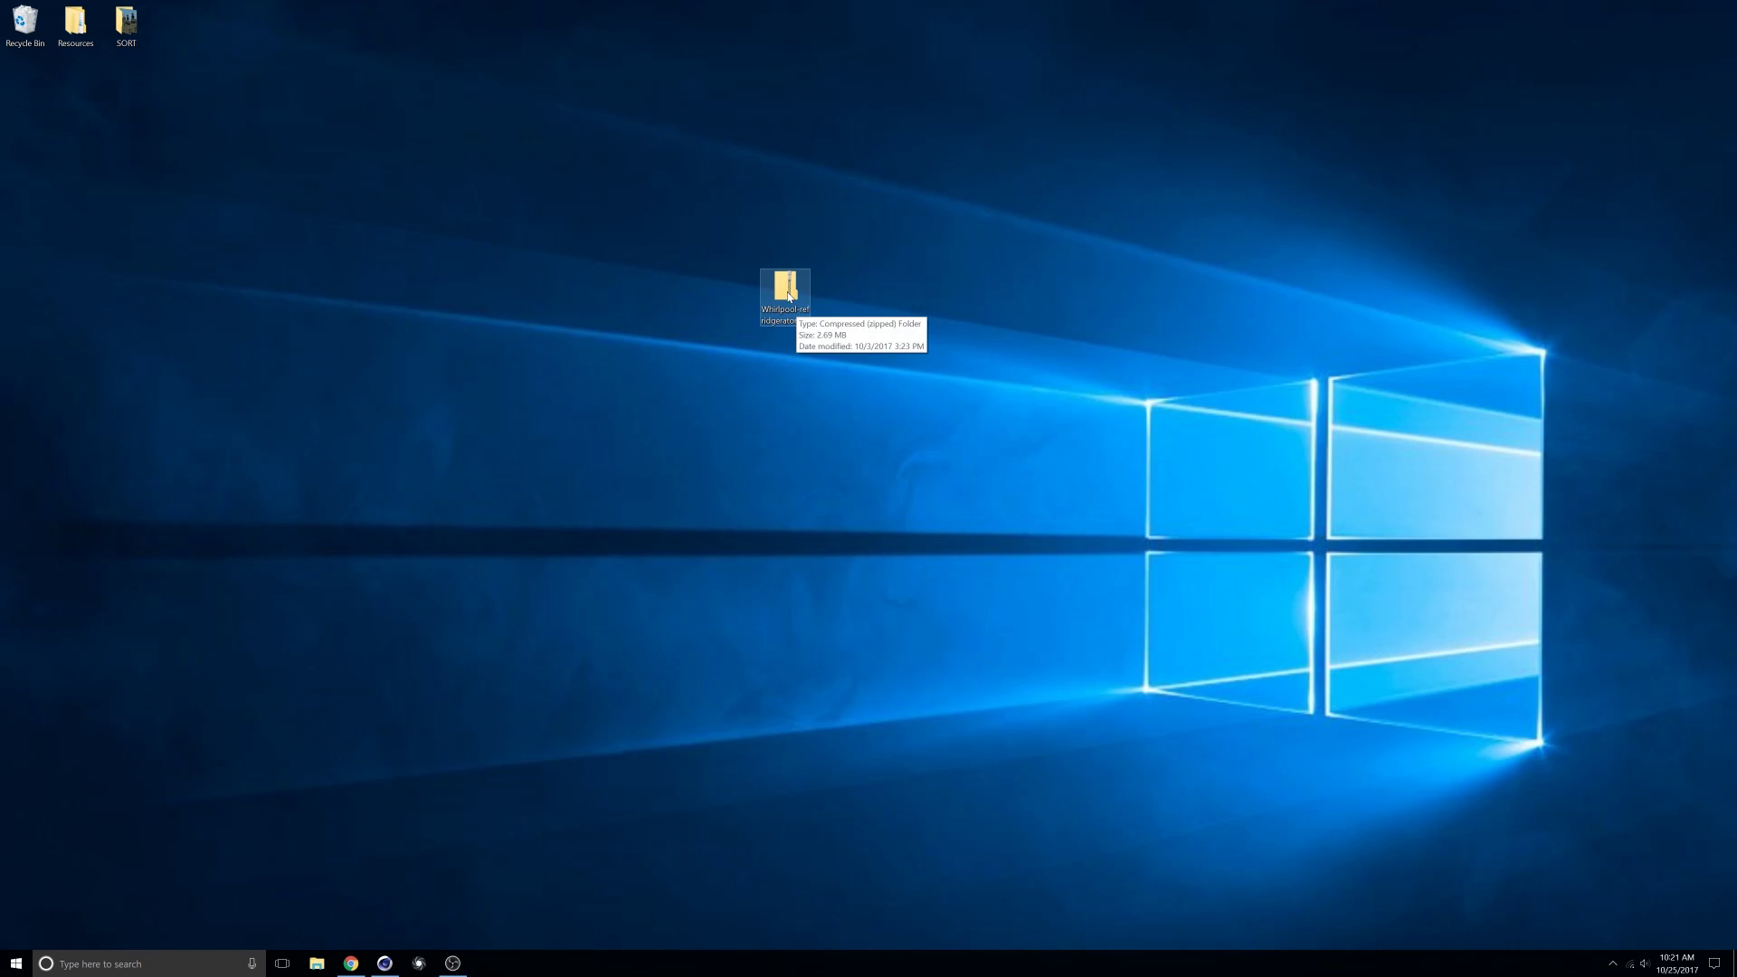
# Copy the Whirlpool-Refridgerator-01 C4D file out of the zipped folder onto the desktop and place it beside the archive.
pyautogui.click(787, 287)
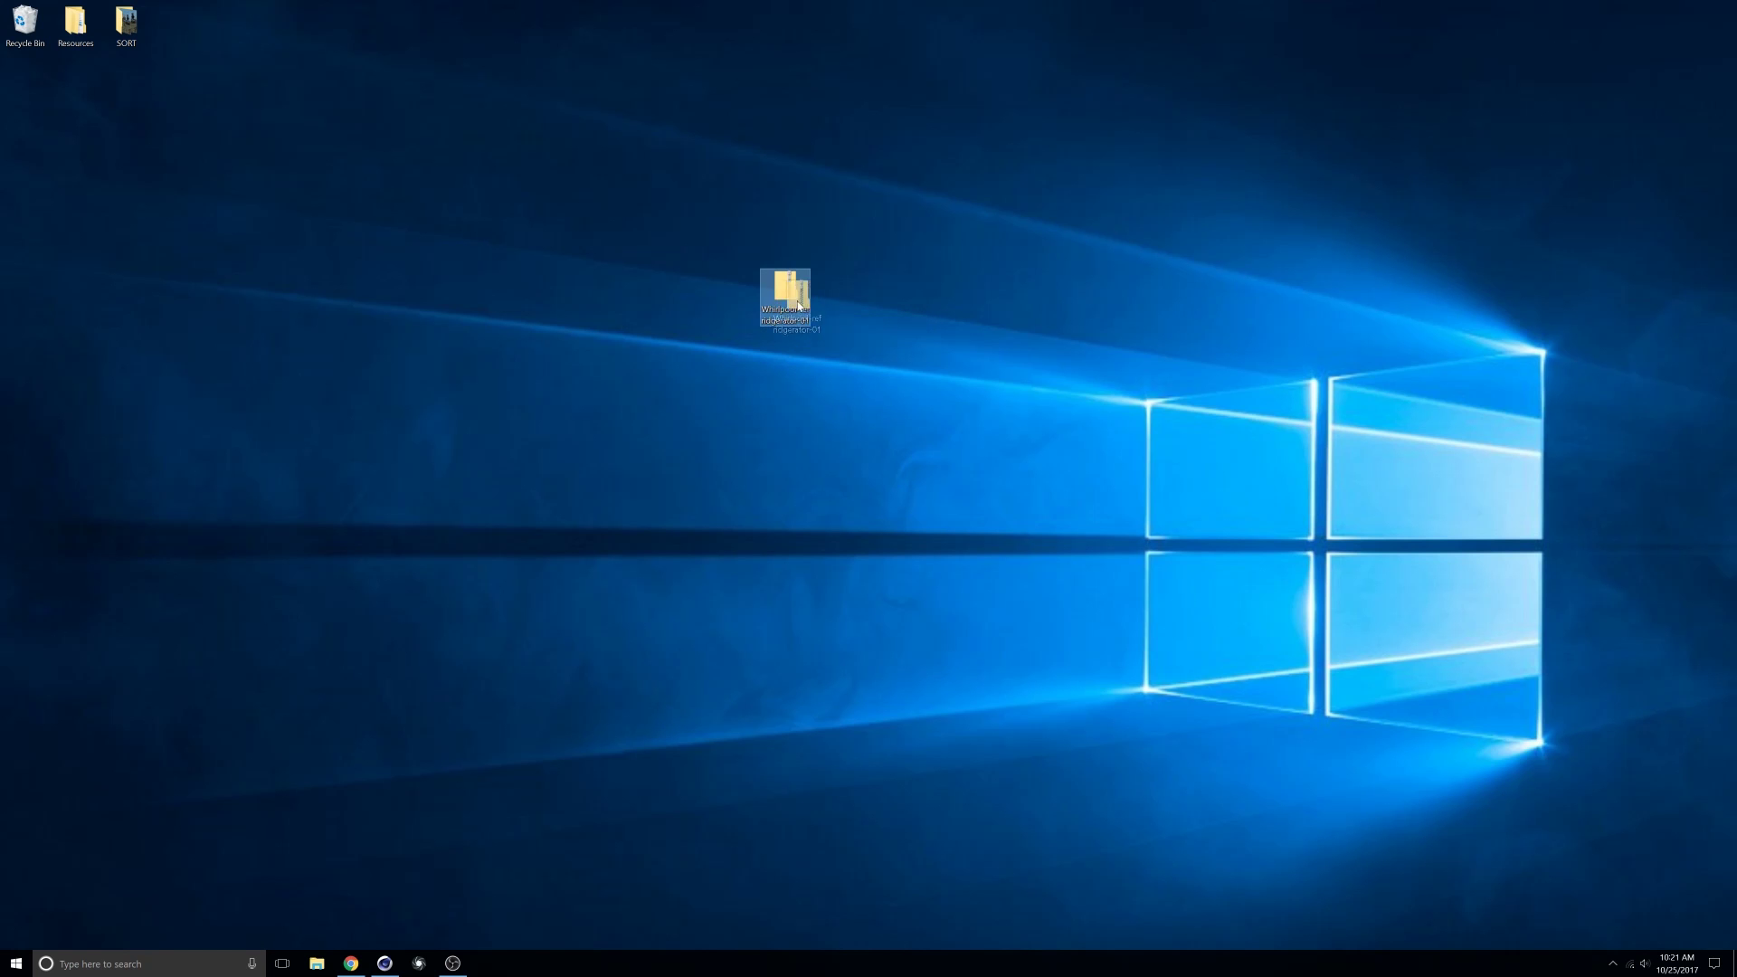
pyautogui.doubleClick(796, 299)
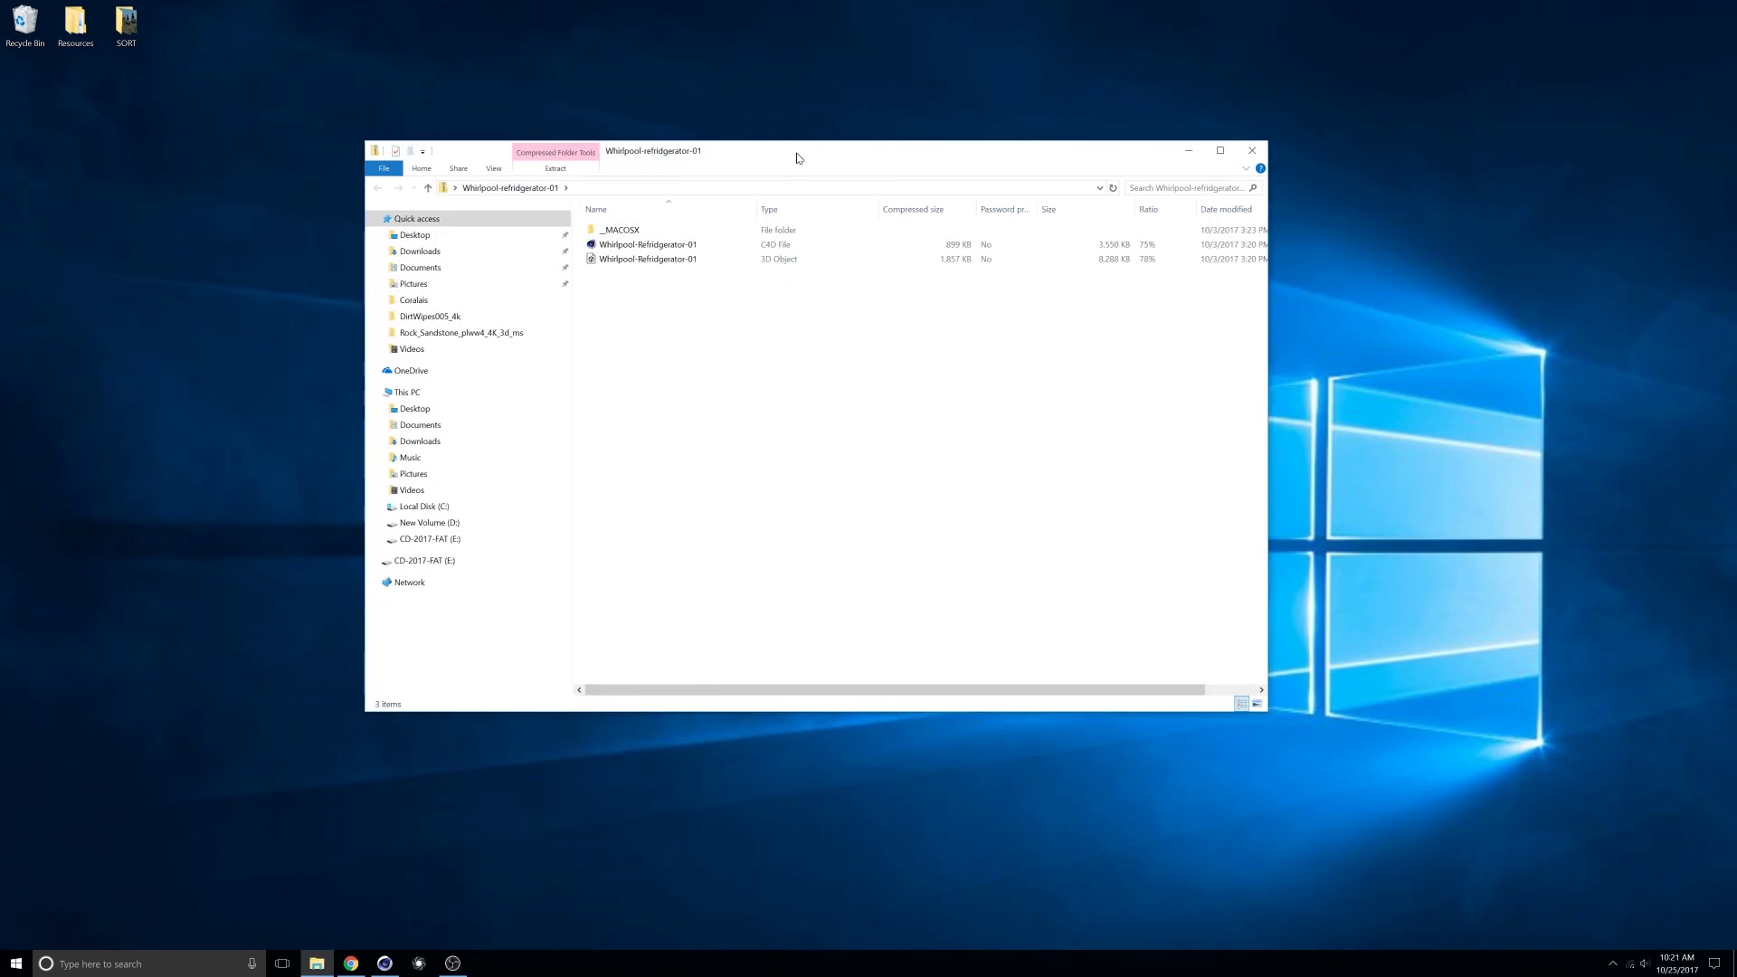
pyautogui.moveTo(795, 151); pyautogui.dragTo(938, 402)
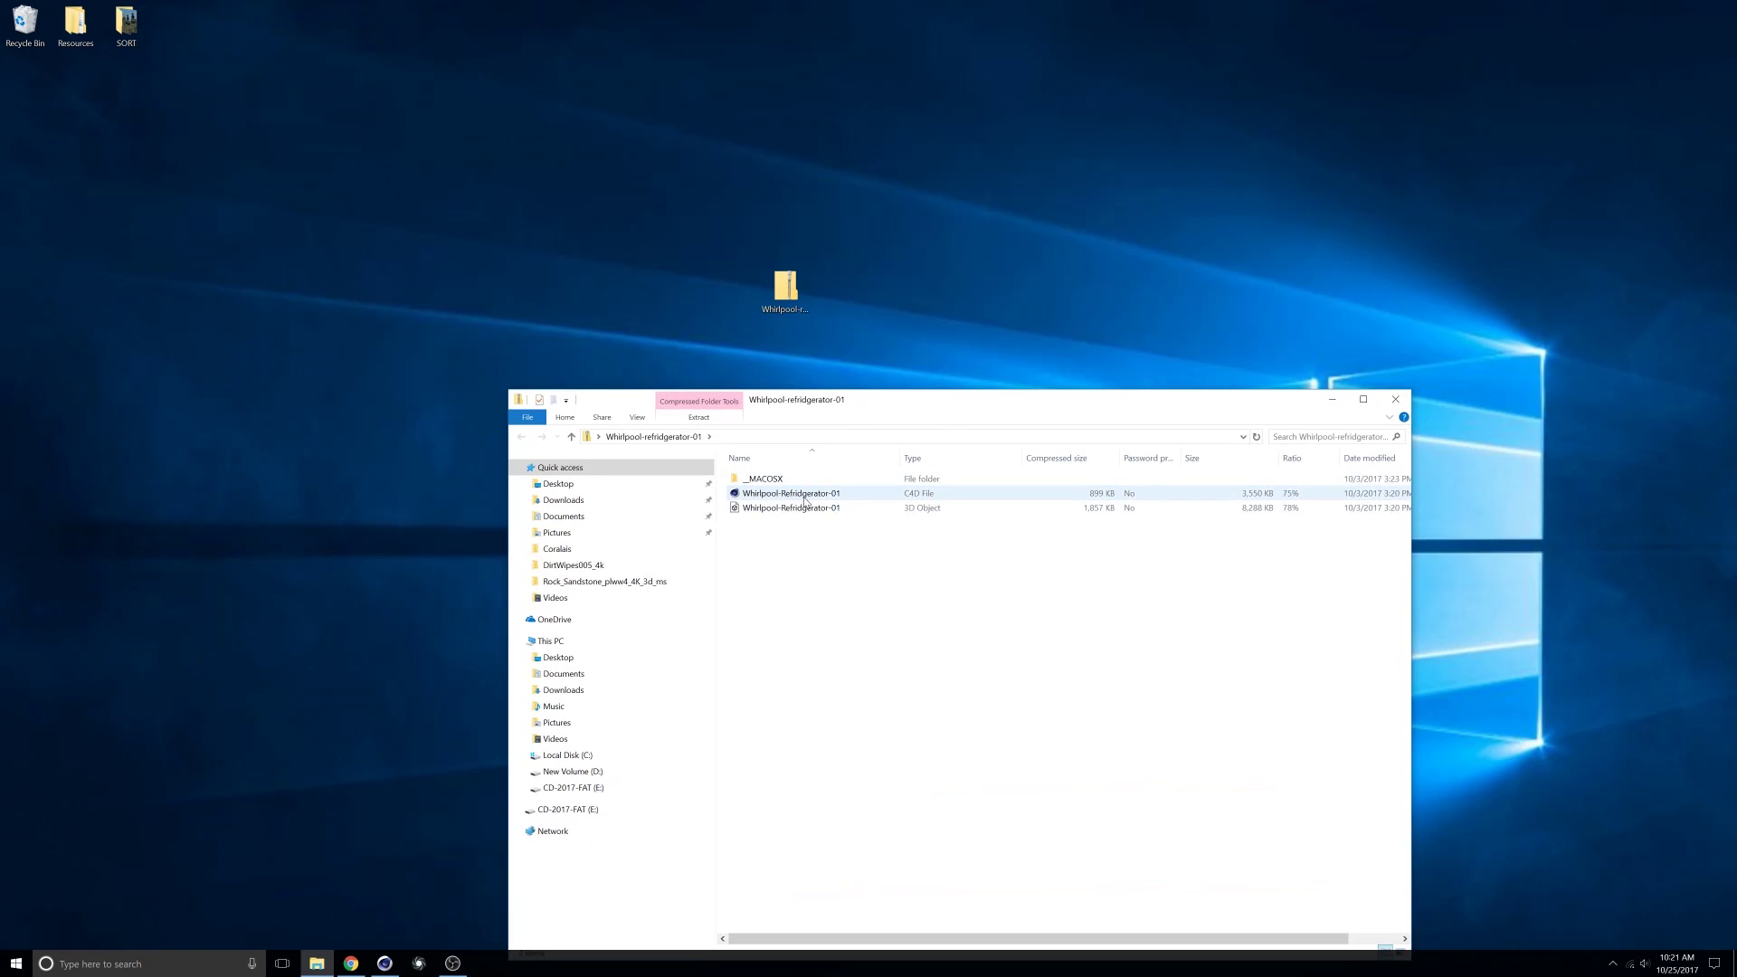
pyautogui.moveTo(805, 501); pyautogui.dragTo(778, 298)
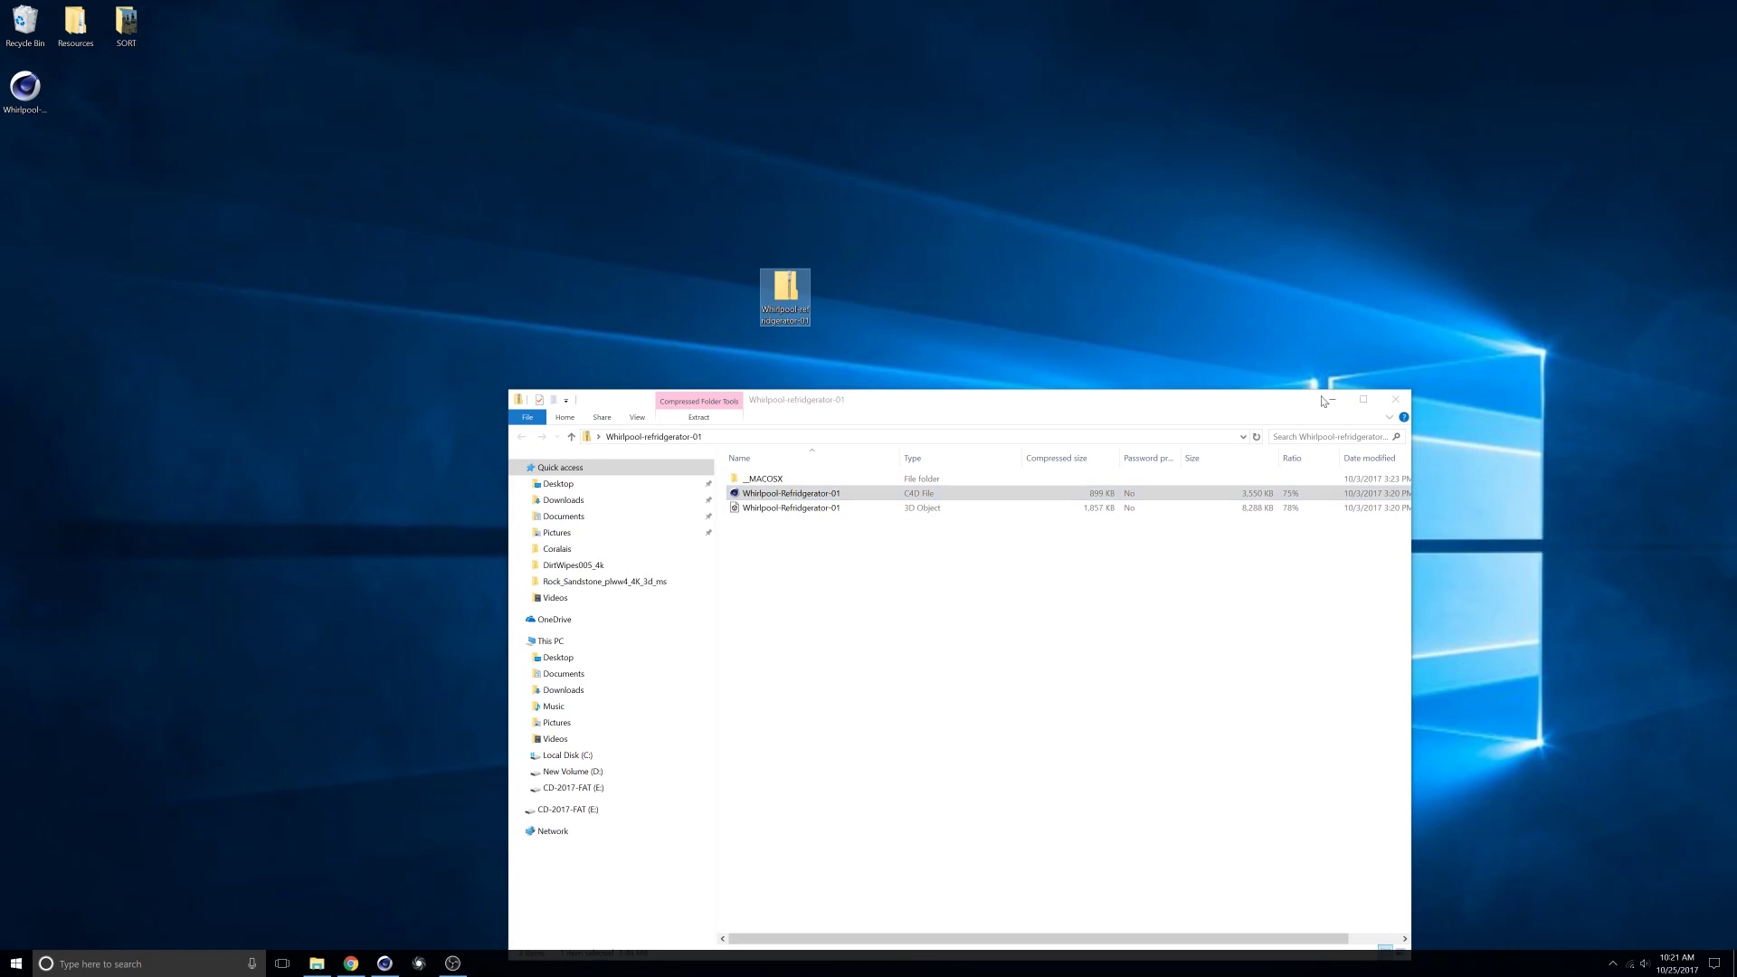
pyautogui.click(1393, 399)
pyautogui.moveTo(24, 88); pyautogui.dragTo(850, 299)
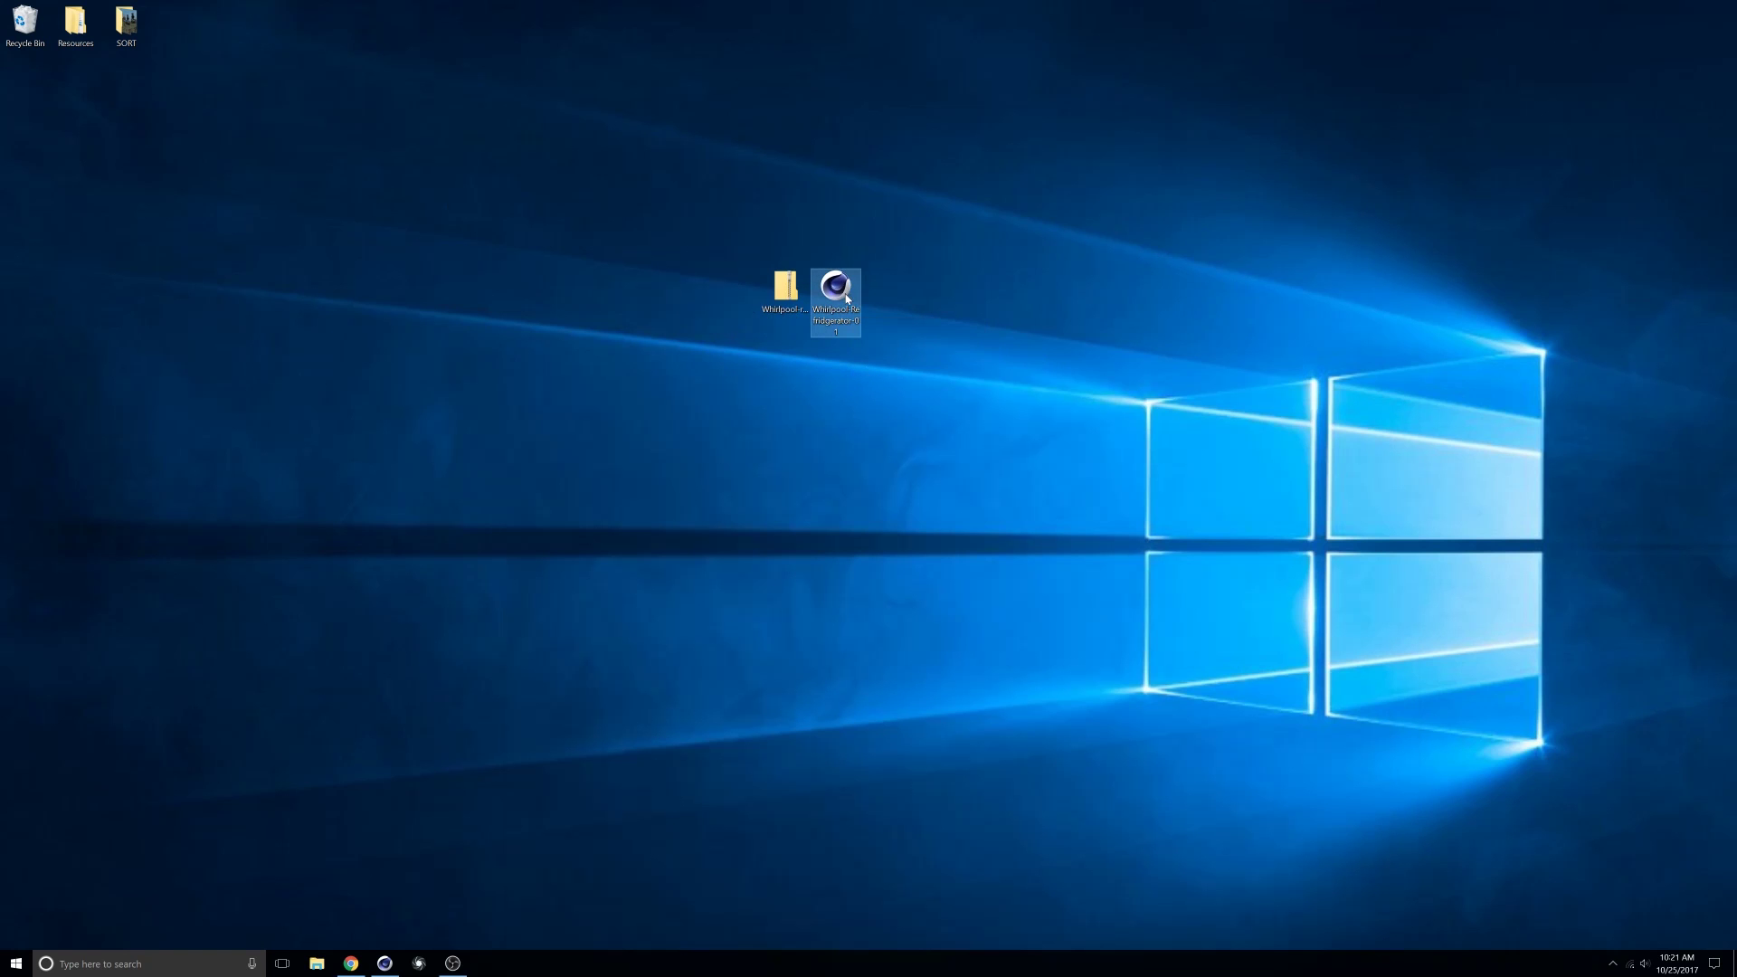
# Open the extracted Whirlpool-Refridgerator-01 scene in Cinema 4D, bring up the Content Browser and narrow its folder tree.
pyautogui.doubleClick(846, 299)
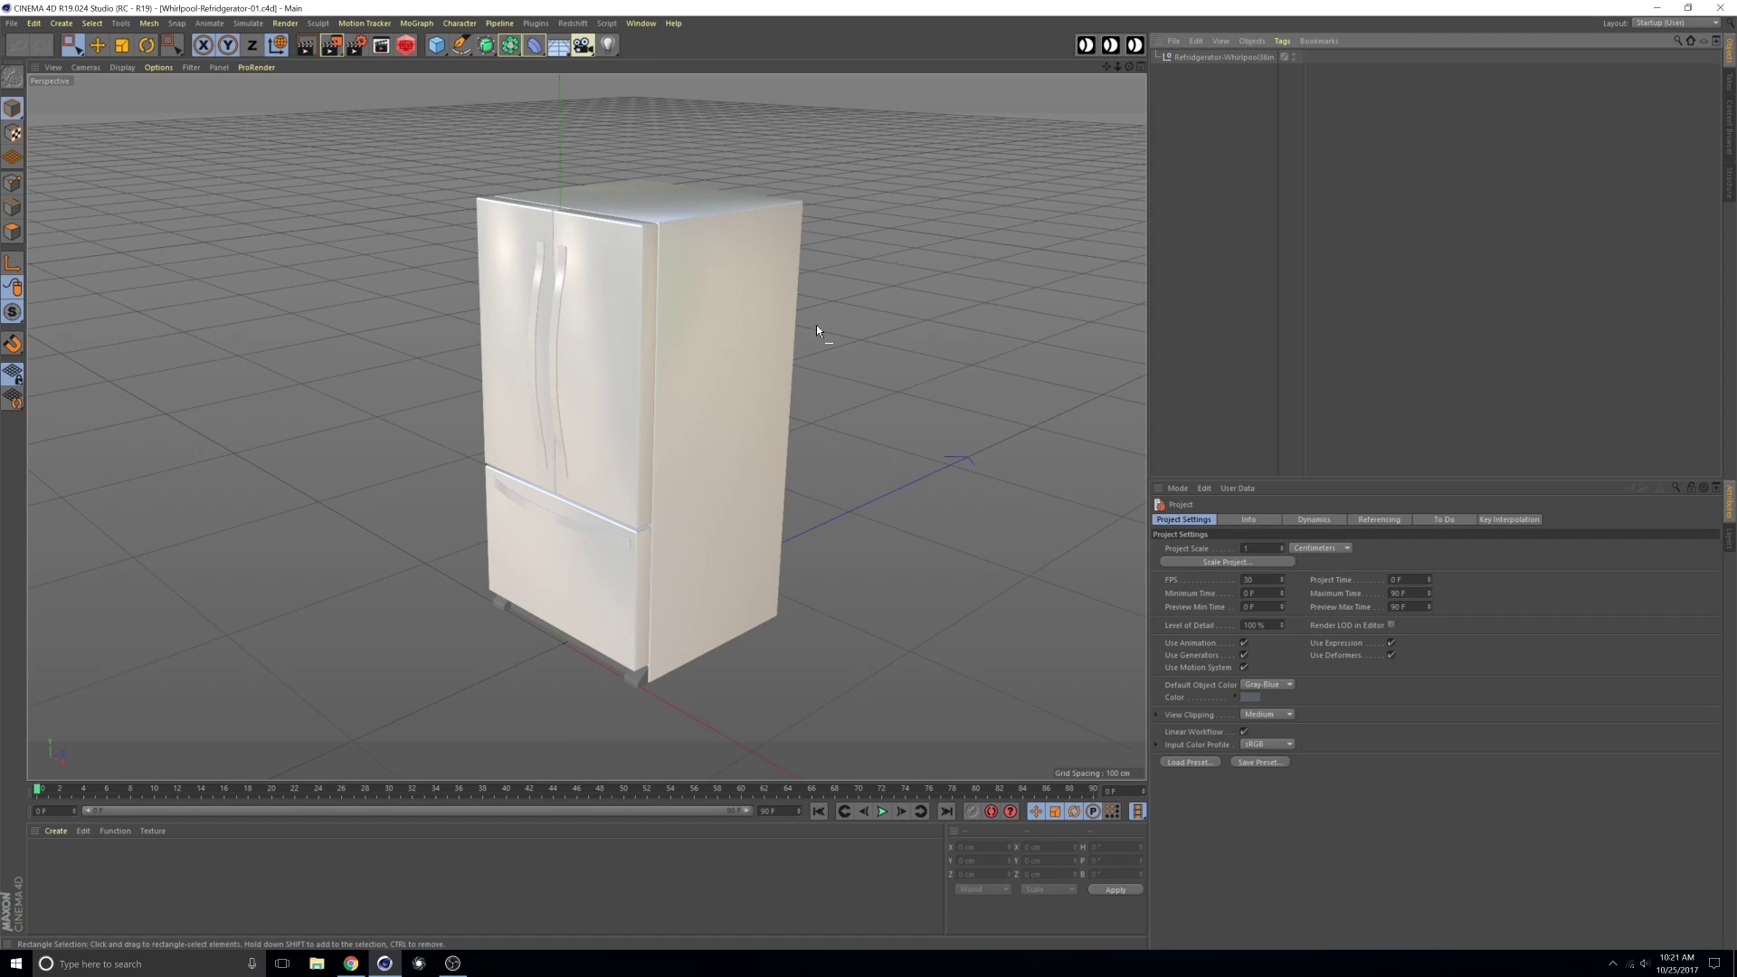
pyautogui.click(641, 22)
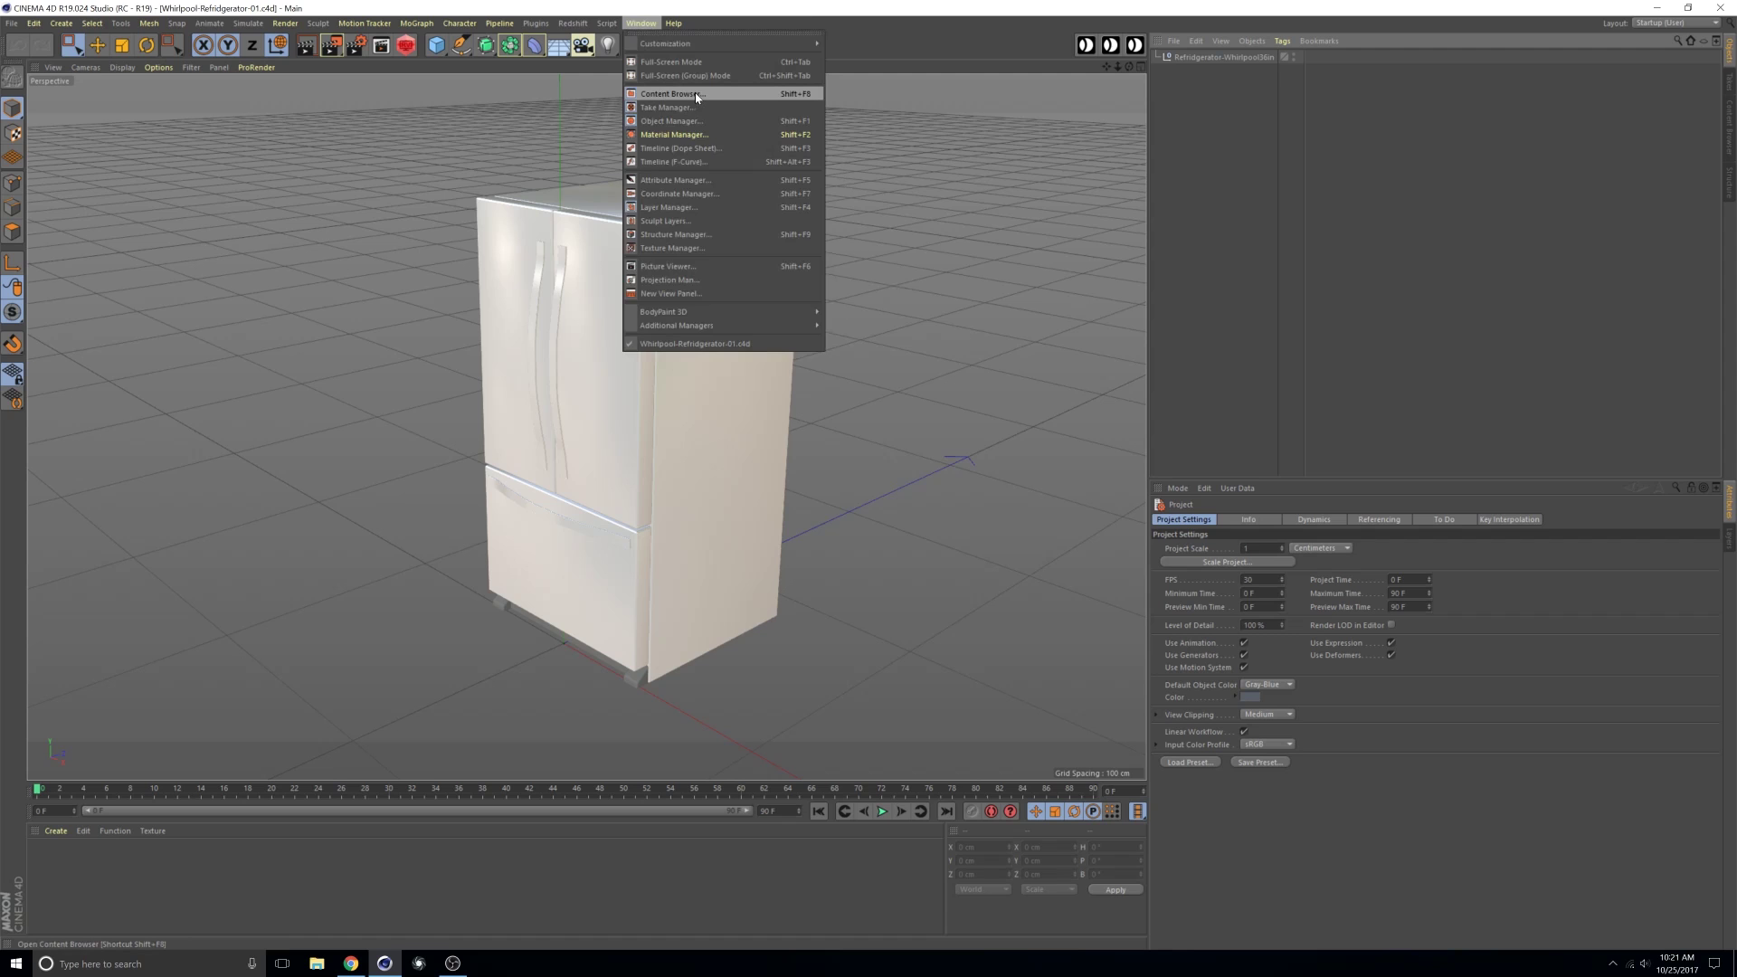
pyautogui.click(696, 97)
pyautogui.moveTo(715, 112)
pyautogui.mouseDown()
pyautogui.moveTo(699, 113)
pyautogui.moveTo(746, 115)
pyautogui.moveTo(729, 116)
pyautogui.mouseUp()
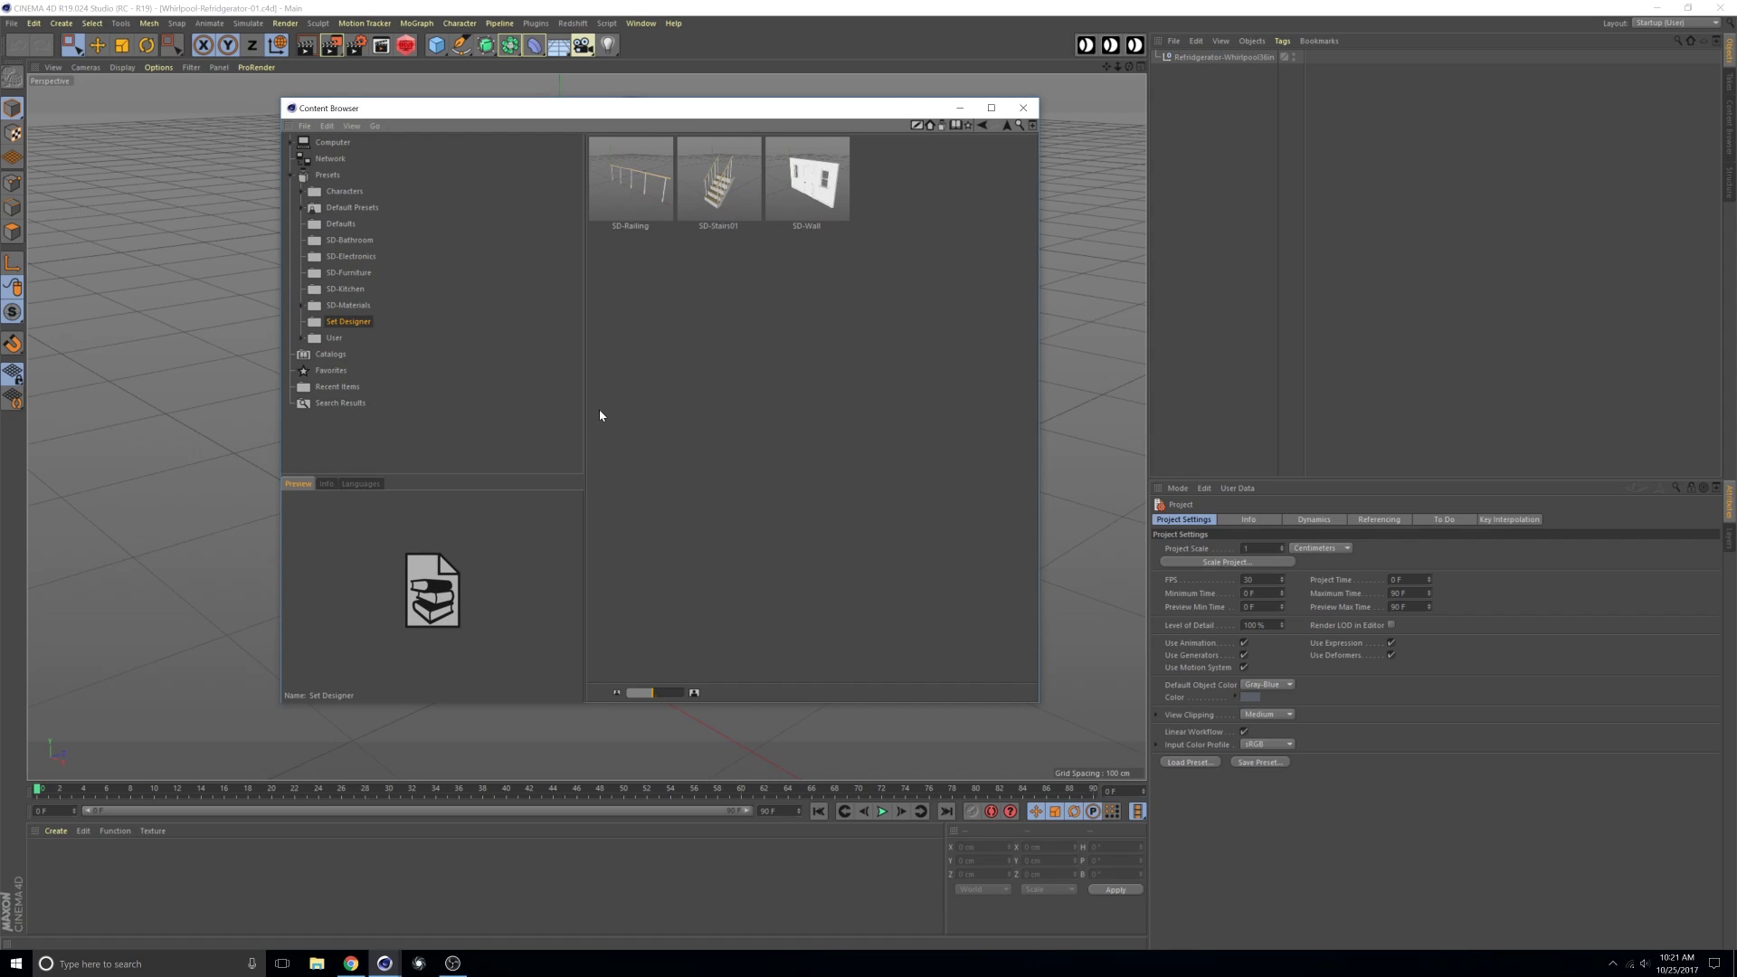
pyautogui.moveTo(584, 417); pyautogui.dragTo(517, 419)
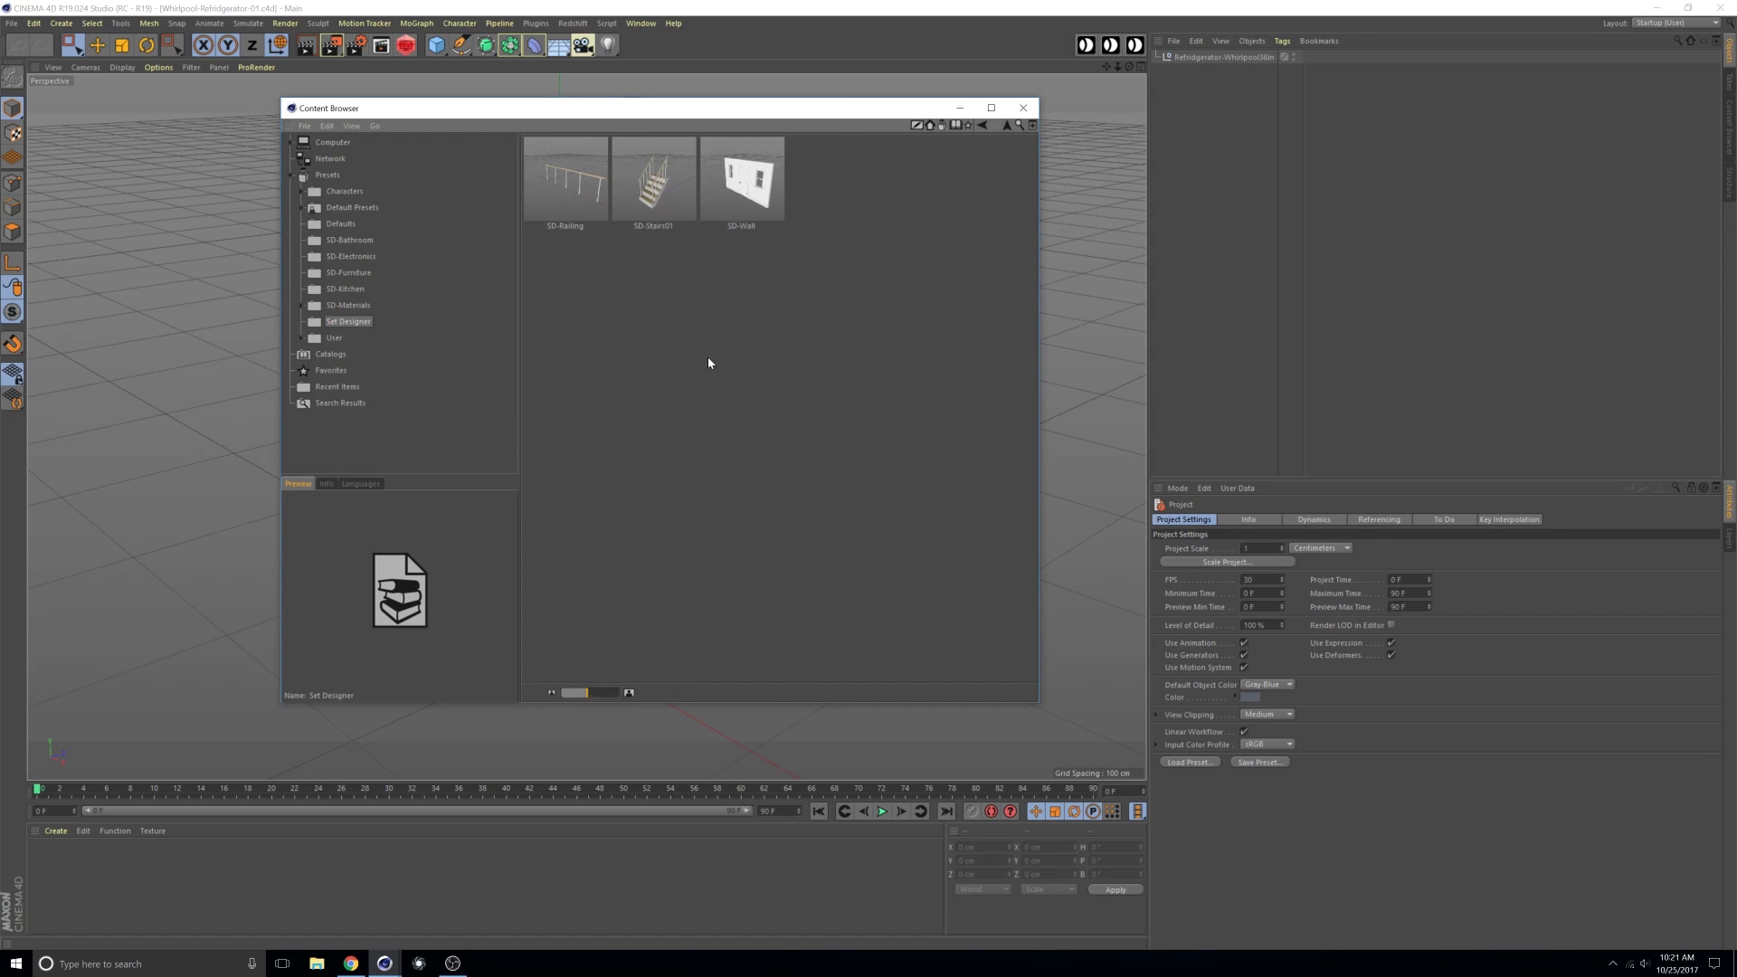
# Examine the existing preset libraries: Characters, SD-Bathroom, SD-Electronics, SD-Furniture, SD-Kitchen, SD-Materials and Set Designer.
pyautogui.click(326, 177)
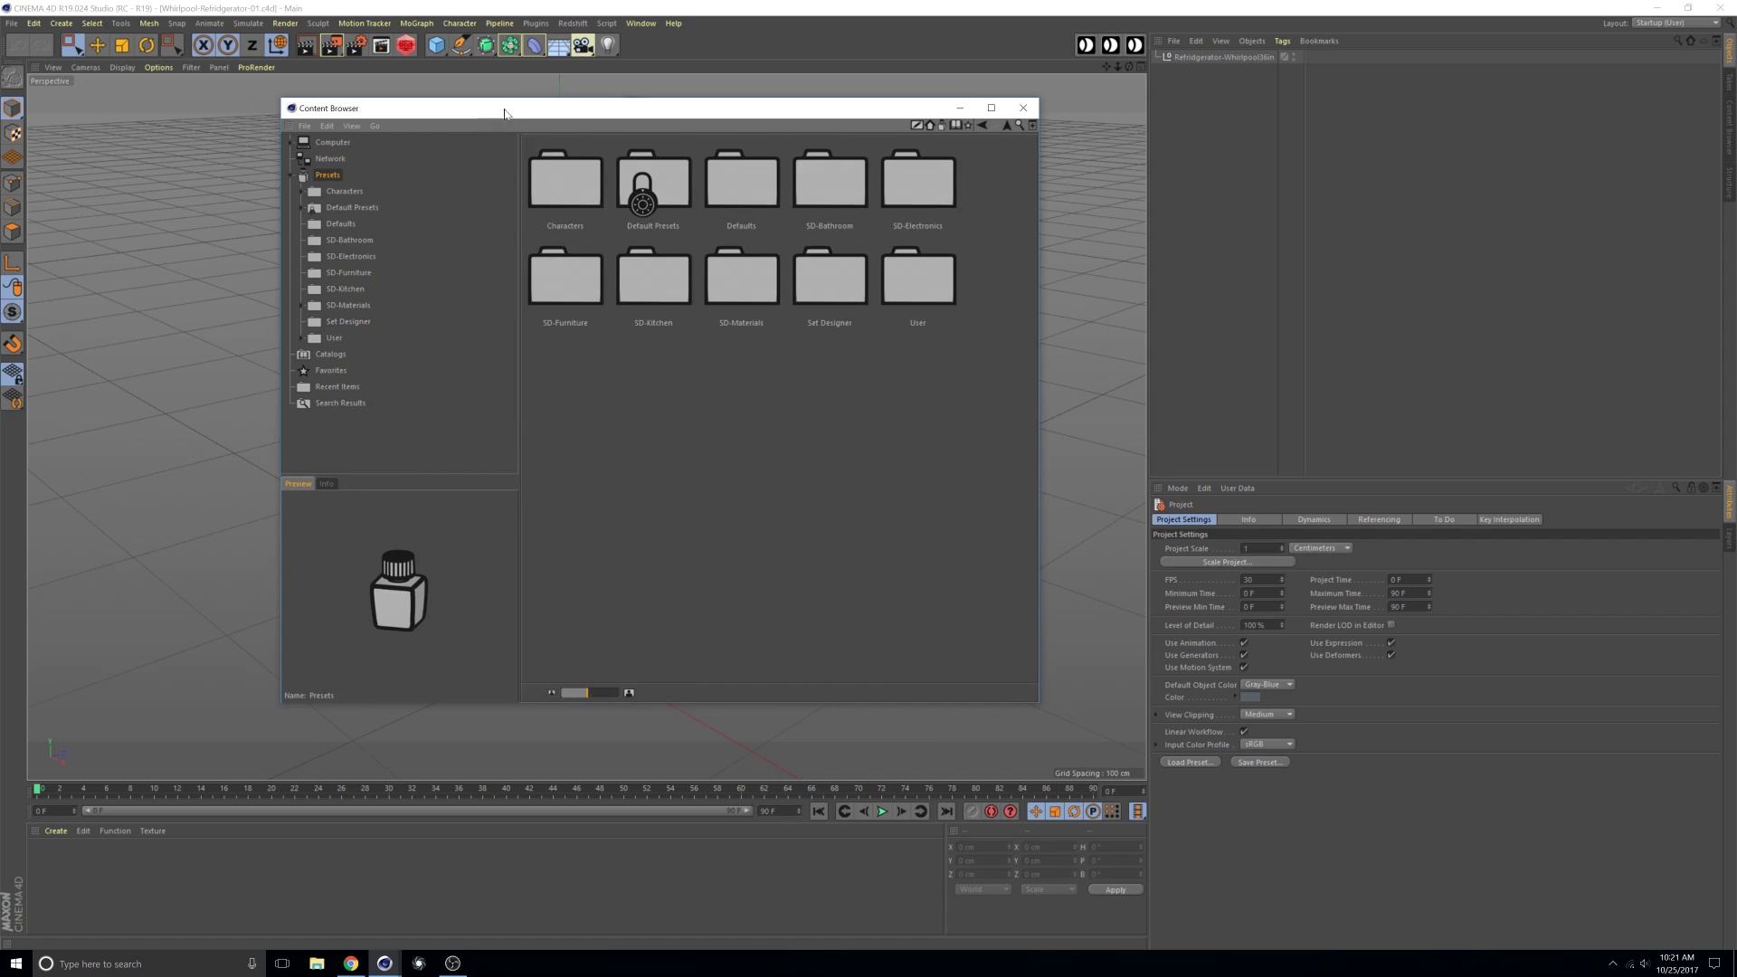
pyautogui.moveTo(502, 111); pyautogui.dragTo(464, 131)
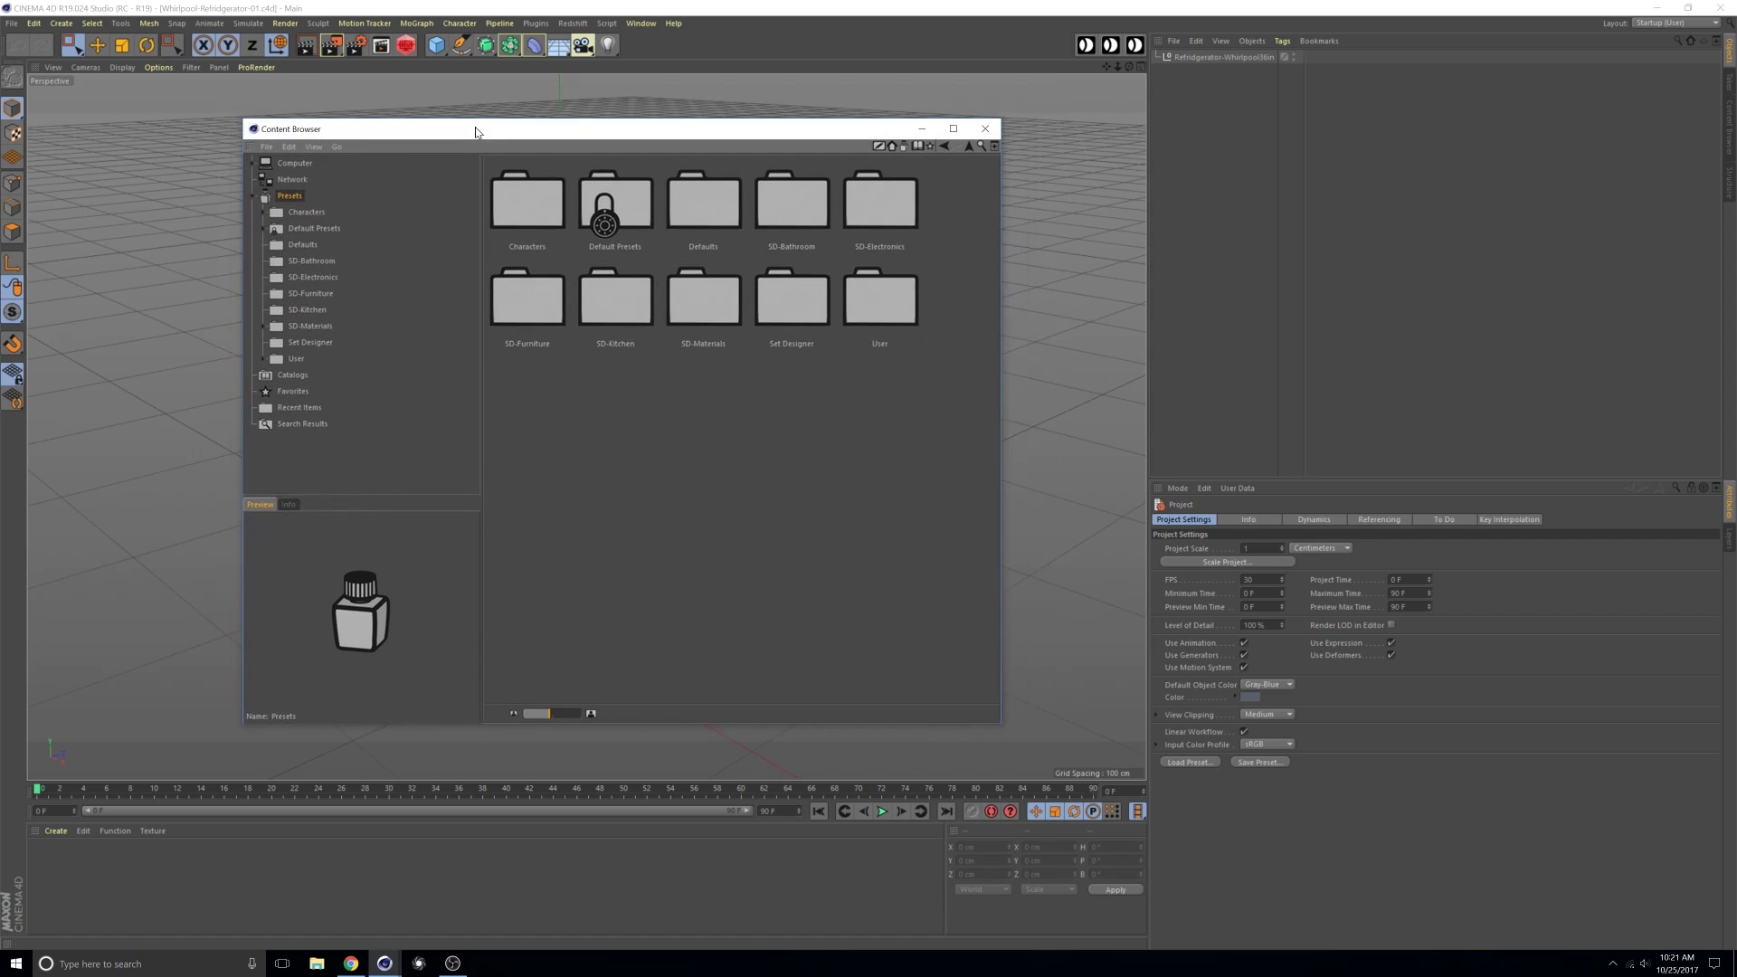
pyautogui.click(308, 213)
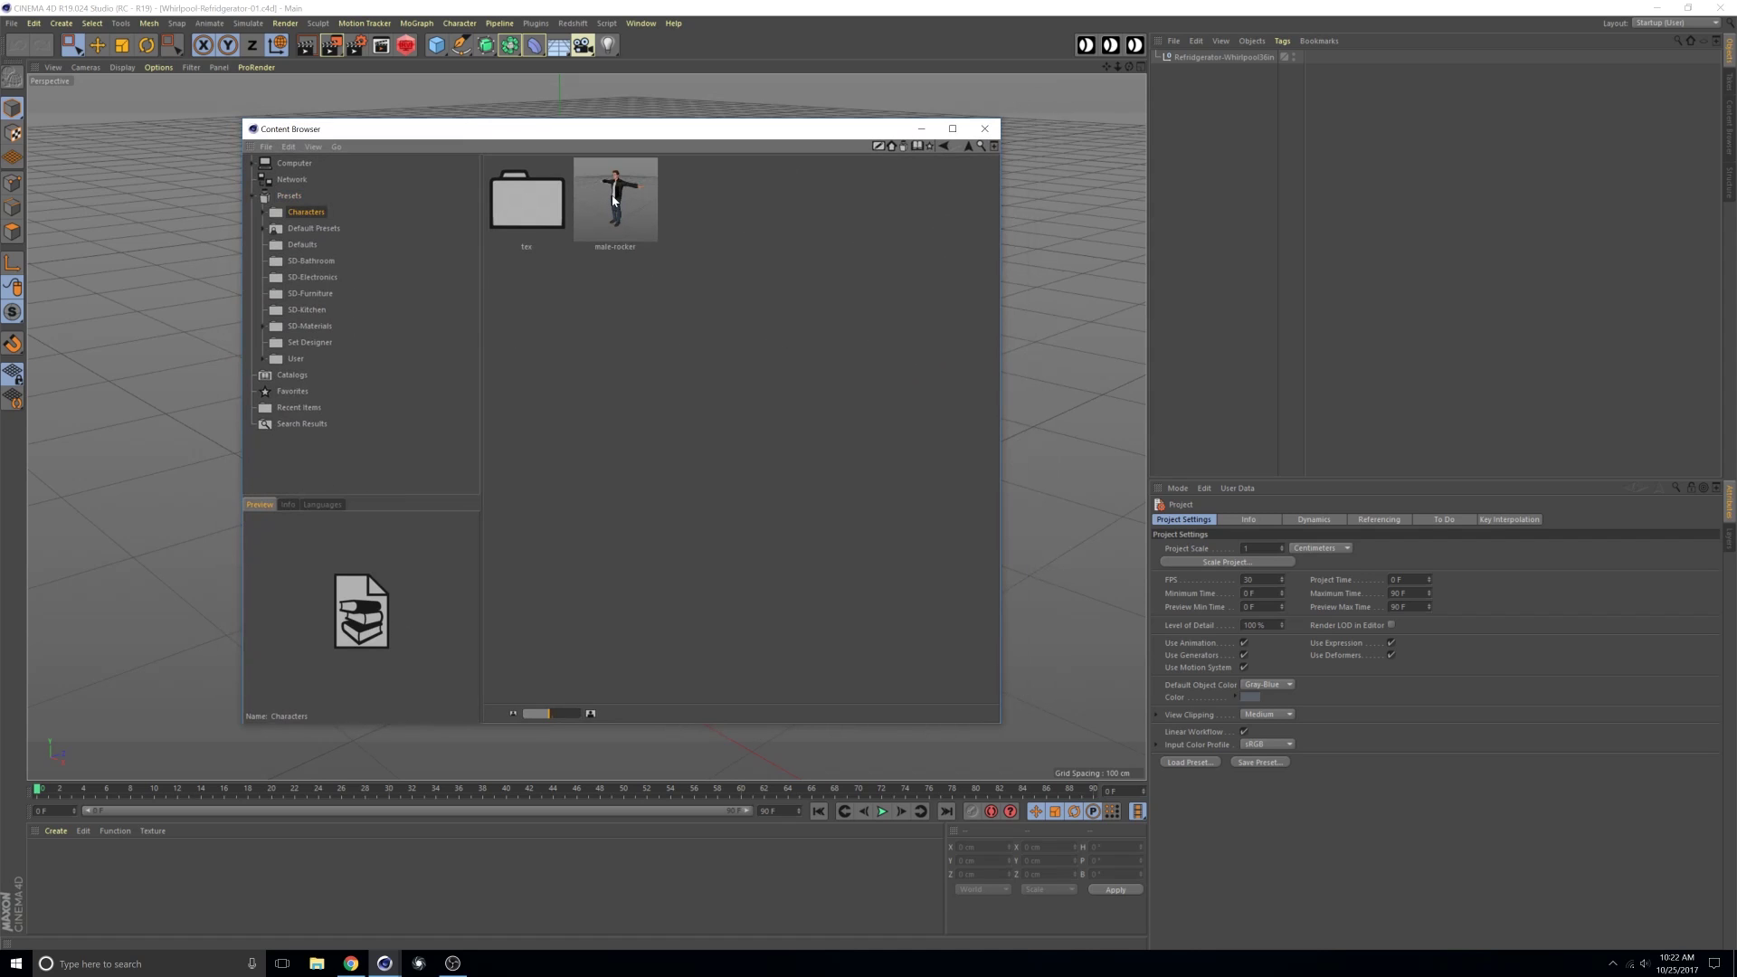
pyautogui.click(317, 263)
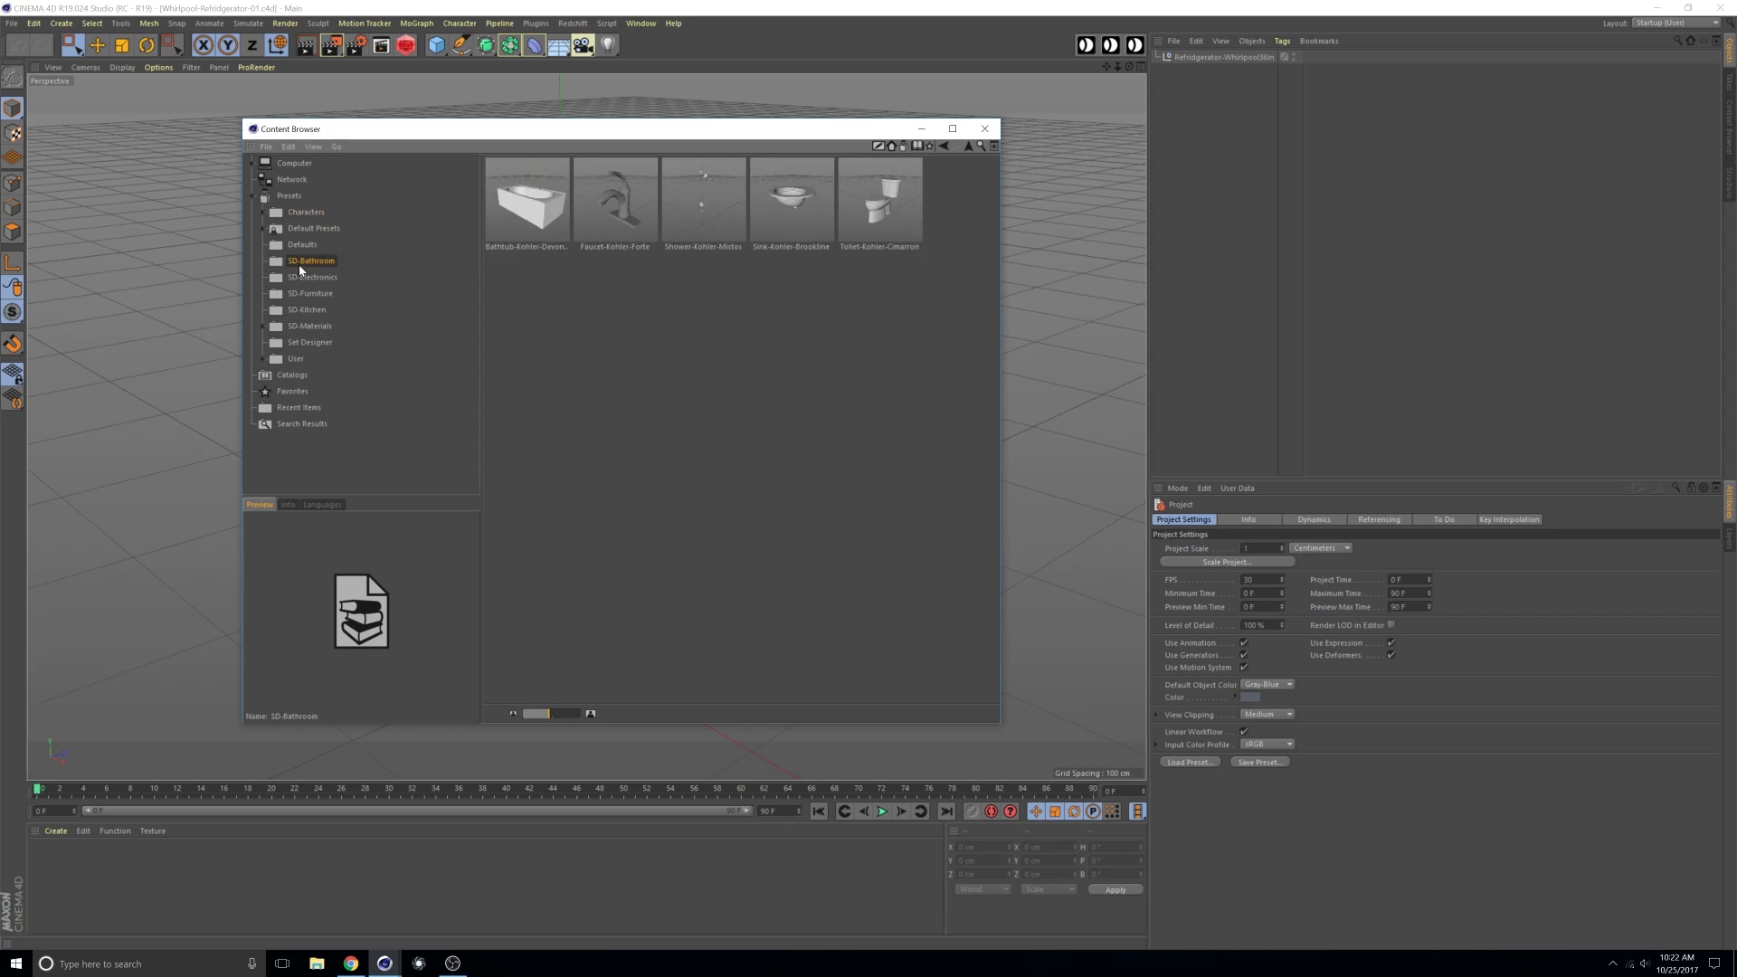
pyautogui.click(326, 279)
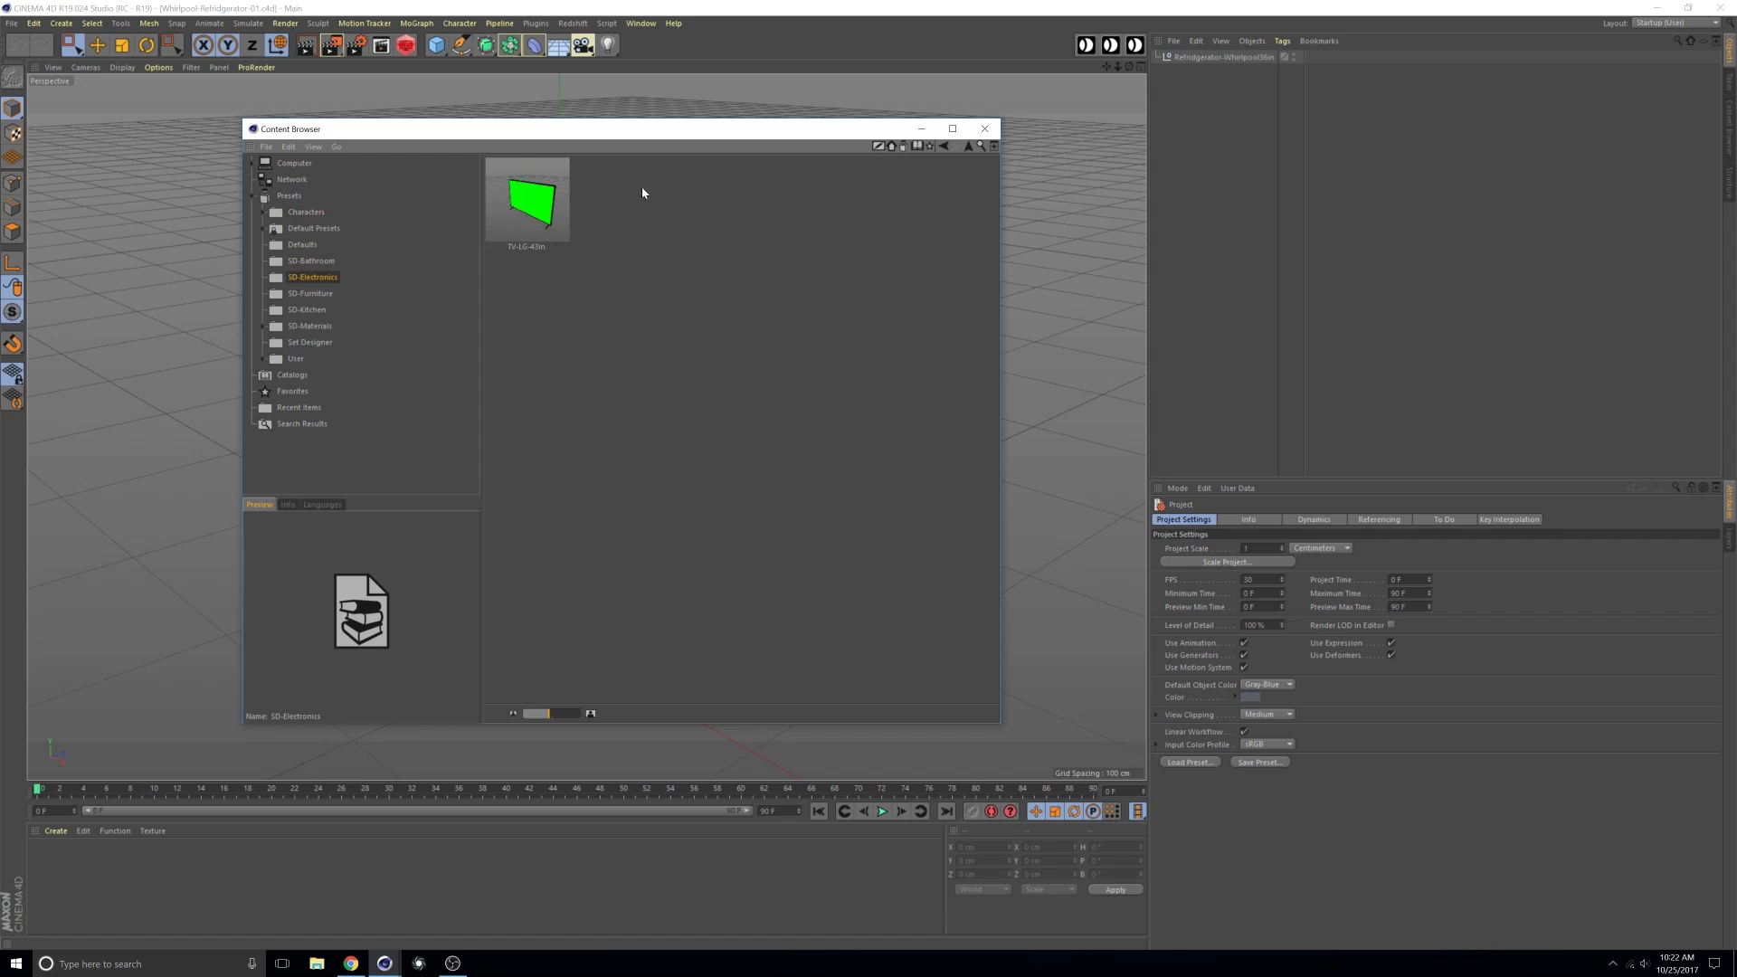
pyautogui.click(315, 295)
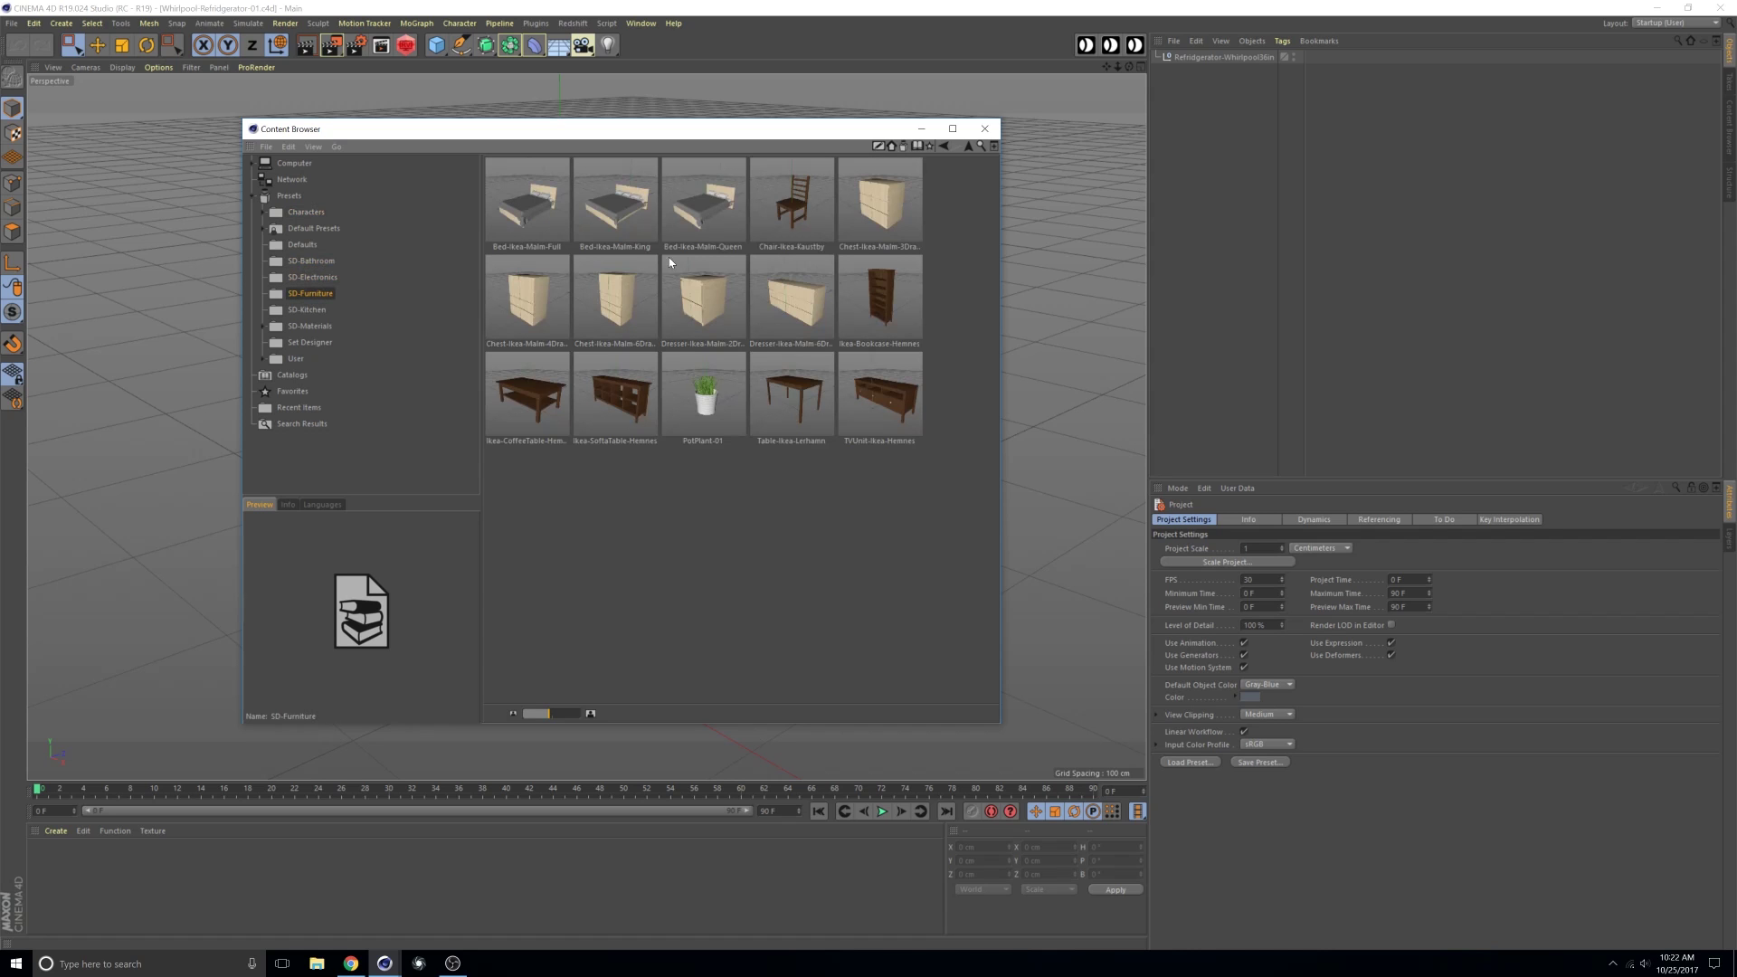
pyautogui.click(316, 312)
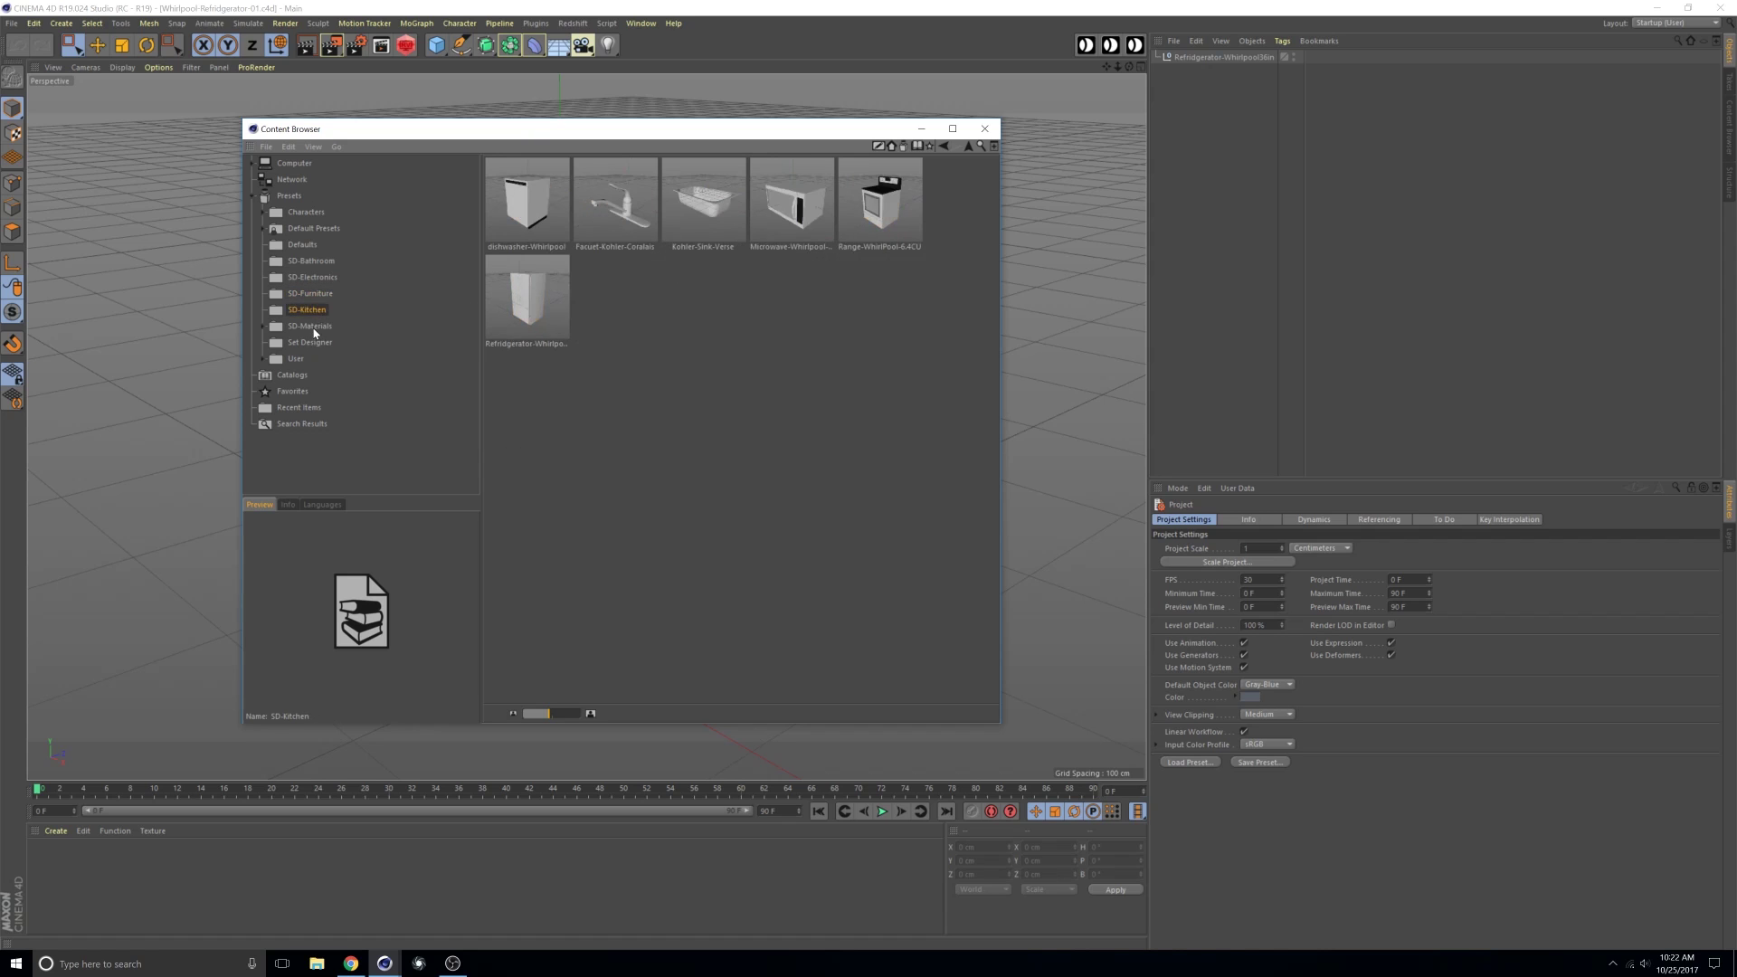
pyautogui.click(312, 327)
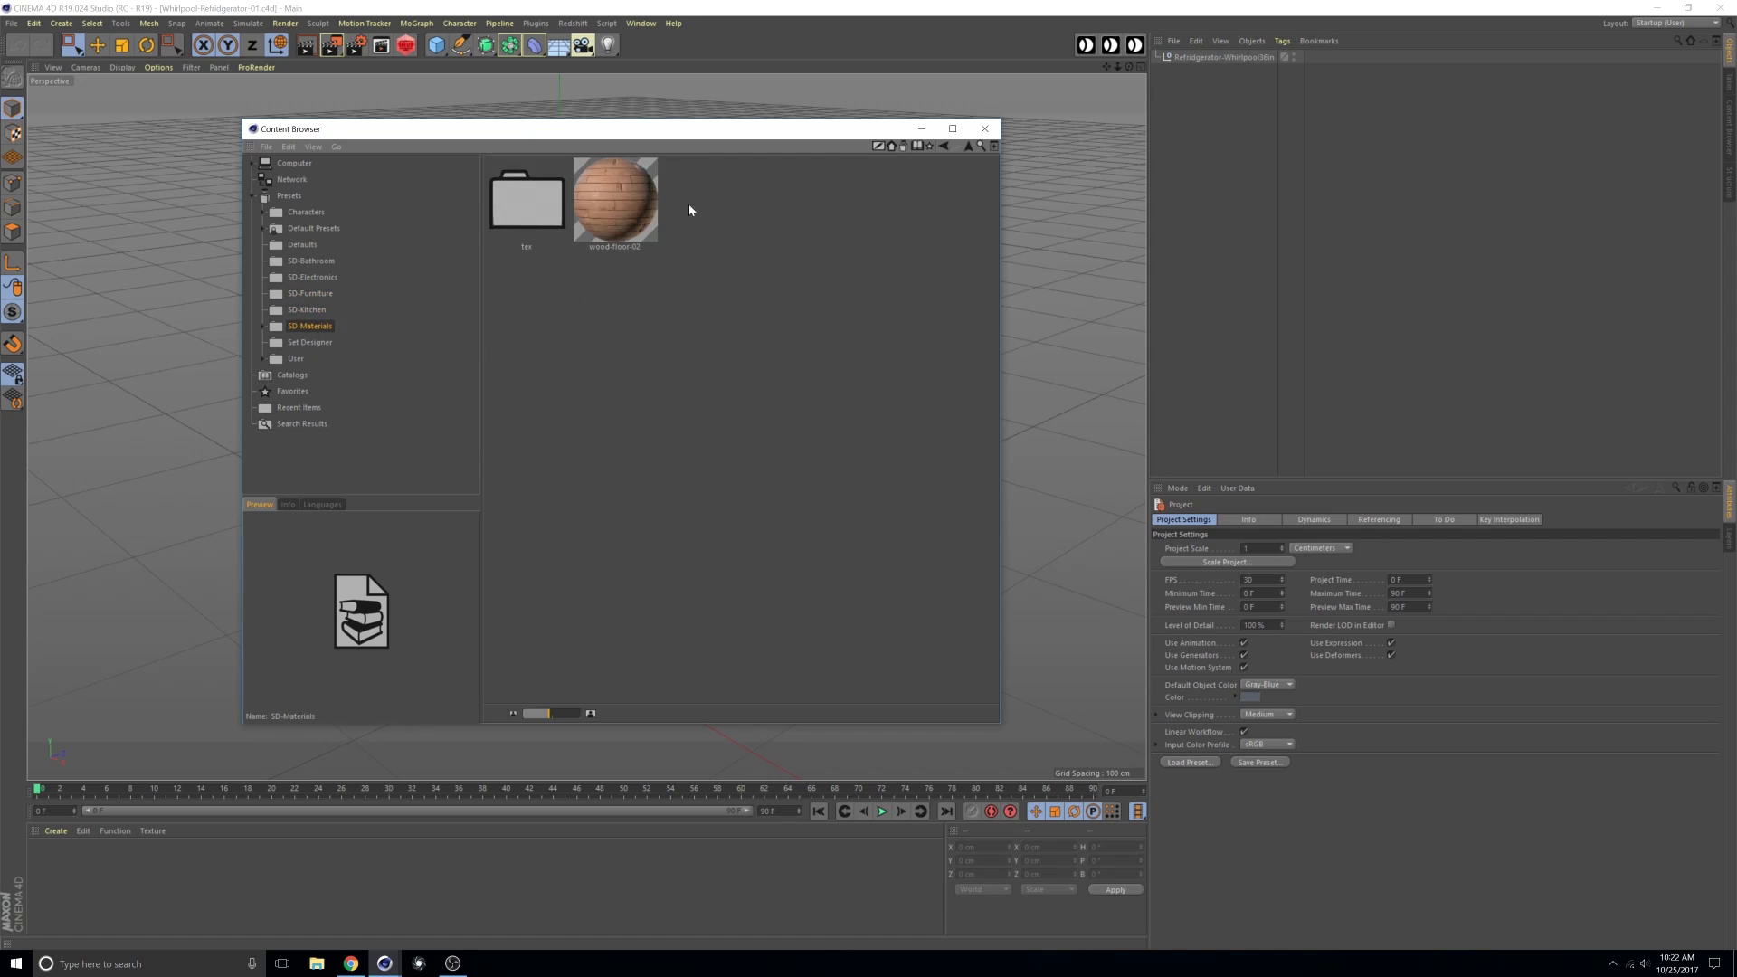
pyautogui.click(310, 343)
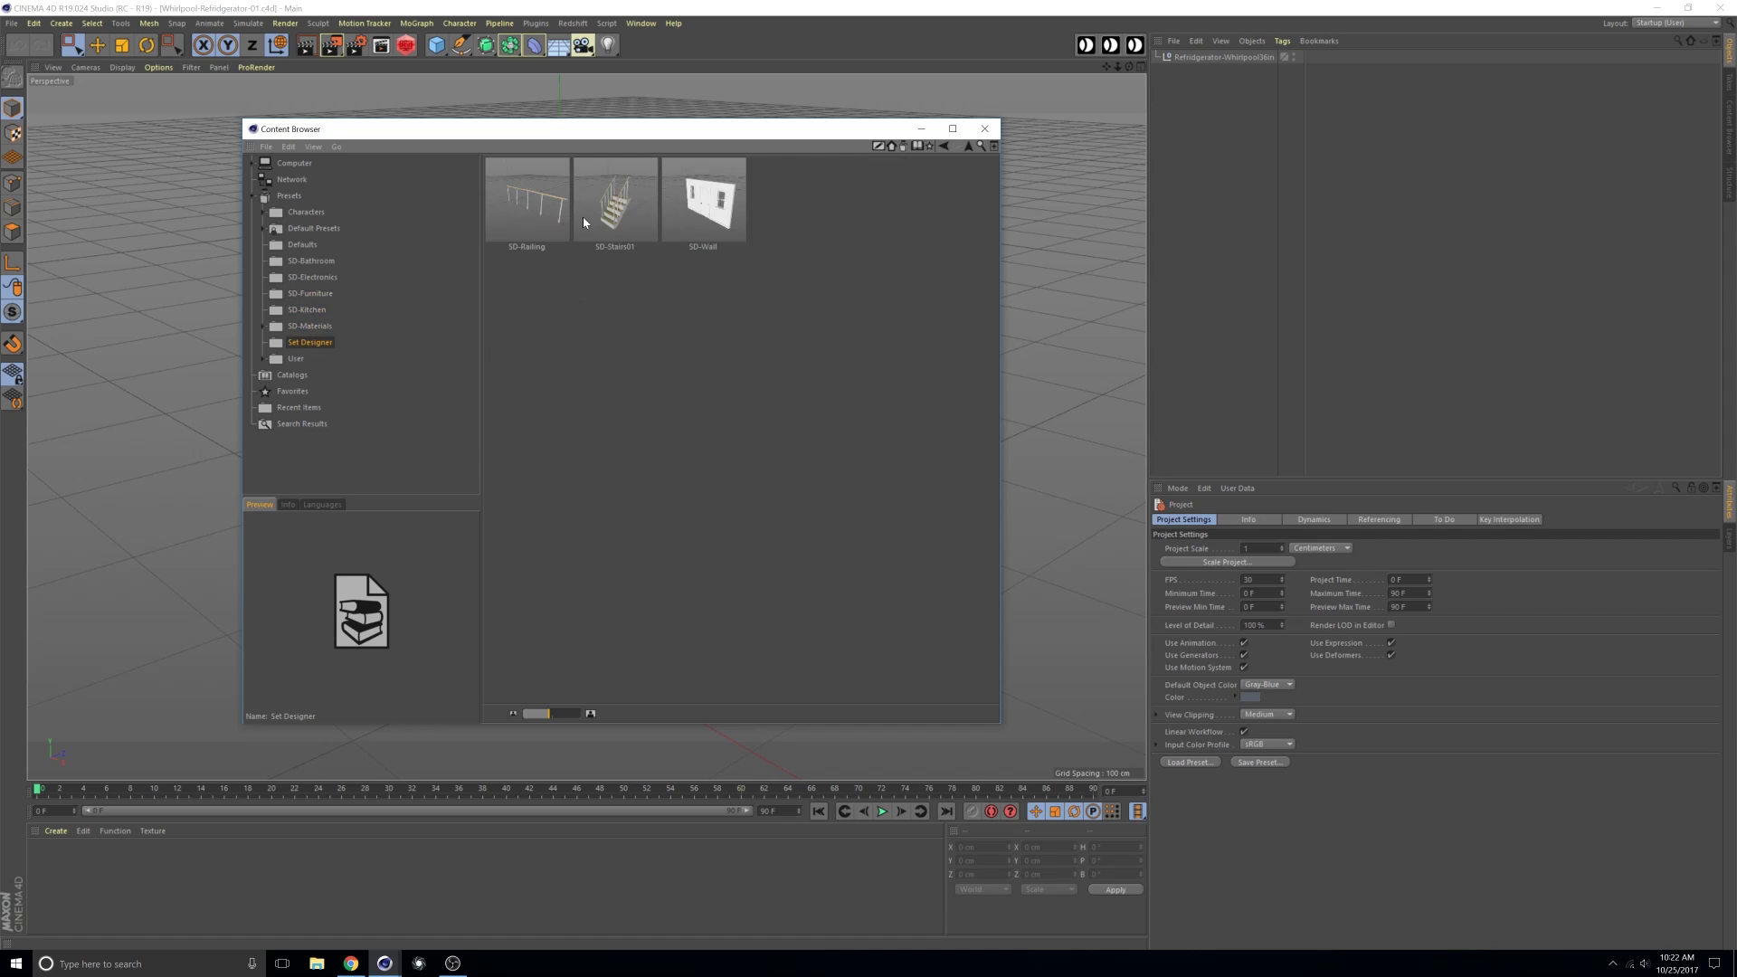
# Create a new preset library named SD-Test in the Content Browser's Presets.
pyautogui.click(289, 196)
pyautogui.click(266, 147)
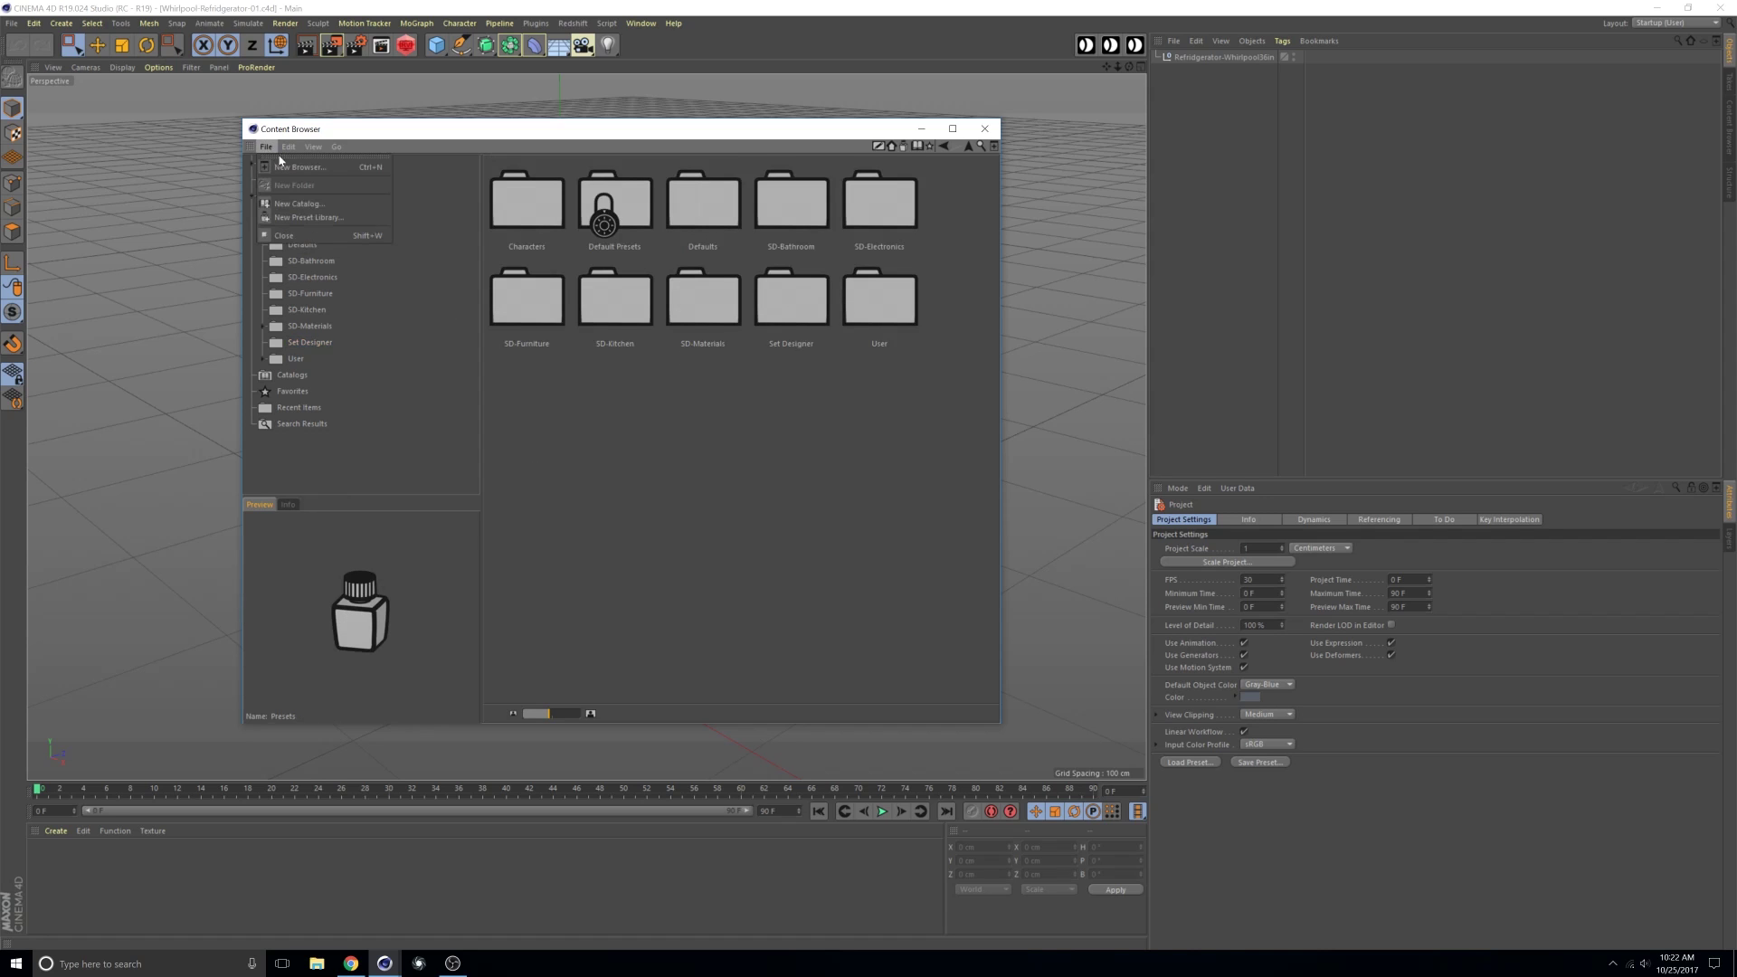
pyautogui.click(308, 217)
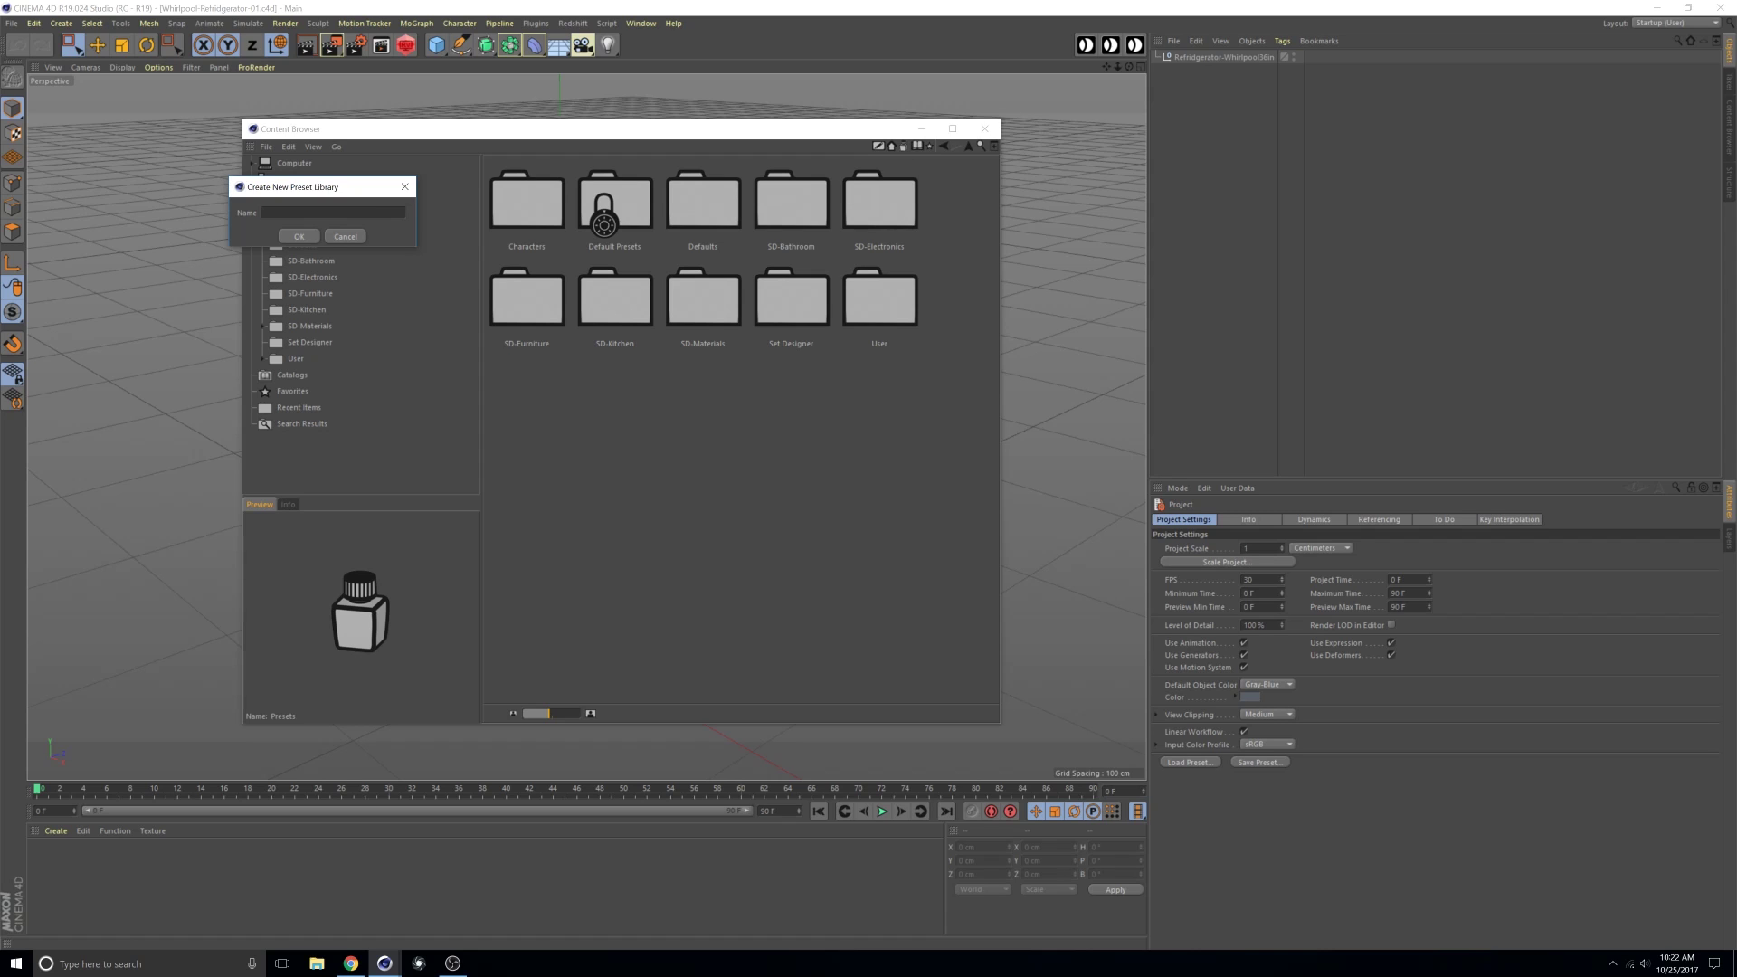
pyautogui.press('BackSpace')
pyautogui.press('BackSpace')
pyautogui.write('sd')
pyautogui.press('BackSpace')
pyautogui.press('BackSpace')
pyautogui.write('SD-Test')
pyautogui.press('Return')
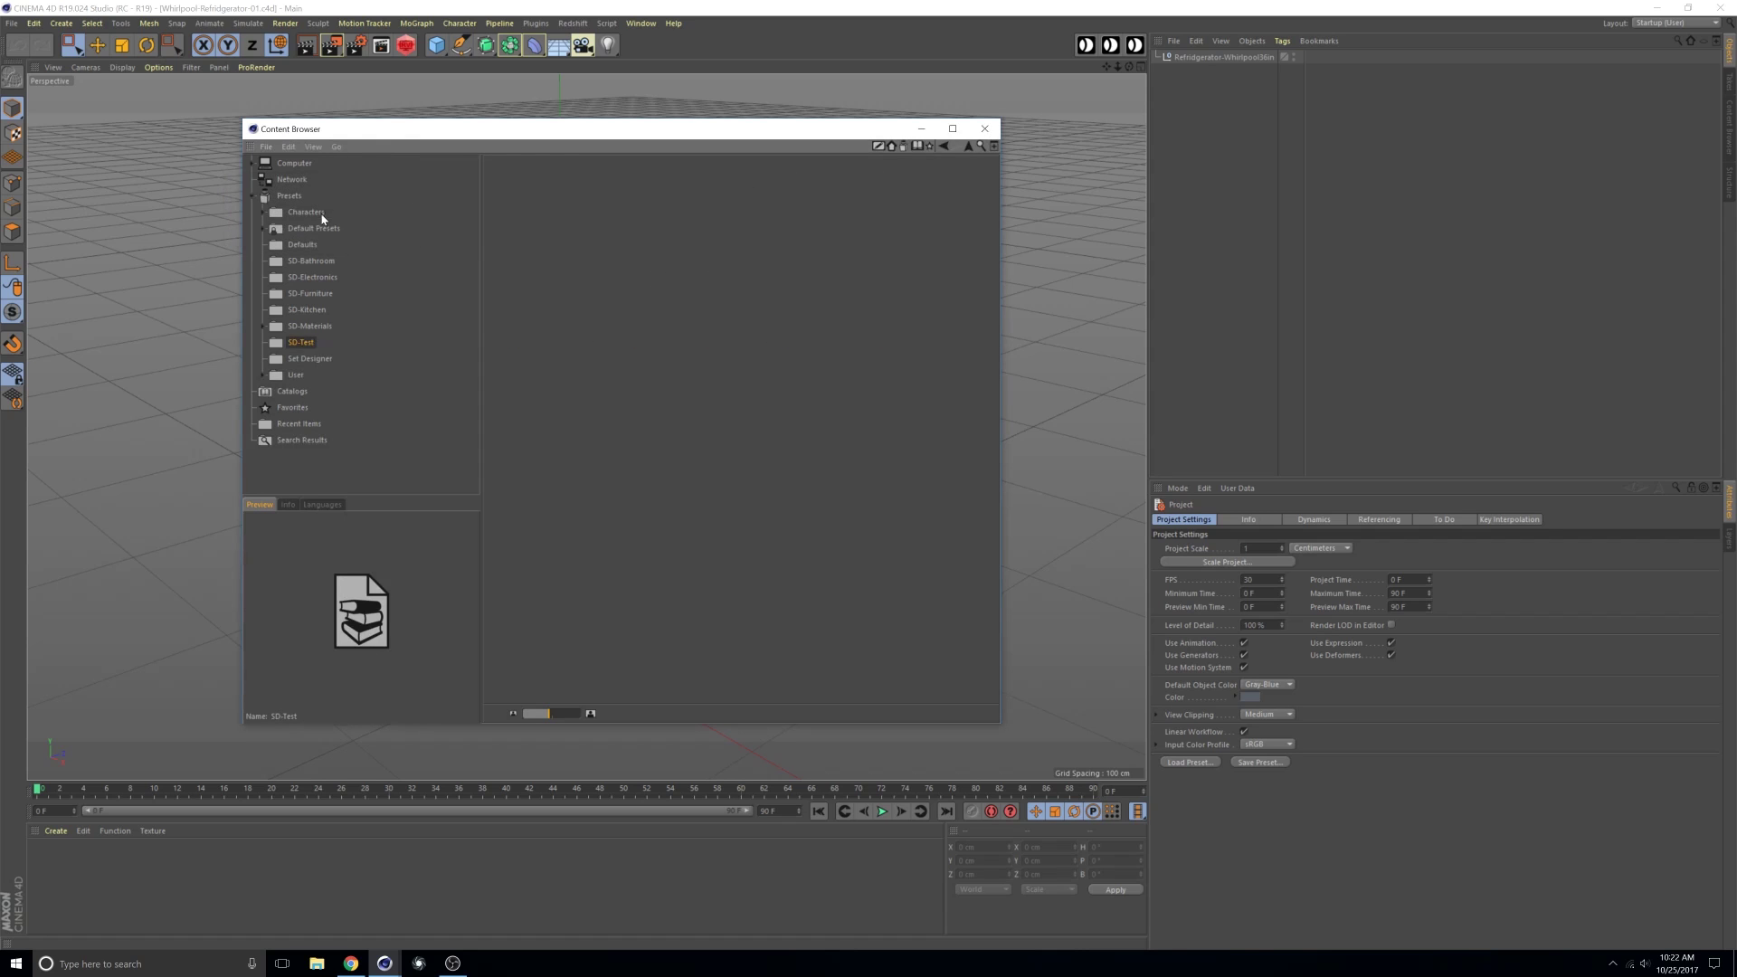
# Store the scene's Whirlpool refrigerator object as a preset in the SD-Test library.
pyautogui.click(316, 327)
pyautogui.click(299, 342)
pyautogui.moveTo(866, 134)
pyautogui.mouseDown()
pyautogui.moveTo(1363, 110)
pyautogui.moveTo(1092, 130)
pyautogui.moveTo(804, 361)
pyautogui.moveTo(894, 239)
pyautogui.moveTo(861, 128)
pyautogui.mouseUp()
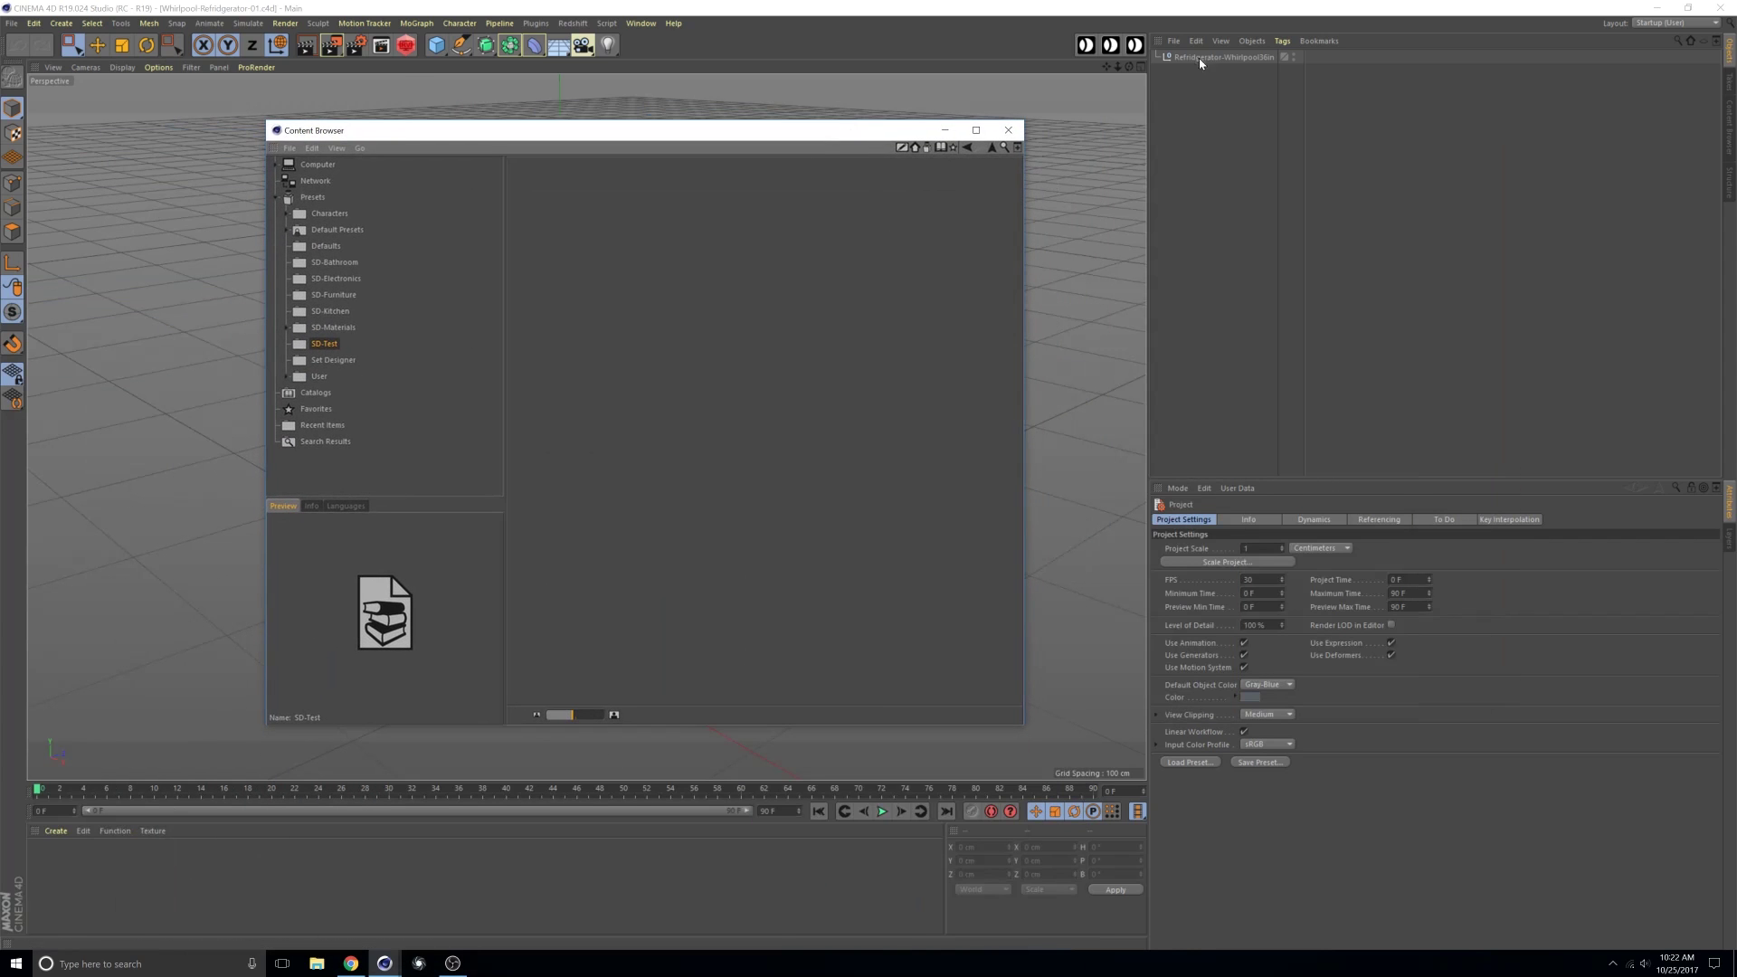
pyautogui.moveTo(1200, 61); pyautogui.dragTo(609, 380)
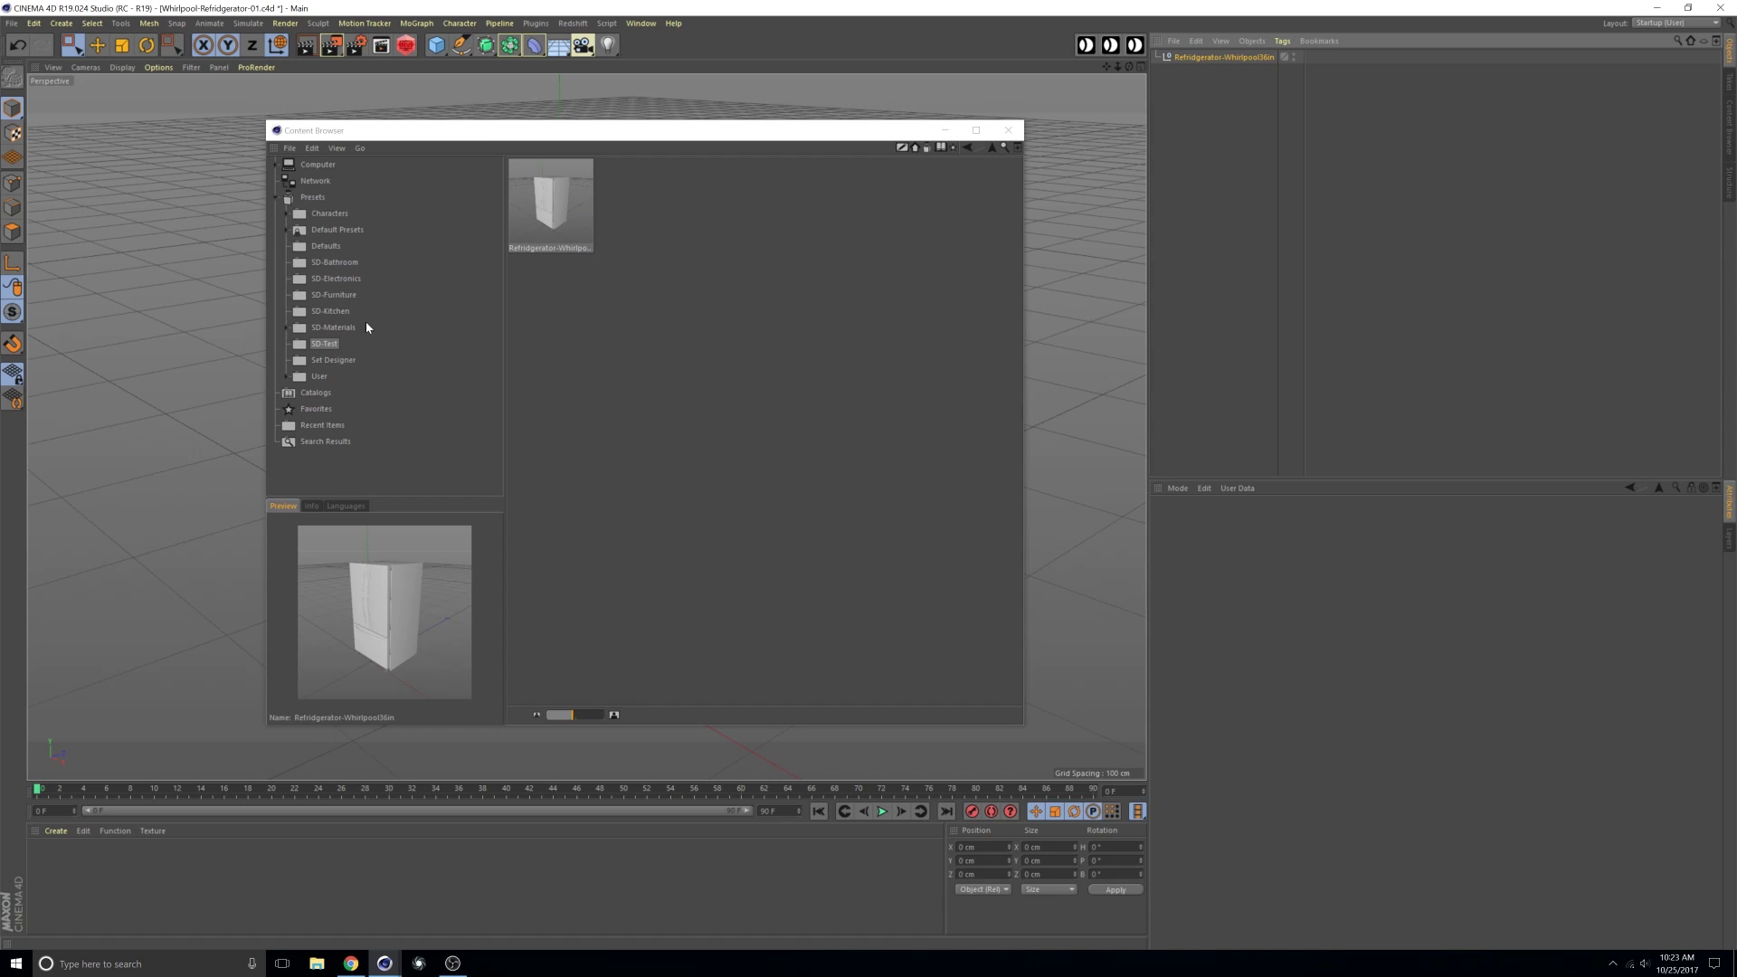
pyautogui.click(641, 286)
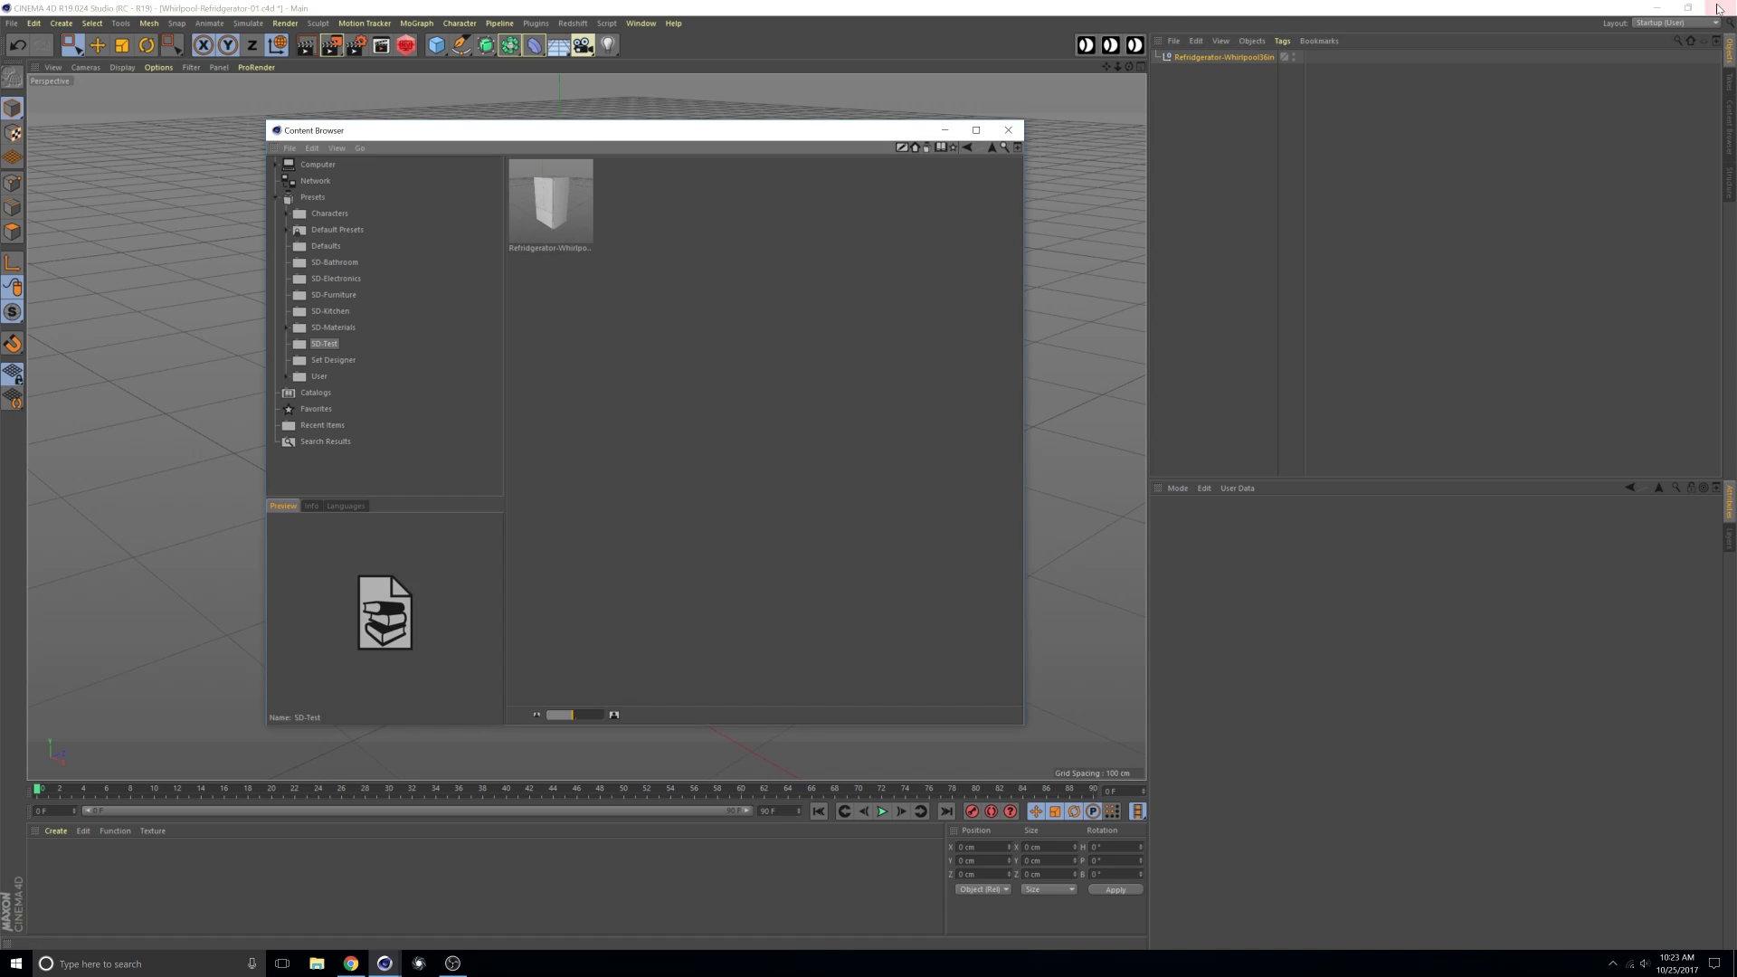
# Move the refrigerator zip archive and the extracted C4D file from the desktop to the Recycle Bin, returning to Cinema 4D.
pyautogui.click(1641, 10)
pyautogui.moveTo(918, 346); pyautogui.dragTo(26, 23)
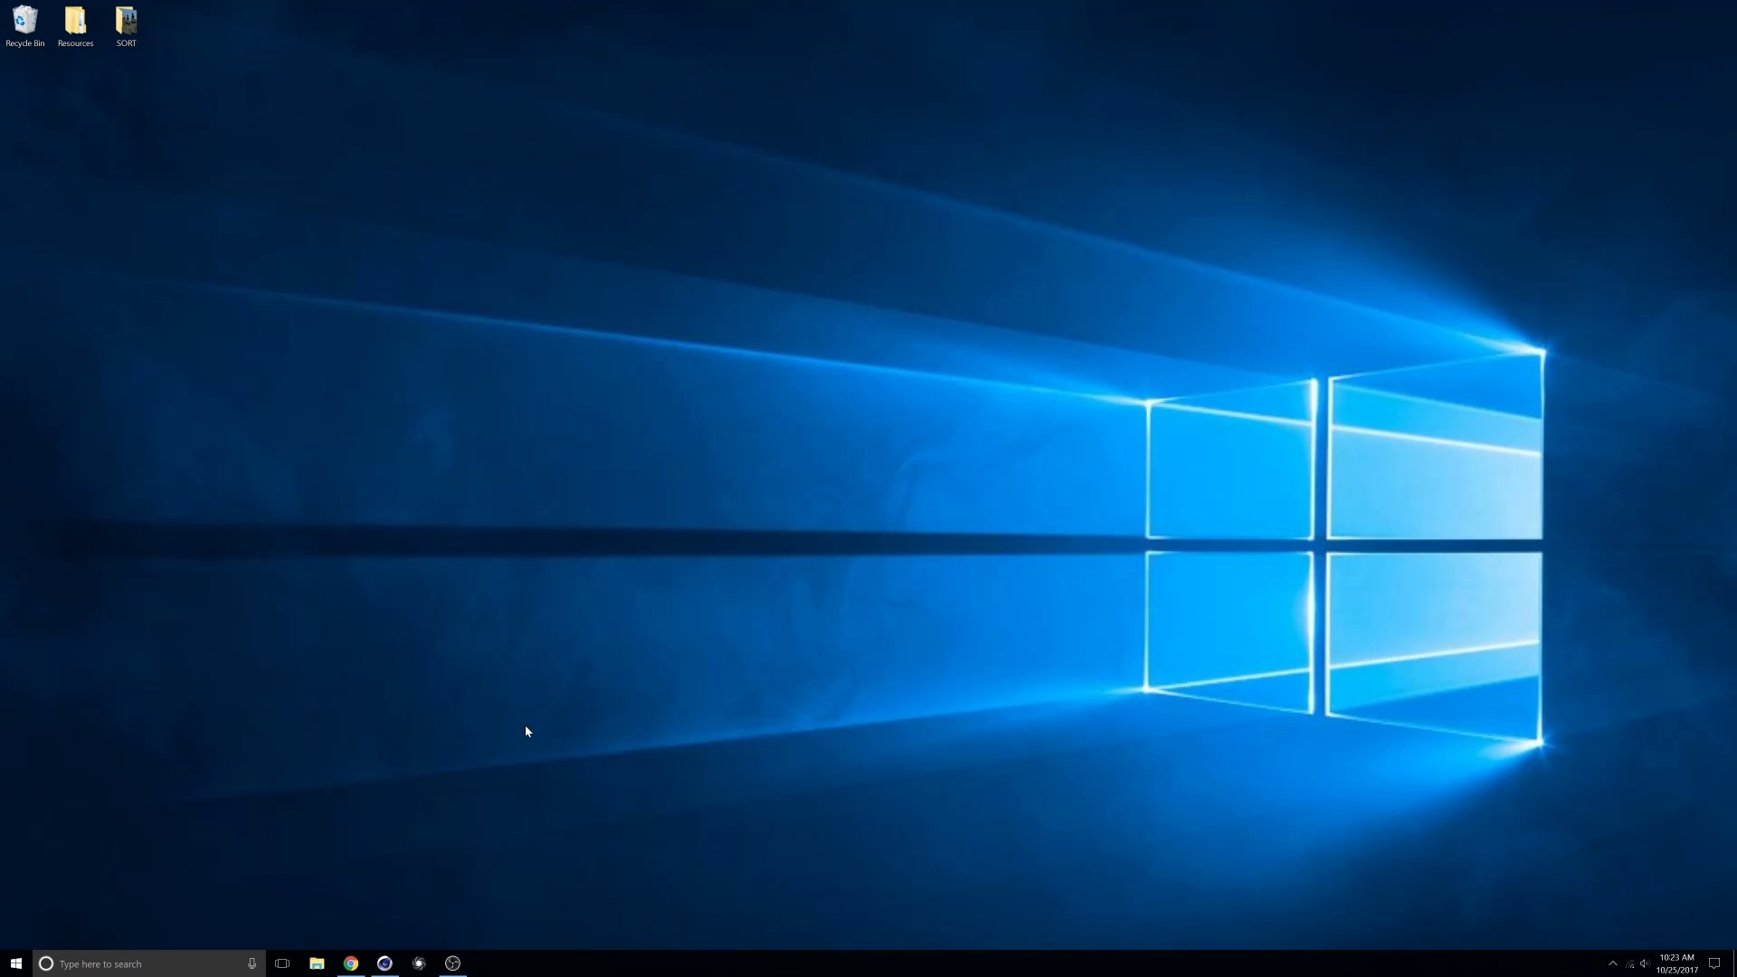
pyautogui.click(385, 962)
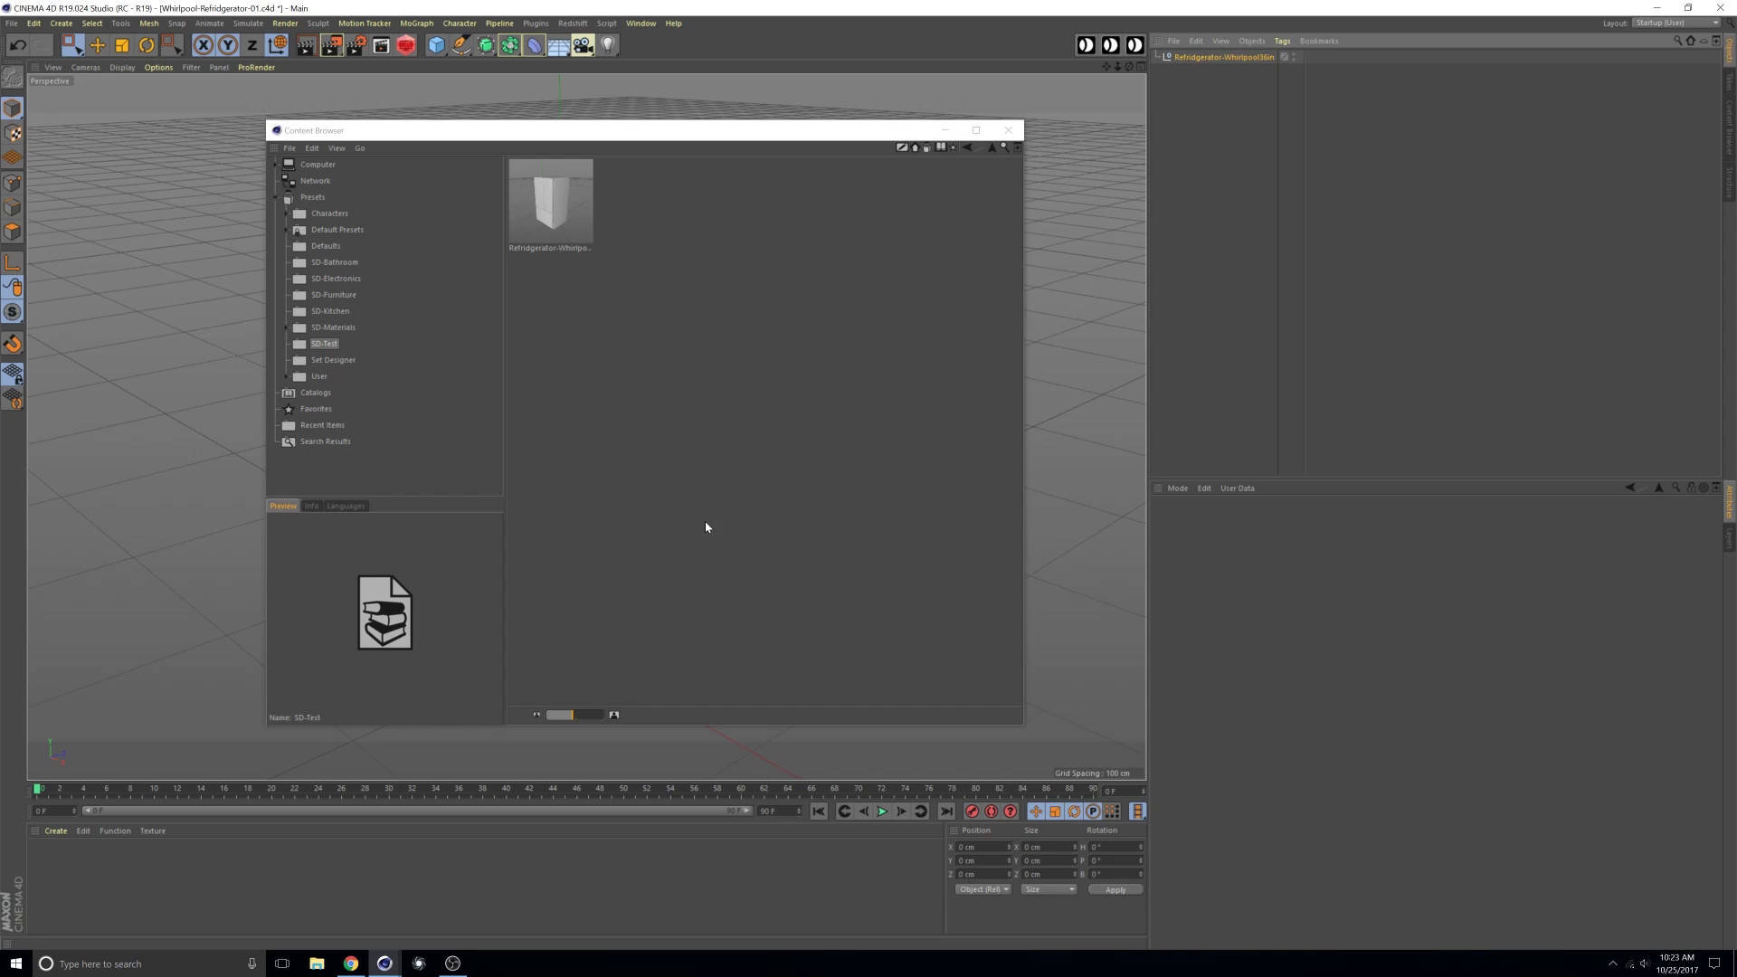
pyautogui.click(678, 344)
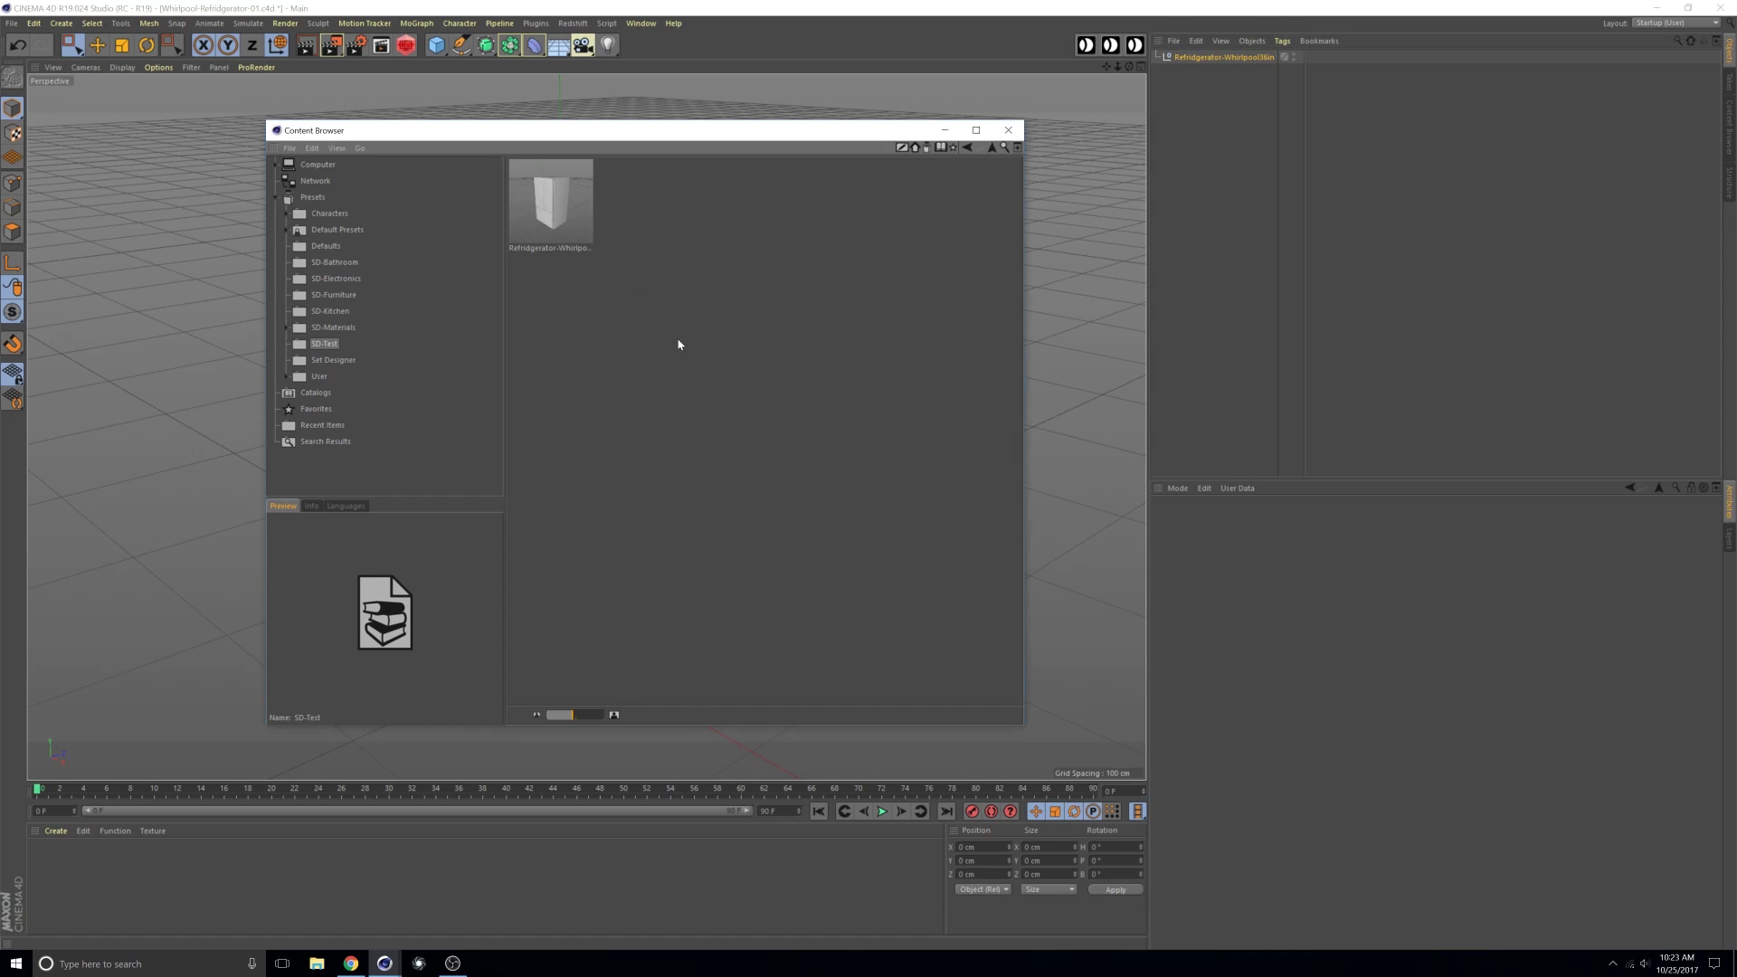
# Examine the refrigerator preset in SD-Test and the contents of the SD-Materials, SD-Kitchen, SD-Furniture, SD-Electronics and SD-Bathroom libraries.
pyautogui.click(568, 250)
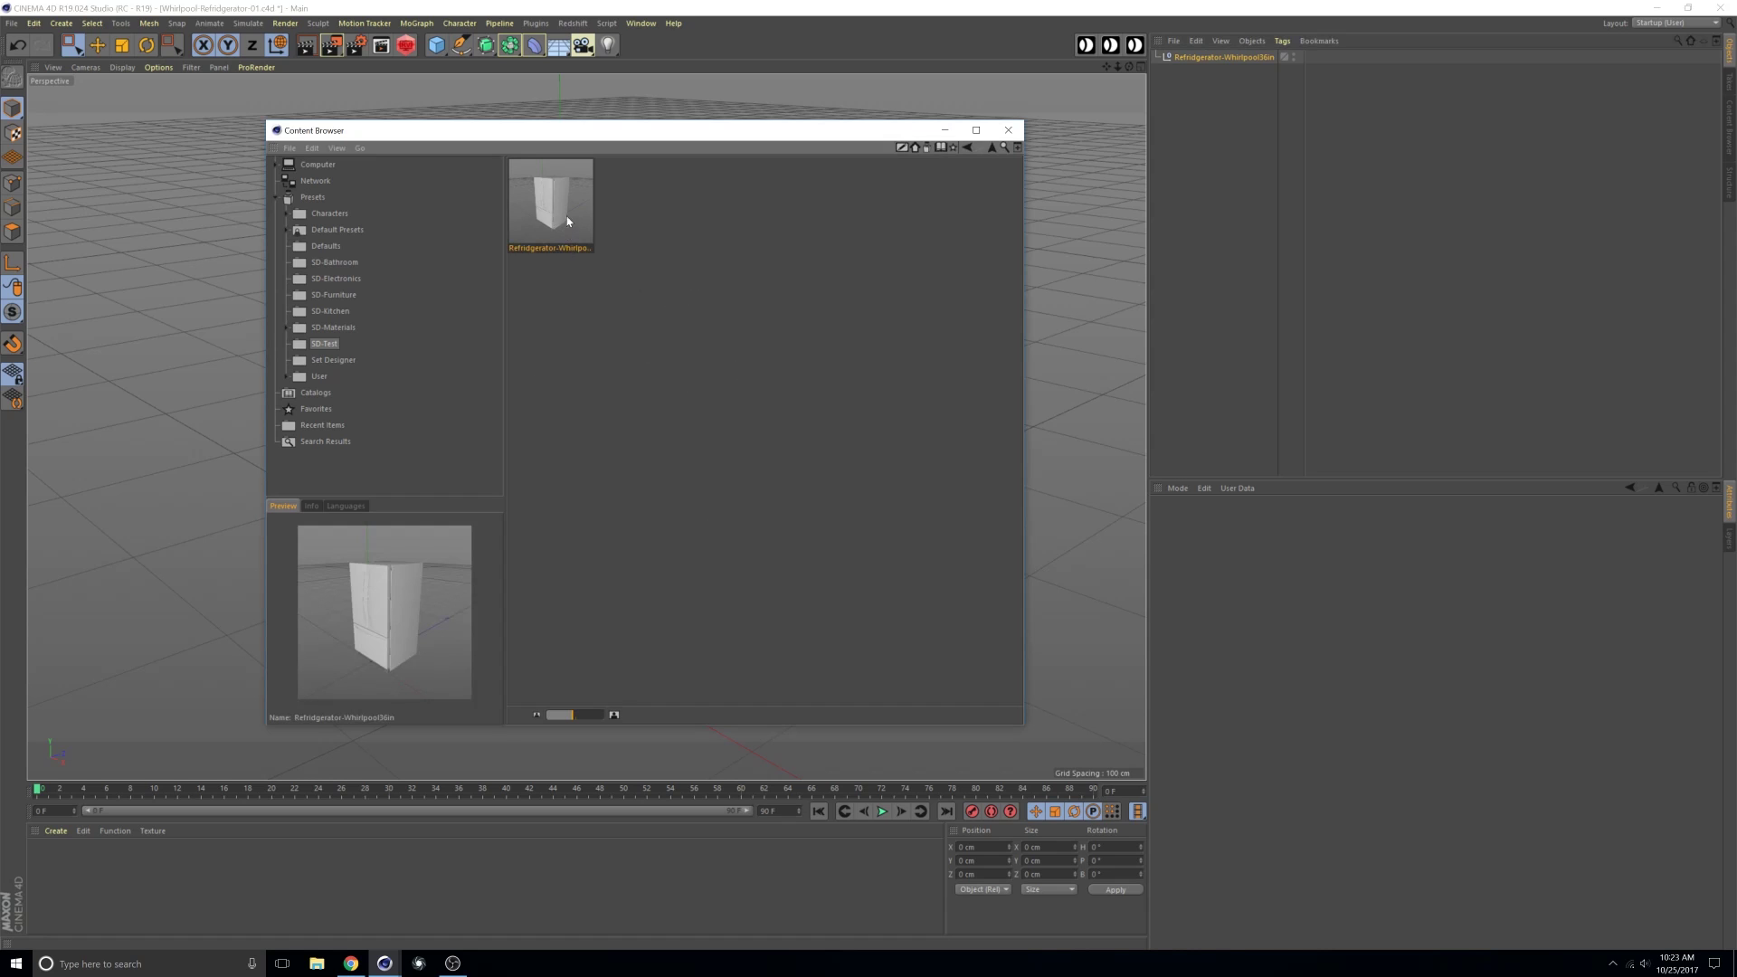
pyautogui.click(594, 320)
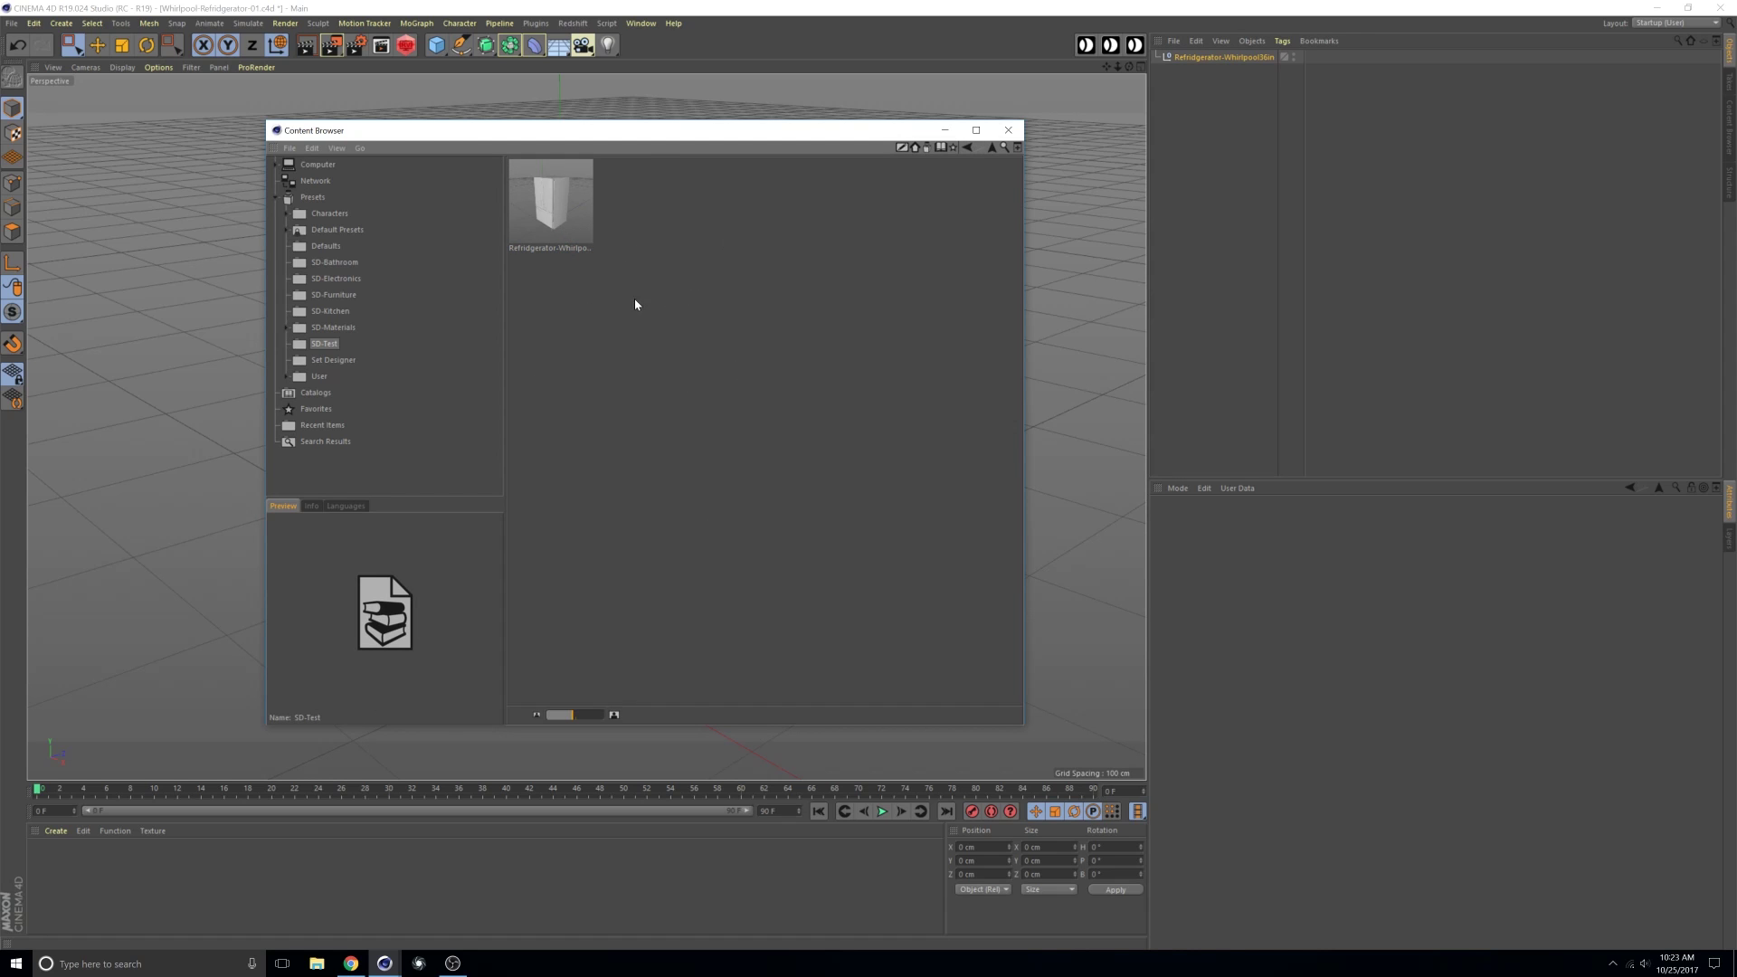
pyautogui.click(571, 217)
pyautogui.moveTo(678, 134); pyautogui.dragTo(709, 99)
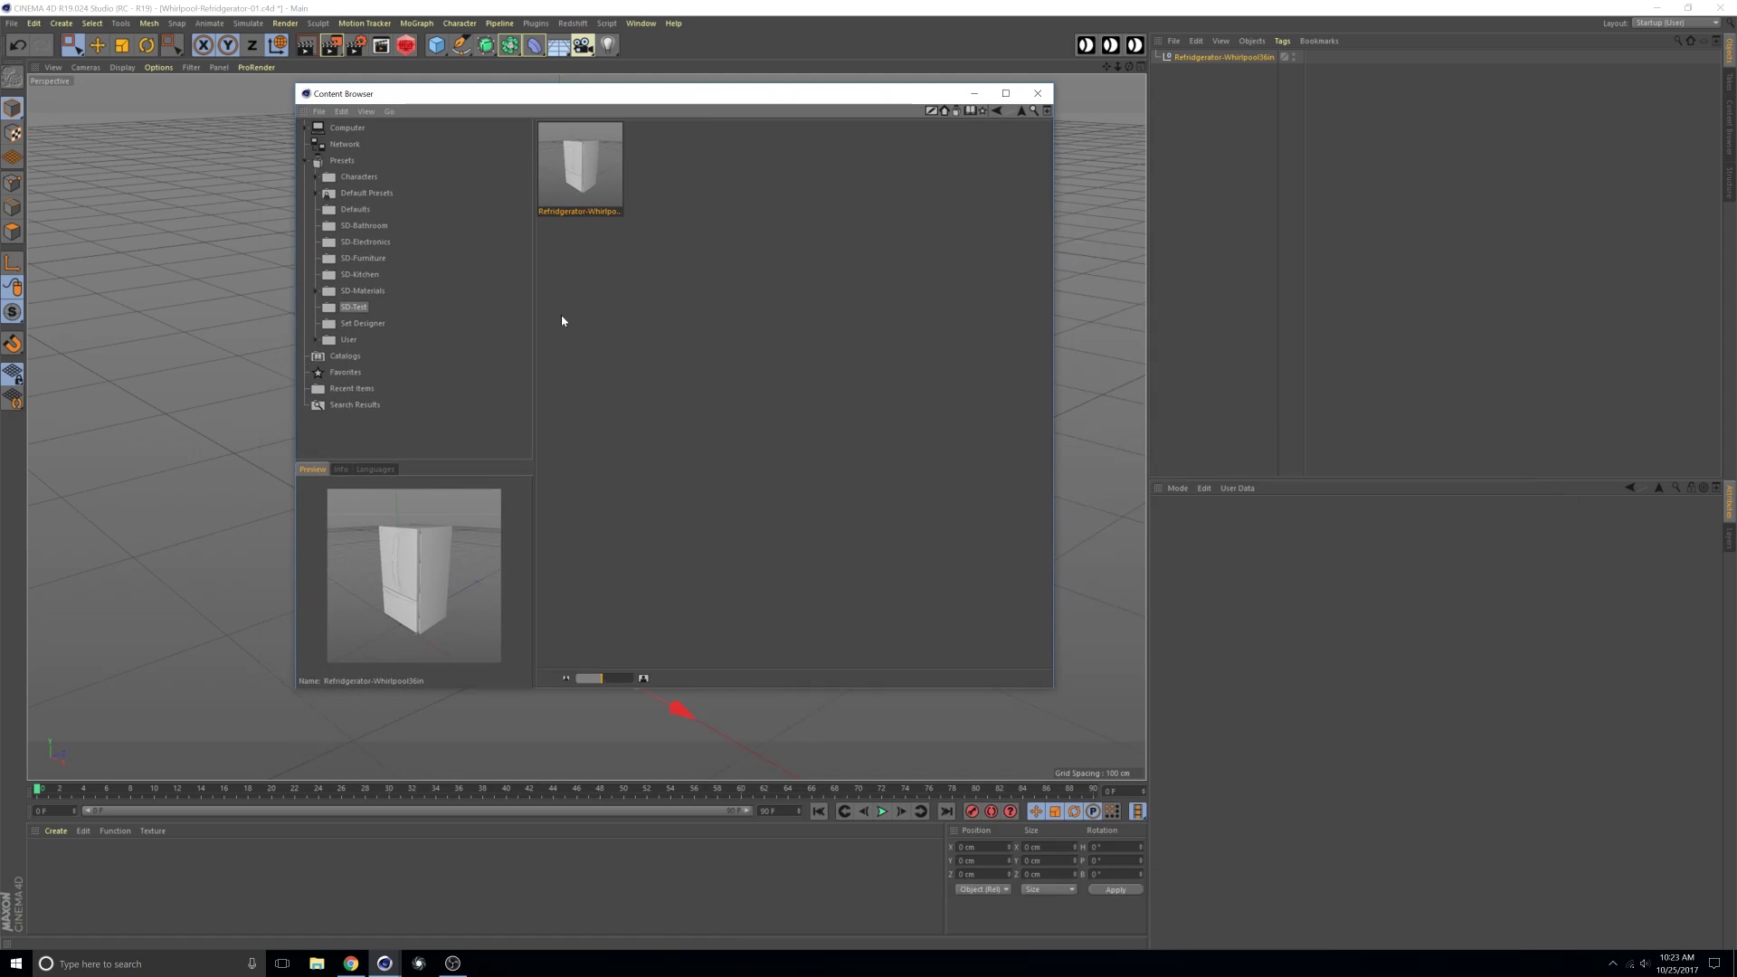
pyautogui.click(363, 290)
pyautogui.click(364, 275)
pyautogui.click(367, 258)
pyautogui.click(367, 241)
pyautogui.click(367, 226)
pyautogui.click(365, 241)
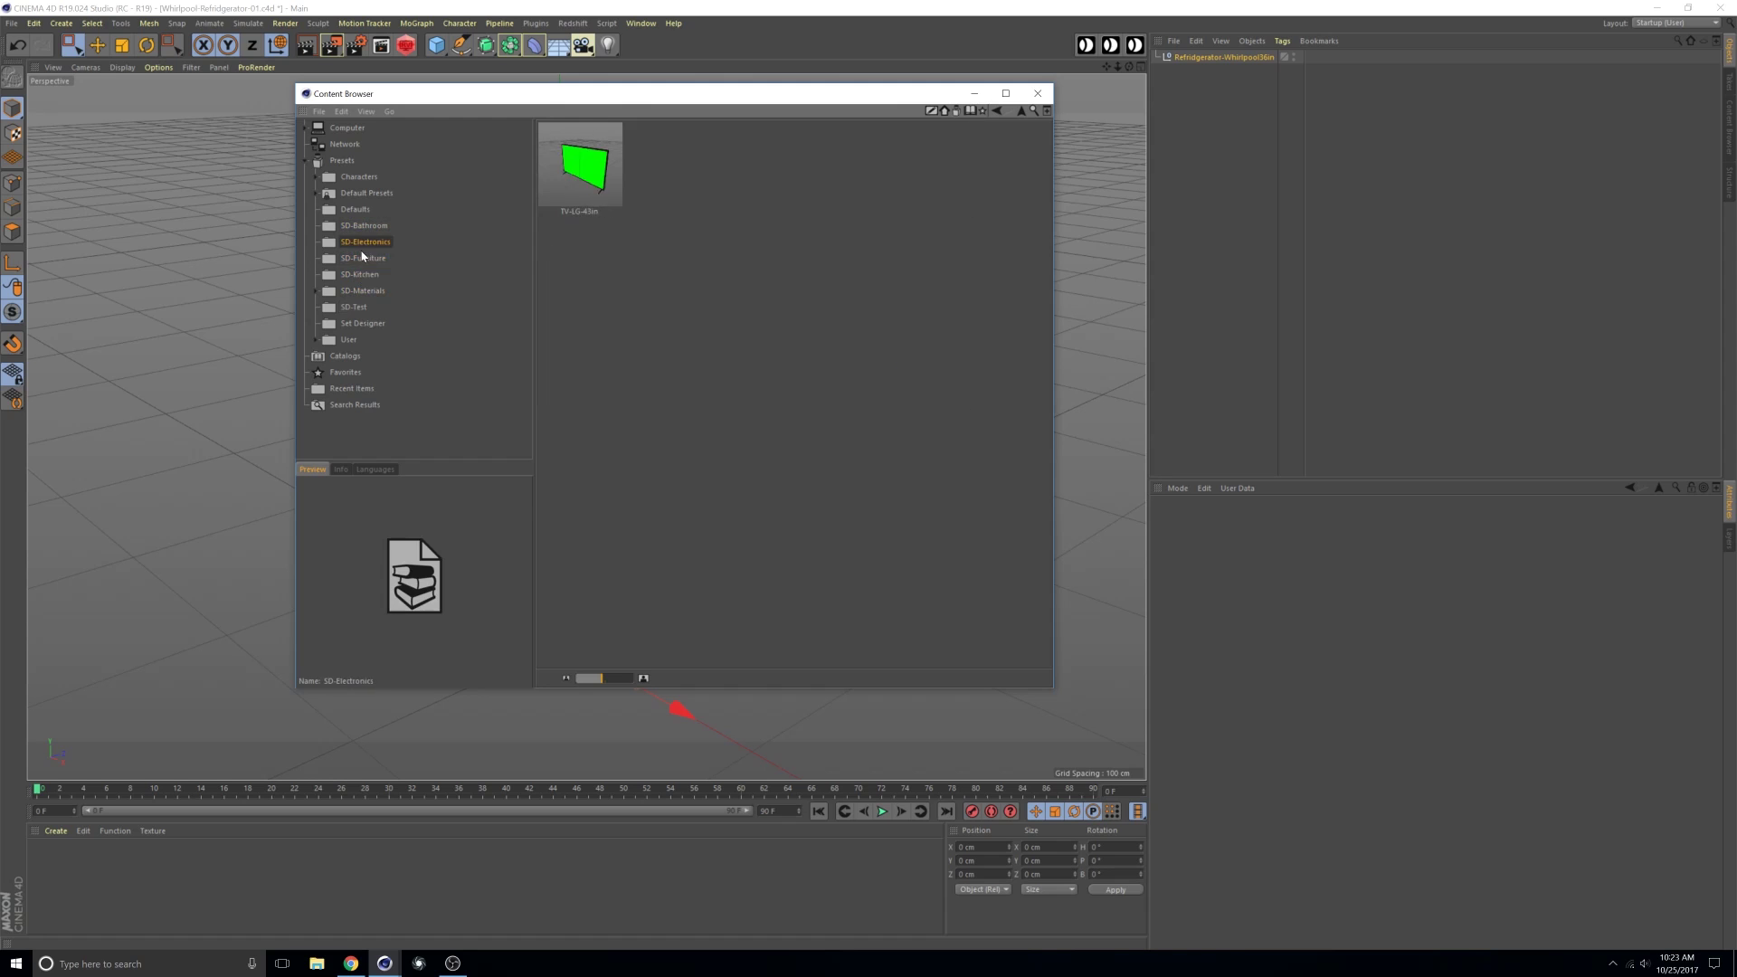
pyautogui.click(362, 259)
pyautogui.click(360, 292)
pyautogui.click(361, 309)
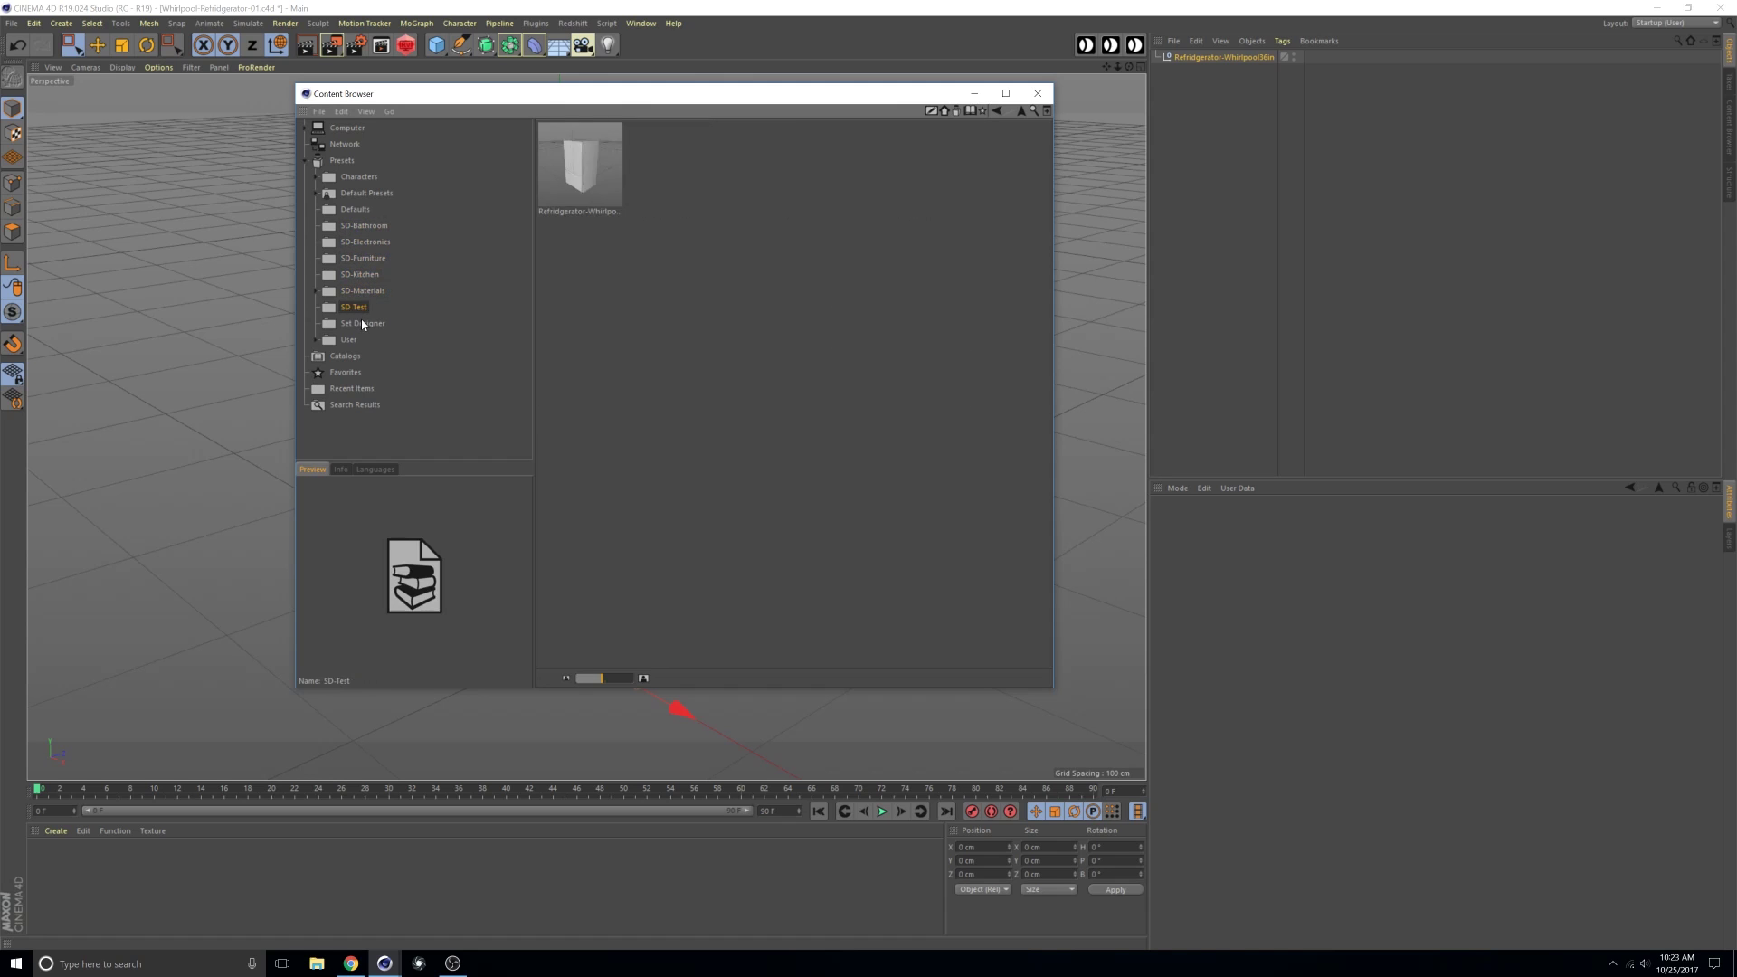
pyautogui.click(363, 259)
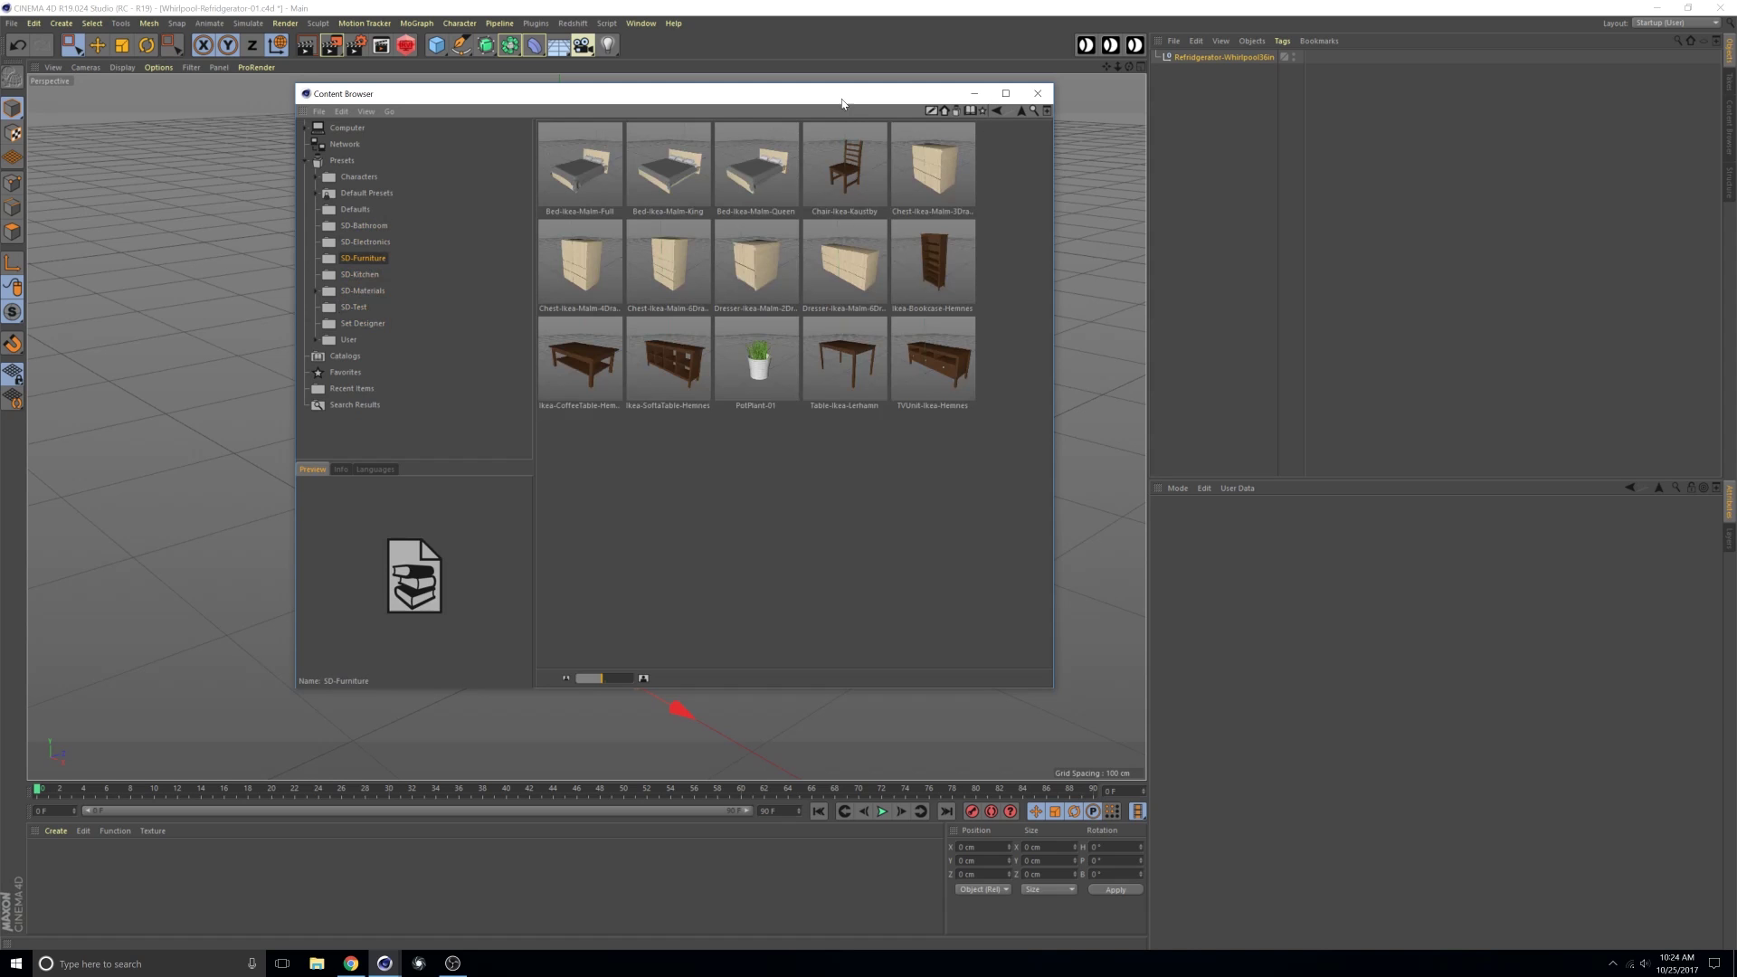
# Close the floating Content Browser and delete the refrigerator object from the scene.
pyautogui.moveTo(842, 102); pyautogui.dragTo(786, 145)
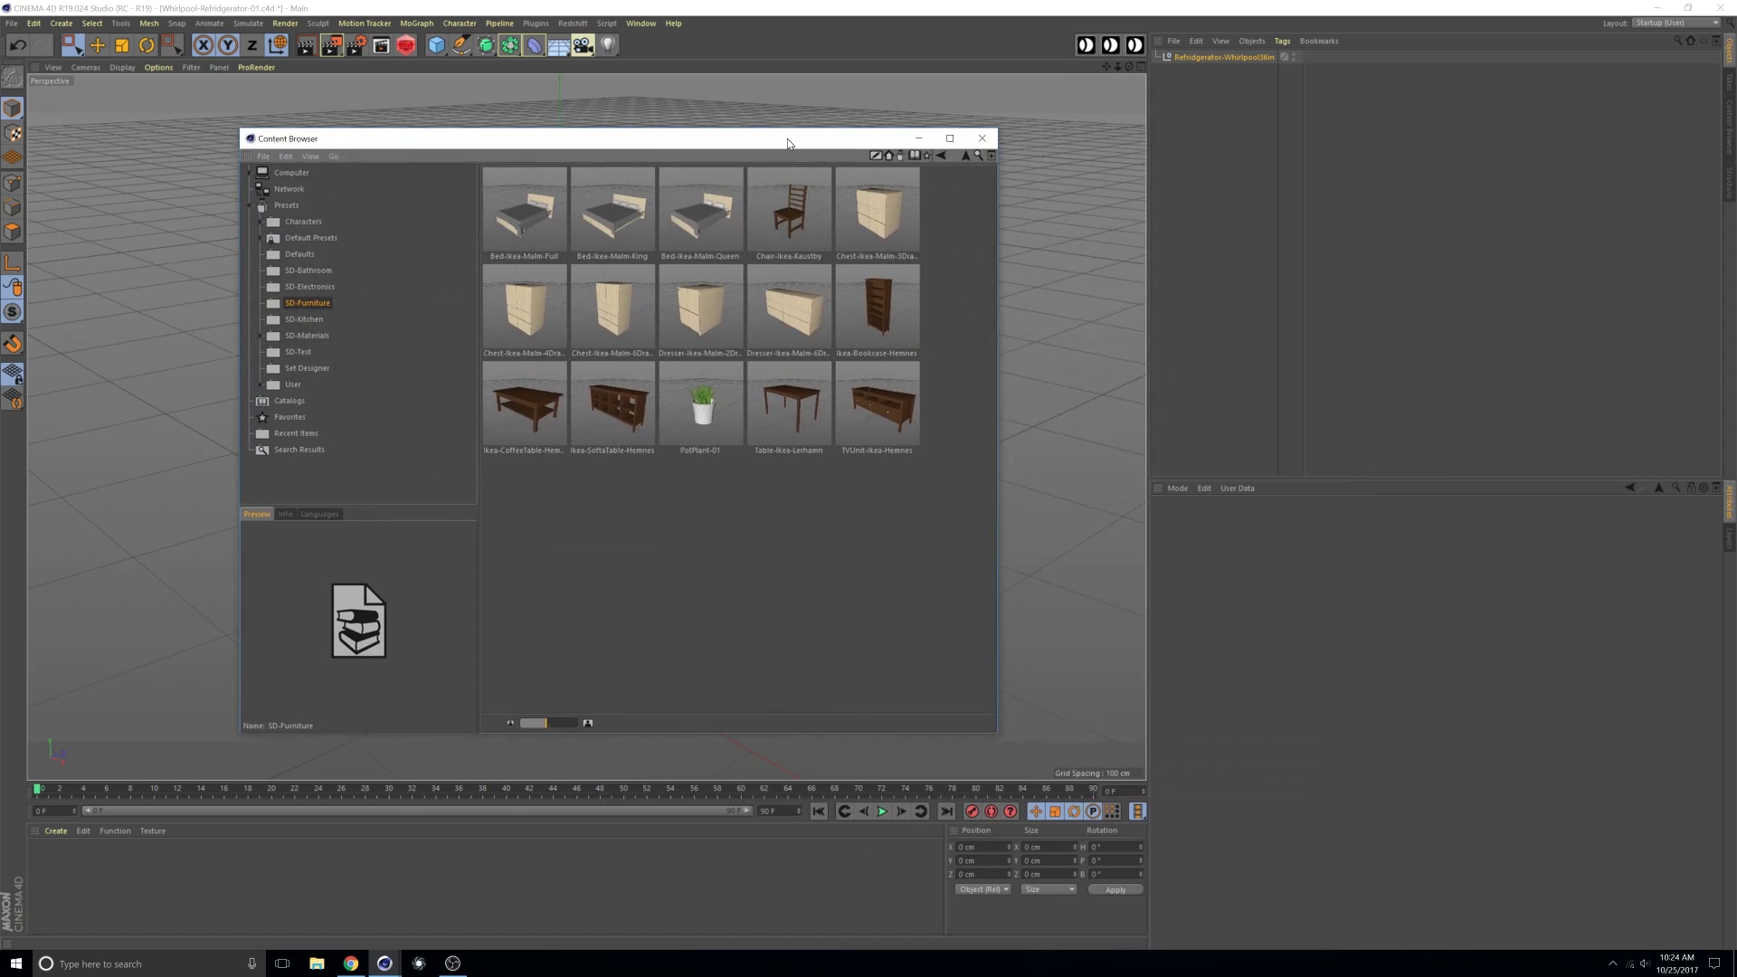
pyautogui.click(983, 137)
pyautogui.click(1216, 56)
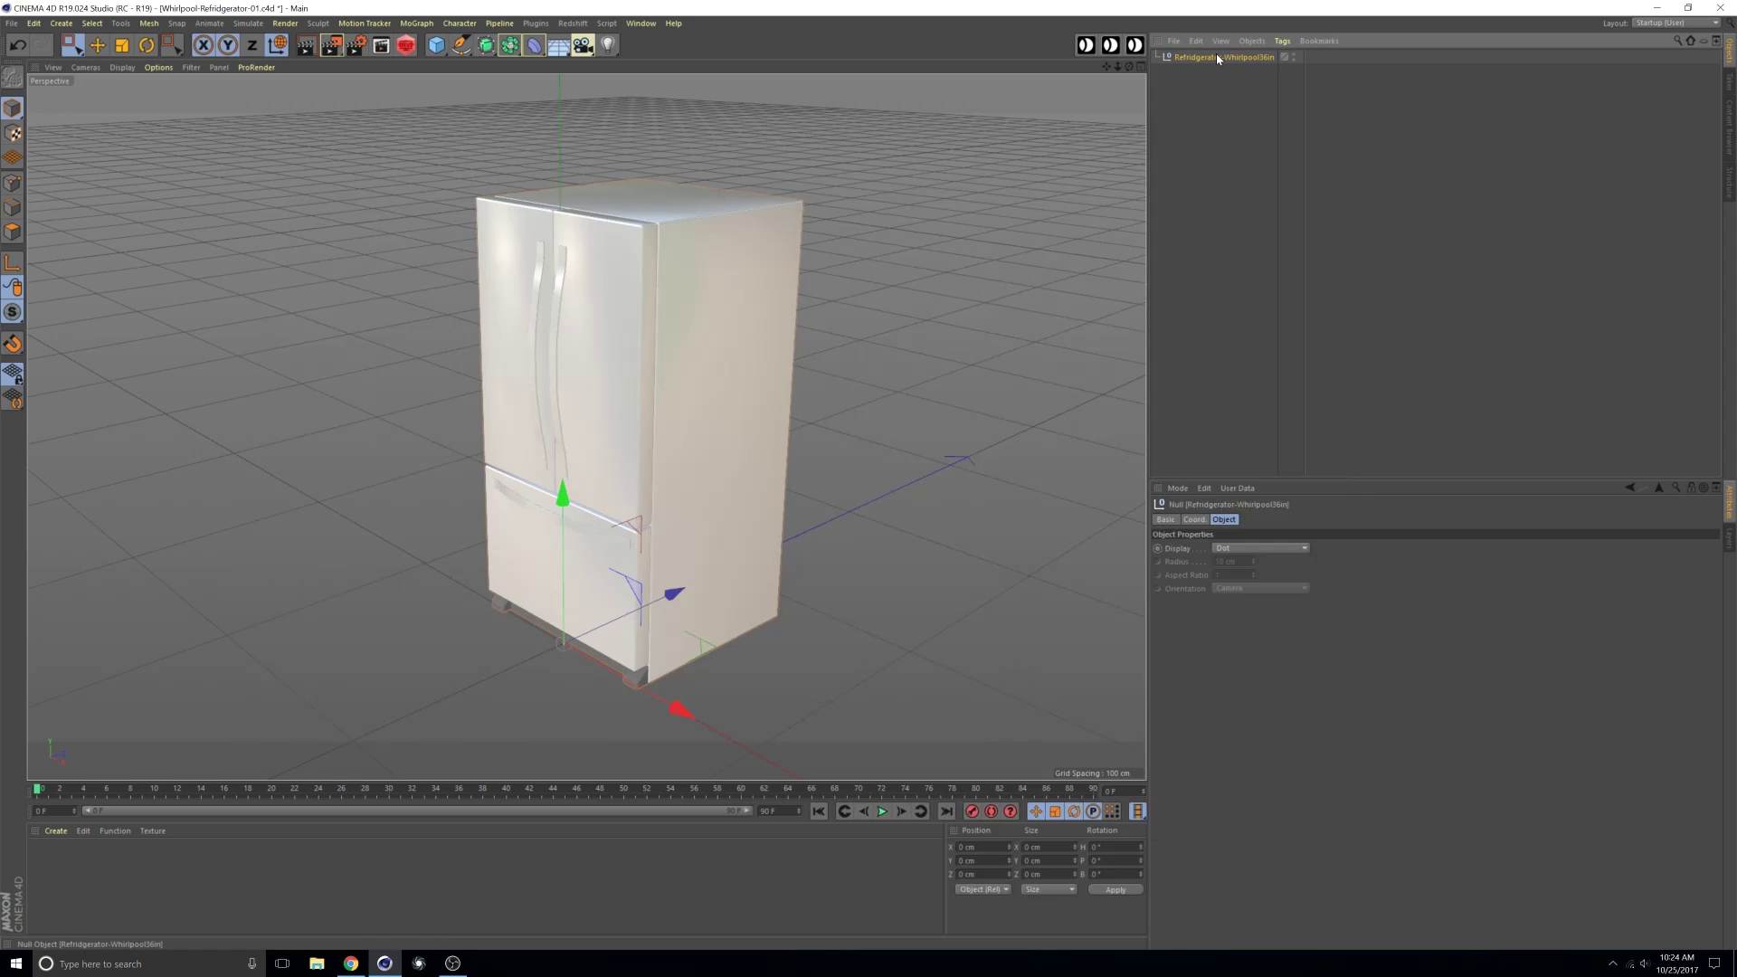
pyautogui.press('Delete')
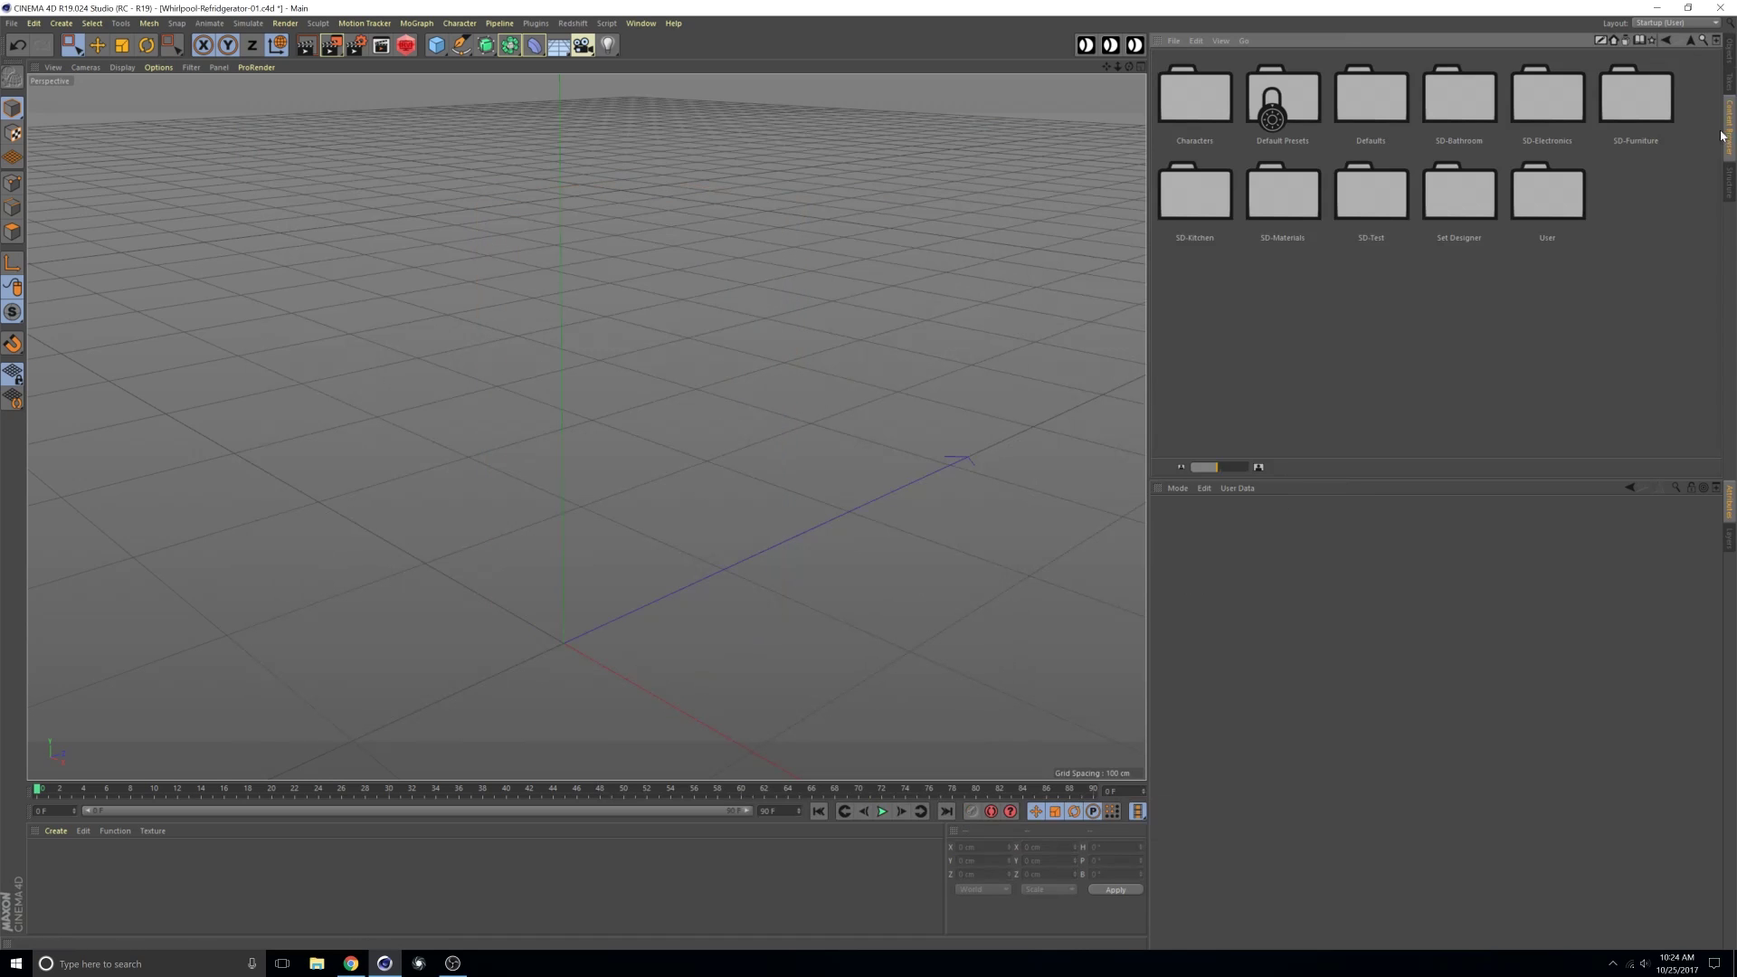
# Add the SD-Wall preset from the Set Designer library to the empty scene.
pyautogui.doubleClick(1467, 195)
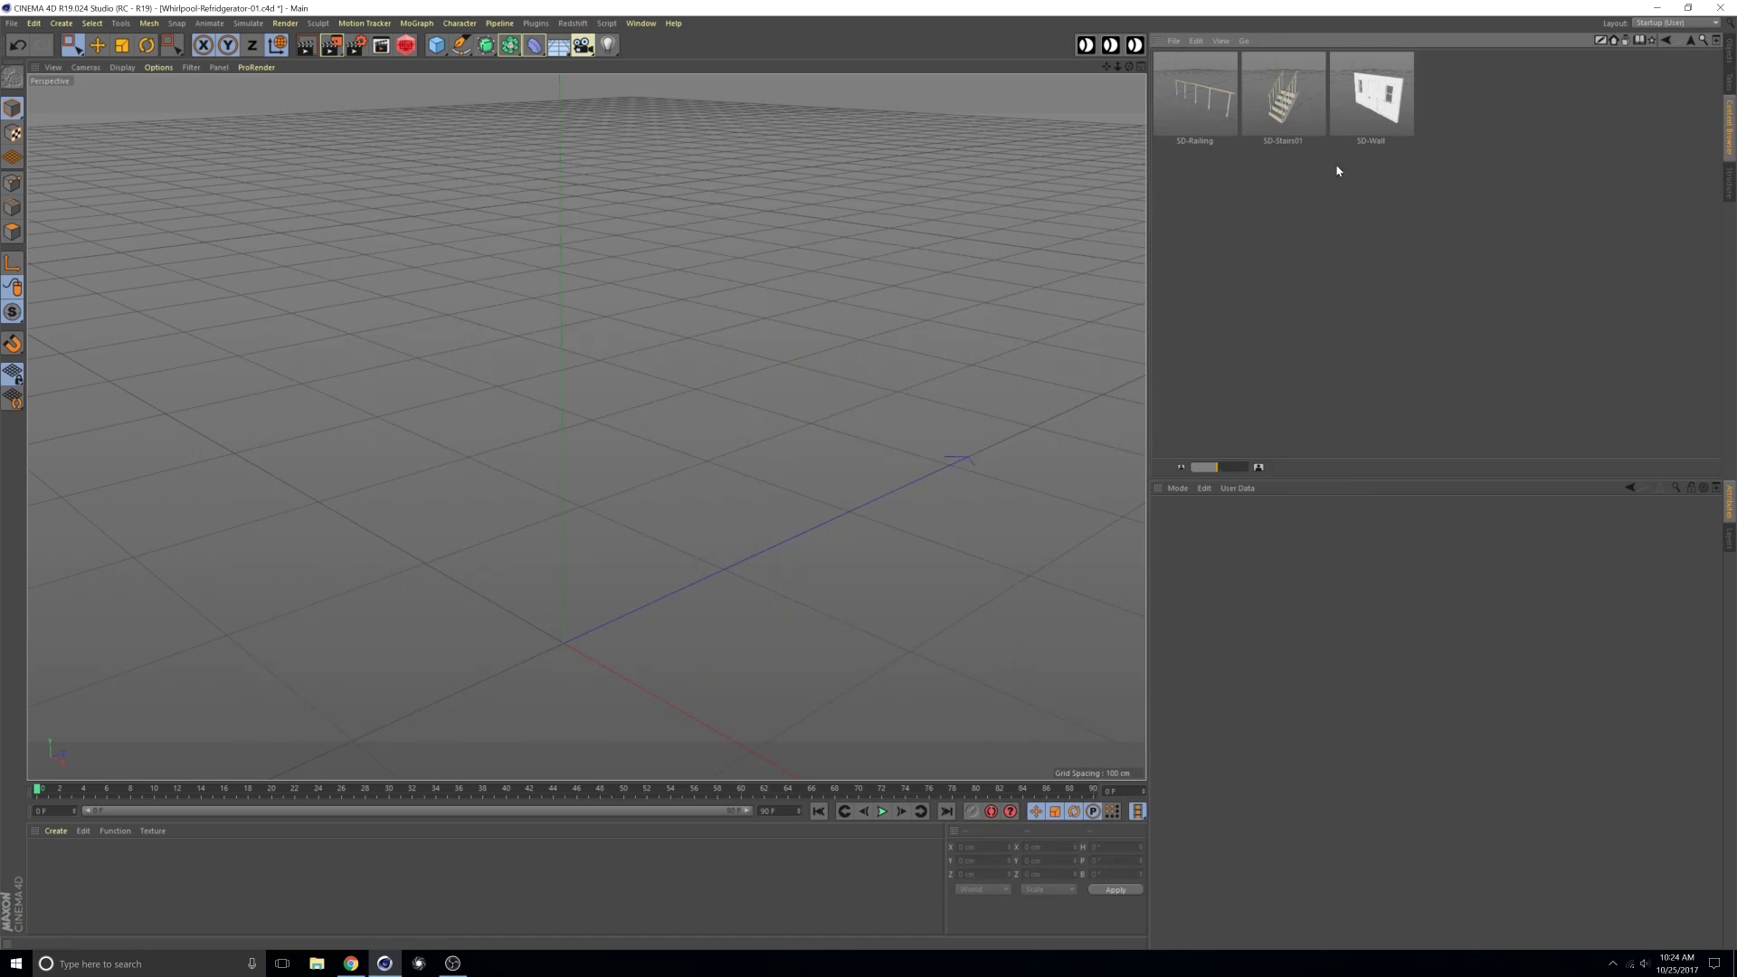
pyautogui.keyDown('alt'); pyautogui.moveTo(858, 447); pyautogui.dragTo(519, 449, button='middle'); pyautogui.keyUp('alt')
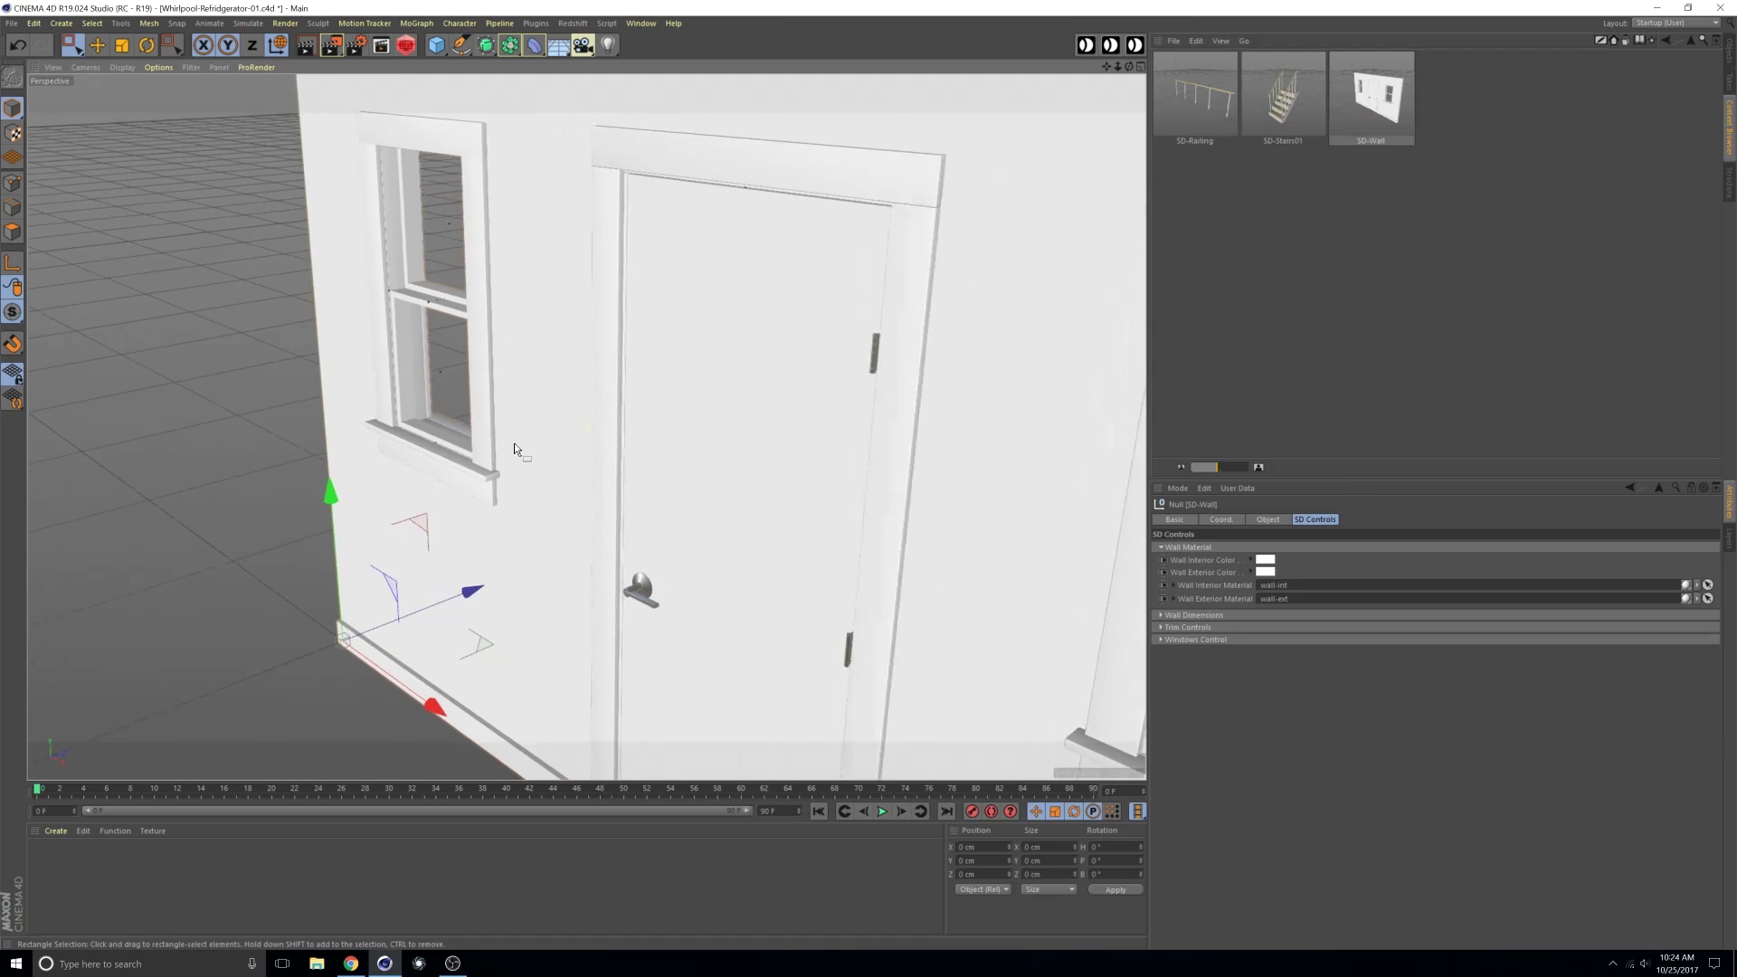
pyautogui.keyDown('alt'); pyautogui.moveTo(519, 449); pyautogui.dragTo(758, 445); pyautogui.keyUp('alt')
pyautogui.keyDown('alt'); pyautogui.moveTo(758, 445); pyautogui.dragTo(713, 480, button='right'); pyautogui.keyUp('alt')
pyautogui.keyDown('alt'); pyautogui.moveTo(713, 481); pyautogui.dragTo(489, 469, button='middle'); pyautogui.keyUp('alt')
pyautogui.moveTo(489, 470)
pyautogui.keyDown('alt'); pyautogui.mouseDown()
pyautogui.moveTo(562, 465)
pyautogui.moveTo(514, 480)
pyautogui.mouseUp(); pyautogui.keyUp('alt')
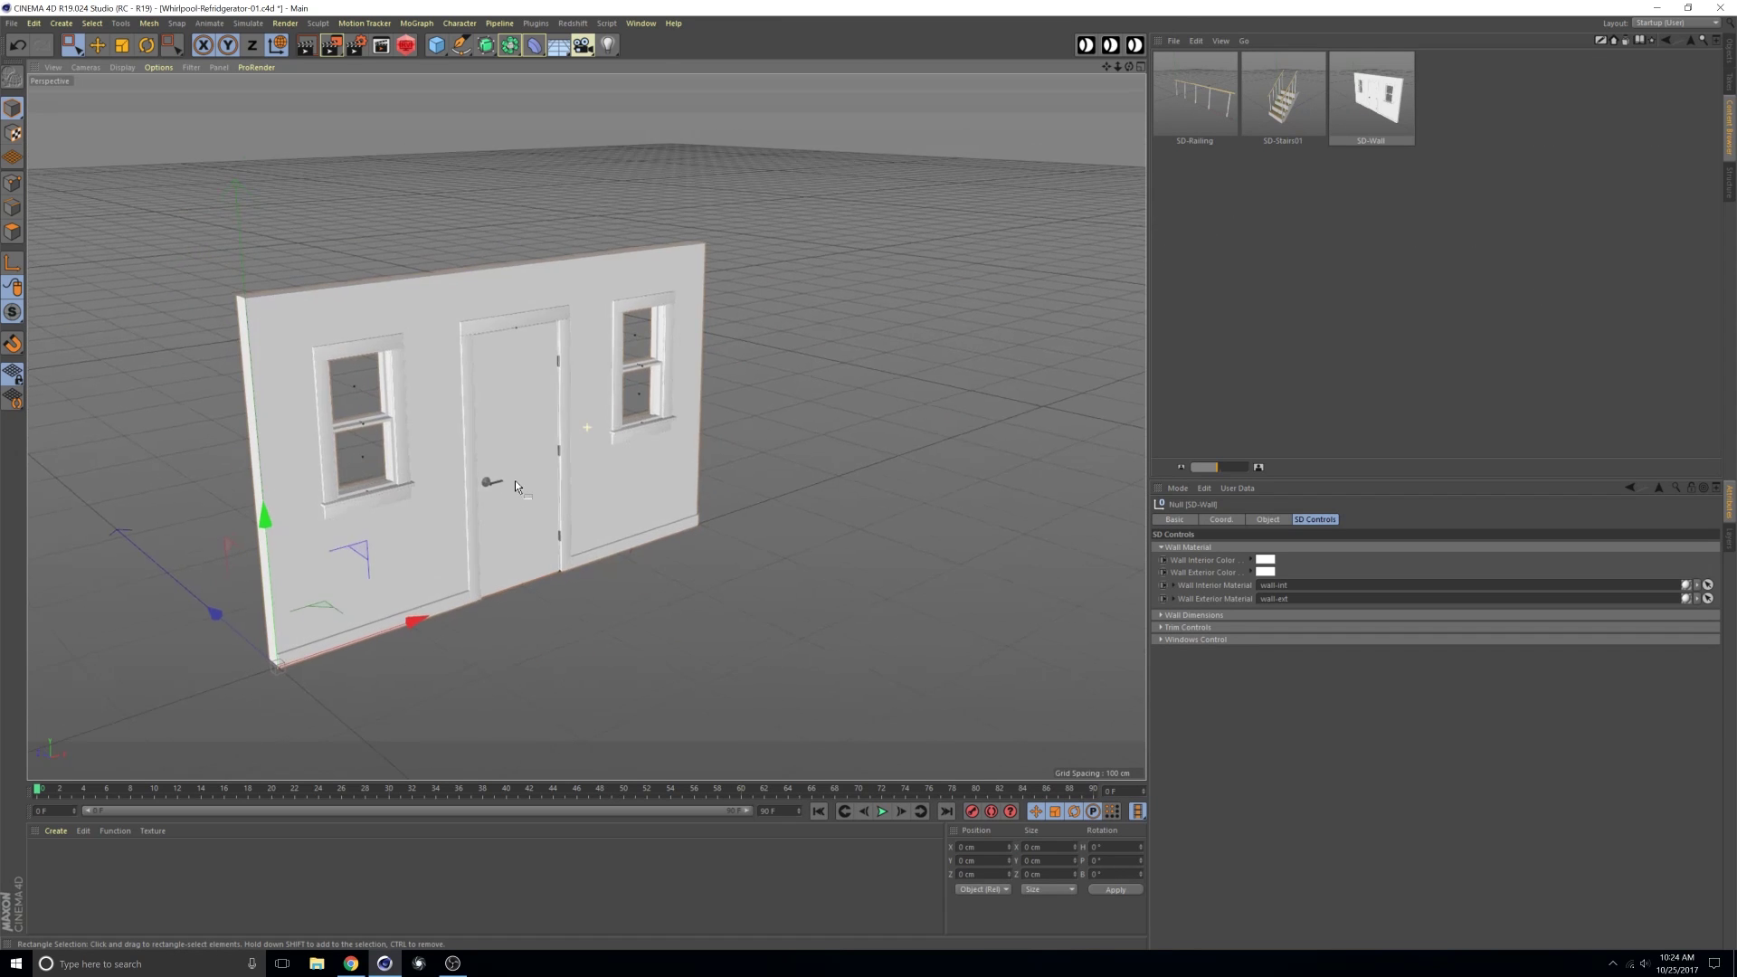
pyautogui.keyDown('alt'); pyautogui.moveTo(514, 480); pyautogui.dragTo(514, 432, button='middle'); pyautogui.keyUp('alt')
pyautogui.keyDown('alt'); pyautogui.moveTo(514, 433); pyautogui.dragTo(579, 443); pyautogui.keyUp('alt')
pyautogui.keyDown('alt'); pyautogui.moveTo(579, 443); pyautogui.dragTo(561, 446, button='right'); pyautogui.keyUp('alt')
pyautogui.keyDown('alt'); pyautogui.moveTo(561, 452); pyautogui.dragTo(539, 434); pyautogui.keyUp('alt')
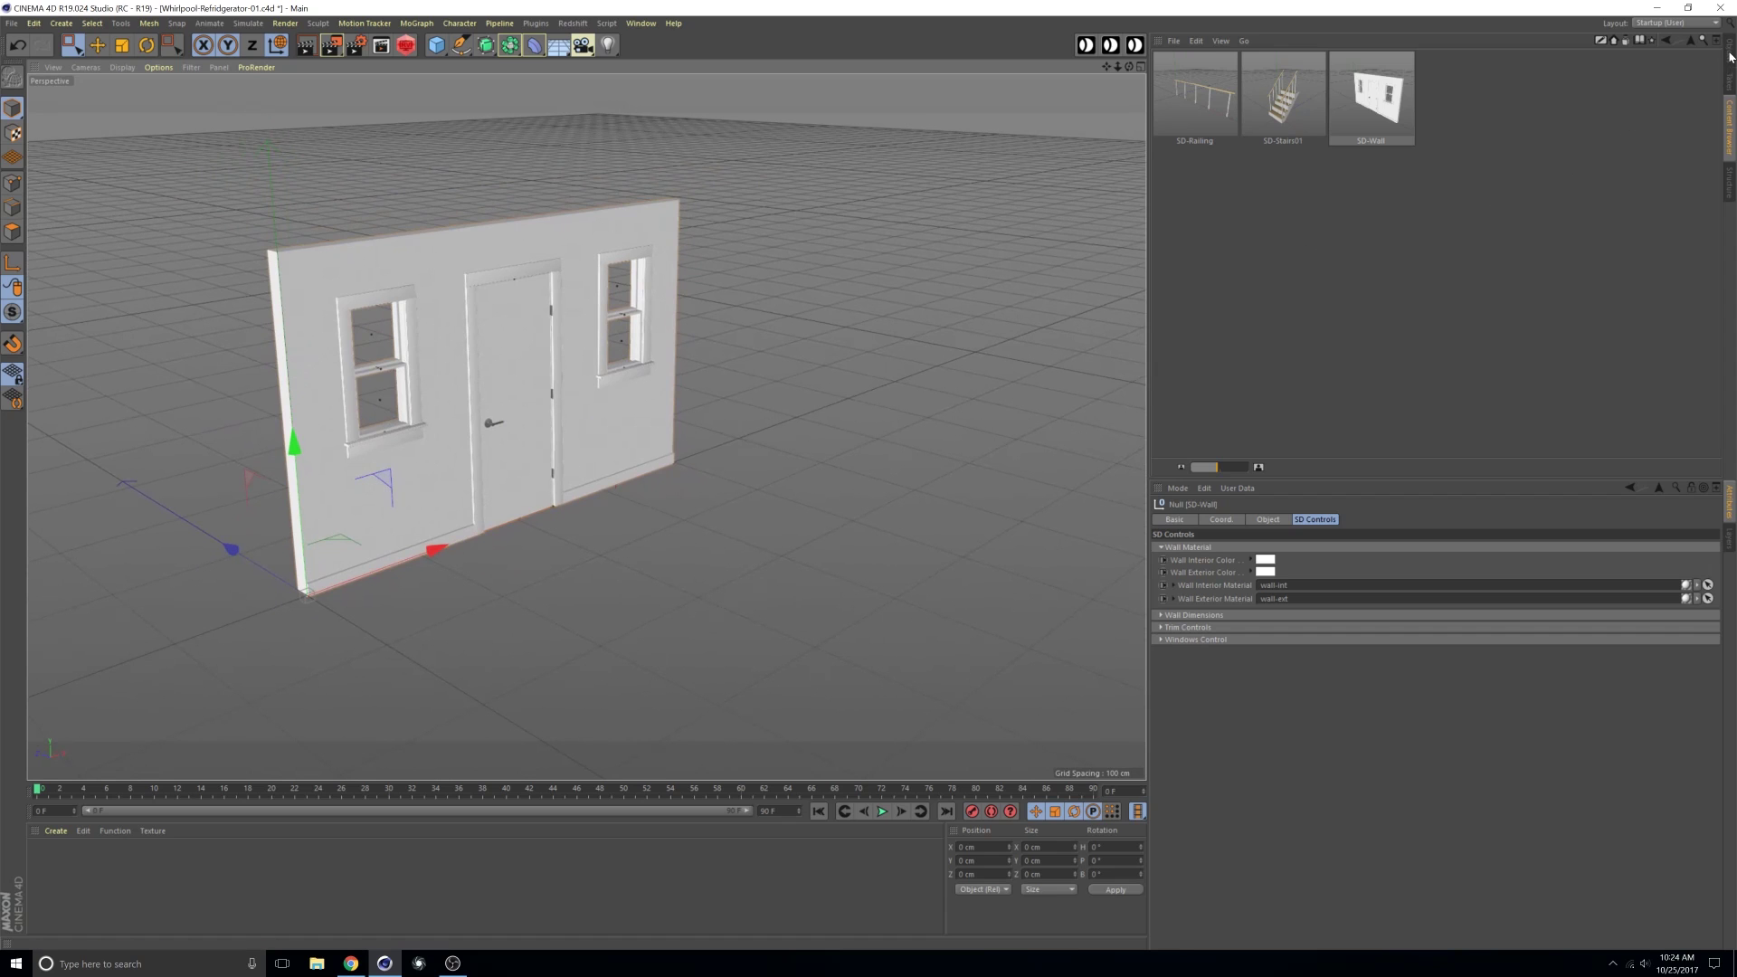
# Disable Window 2 and the door in the SD-Wall object's Windows Control settings.
pyautogui.click(1690, 40)
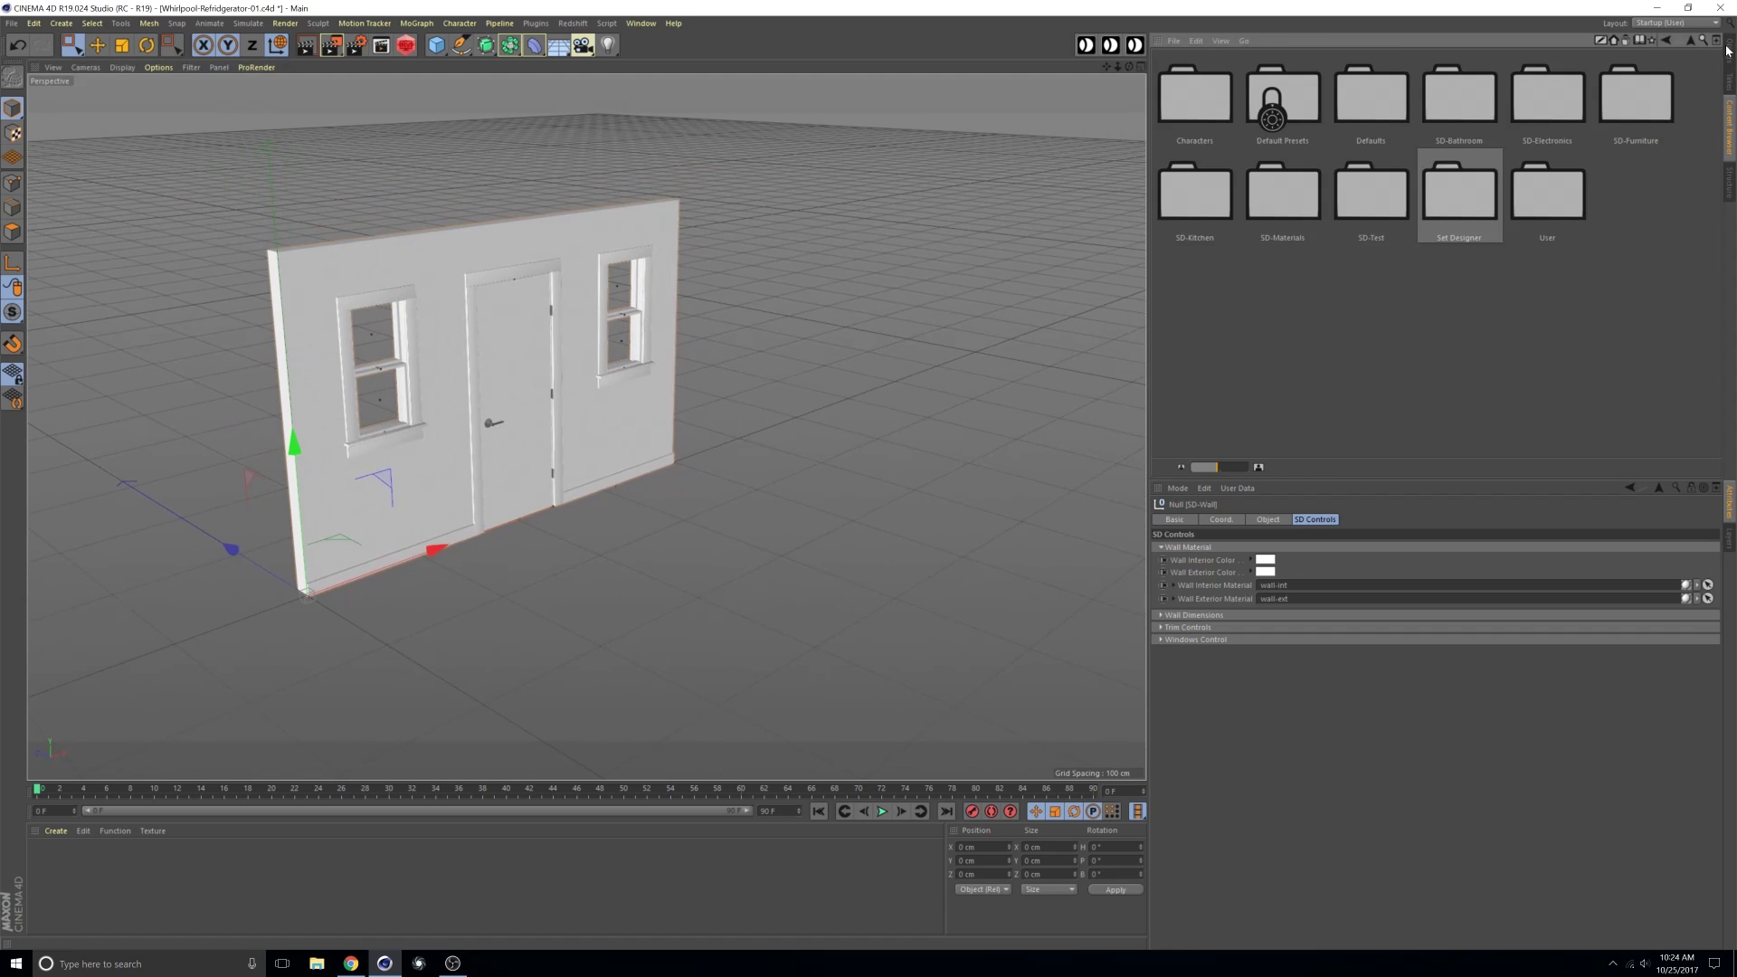
pyautogui.click(1727, 52)
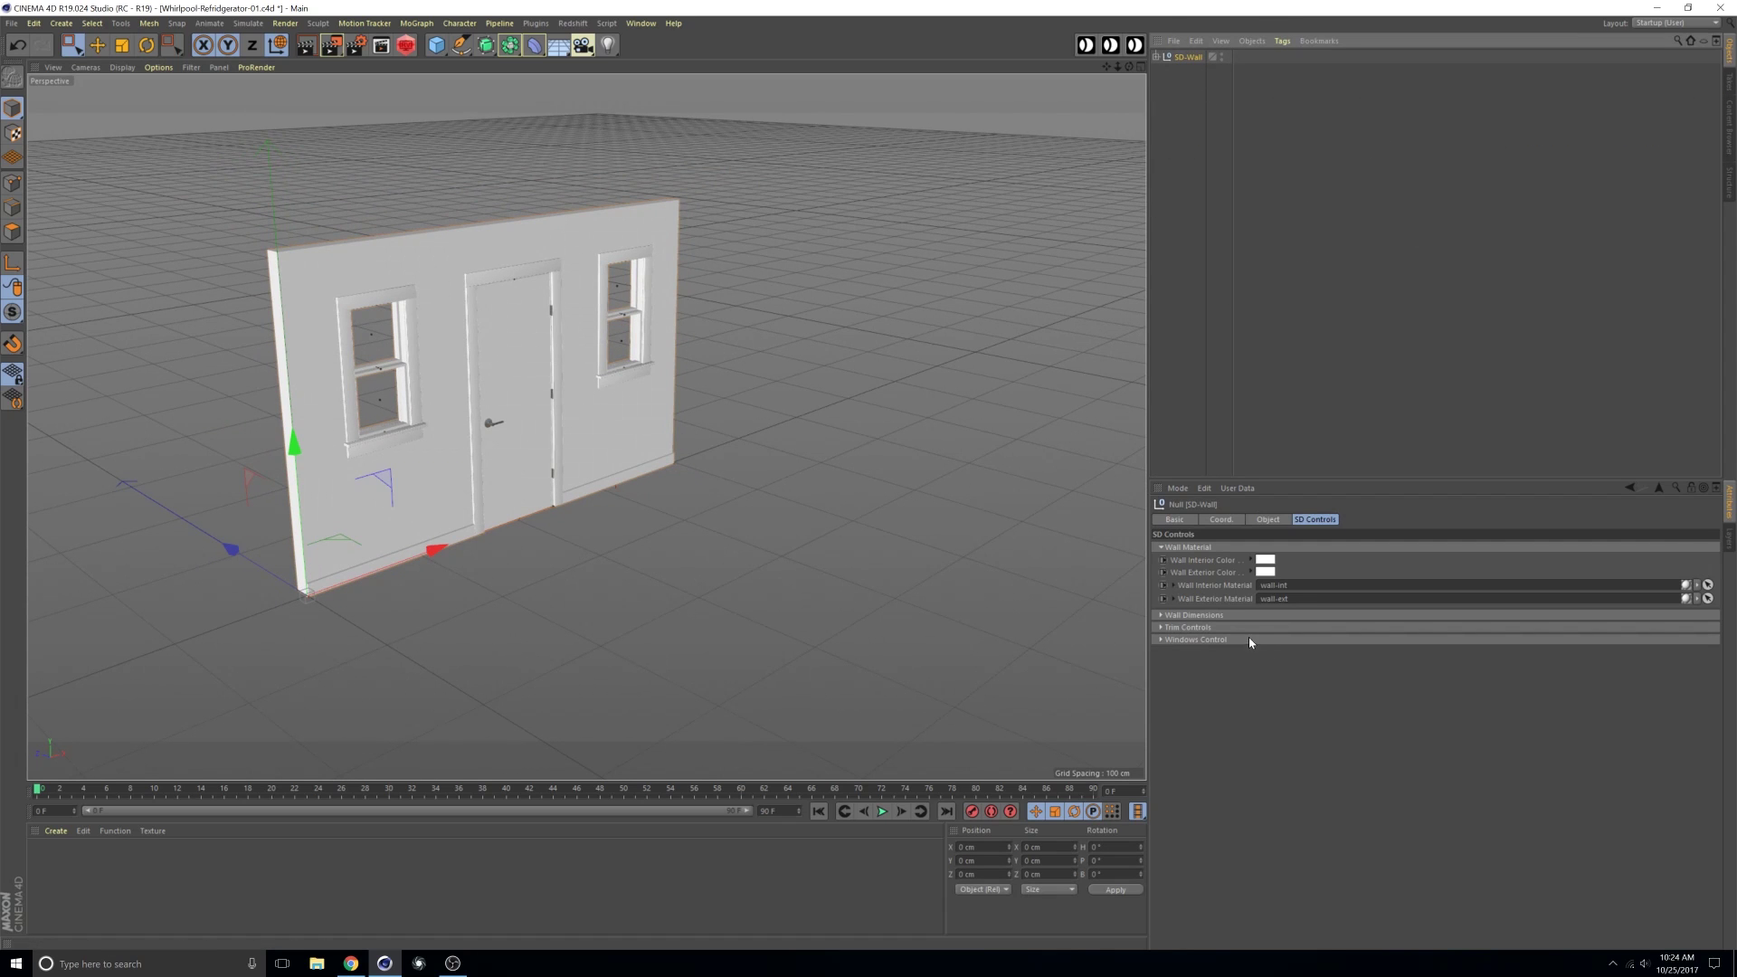
pyautogui.click(1194, 639)
pyautogui.click(1238, 665)
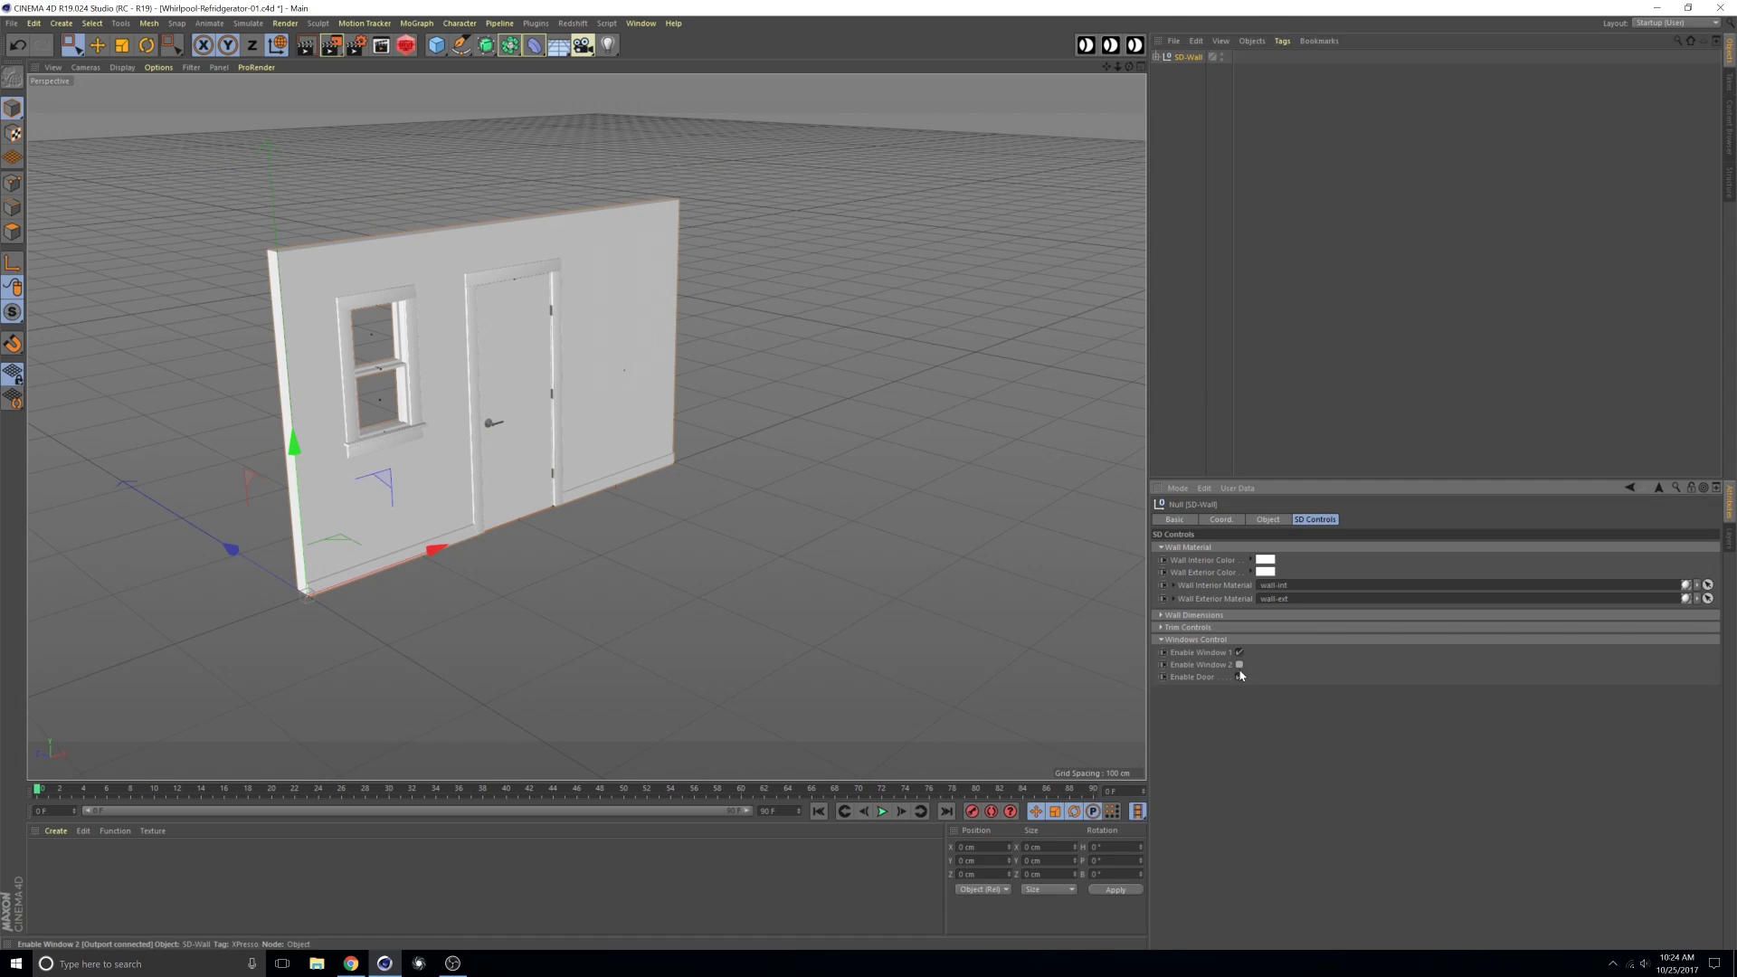
# Move window-1 of the SD-Wall along its X axis to about the middle of the wall.
pyautogui.click(1155, 57)
pyautogui.click(1198, 83)
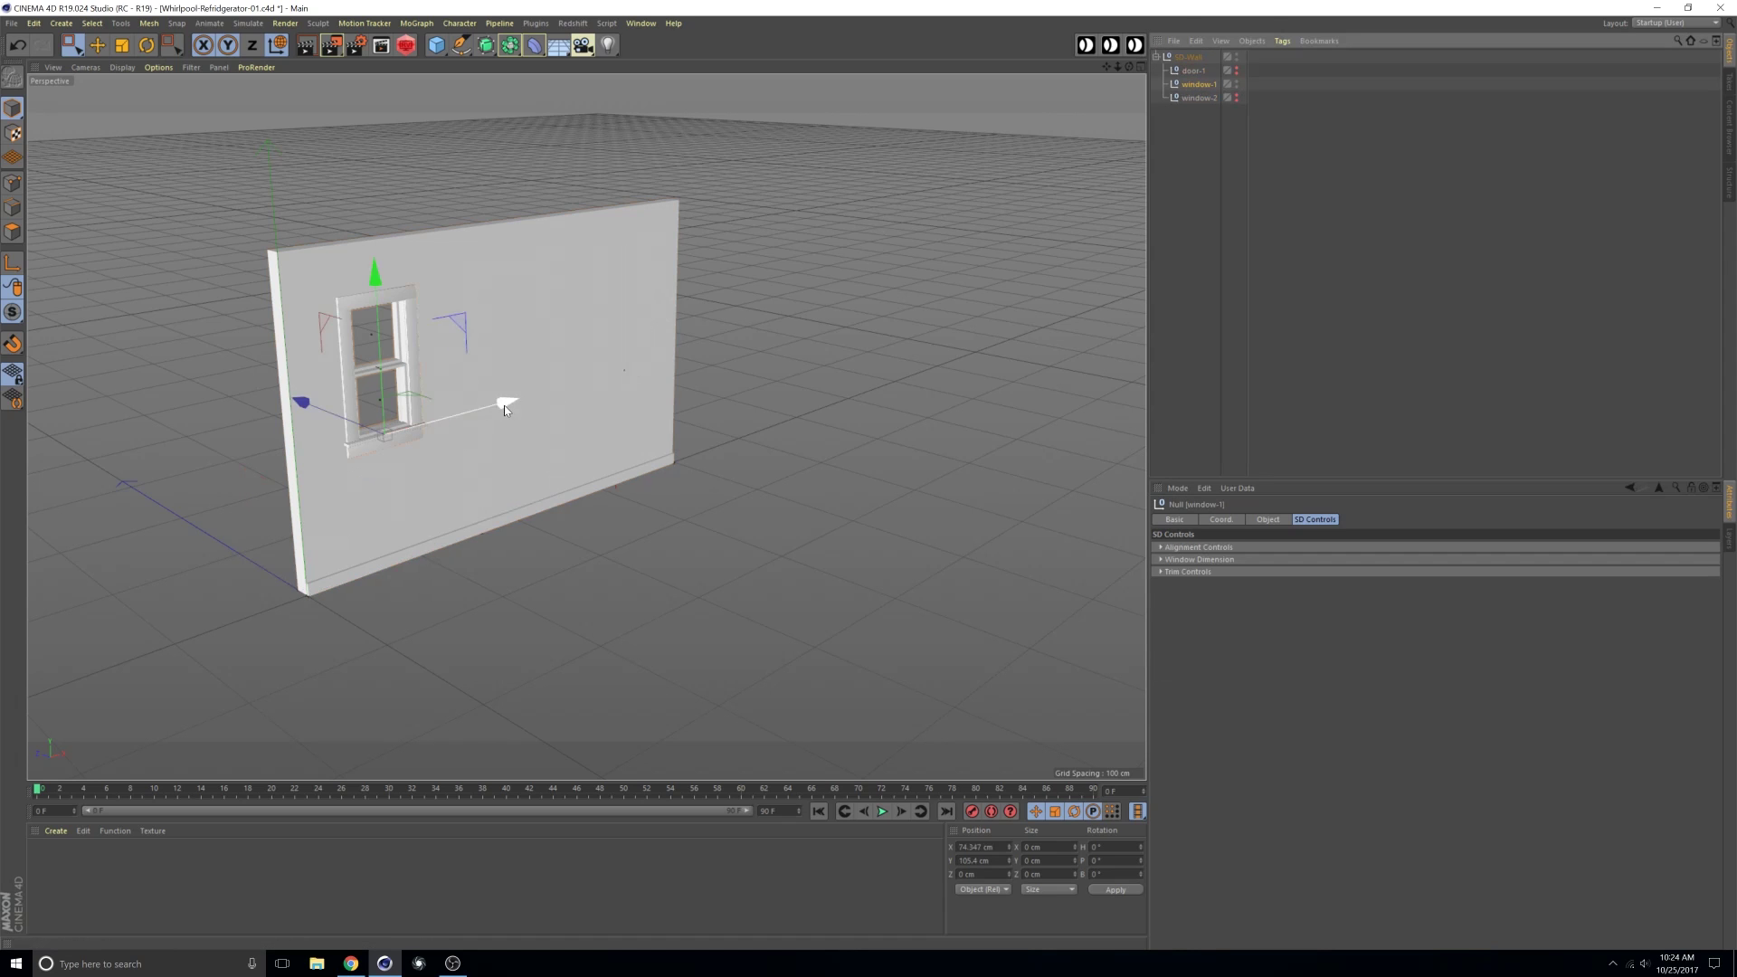
pyautogui.moveTo(504, 407)
pyautogui.mouseDown()
pyautogui.moveTo(627, 377)
pyautogui.moveTo(364, 407)
pyautogui.moveTo(485, 412)
pyautogui.mouseUp()
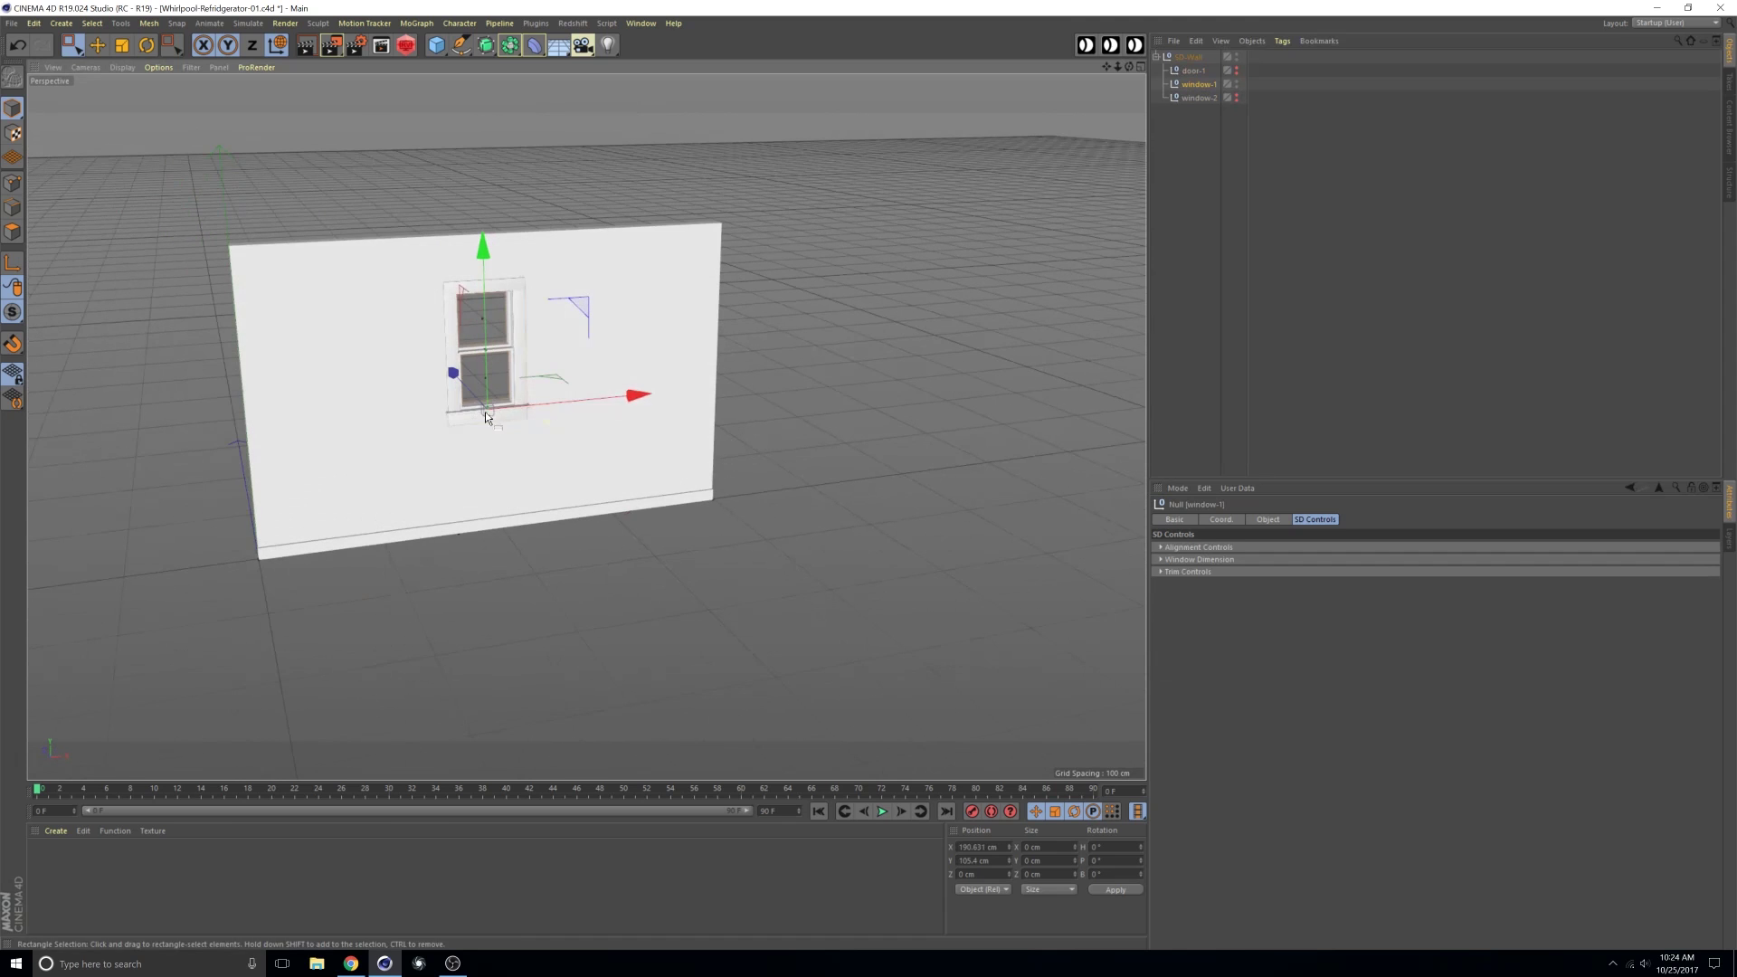
pyautogui.moveTo(630, 402); pyautogui.dragTo(547, 401)
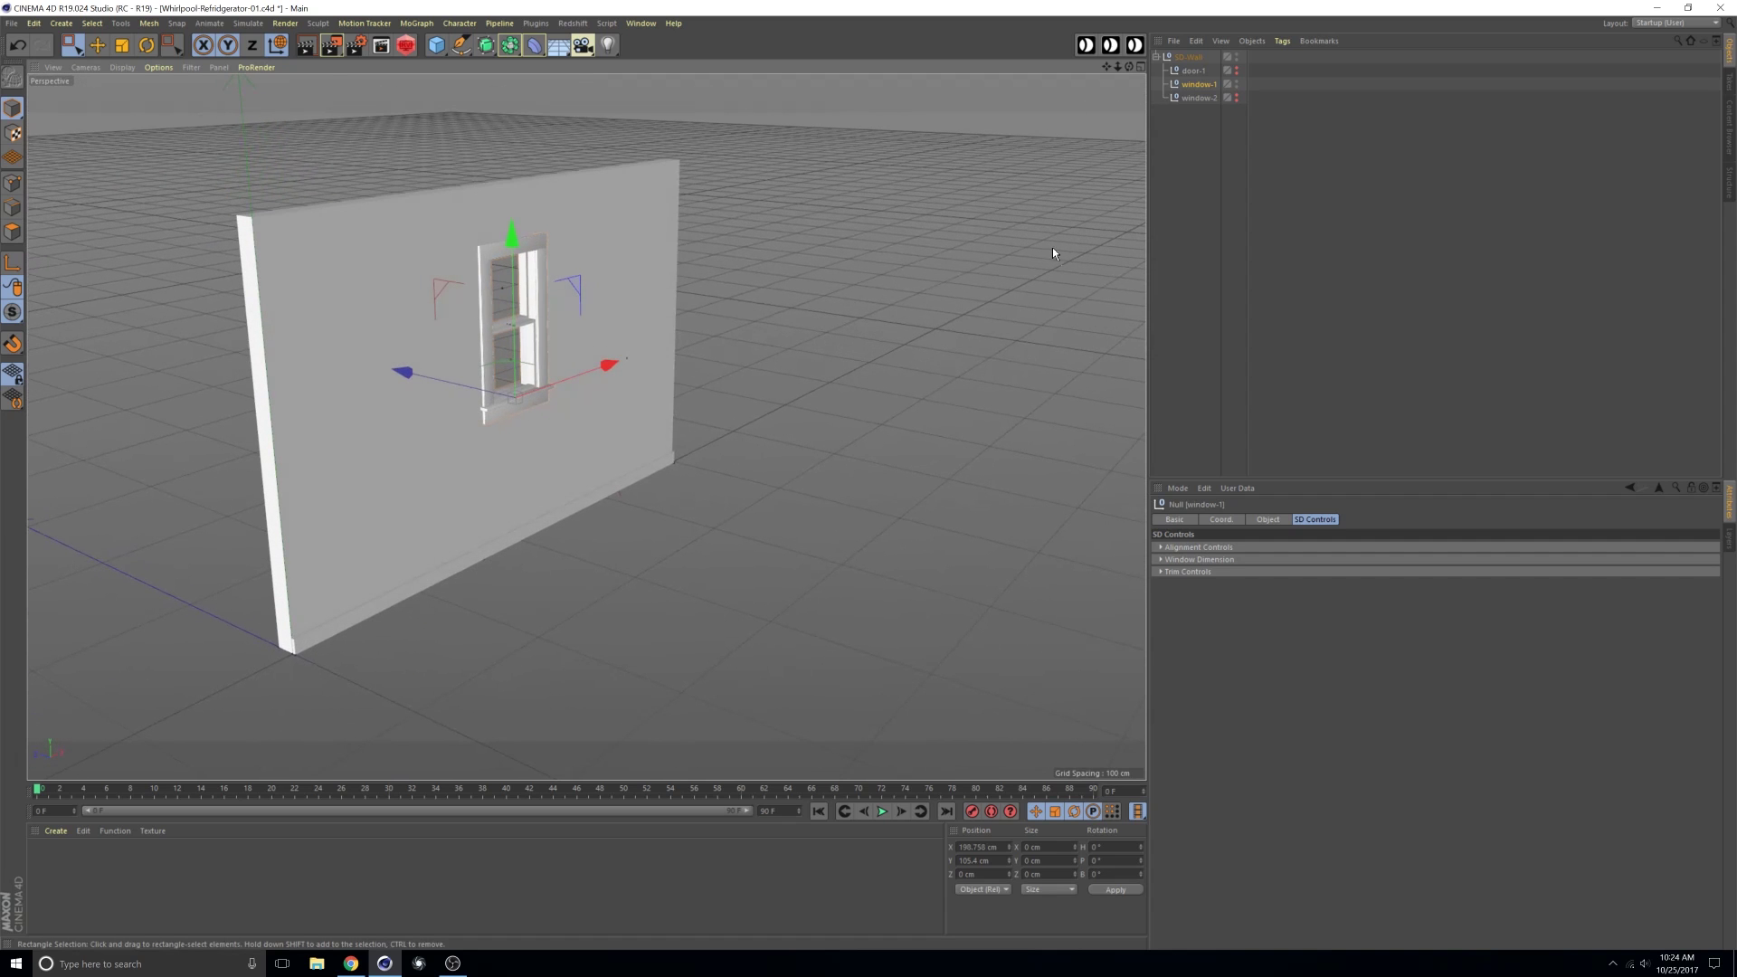
pyautogui.click(1160, 59)
pyautogui.keyDown('alt'); pyautogui.moveTo(610, 390); pyautogui.dragTo(738, 392); pyautogui.keyUp('alt')
# Try adding a second SD-Wall preset from the Set Designer library.
pyautogui.click(1730, 126)
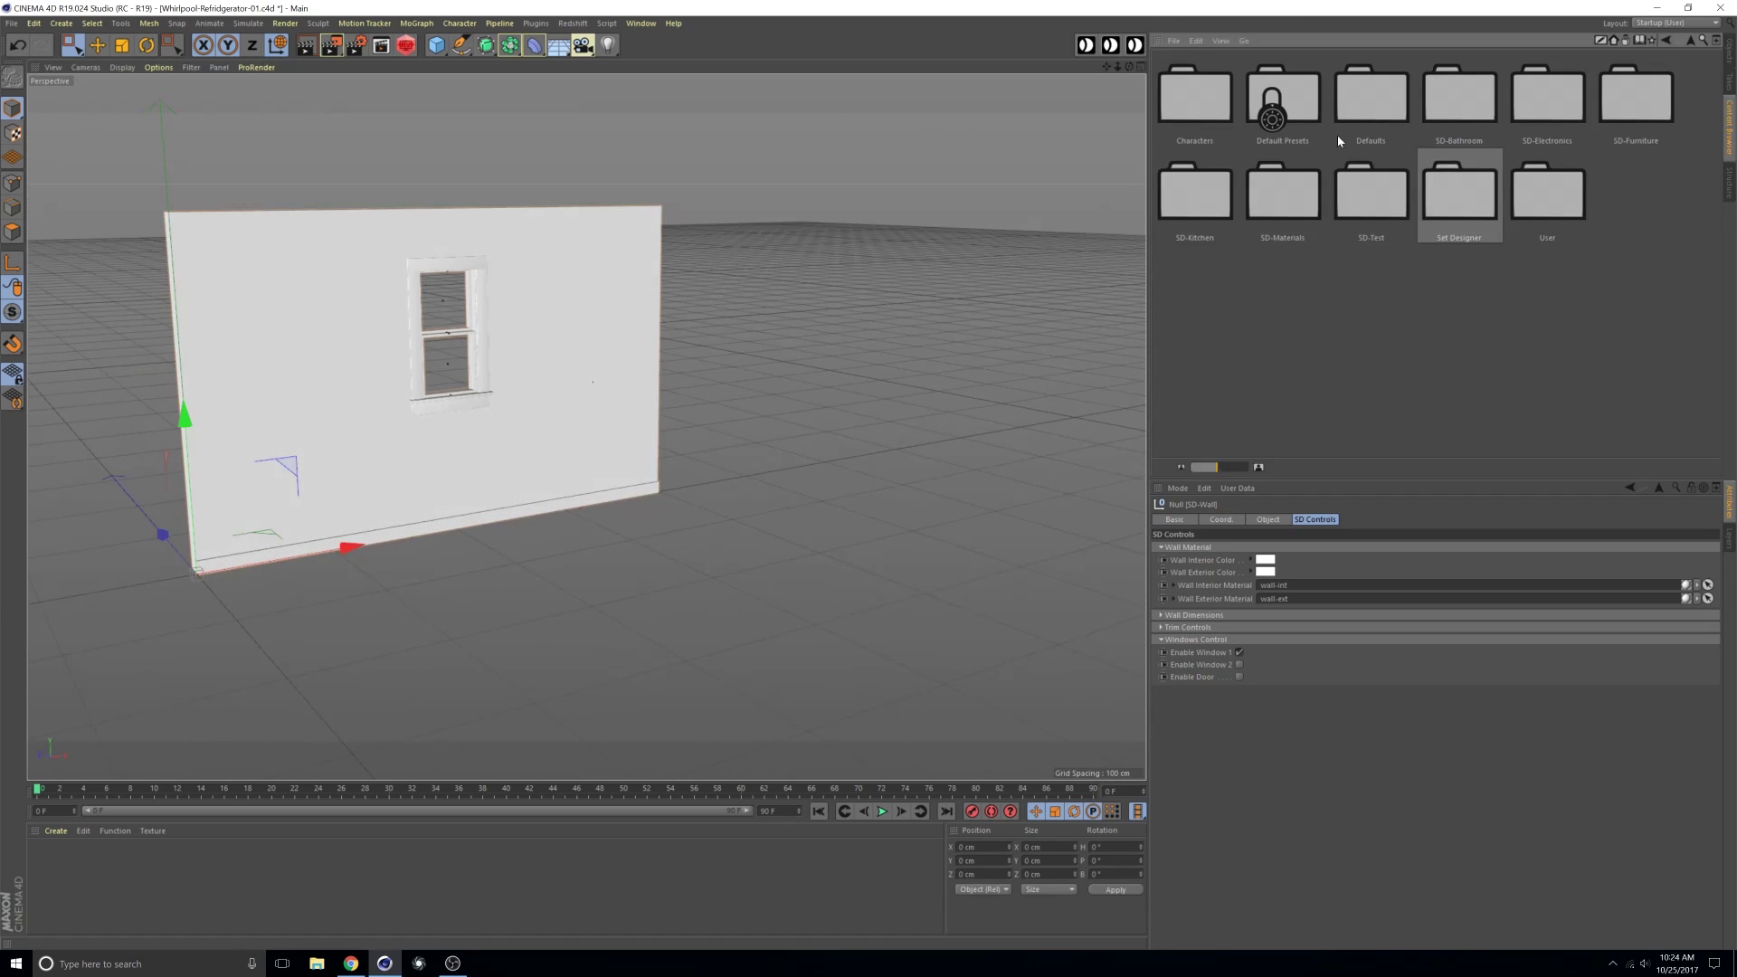
pyautogui.doubleClick(1456, 199)
pyautogui.doubleClick(1386, 109)
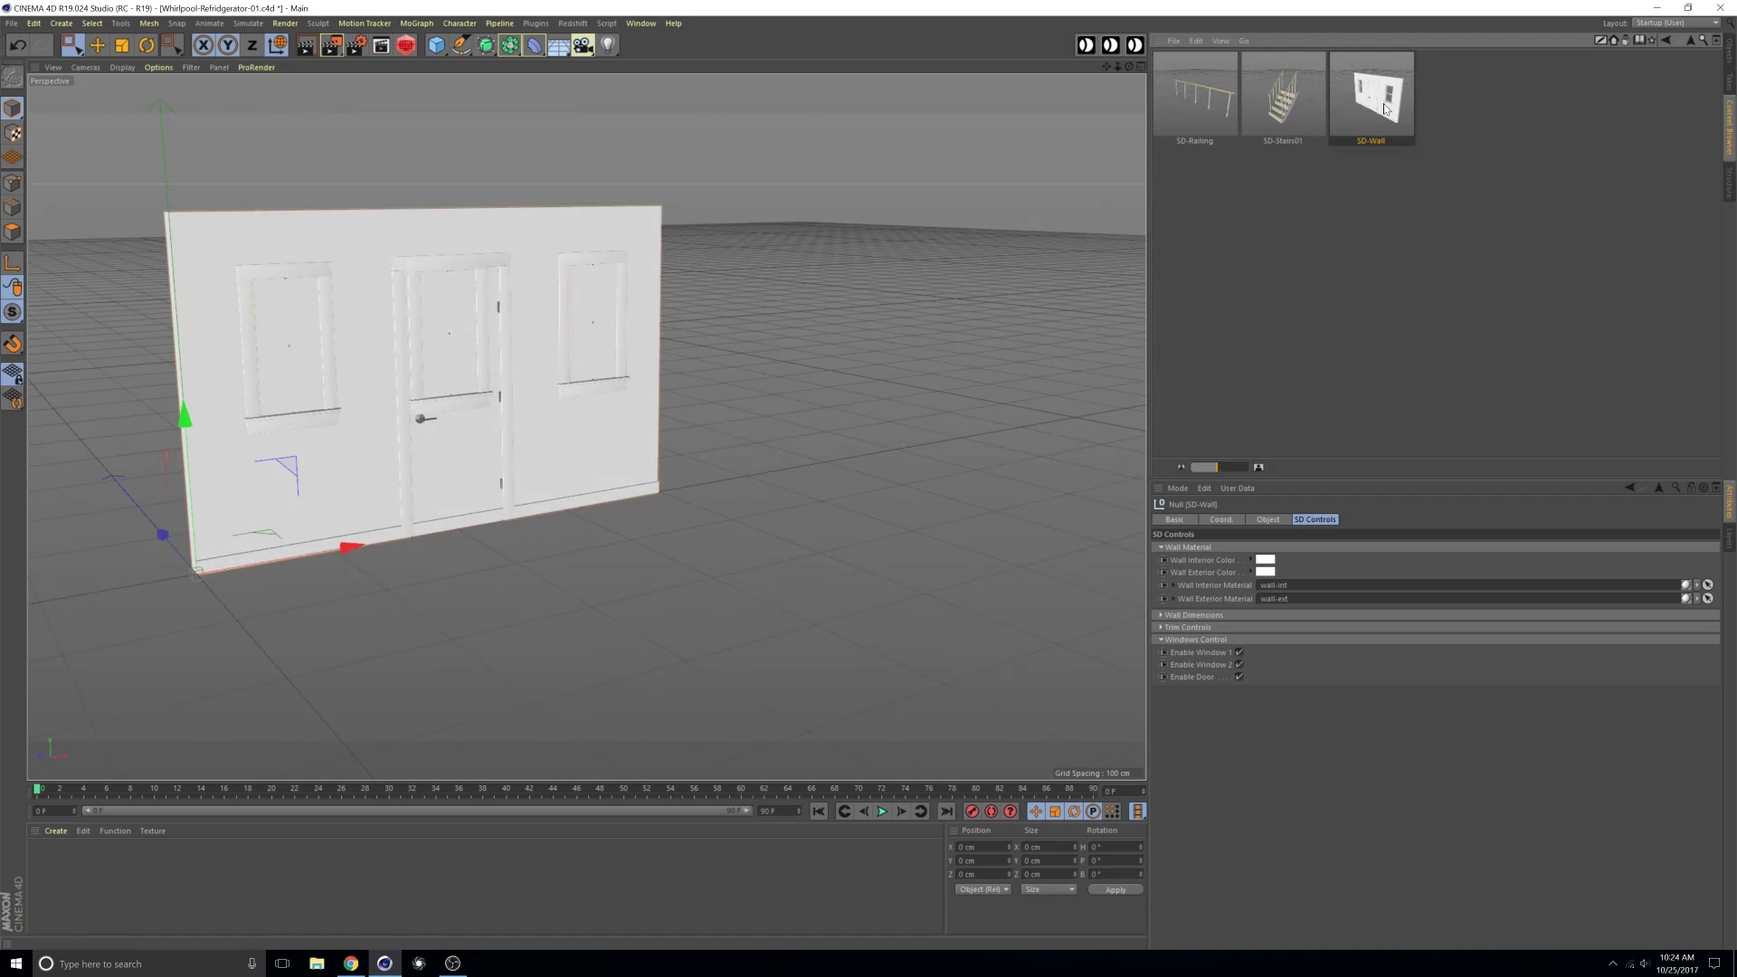
pyautogui.click(1724, 50)
pyautogui.hotkey('ctrl', 'z')
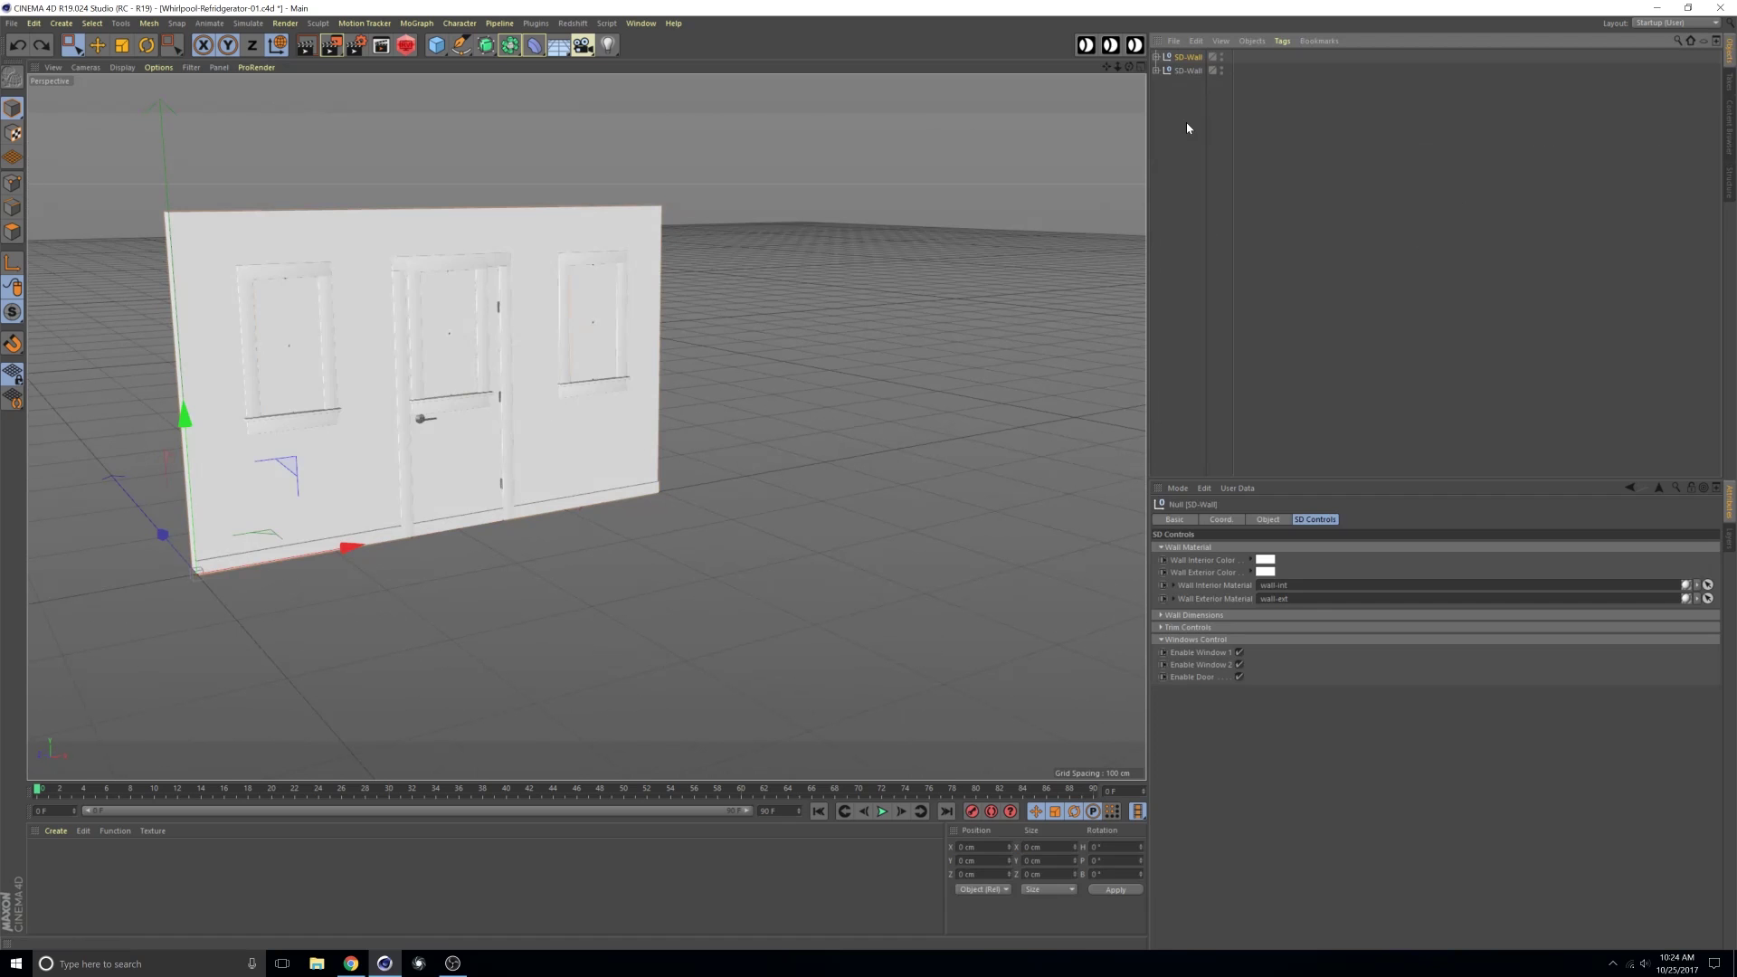
pyautogui.hotkey('ctrl', 'z')
# Try copying the SD-Wall object along its Z axis to make a parallel second wall.
pyautogui.click(1185, 76)
pyautogui.click(1185, 58)
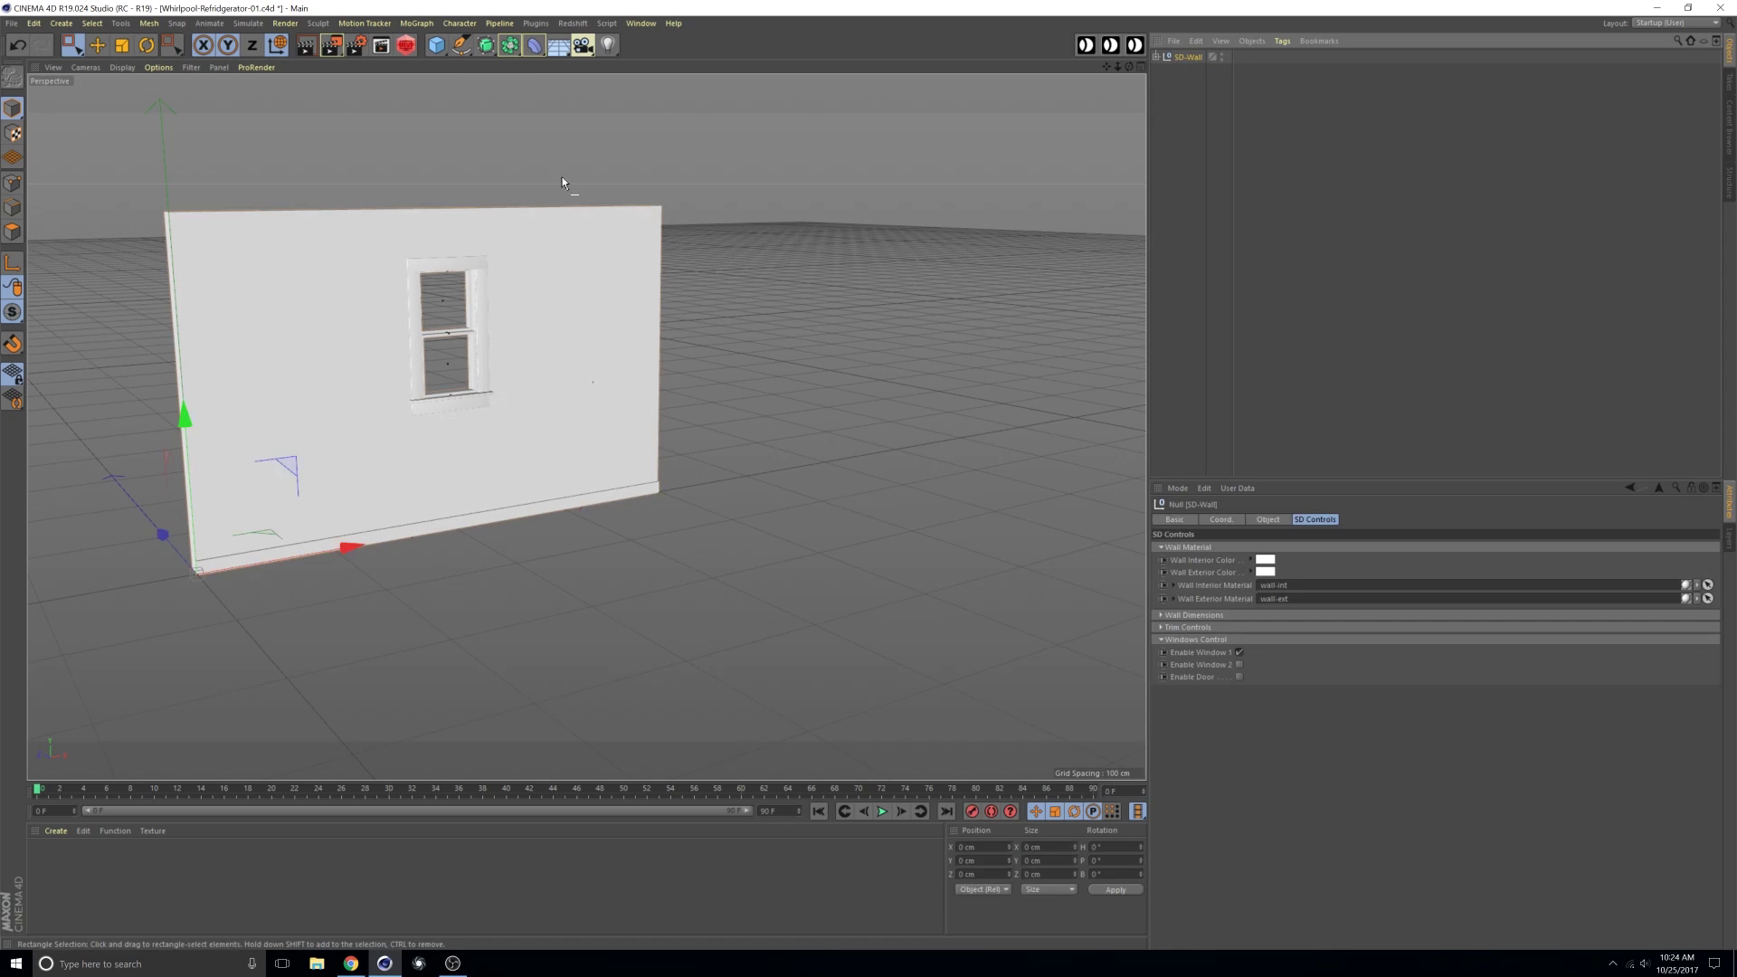
pyautogui.keyDown('alt'); pyautogui.moveTo(384, 532); pyautogui.dragTo(161, 550); pyautogui.keyUp('alt')
pyautogui.hotkey('ctrl', 'y')
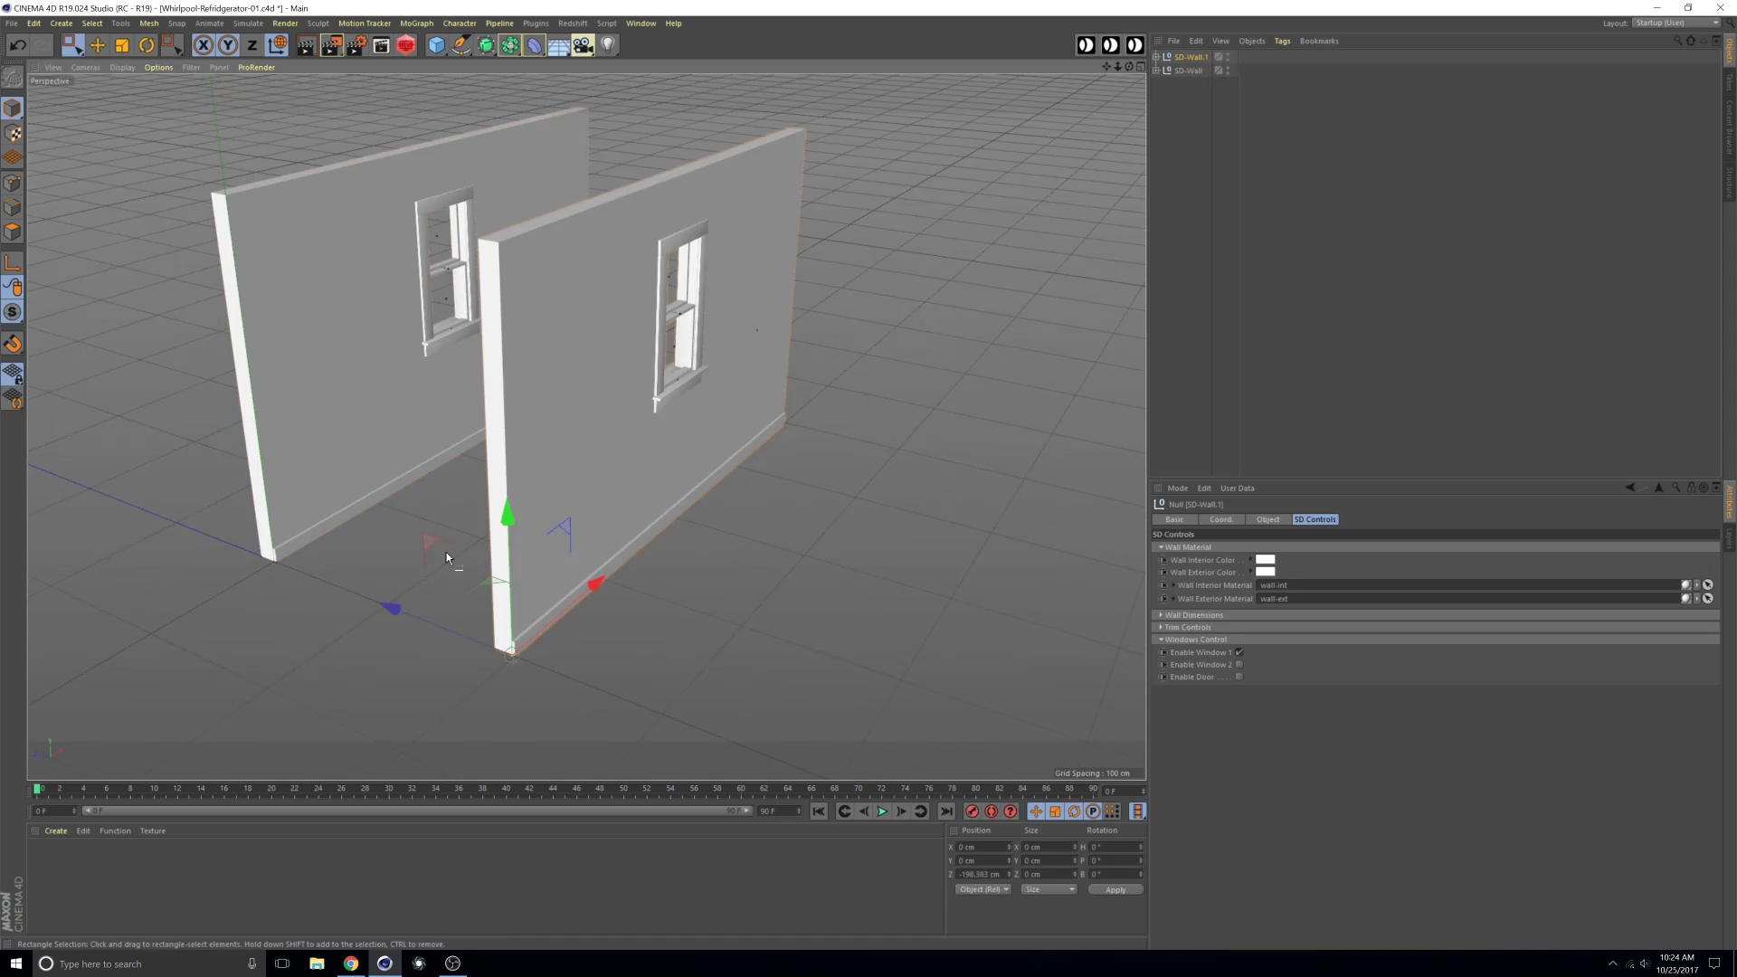
pyautogui.hotkey('ctrl', 'z')
# Create an instance of the SD-Wall object and rotate its heading to -90°.
pyautogui.keyDown('alt'); pyautogui.moveTo(497, 366); pyautogui.dragTo(520, 421, button='middle'); pyautogui.keyUp('alt')
pyautogui.keyDown('alt'); pyautogui.moveTo(520, 420); pyautogui.dragTo(491, 372); pyautogui.keyUp('alt')
pyautogui.moveTo(510, 51); pyautogui.dragTo(769, 83)
pyautogui.press('r')
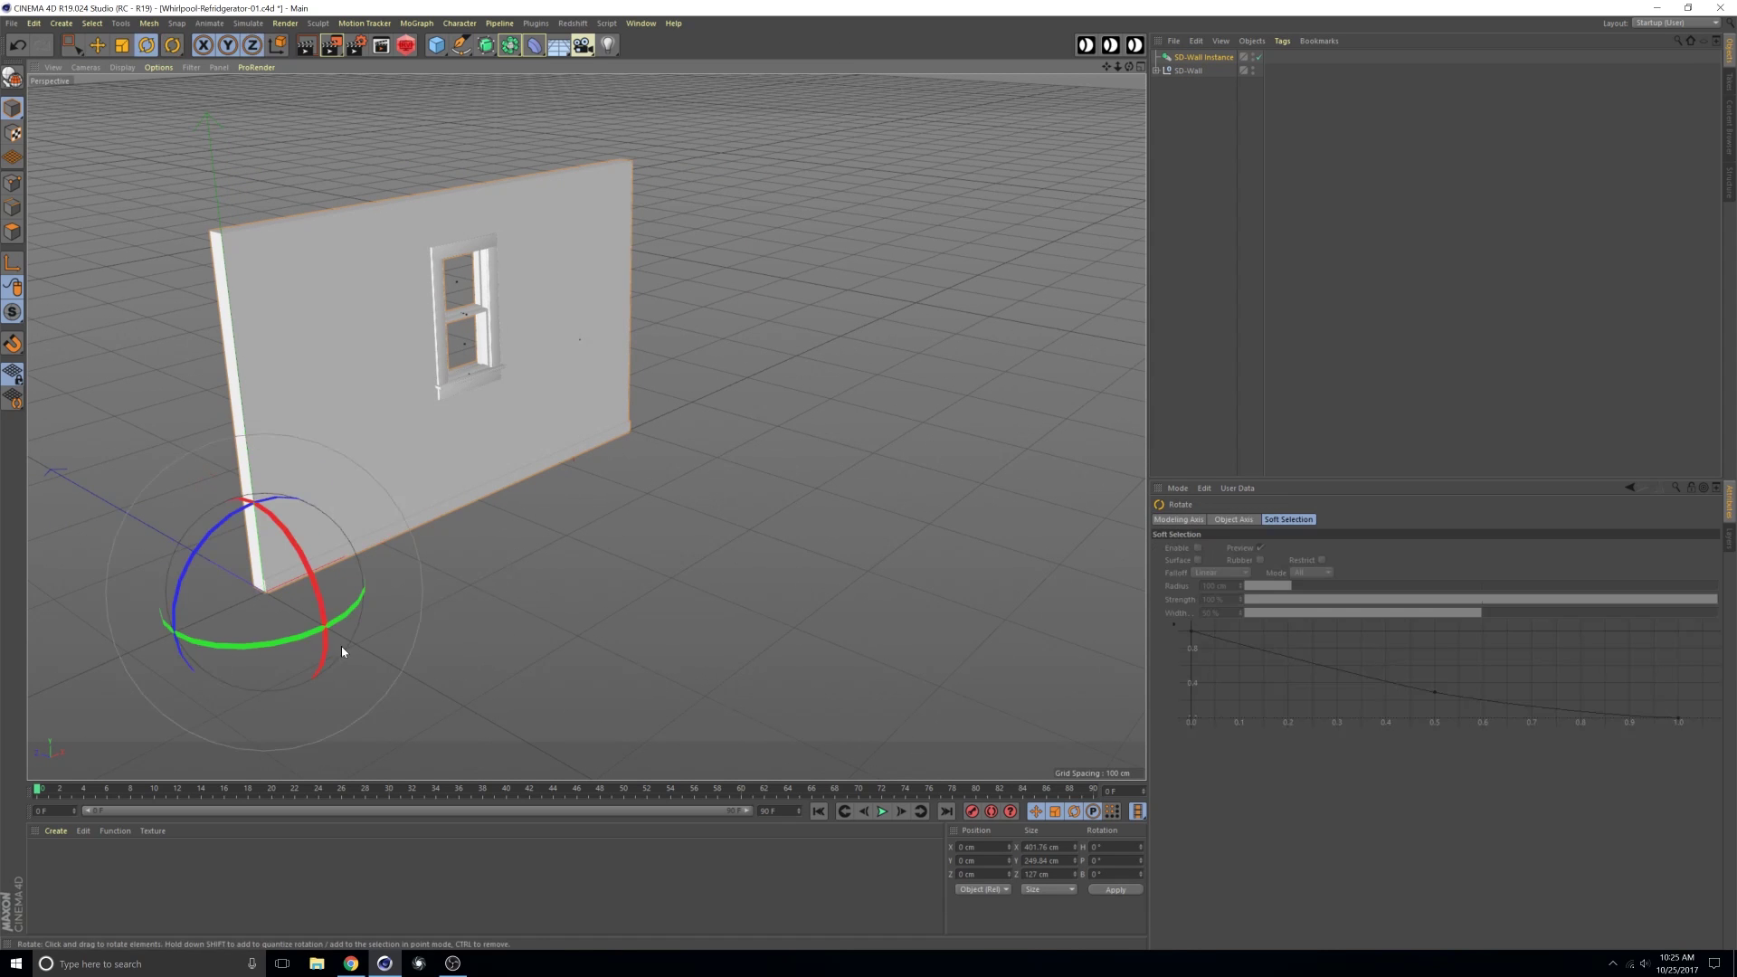
pyautogui.moveTo(337, 644); pyautogui.dragTo(156, 670)
# Move the SD-Wall instance about 377 cm along X to form a corner at the original wall's far end.
pyautogui.press('e')
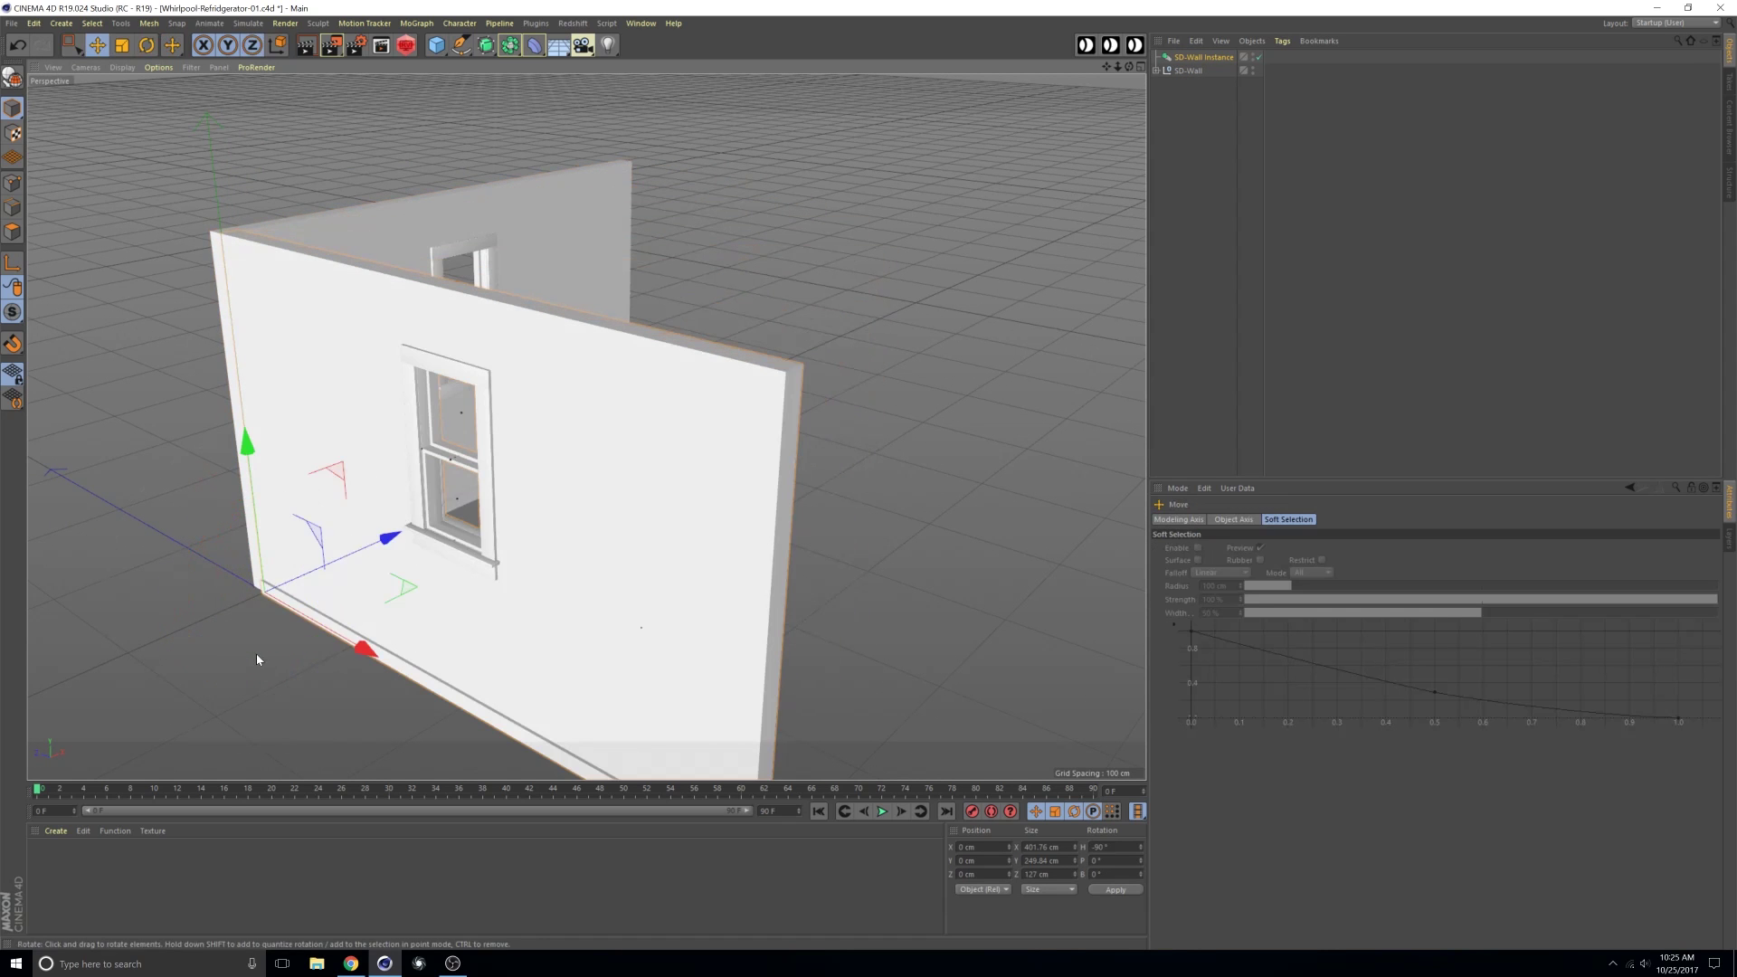
pyautogui.moveTo(393, 541); pyautogui.dragTo(691, 381)
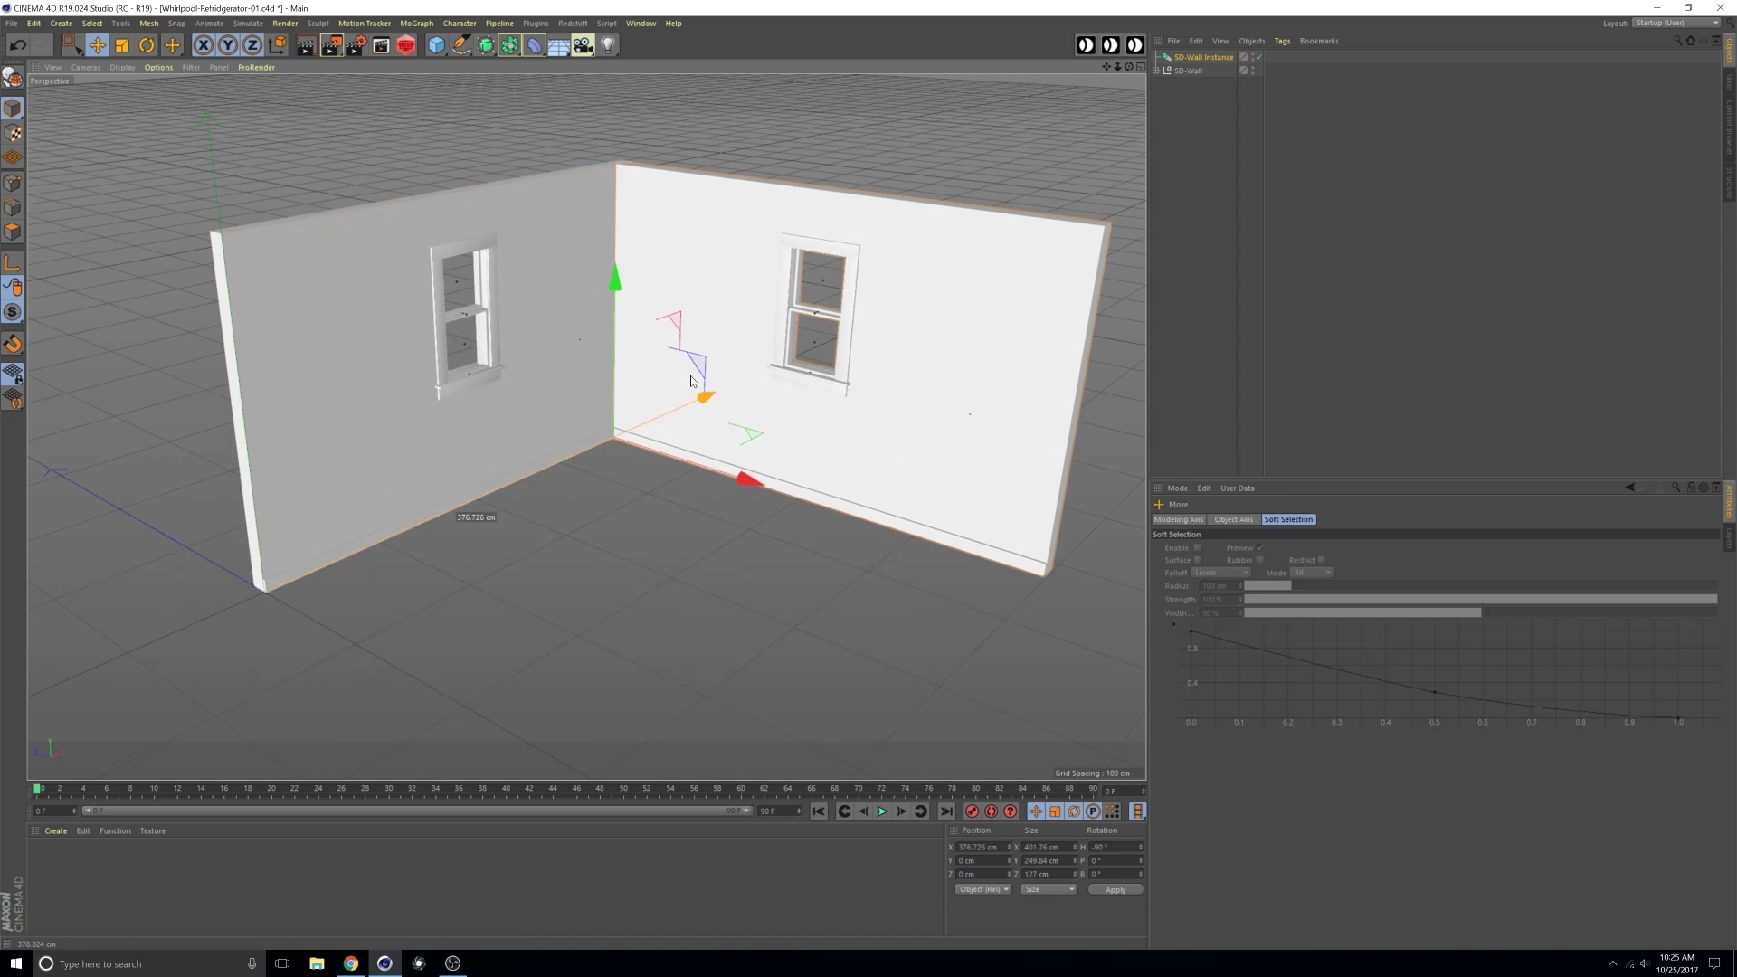
pyautogui.keyDown('alt'); pyautogui.moveTo(826, 334); pyautogui.dragTo(692, 327); pyautogui.keyUp('alt')
# Switch the SD-Wall instance off and back on.
pyautogui.click(1258, 57)
pyautogui.click(1258, 57)
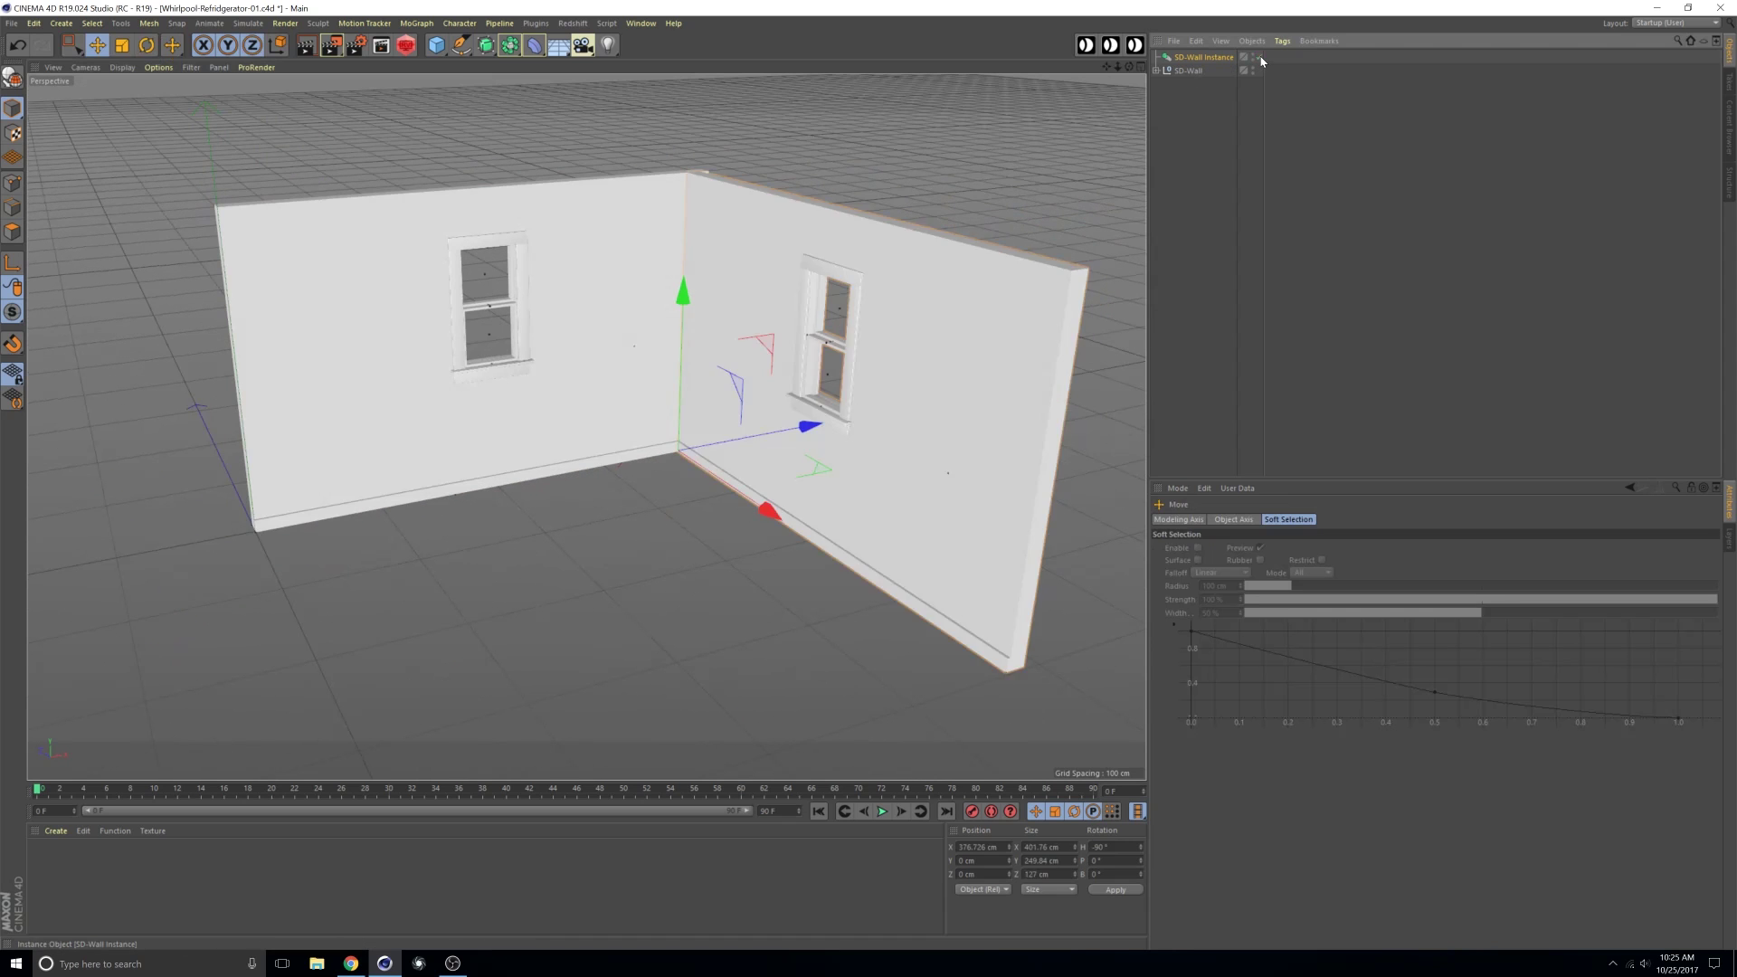
pyautogui.click(1258, 57)
pyautogui.click(1258, 57)
# Duplicate the SD-Wall instance toward the opposite end of the original wall and rotate the copy's heading to 90°.
pyautogui.click(1198, 59)
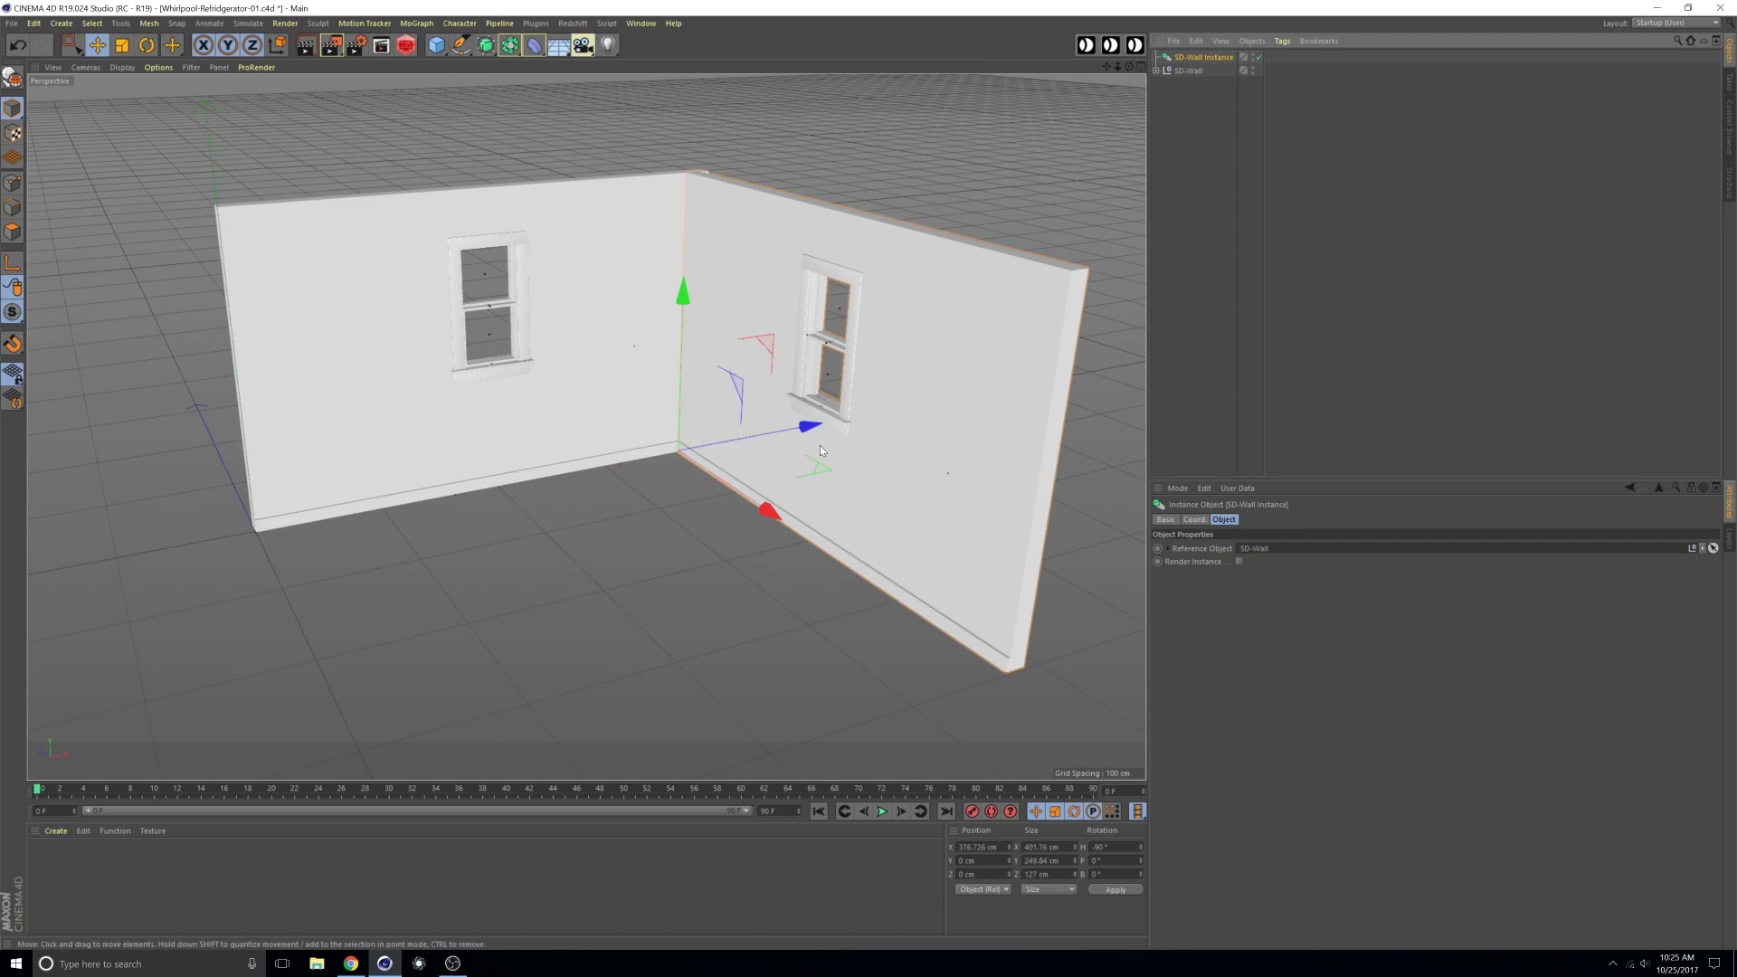
pyautogui.keyDown('ctrl'); pyautogui.moveTo(811, 427); pyautogui.dragTo(459, 471); pyautogui.keyUp('ctrl')
pyautogui.press('r')
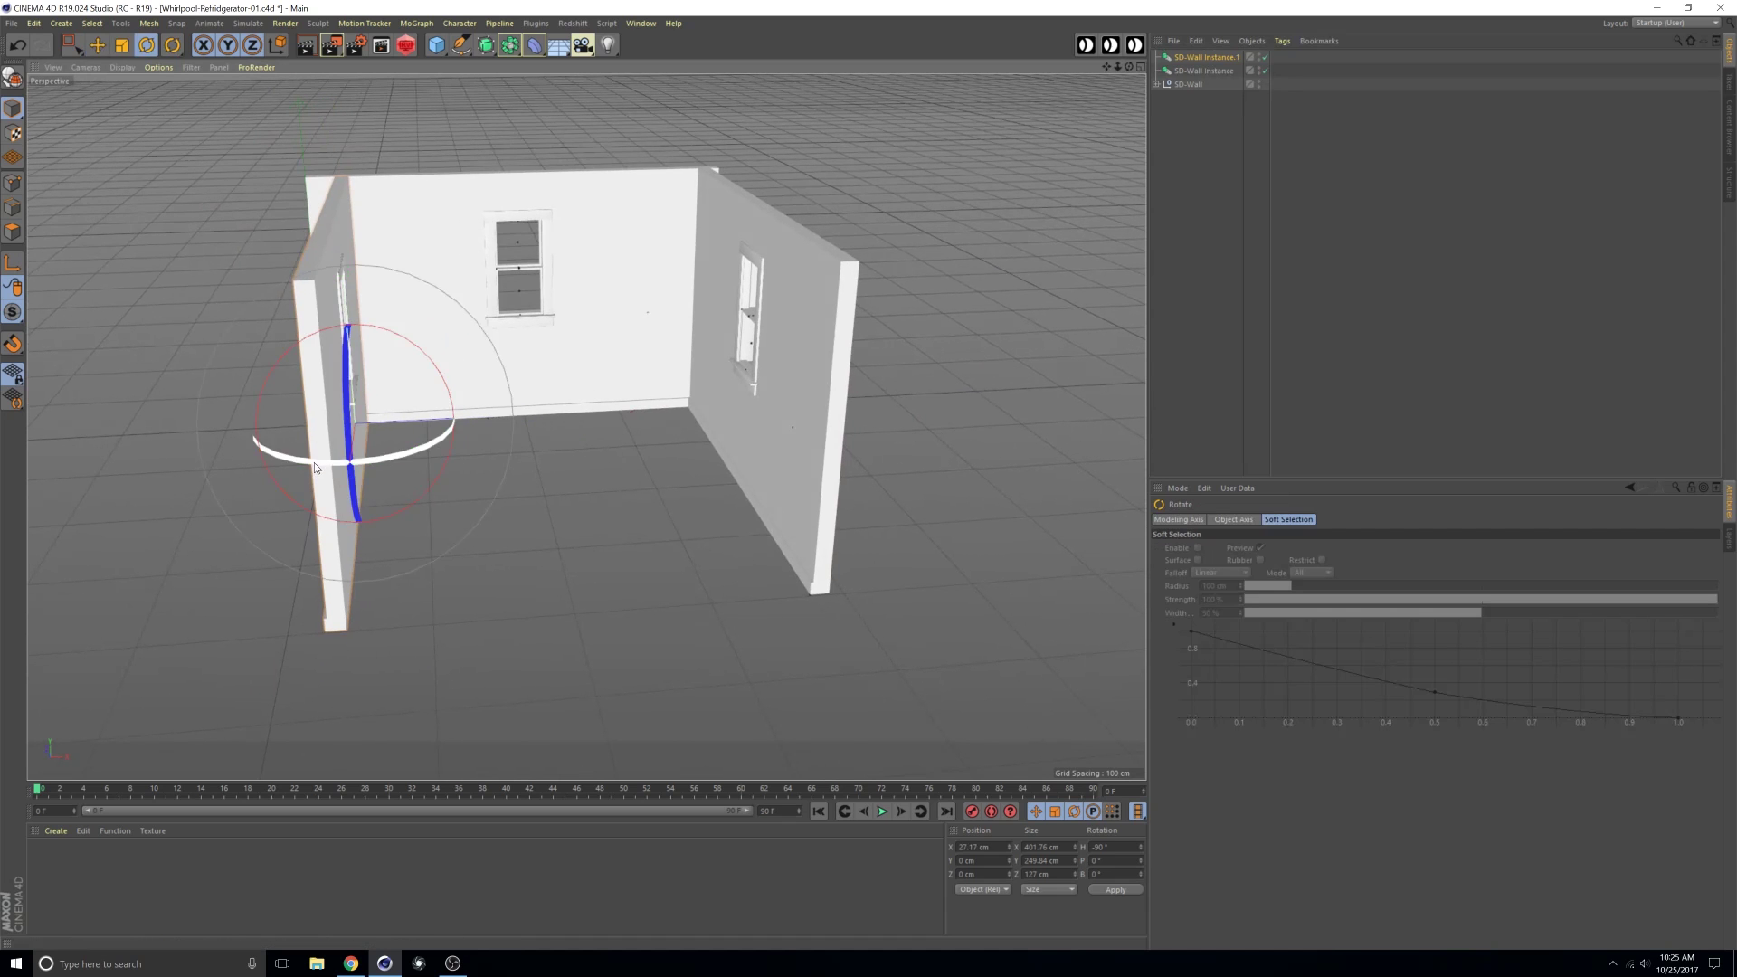
pyautogui.moveTo(313, 467); pyautogui.dragTo(488, 324)
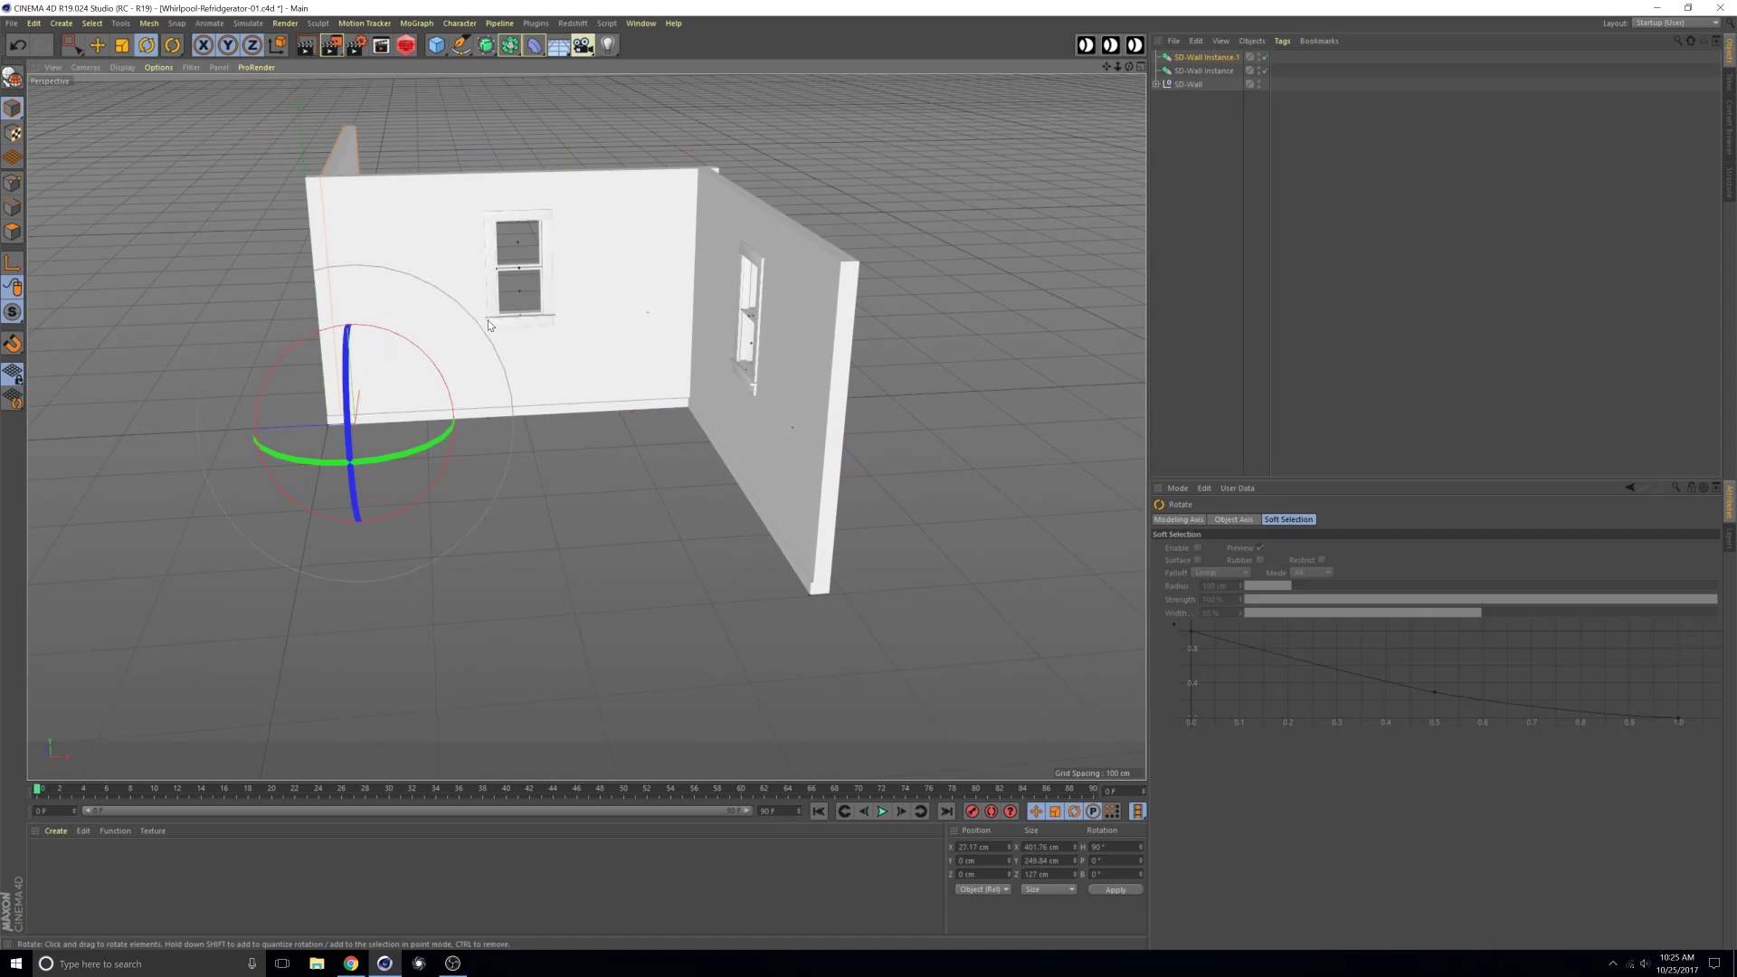
# Position the second wall instance at X about 13 cm, extending forward from the original wall's end as the opposite side wall.
pyautogui.press('e')
pyautogui.keyDown('alt'); pyautogui.moveTo(515, 423); pyautogui.dragTo(336, 529); pyautogui.keyUp('alt')
pyautogui.keyDown('alt'); pyautogui.moveTo(465, 450); pyautogui.dragTo(428, 512); pyautogui.keyUp('alt')
pyautogui.moveTo(200, 651); pyautogui.dragTo(175, 649)
pyautogui.keyDown('alt'); pyautogui.moveTo(590, 406); pyautogui.dragTo(567, 377); pyautogui.keyUp('alt')
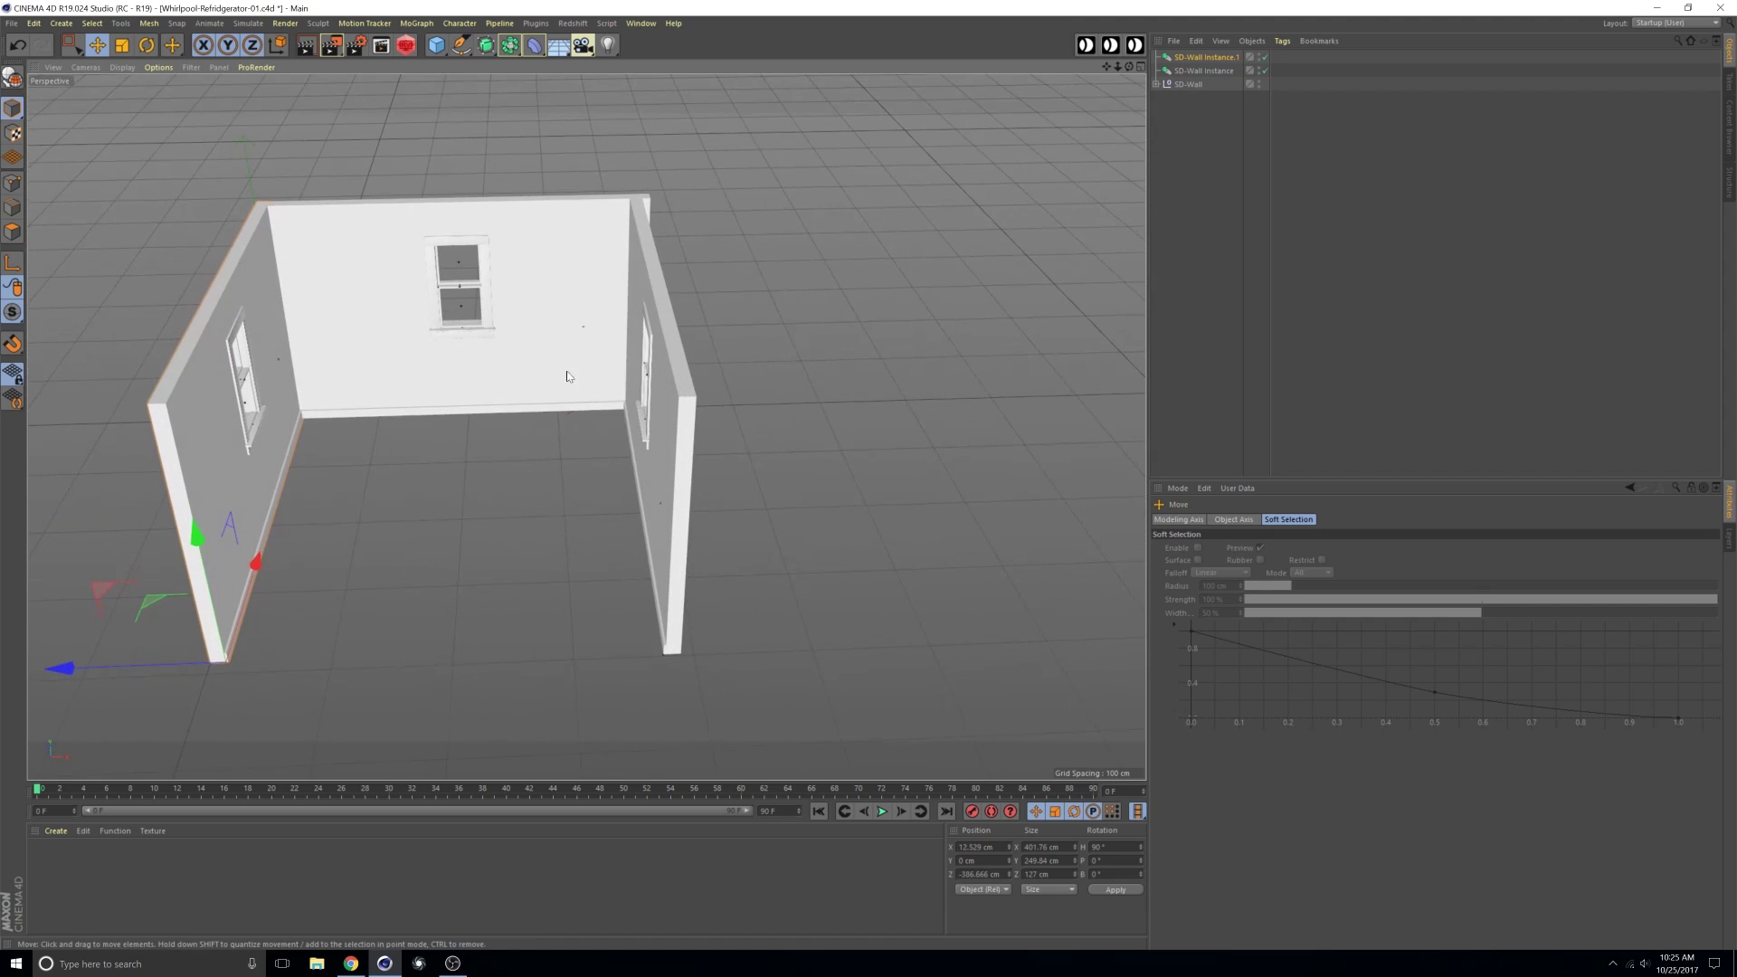
# Shift the first SD-Wall instance outward by about 7.7 cm to align it with the original wall's end.
pyautogui.click(686, 464)
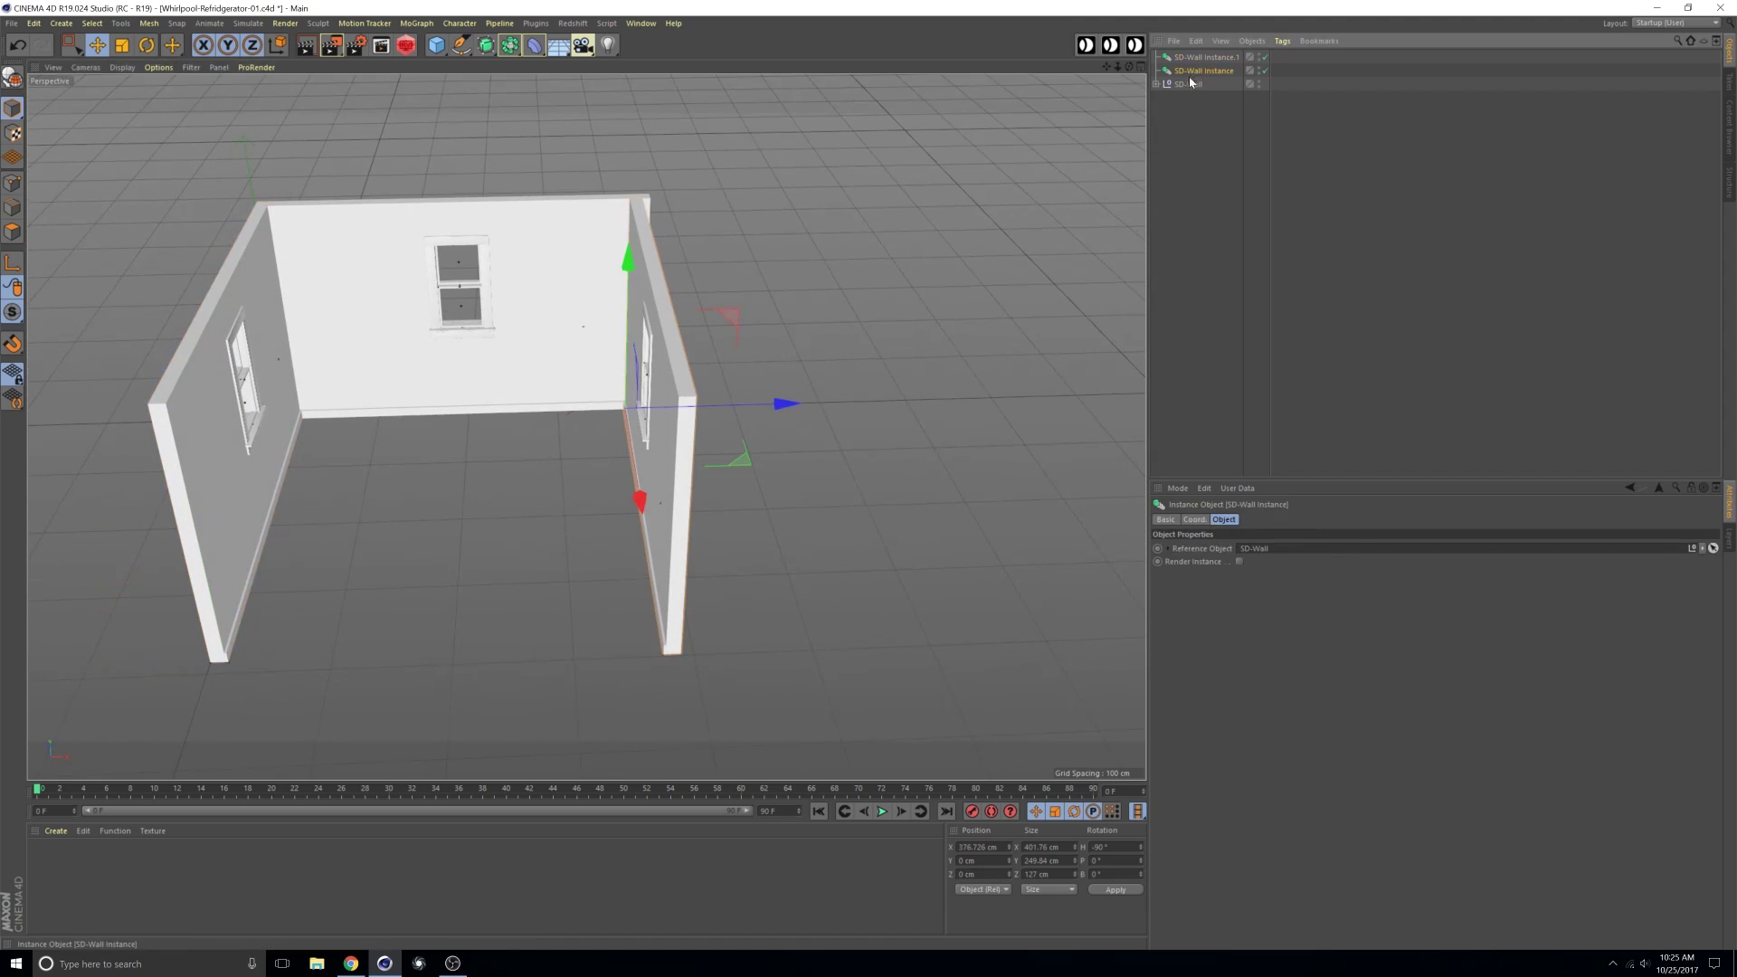
pyautogui.moveTo(762, 407); pyautogui.dragTo(777, 403)
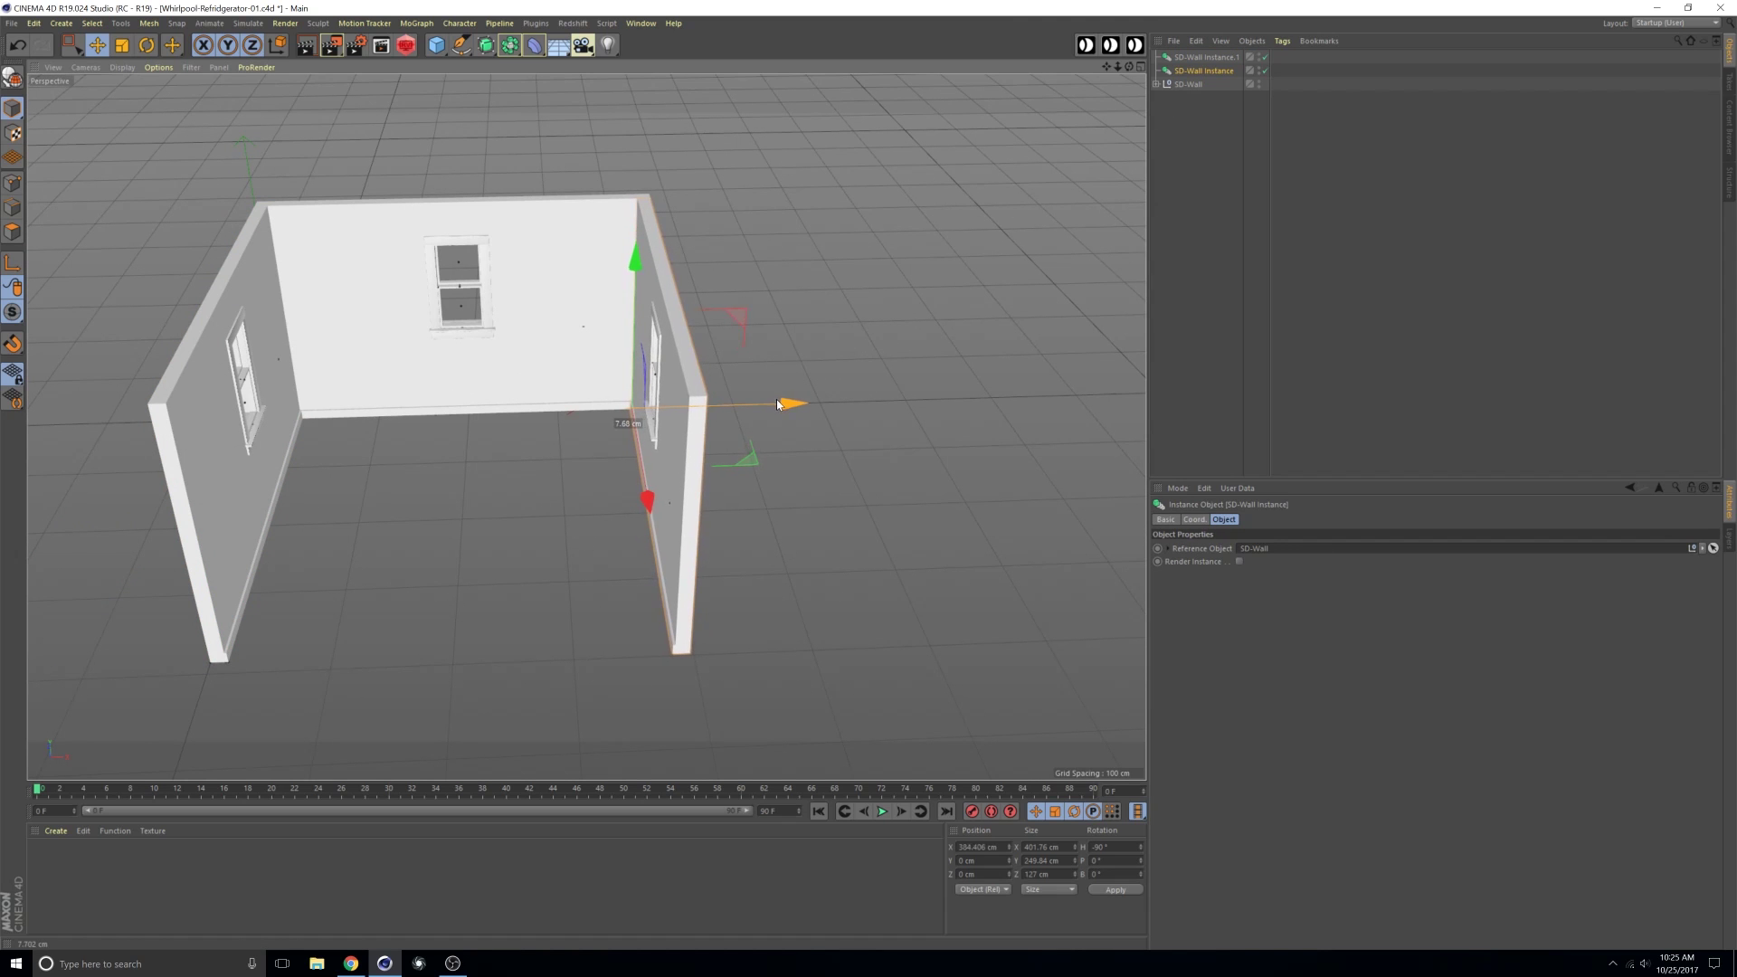
pyautogui.keyDown('alt'); pyautogui.moveTo(642, 339); pyautogui.dragTo(520, 317); pyautogui.keyUp('alt')
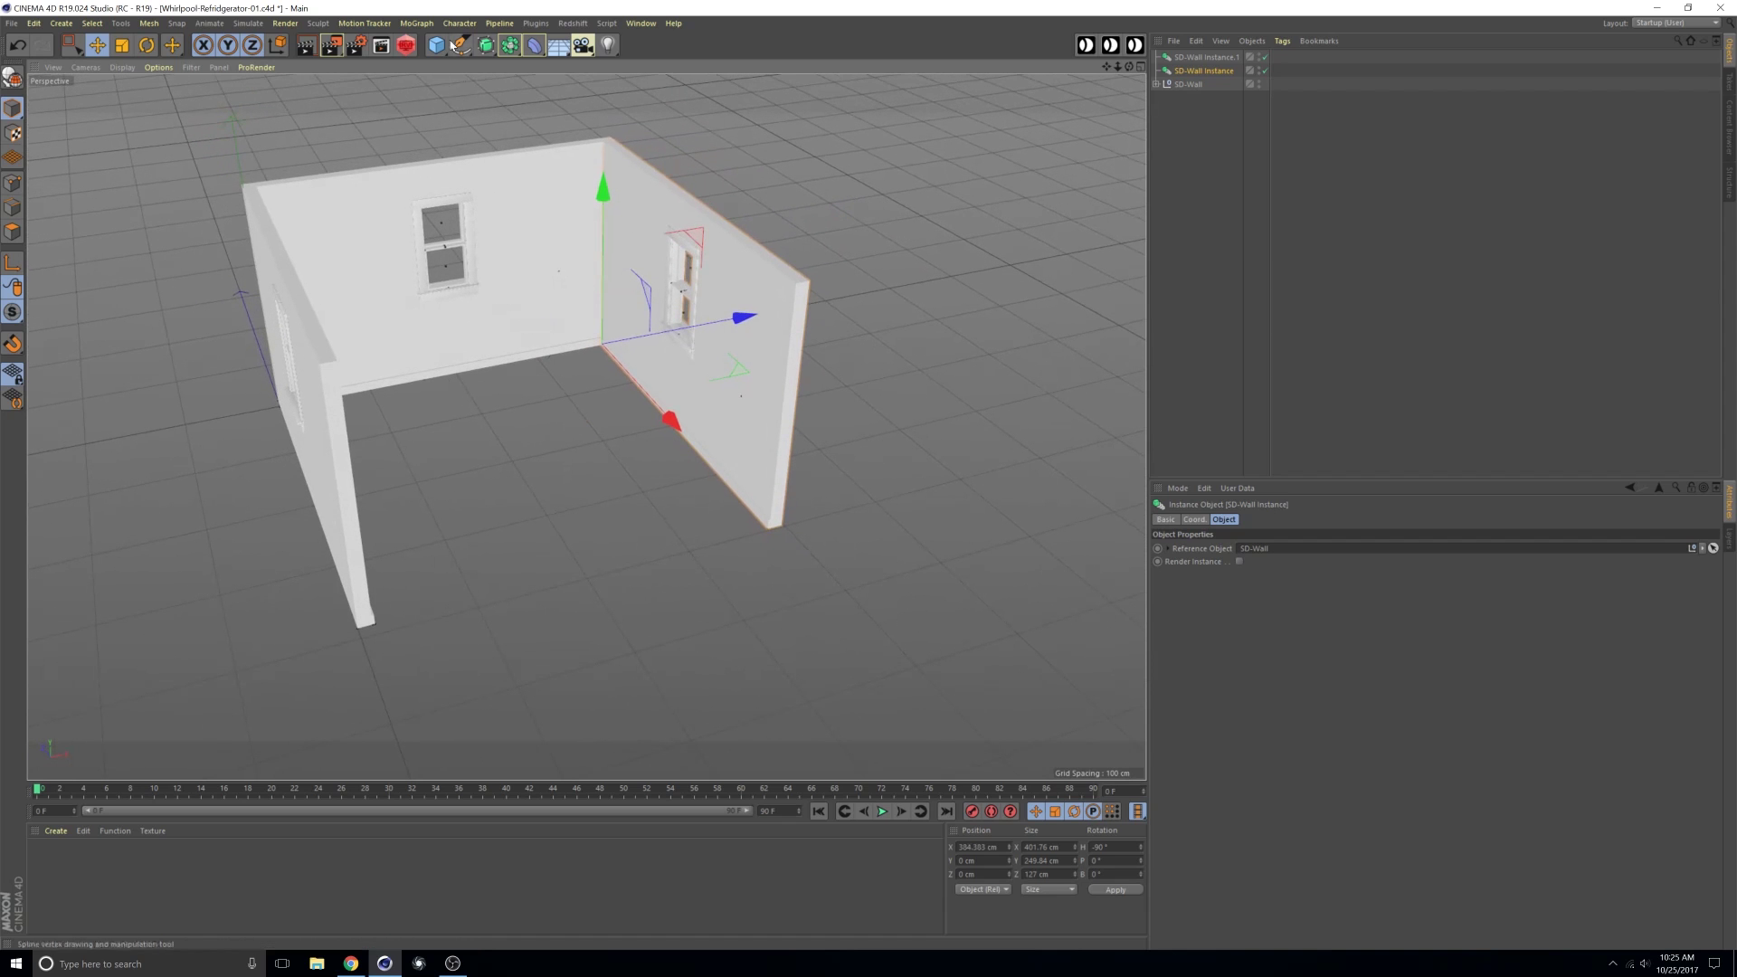
# Add a plane and move it between the walls as the floor, at X about 200 cm and Z about -197 cm.
pyautogui.moveTo(436, 45); pyautogui.dragTo(459, 63)
pyautogui.moveTo(509, 116); pyautogui.dragTo(562, 88)
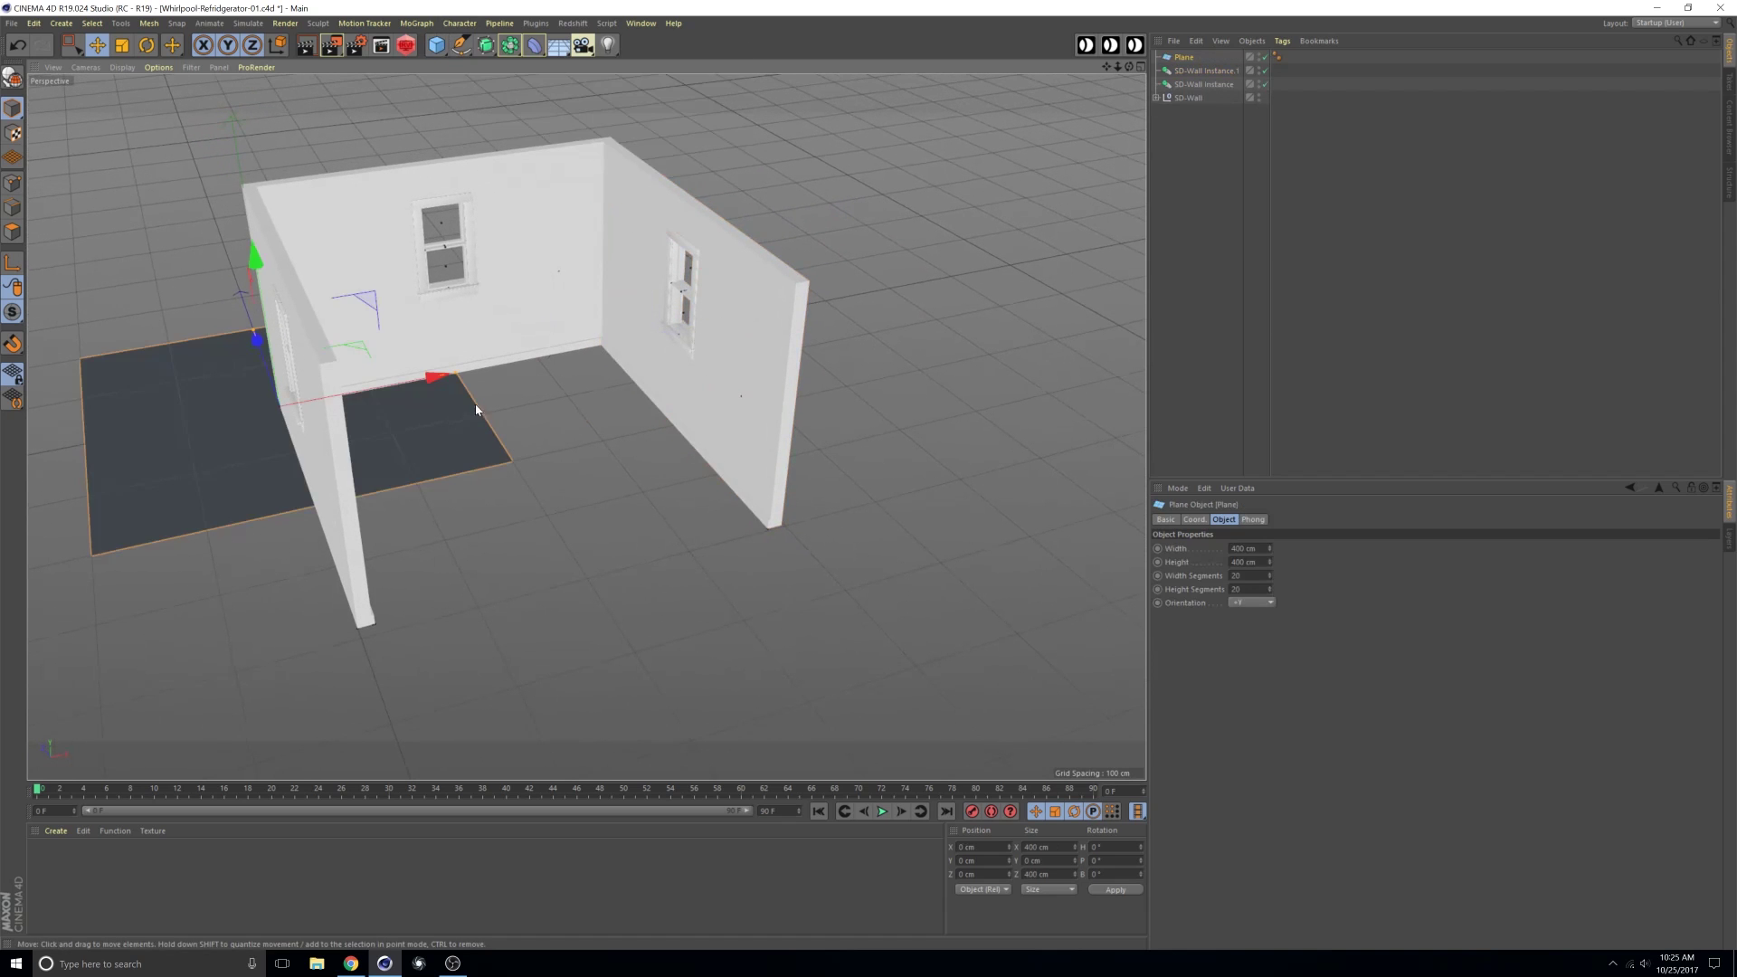
pyautogui.keyDown('alt'); pyautogui.moveTo(476, 408); pyautogui.dragTo(384, 427); pyautogui.keyUp('alt')
pyautogui.moveTo(371, 348); pyautogui.dragTo(543, 398)
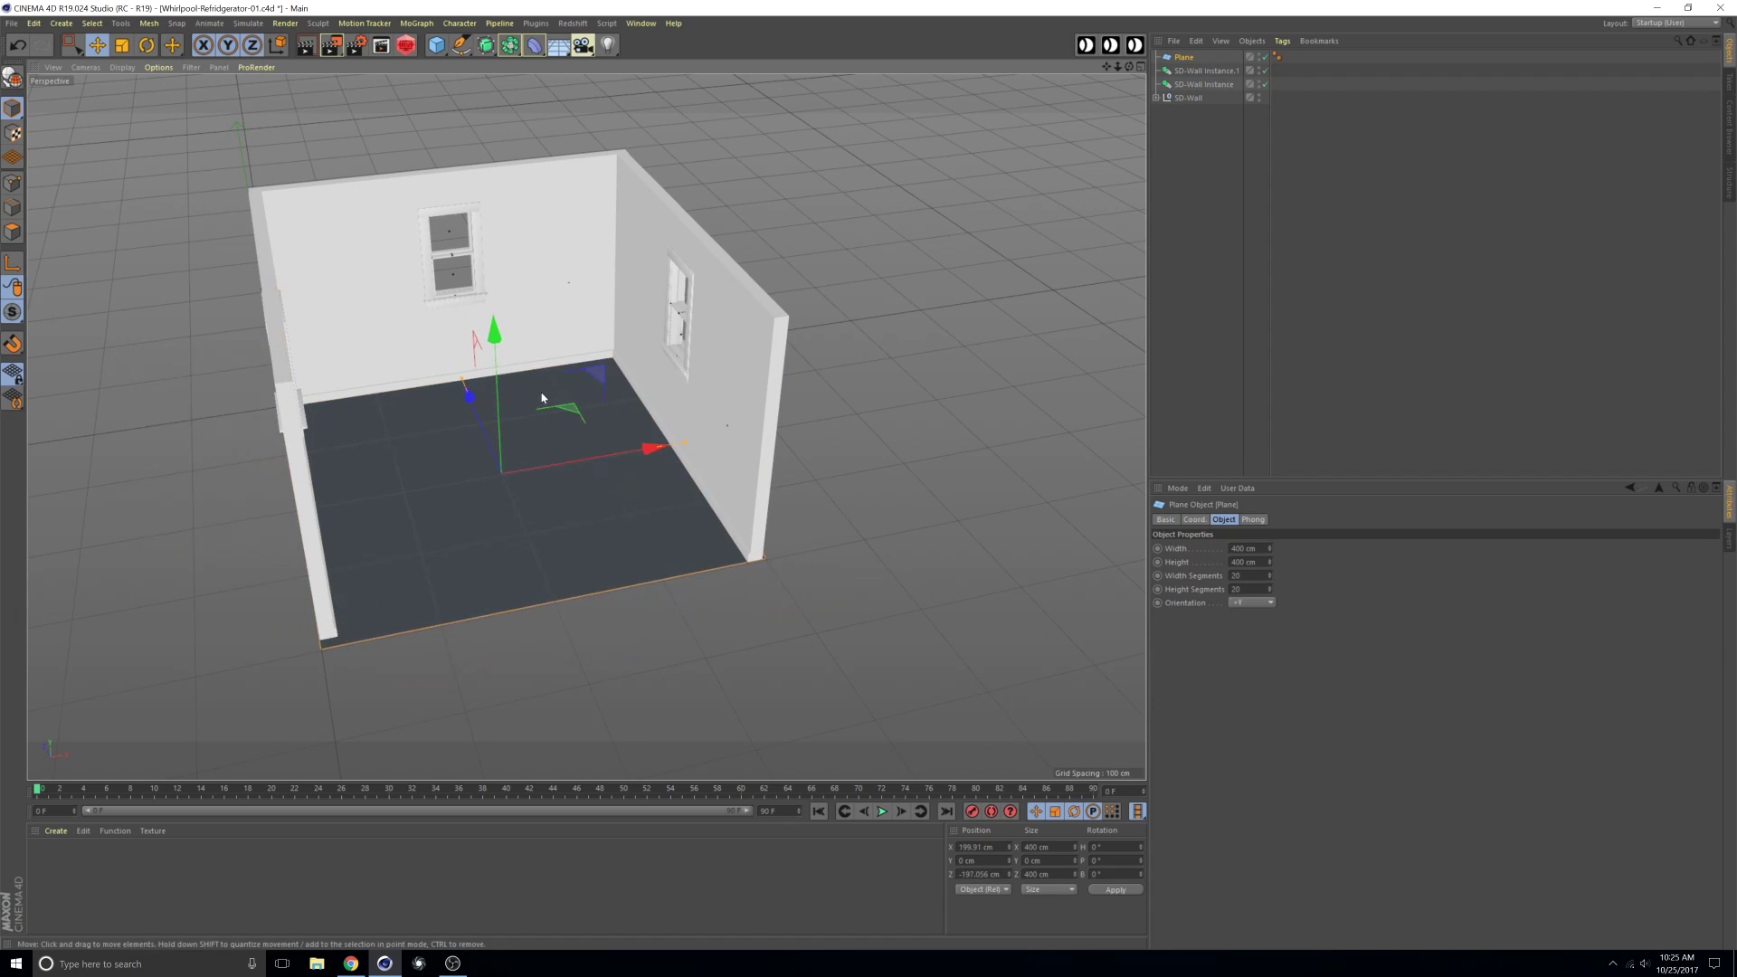
# Narrow the floor plane's width to about 390 cm and shift it toward the back wall to Z about -196 cm.
pyautogui.click(440, 54)
pyautogui.keyDown('alt'); pyautogui.moveTo(676, 465); pyautogui.dragTo(447, 504); pyautogui.keyUp('alt')
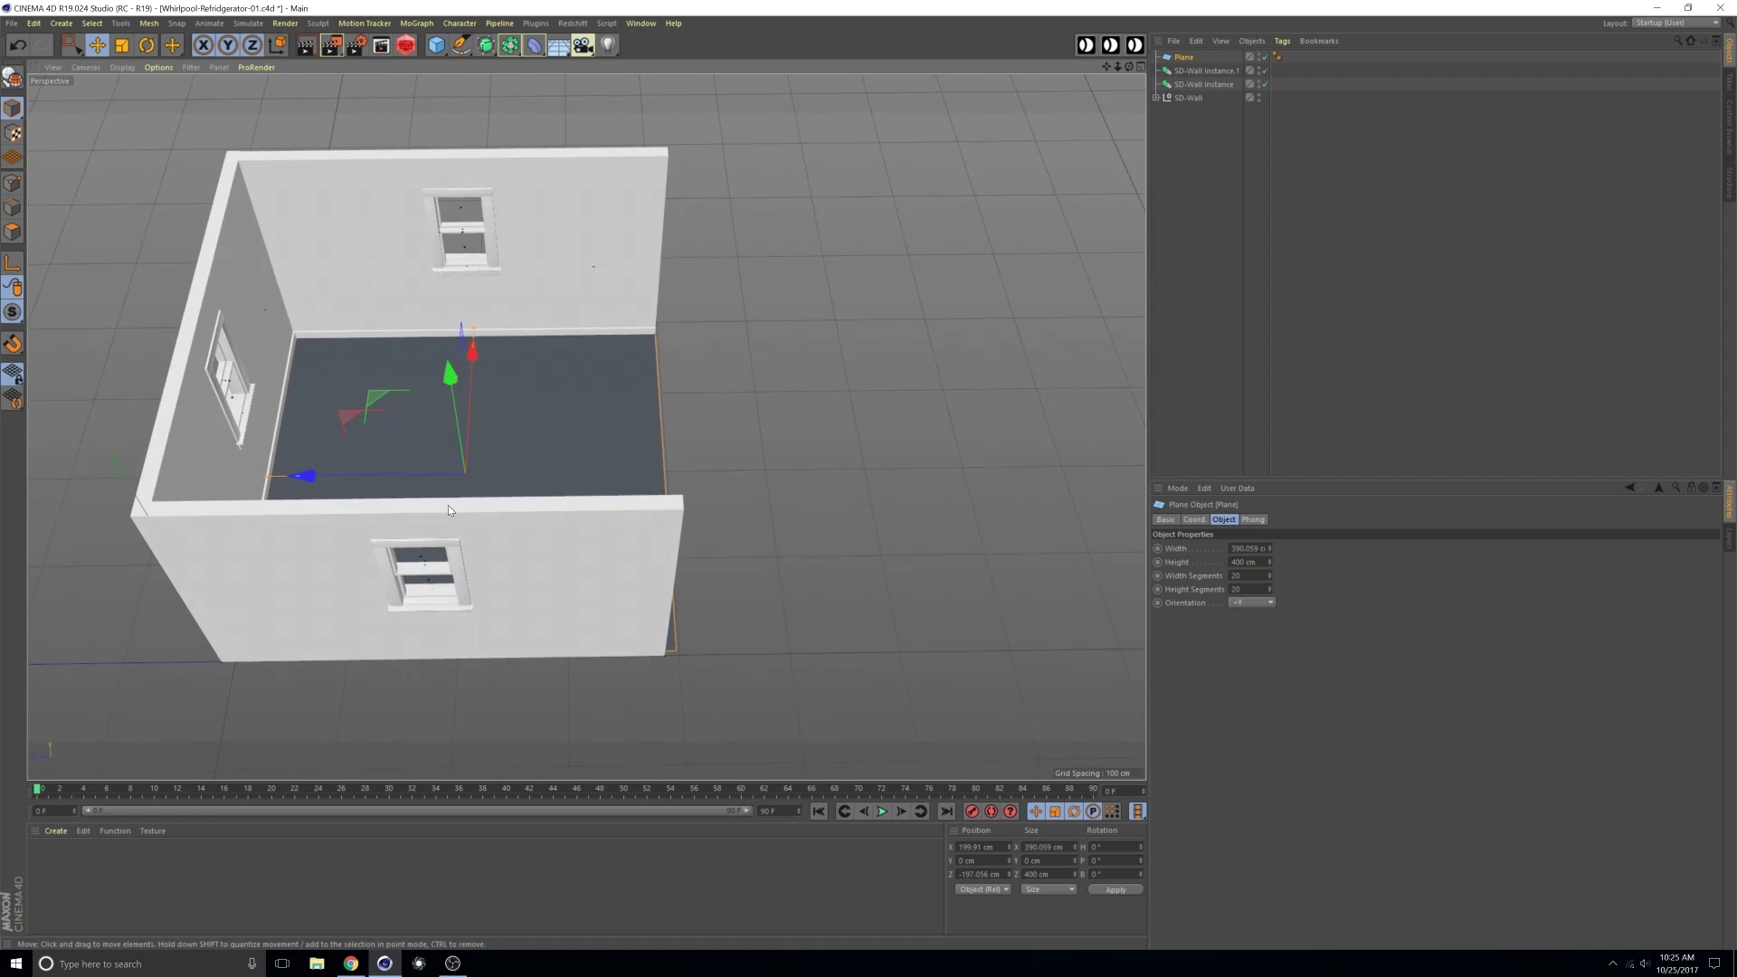
pyautogui.moveTo(312, 478); pyautogui.dragTo(305, 482)
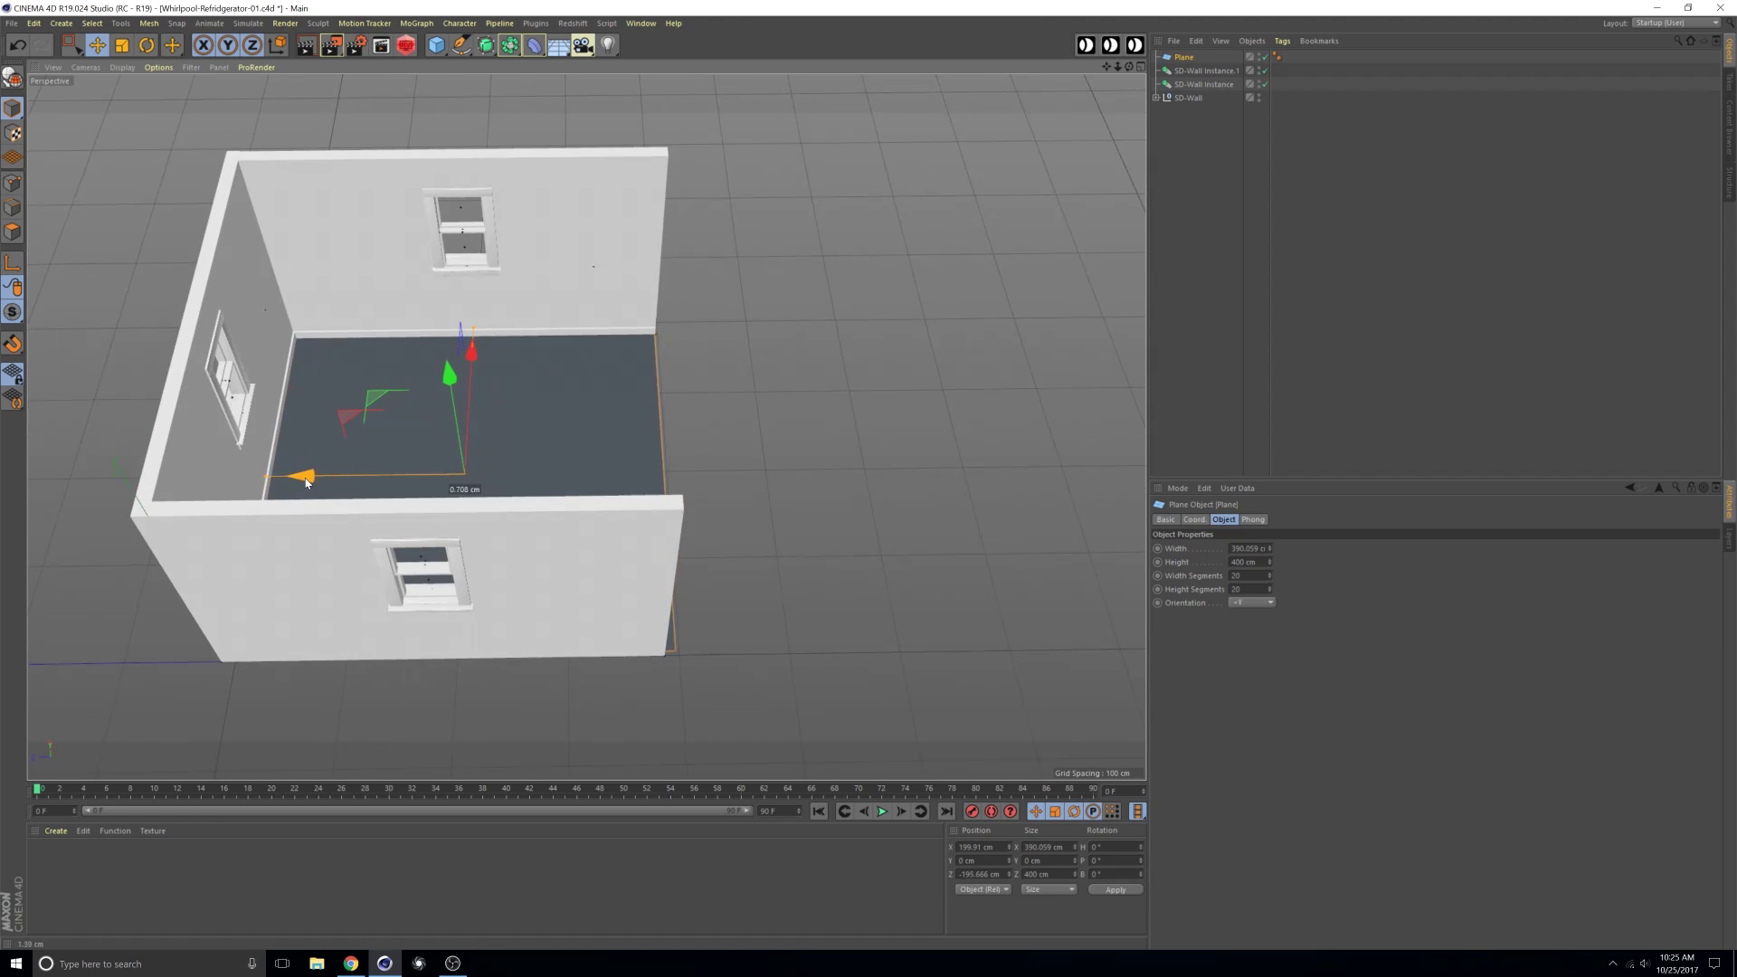
pyautogui.keyDown('alt'); pyautogui.moveTo(518, 380); pyautogui.dragTo(503, 434); pyautogui.keyUp('alt')
pyautogui.keyDown('alt'); pyautogui.moveTo(504, 434); pyautogui.dragTo(543, 467, button='middle'); pyautogui.keyUp('alt')
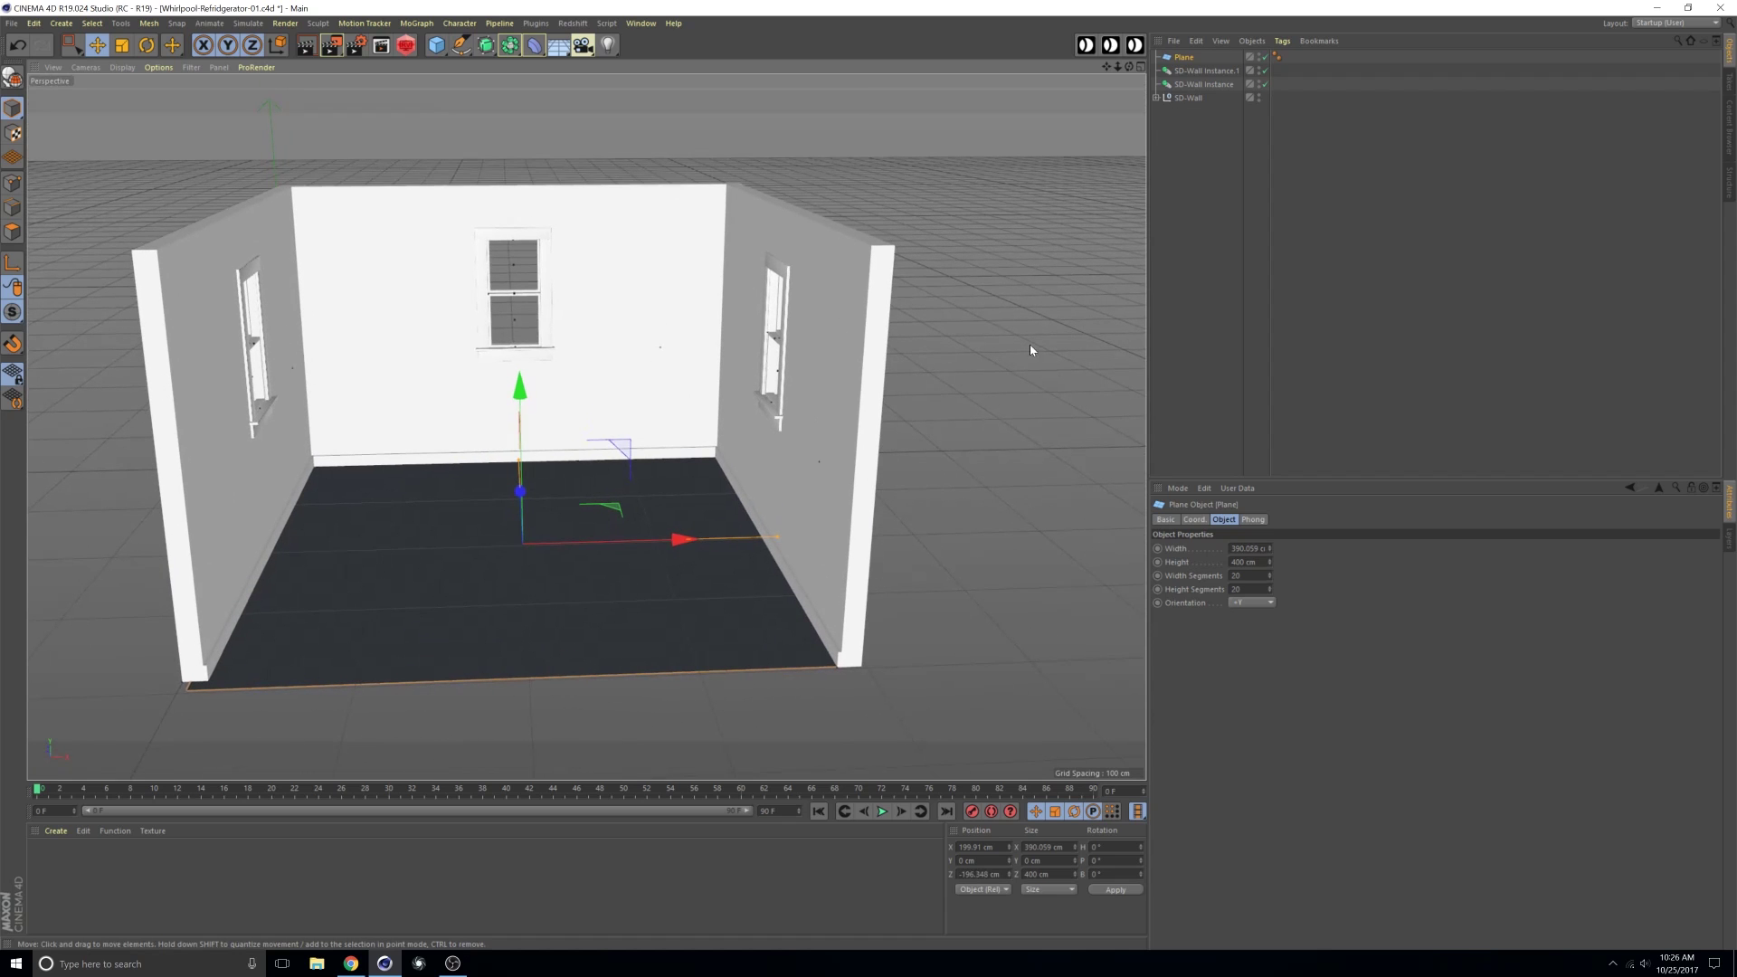
# Add the Ikea-CoffeeTable-Hemnes preset from the SD-Furniture library and position it mid-floor at X about 210 cm and Z about -181 cm.
pyautogui.click(1728, 136)
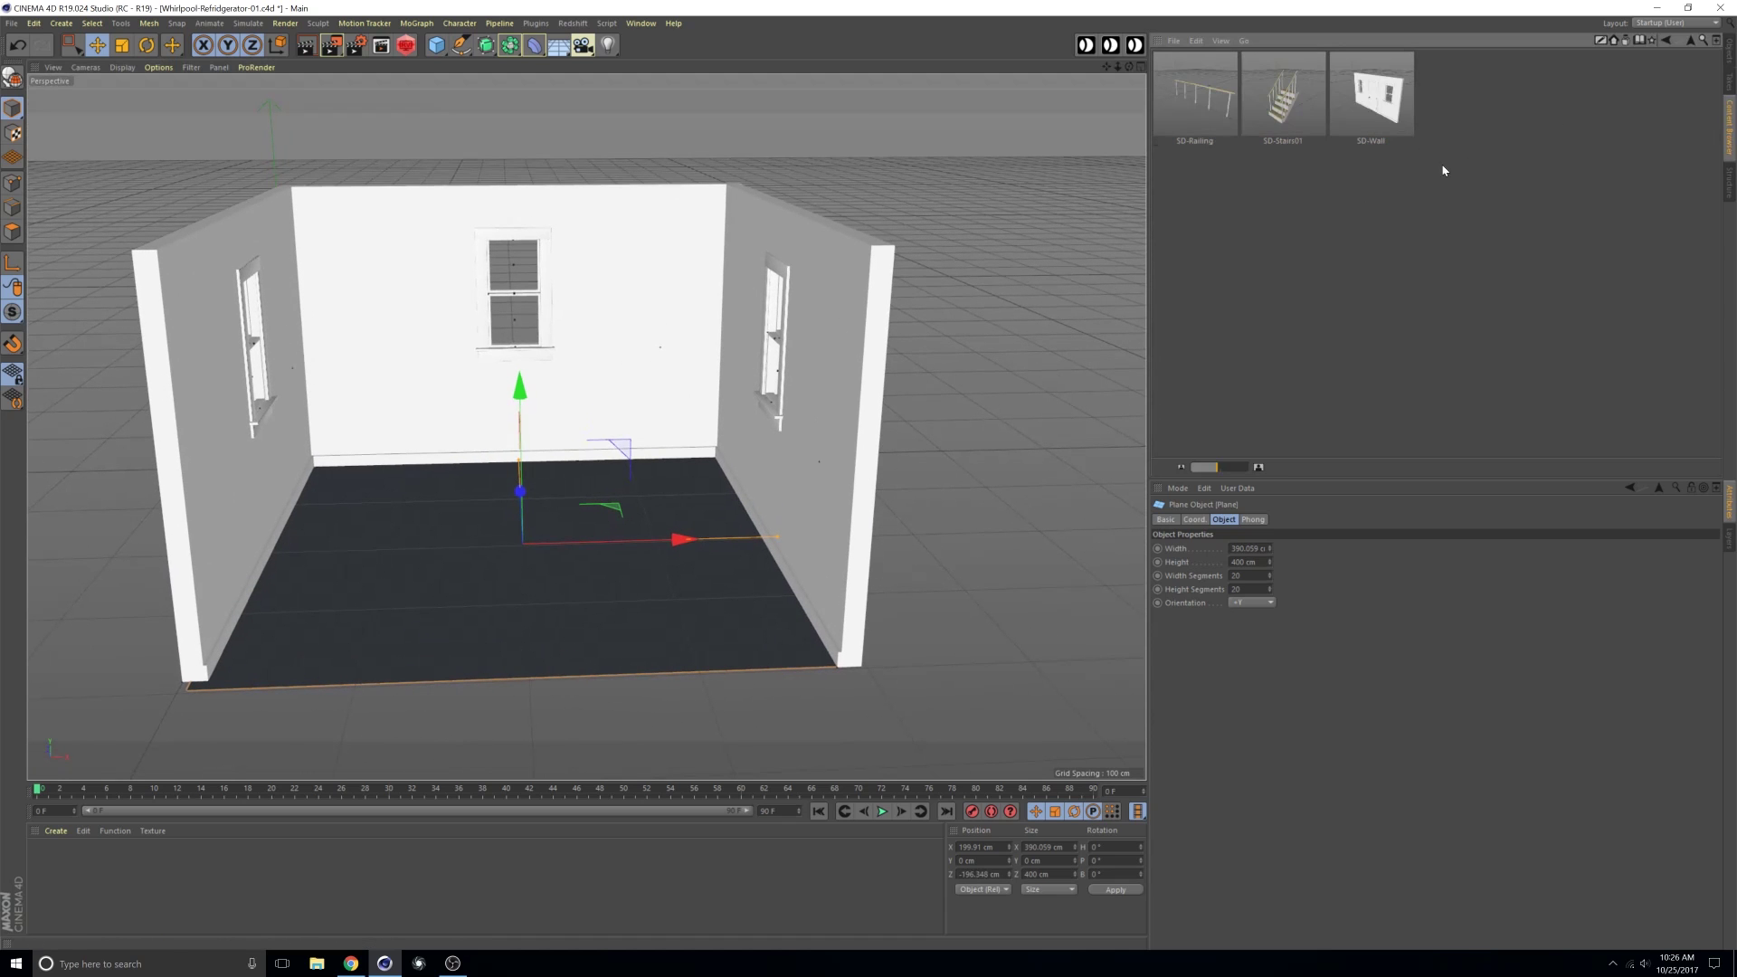
pyautogui.click(1689, 41)
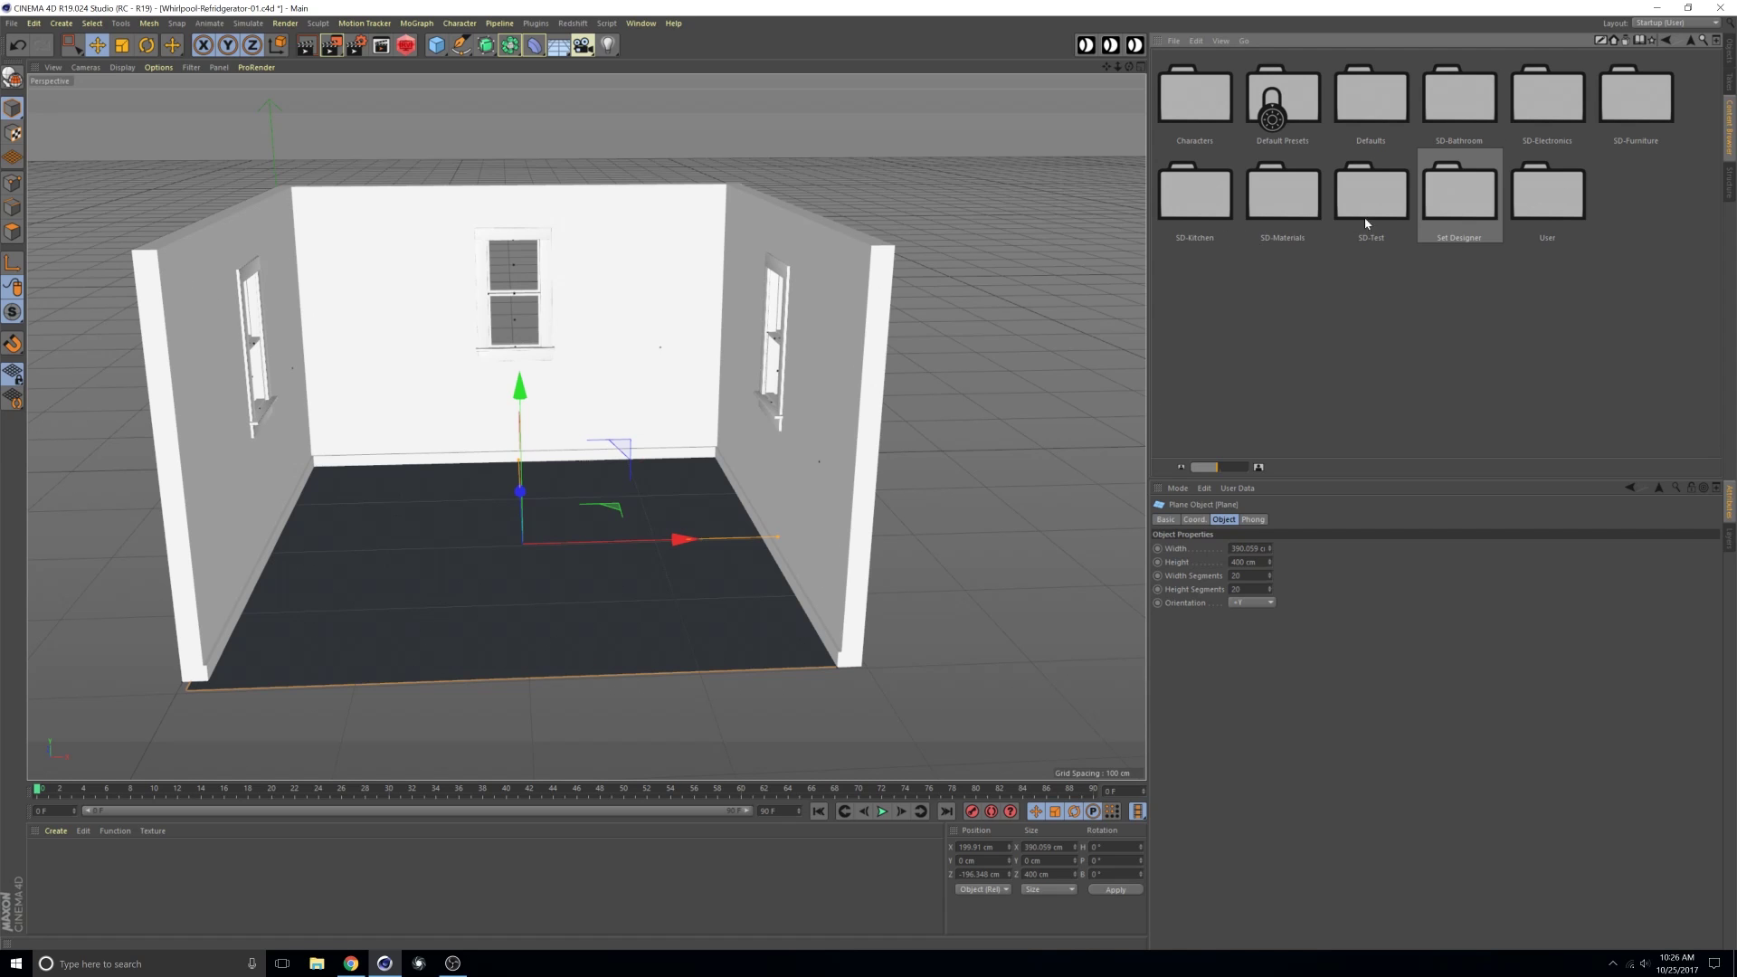
pyautogui.doubleClick(1627, 101)
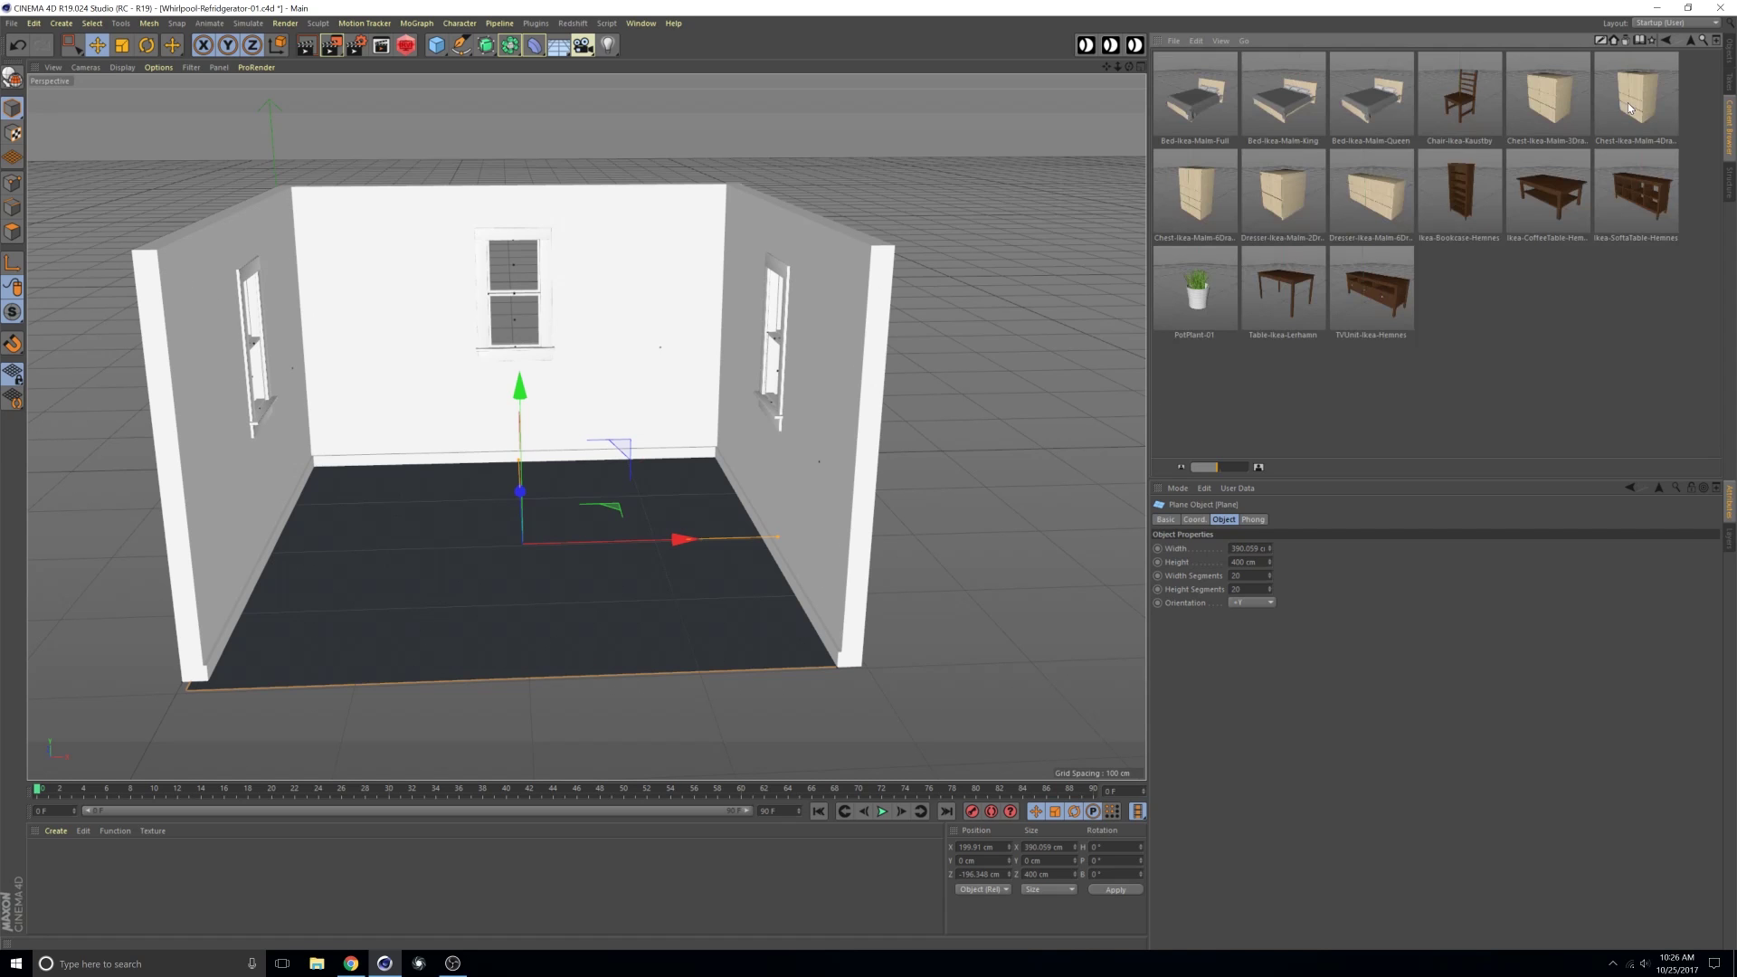
pyautogui.doubleClick(1554, 196)
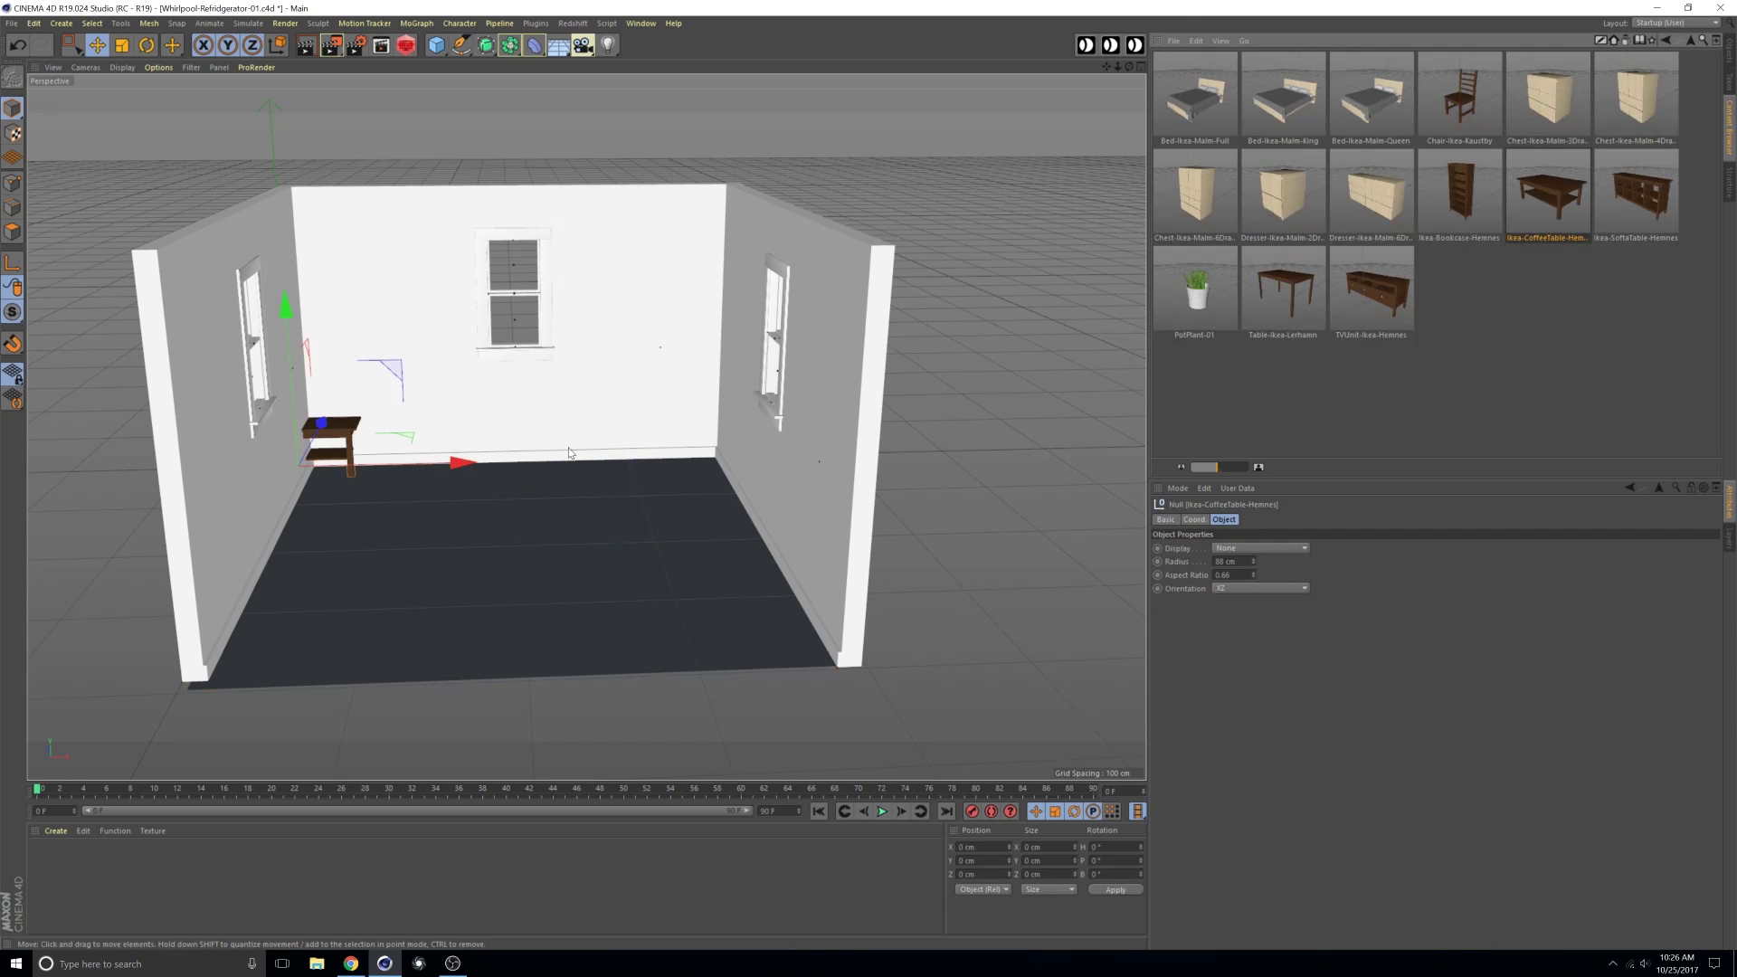
pyautogui.keyDown('alt'); pyautogui.moveTo(568, 452); pyautogui.dragTo(749, 499); pyautogui.keyUp('alt')
pyautogui.keyDown('alt'); pyautogui.moveTo(749, 499); pyautogui.dragTo(642, 497); pyautogui.keyUp('alt')
pyautogui.scroll(4, 655, 440)
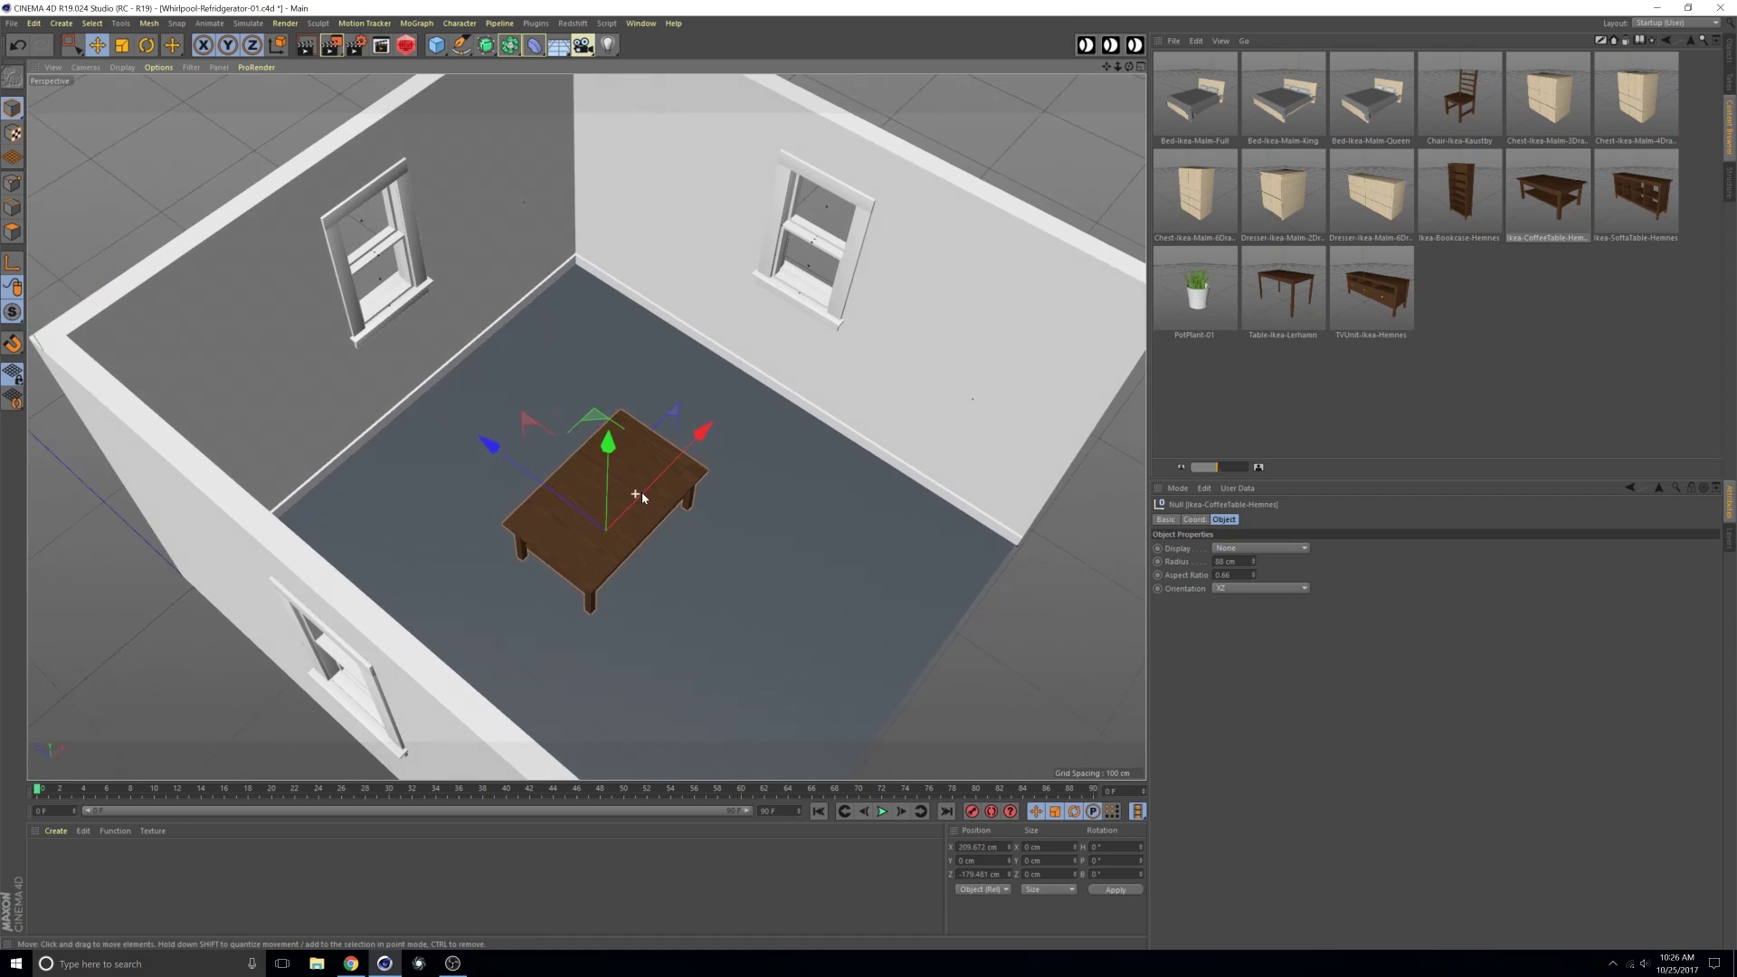
pyautogui.moveTo(511, 469); pyautogui.dragTo(509, 472)
# Add the potted plant preset from SD-Furniture and set it on the coffee table's top at Y about 46 cm.
pyautogui.click(1228, 269)
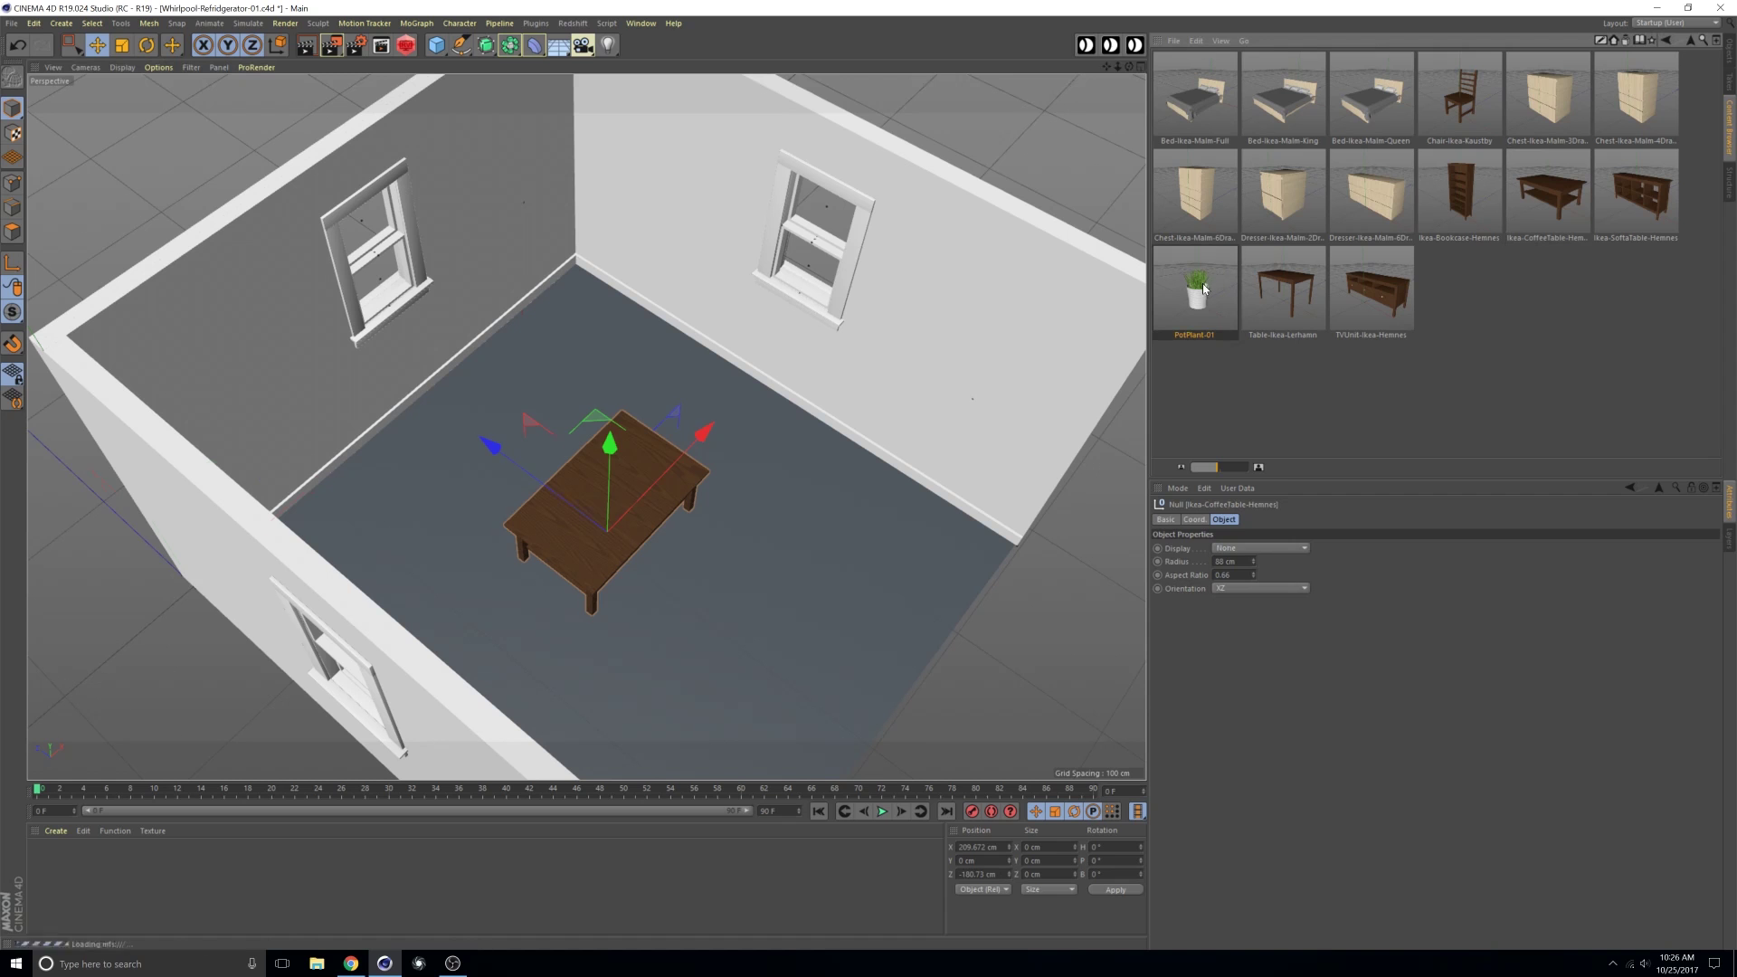
pyautogui.moveTo(1203, 288); pyautogui.dragTo(274, 539)
pyautogui.moveTo(222, 486); pyautogui.dragTo(593, 380)
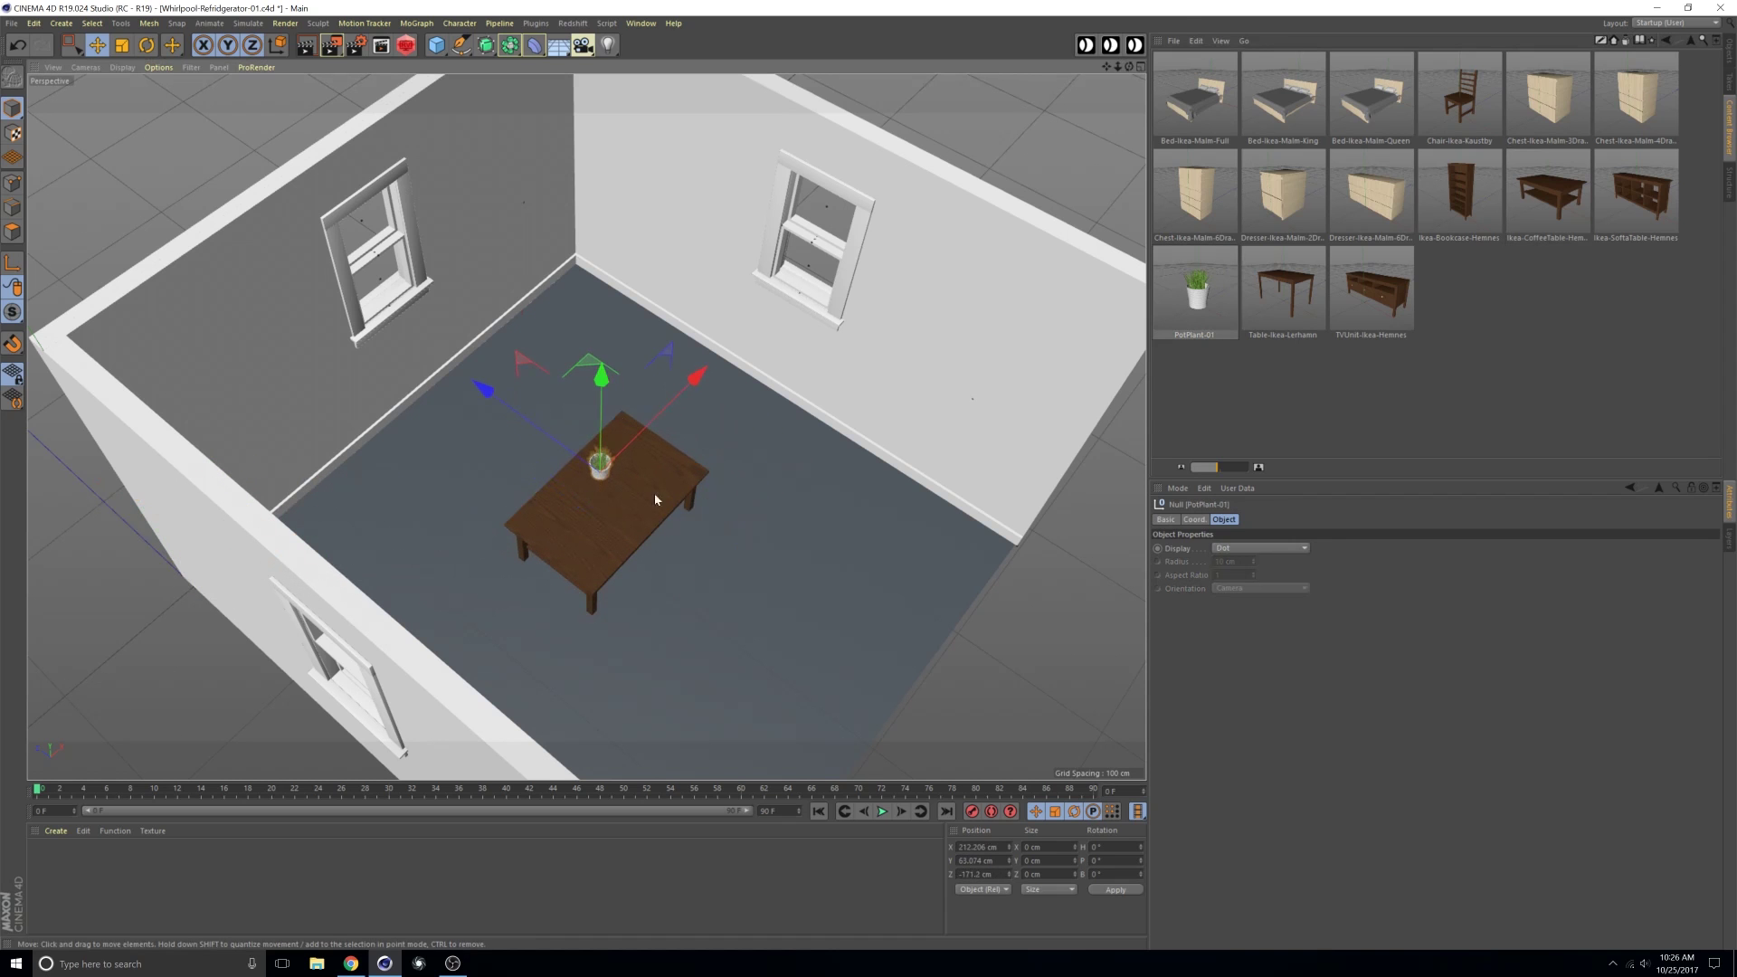
pyautogui.keyDown('alt'); pyautogui.moveTo(655, 495); pyautogui.dragTo(538, 427); pyautogui.keyUp('alt')
pyautogui.keyDown('alt'); pyautogui.moveTo(537, 427); pyautogui.dragTo(765, 503, button='right'); pyautogui.keyUp('alt')
pyautogui.keyDown('alt'); pyautogui.moveTo(764, 503); pyautogui.dragTo(679, 409); pyautogui.keyUp('alt')
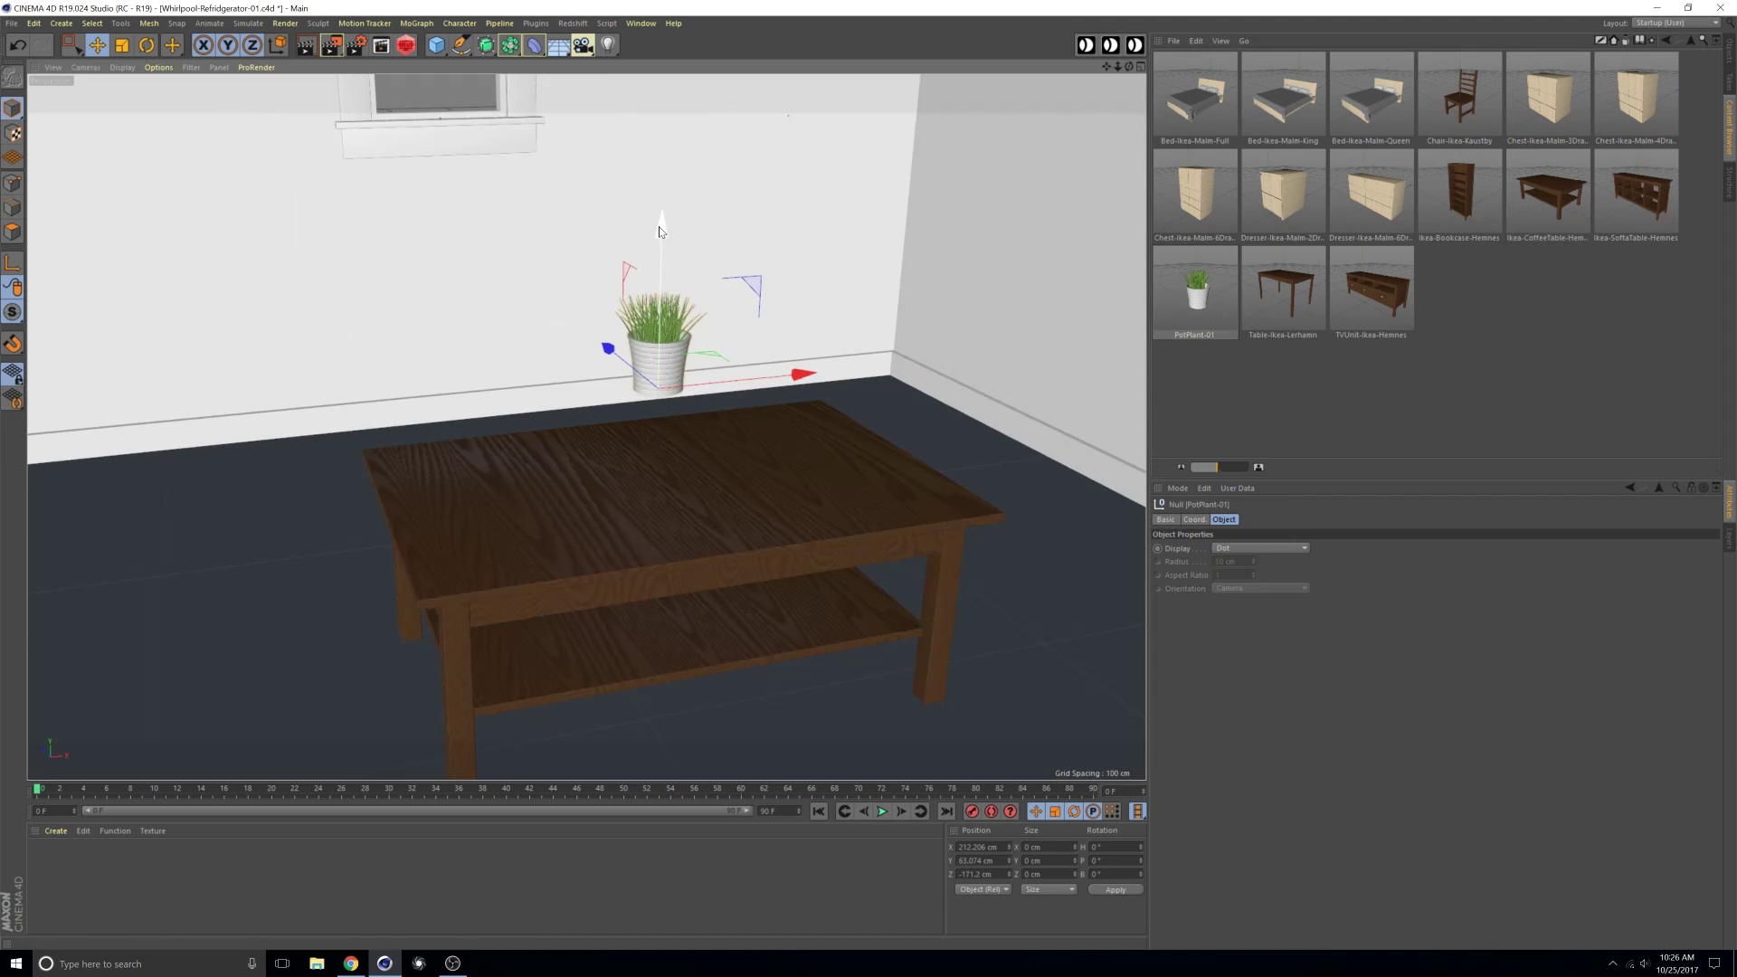
pyautogui.moveTo(659, 232); pyautogui.dragTo(682, 310)
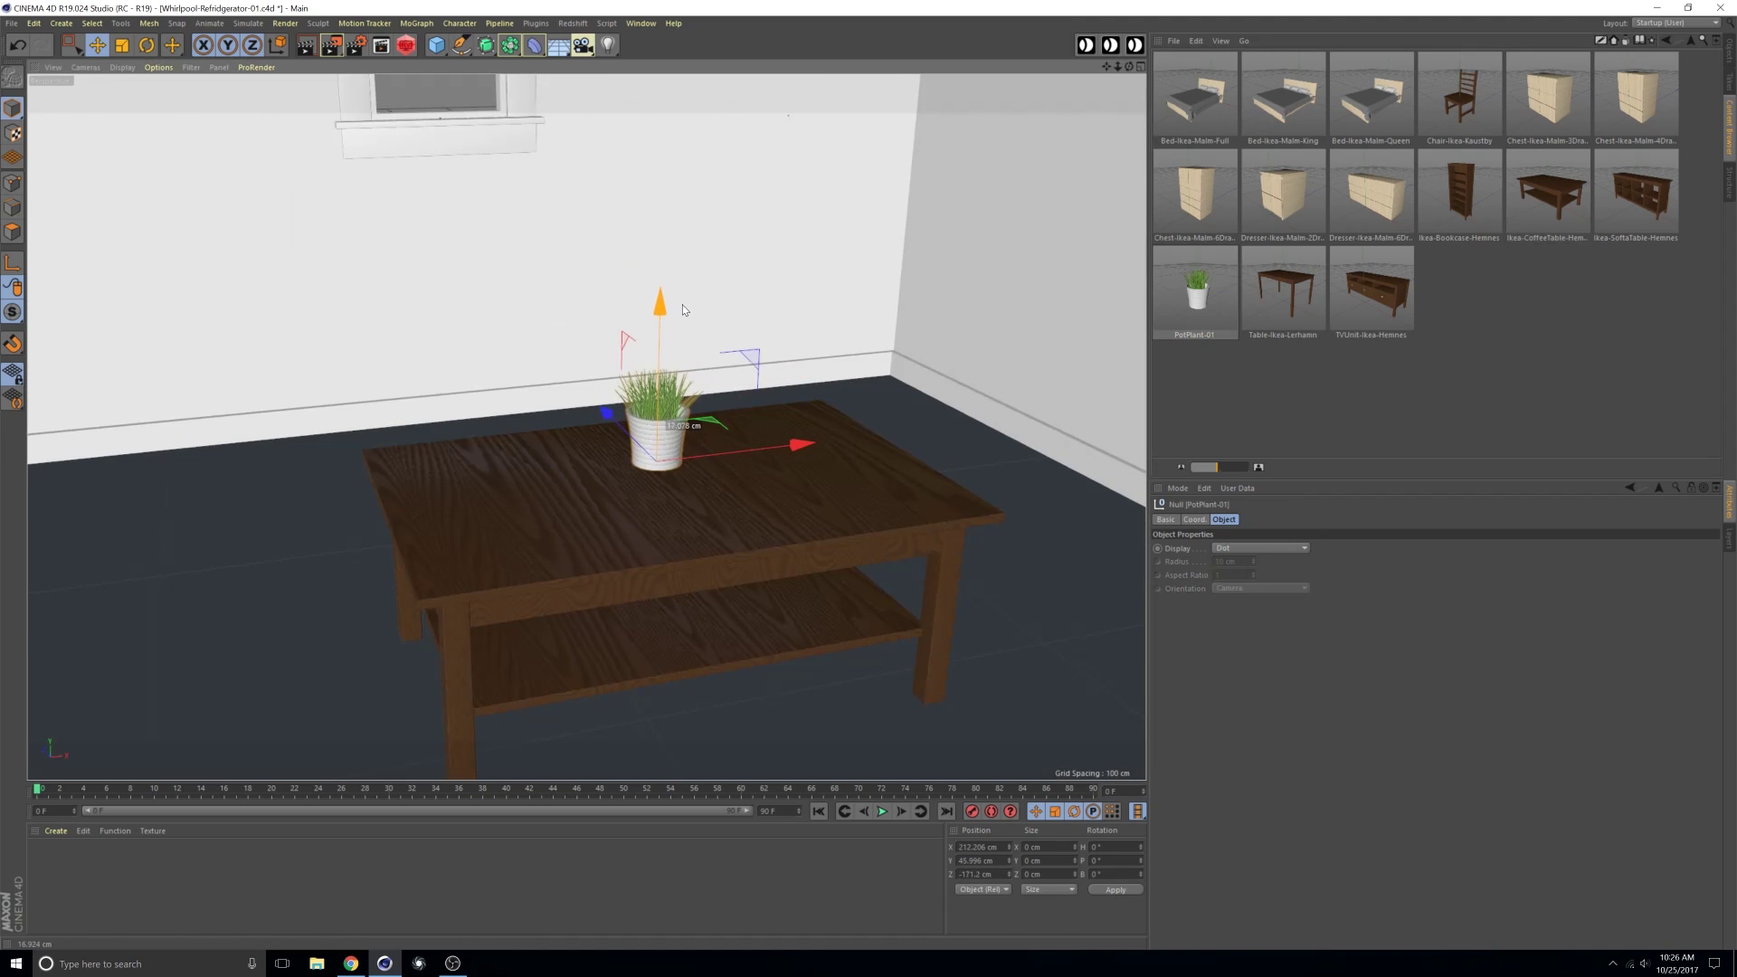
# Add the Ikea-Bookcase-Hemnes preset and place it in the room's back corner at X about 76 cm and Z about -24 cm.
pyautogui.keyDown('alt'); pyautogui.moveTo(796, 427); pyautogui.dragTo(669, 428, button='right'); pyautogui.keyUp('alt')
pyautogui.keyDown('alt'); pyautogui.moveTo(666, 429); pyautogui.dragTo(663, 466); pyautogui.keyUp('alt')
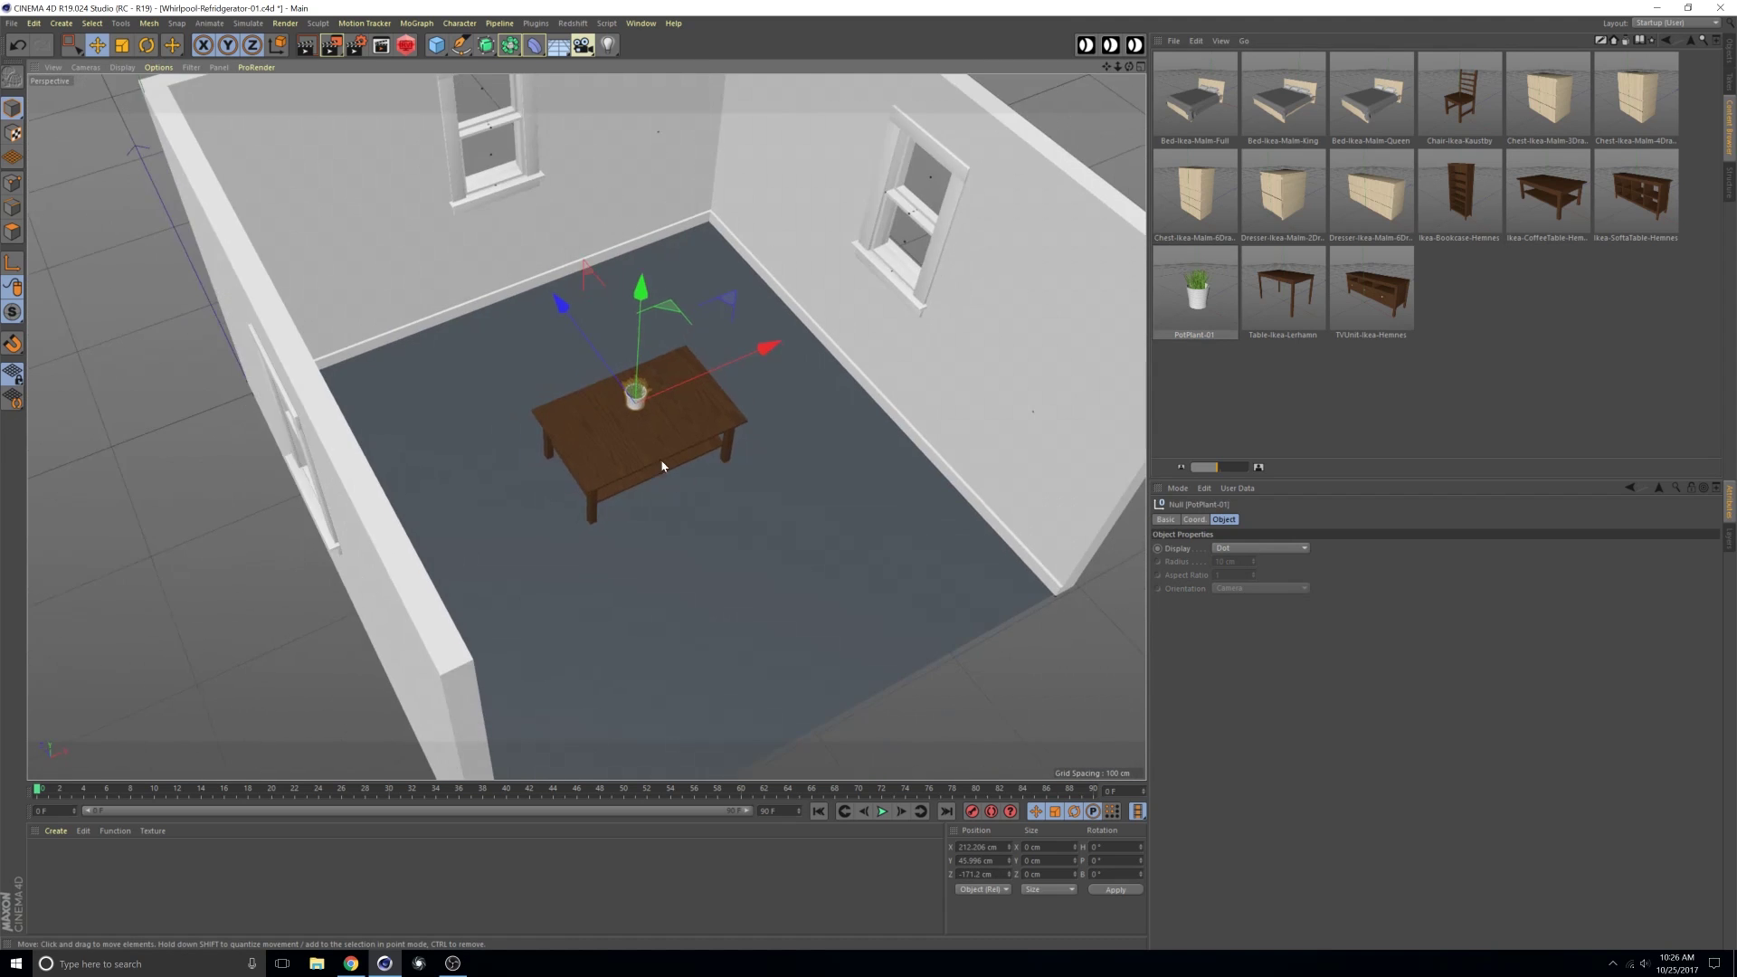
pyautogui.keyDown('alt'); pyautogui.moveTo(662, 466); pyautogui.dragTo(599, 465, button='middle'); pyautogui.keyUp('alt')
pyautogui.doubleClick(1484, 224)
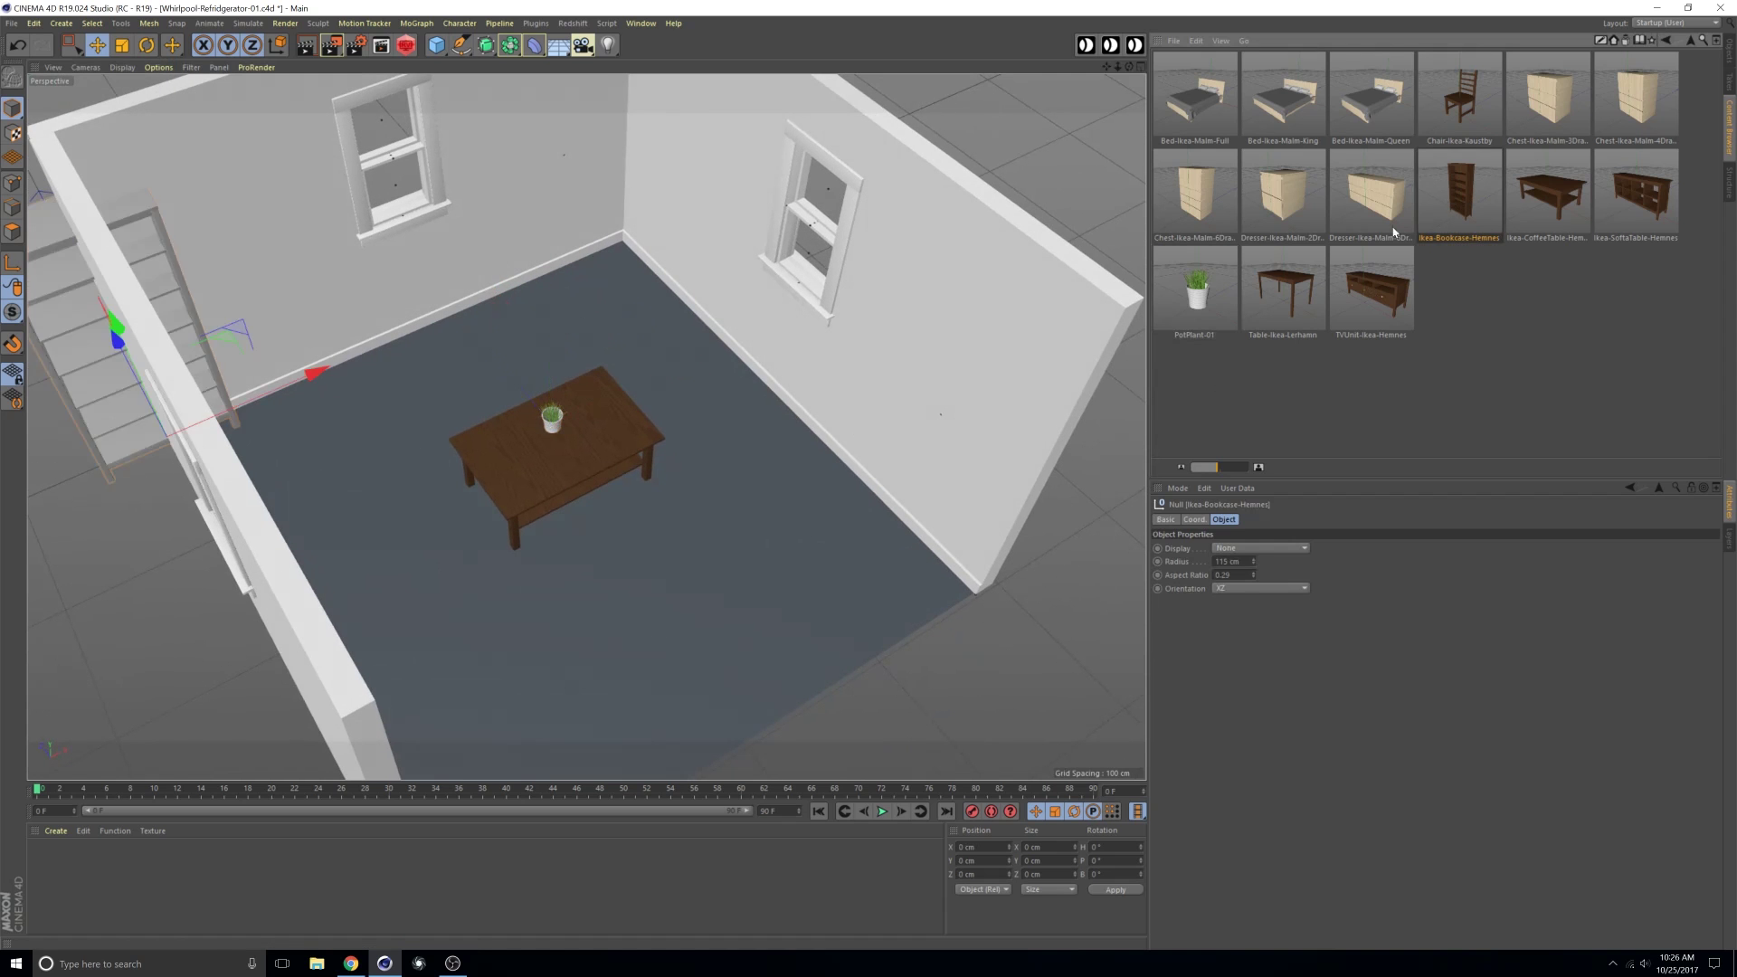
pyautogui.keyDown('alt'); pyautogui.moveTo(635, 378); pyautogui.dragTo(654, 371, button='middle'); pyautogui.keyUp('alt')
pyautogui.keyDown('alt'); pyautogui.moveTo(654, 372); pyautogui.dragTo(476, 353); pyautogui.keyUp('alt')
pyautogui.keyDown('alt'); pyautogui.moveTo(543, 231); pyautogui.dragTo(430, 255); pyautogui.keyUp('alt')
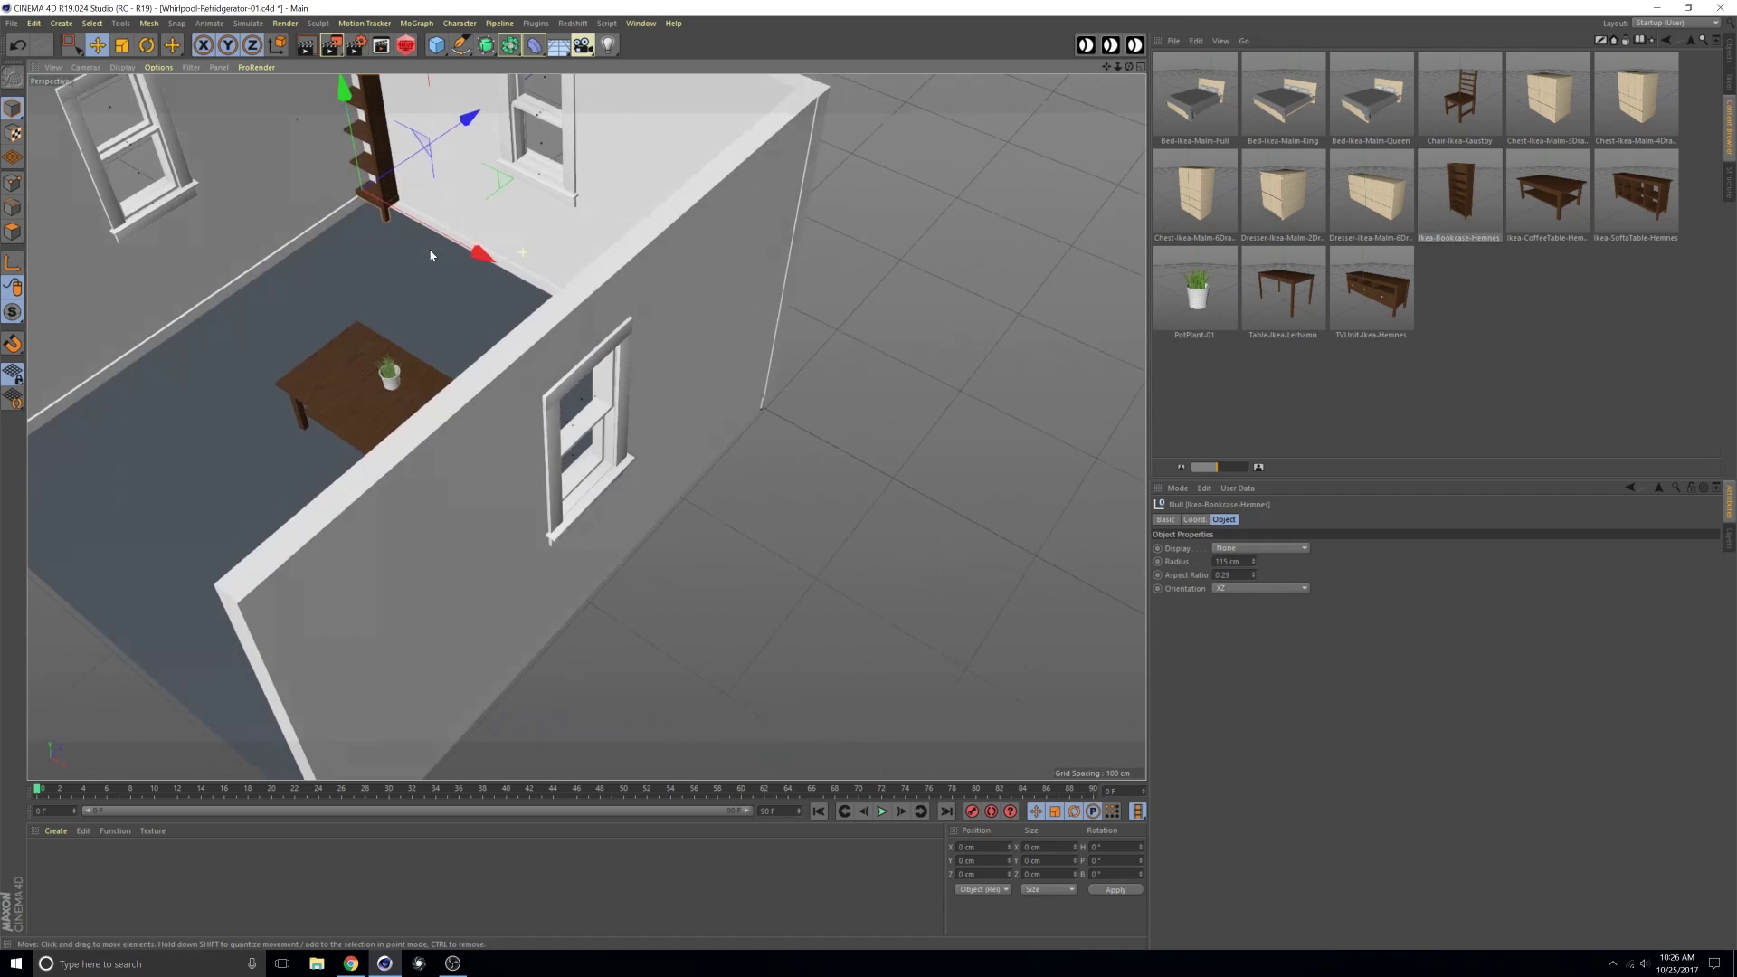
pyautogui.keyDown('alt'); pyautogui.moveTo(450, 177); pyautogui.dragTo(545, 220); pyautogui.keyUp('alt')
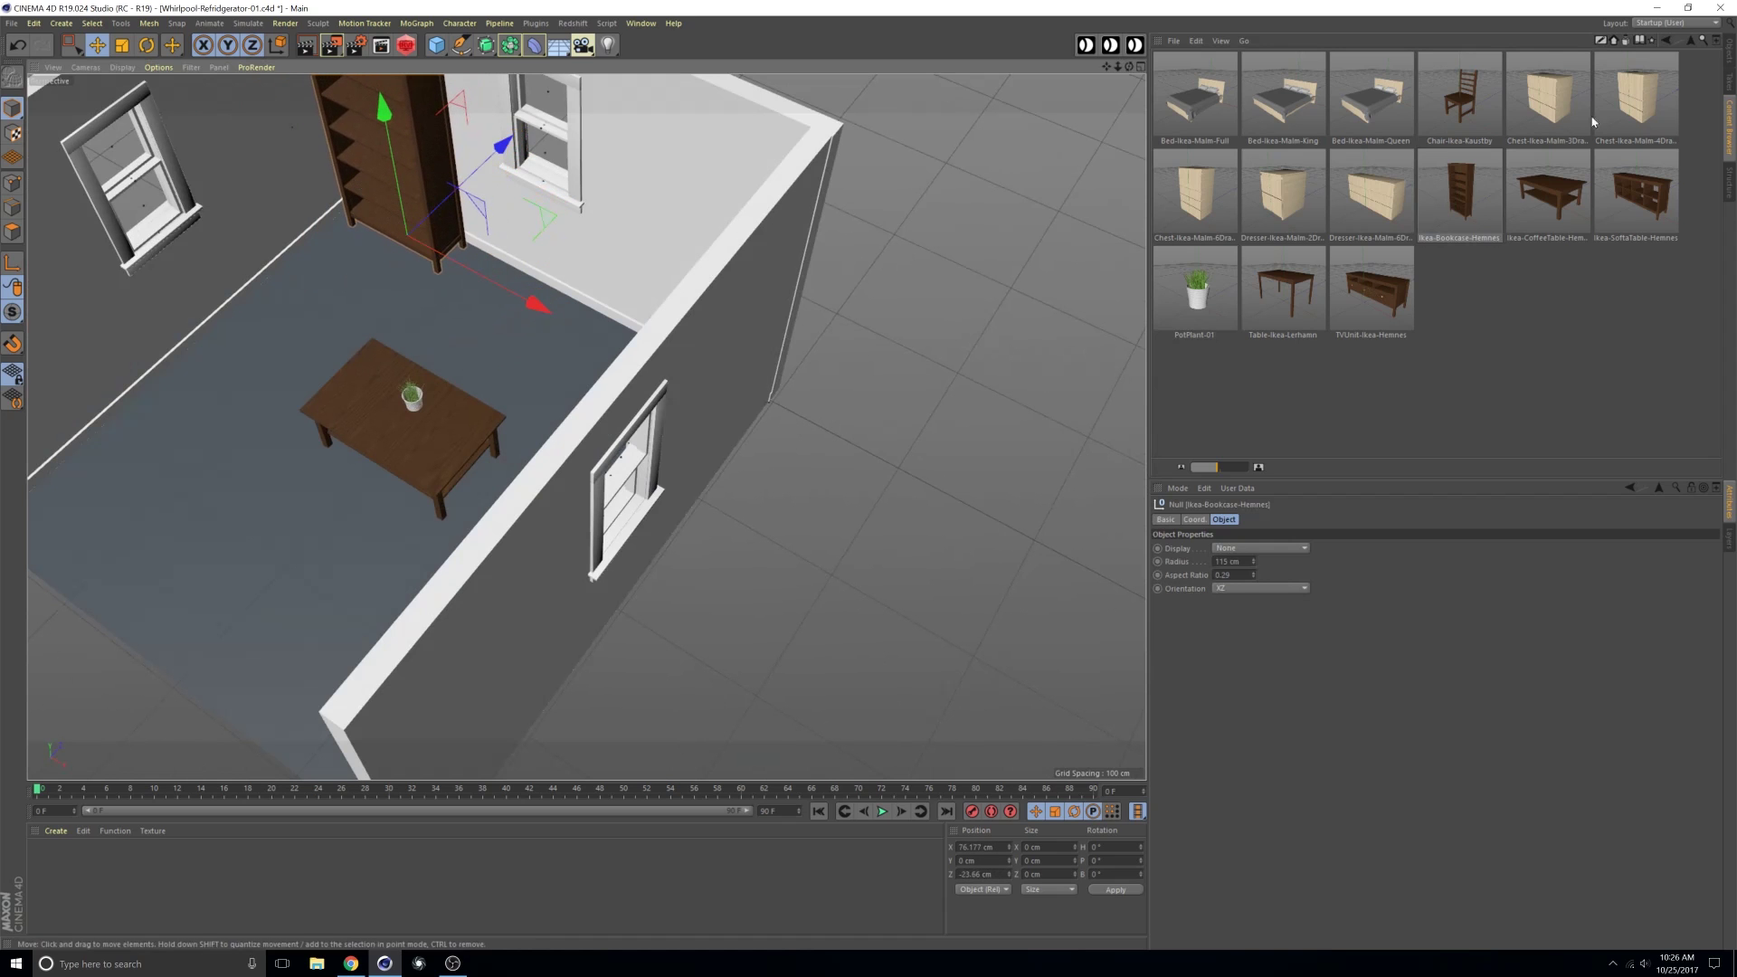
# Apply the wood-floor-02 material from the SD-Materials library to the floor plane.
pyautogui.click(1691, 45)
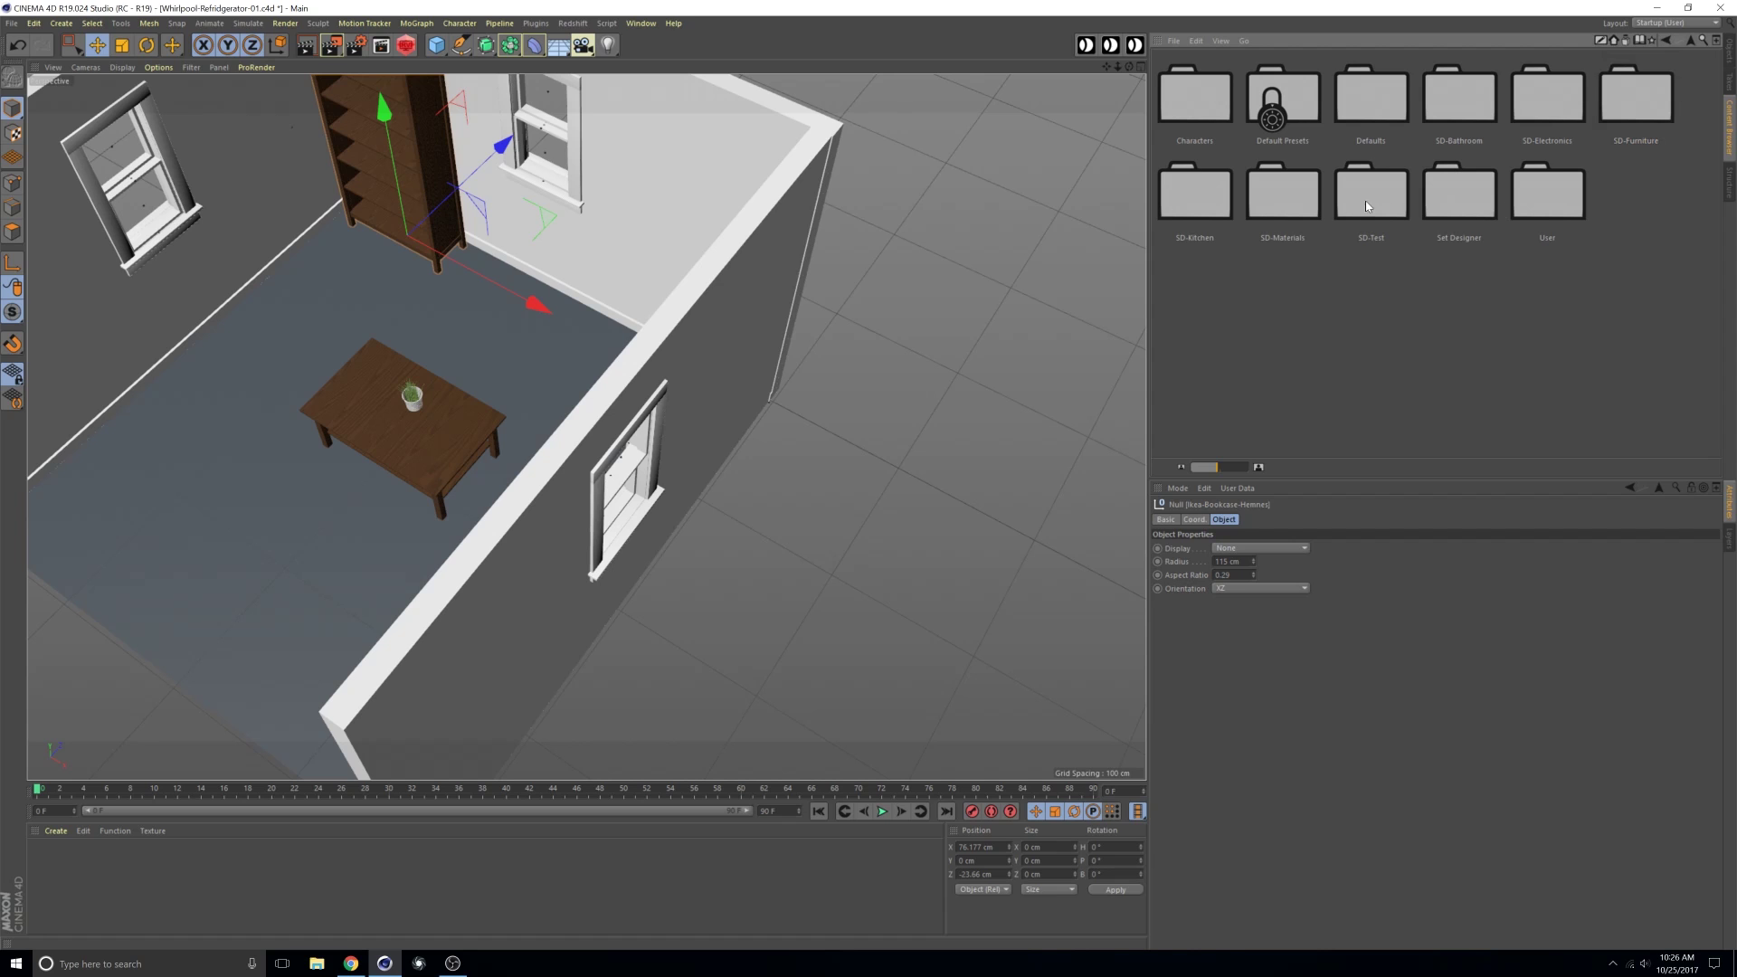
pyautogui.doubleClick(1270, 203)
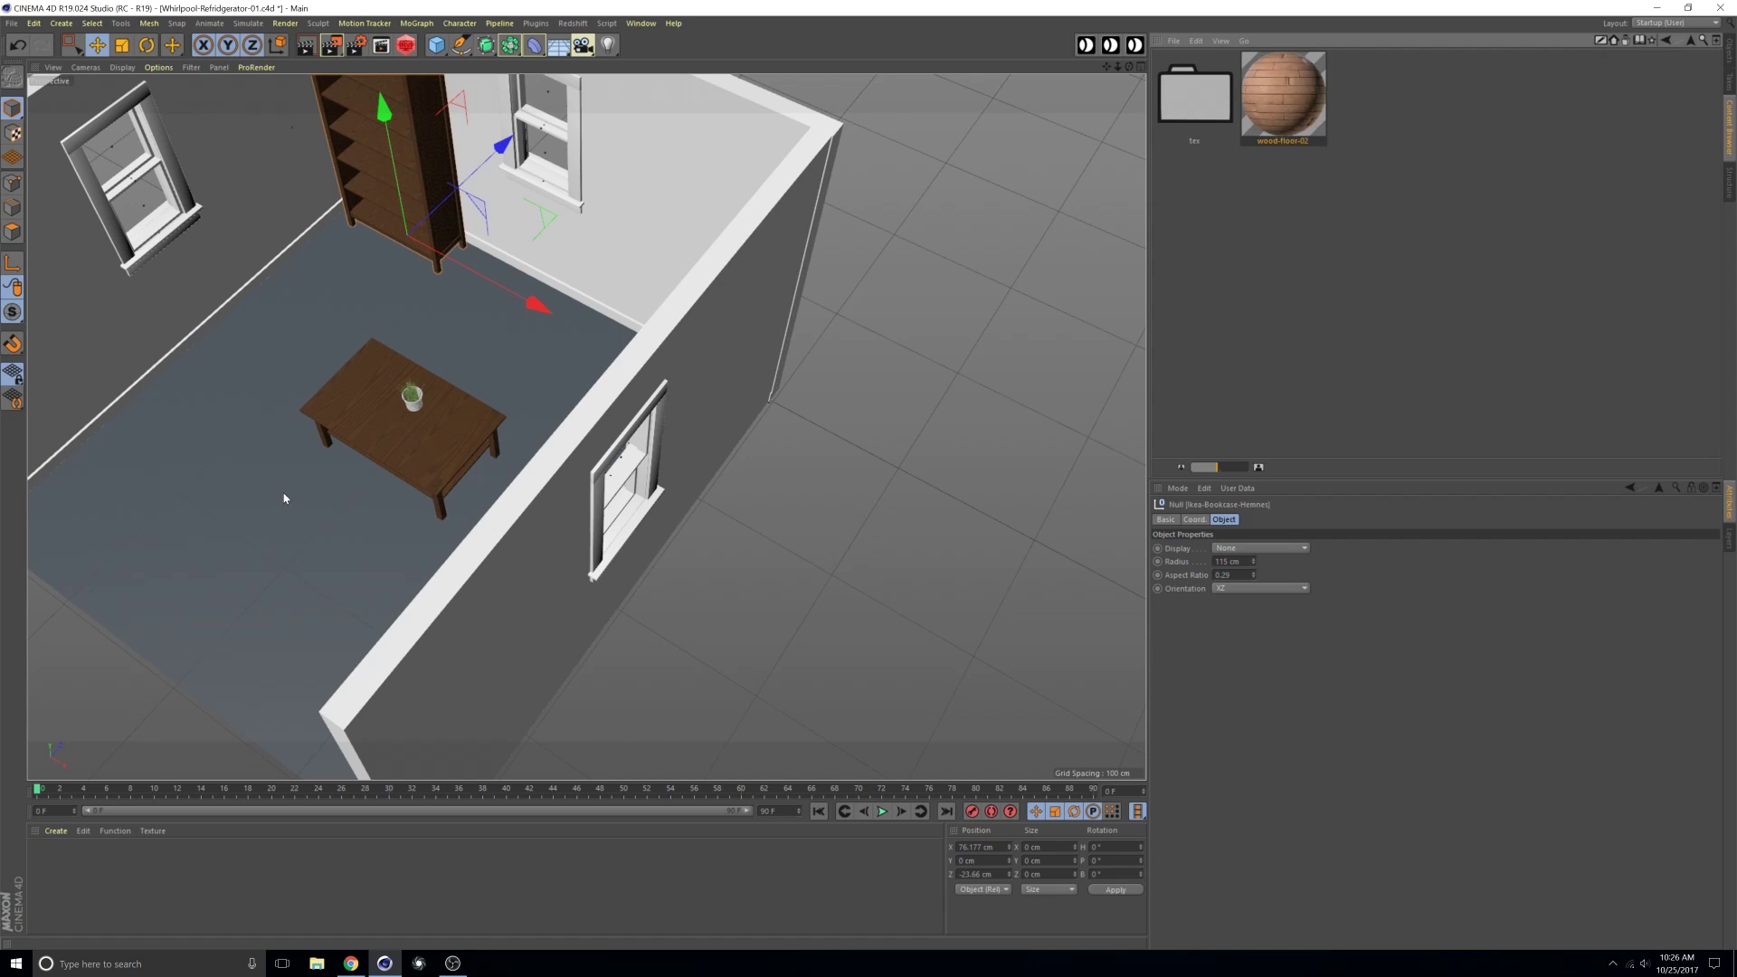
pyautogui.moveTo(284, 499); pyautogui.dragTo(284, 499)
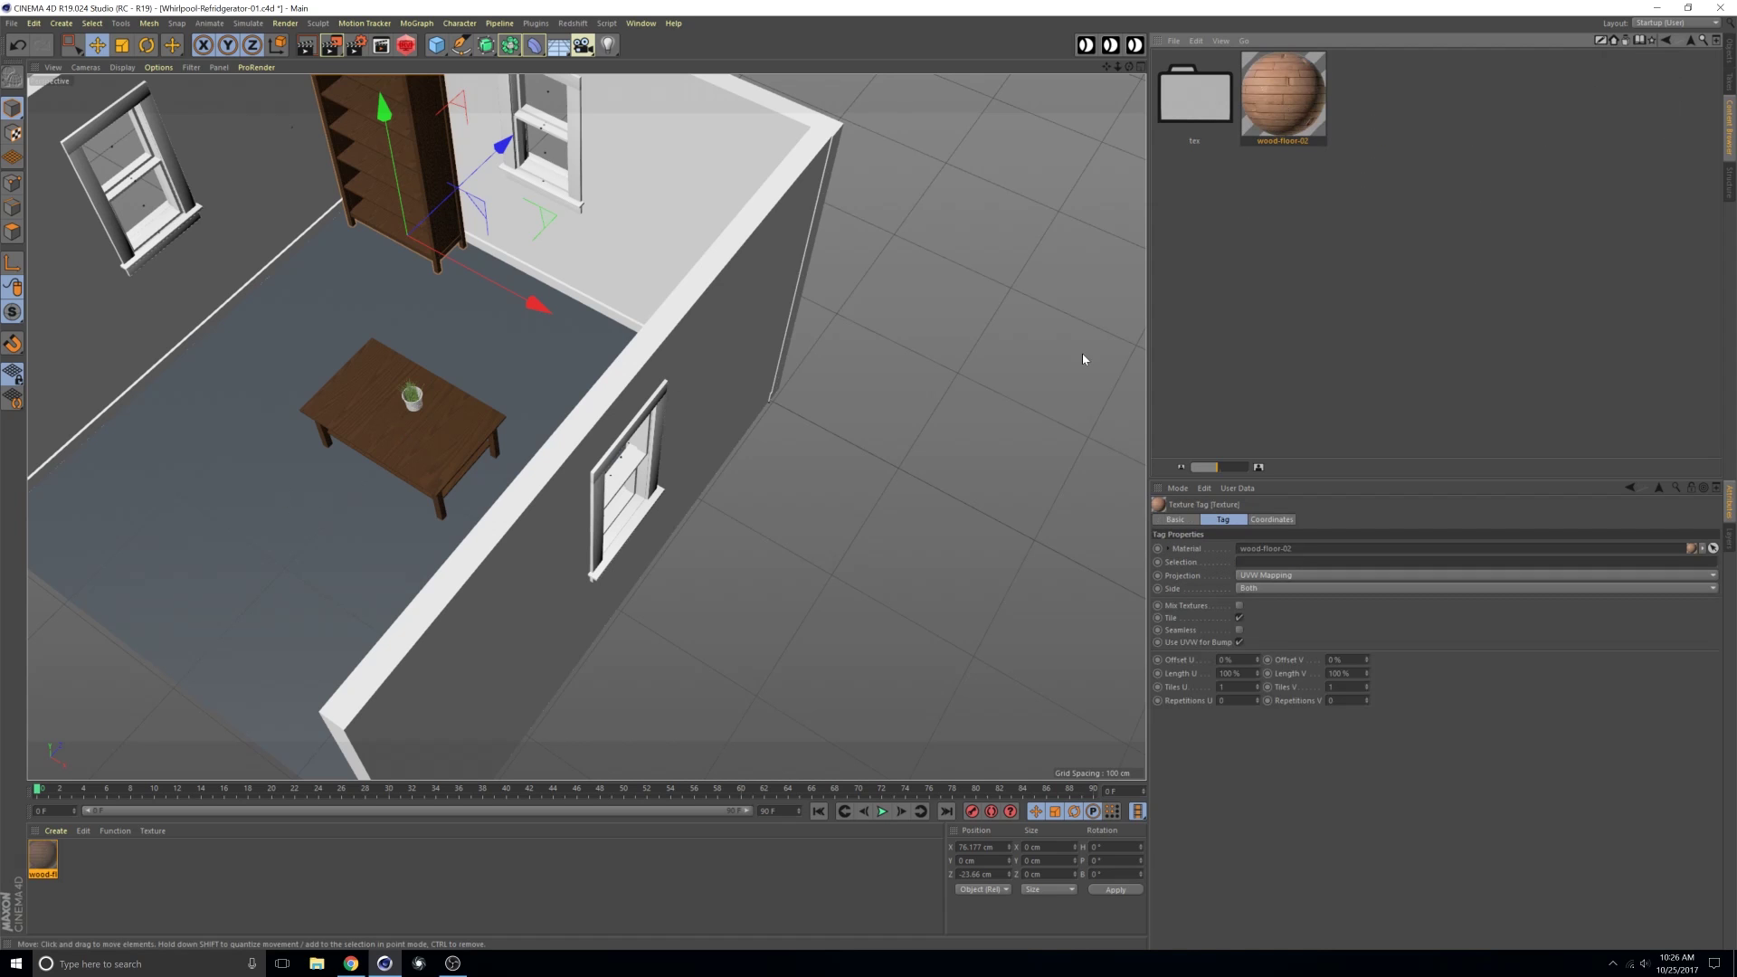
# Add the male-rocker character from the preset libraries and return to the scene's object list.
pyautogui.click(1690, 43)
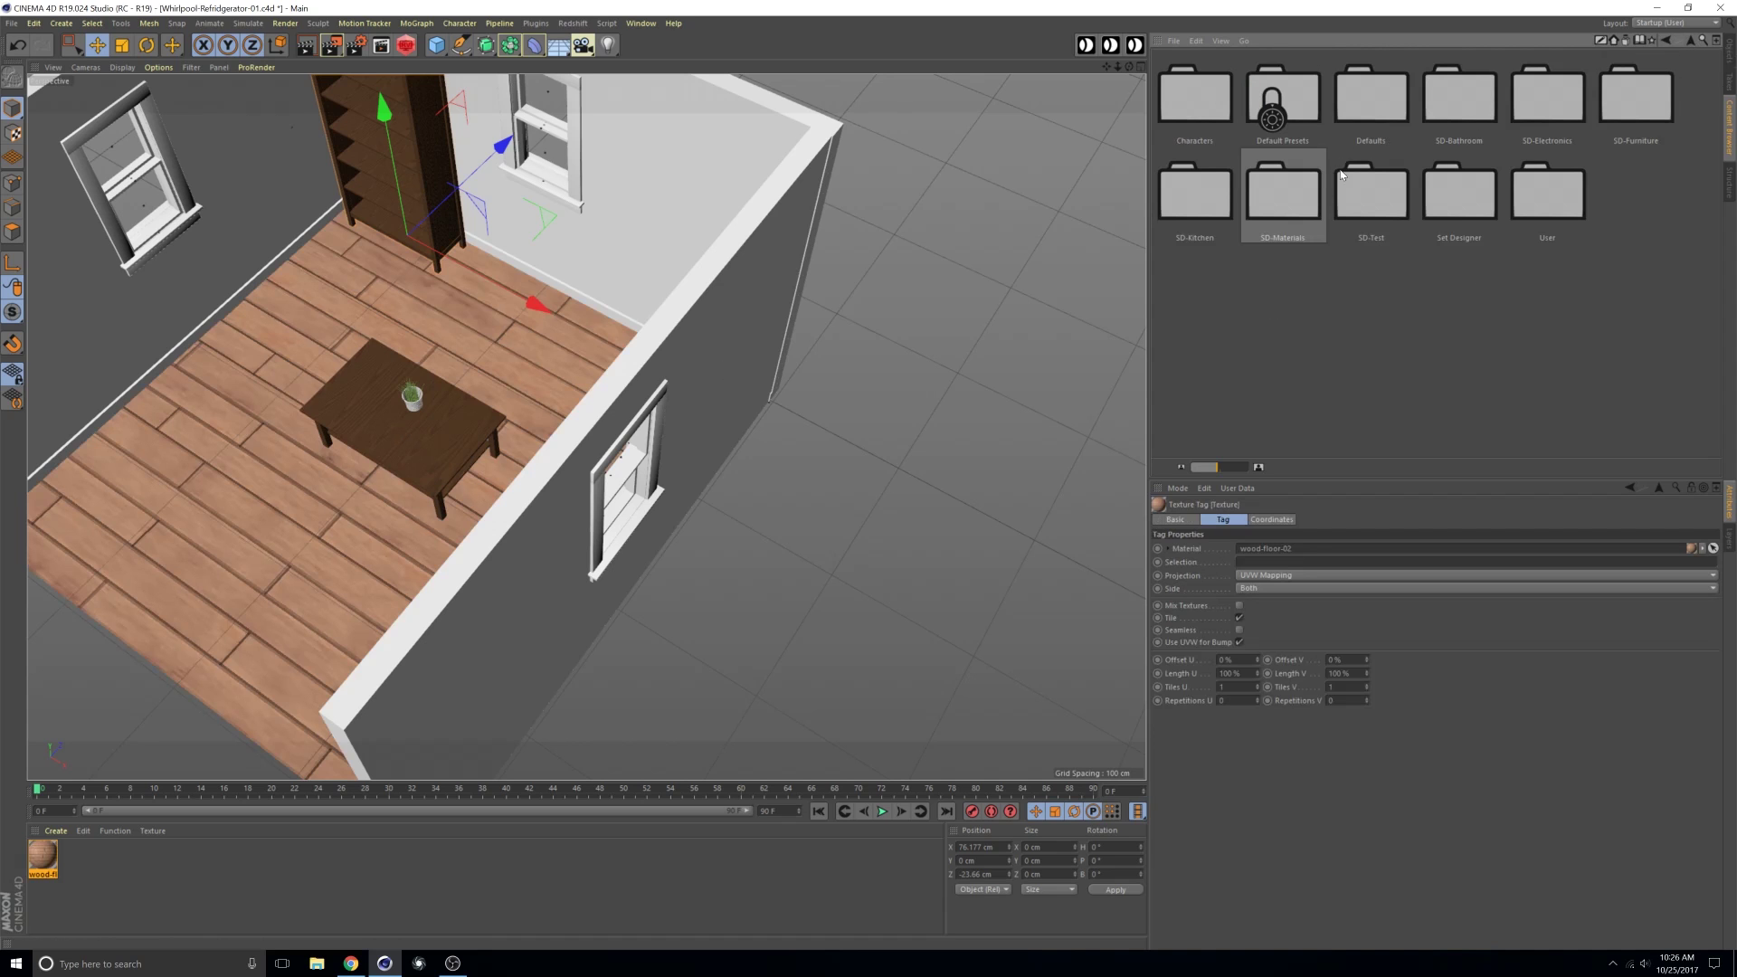
pyautogui.doubleClick(1180, 221)
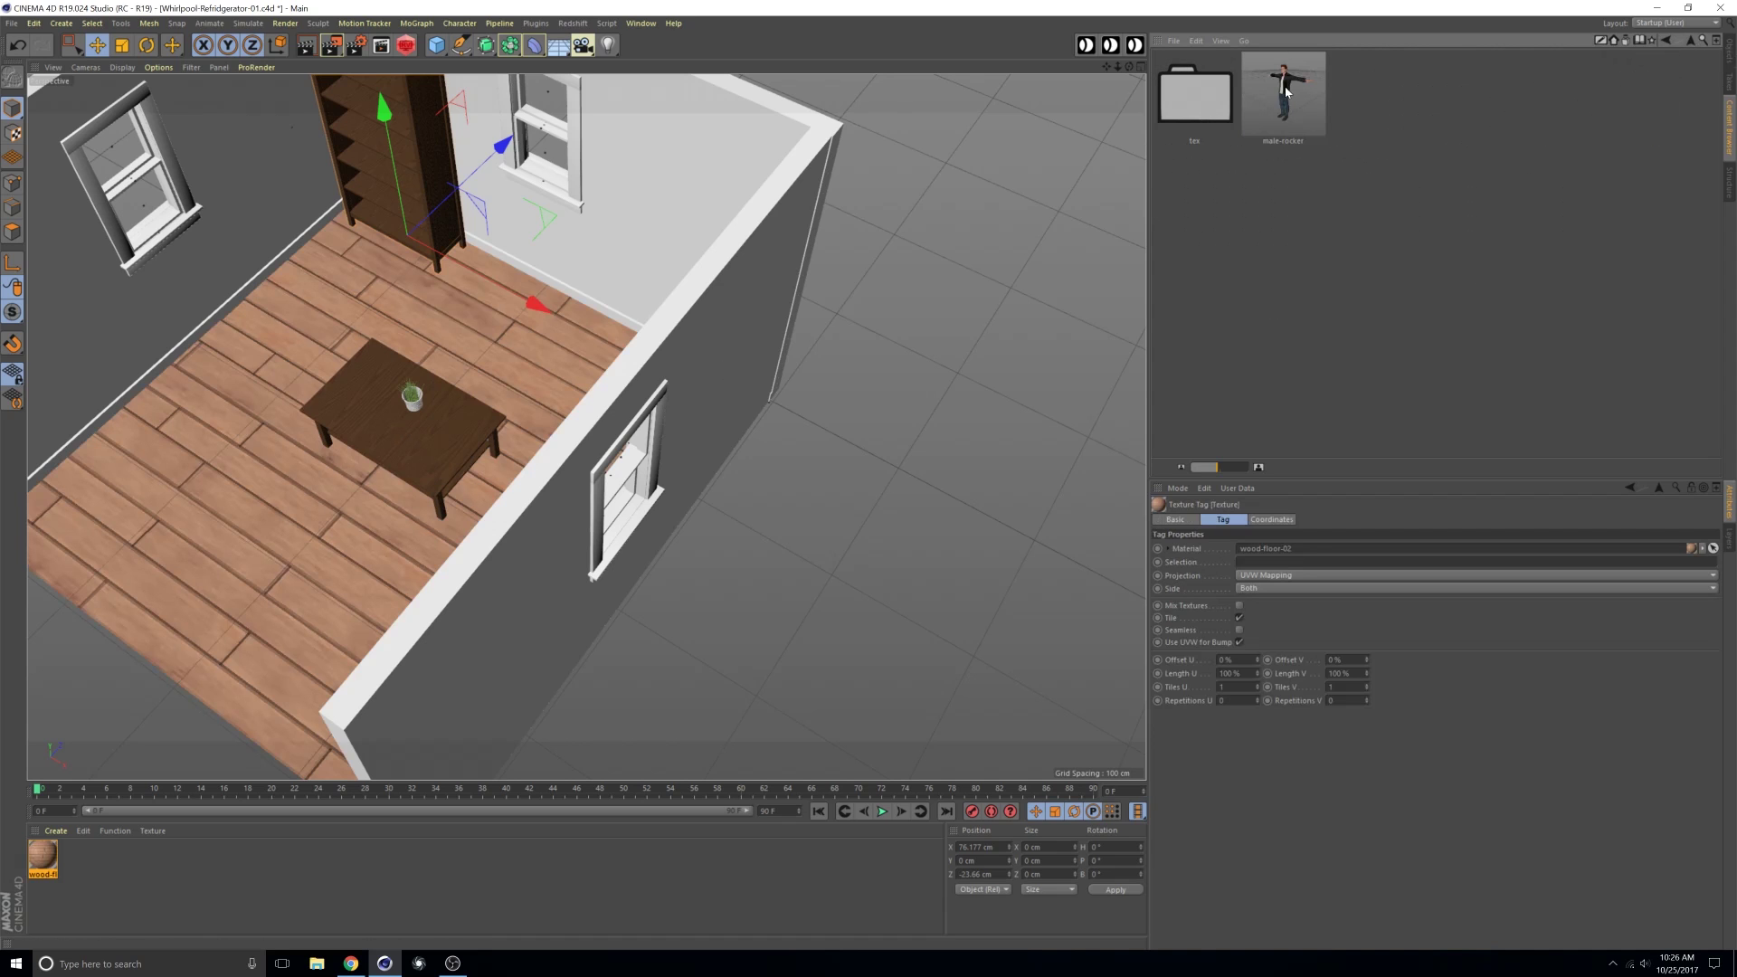
pyautogui.doubleClick(1292, 86)
pyautogui.click(1728, 50)
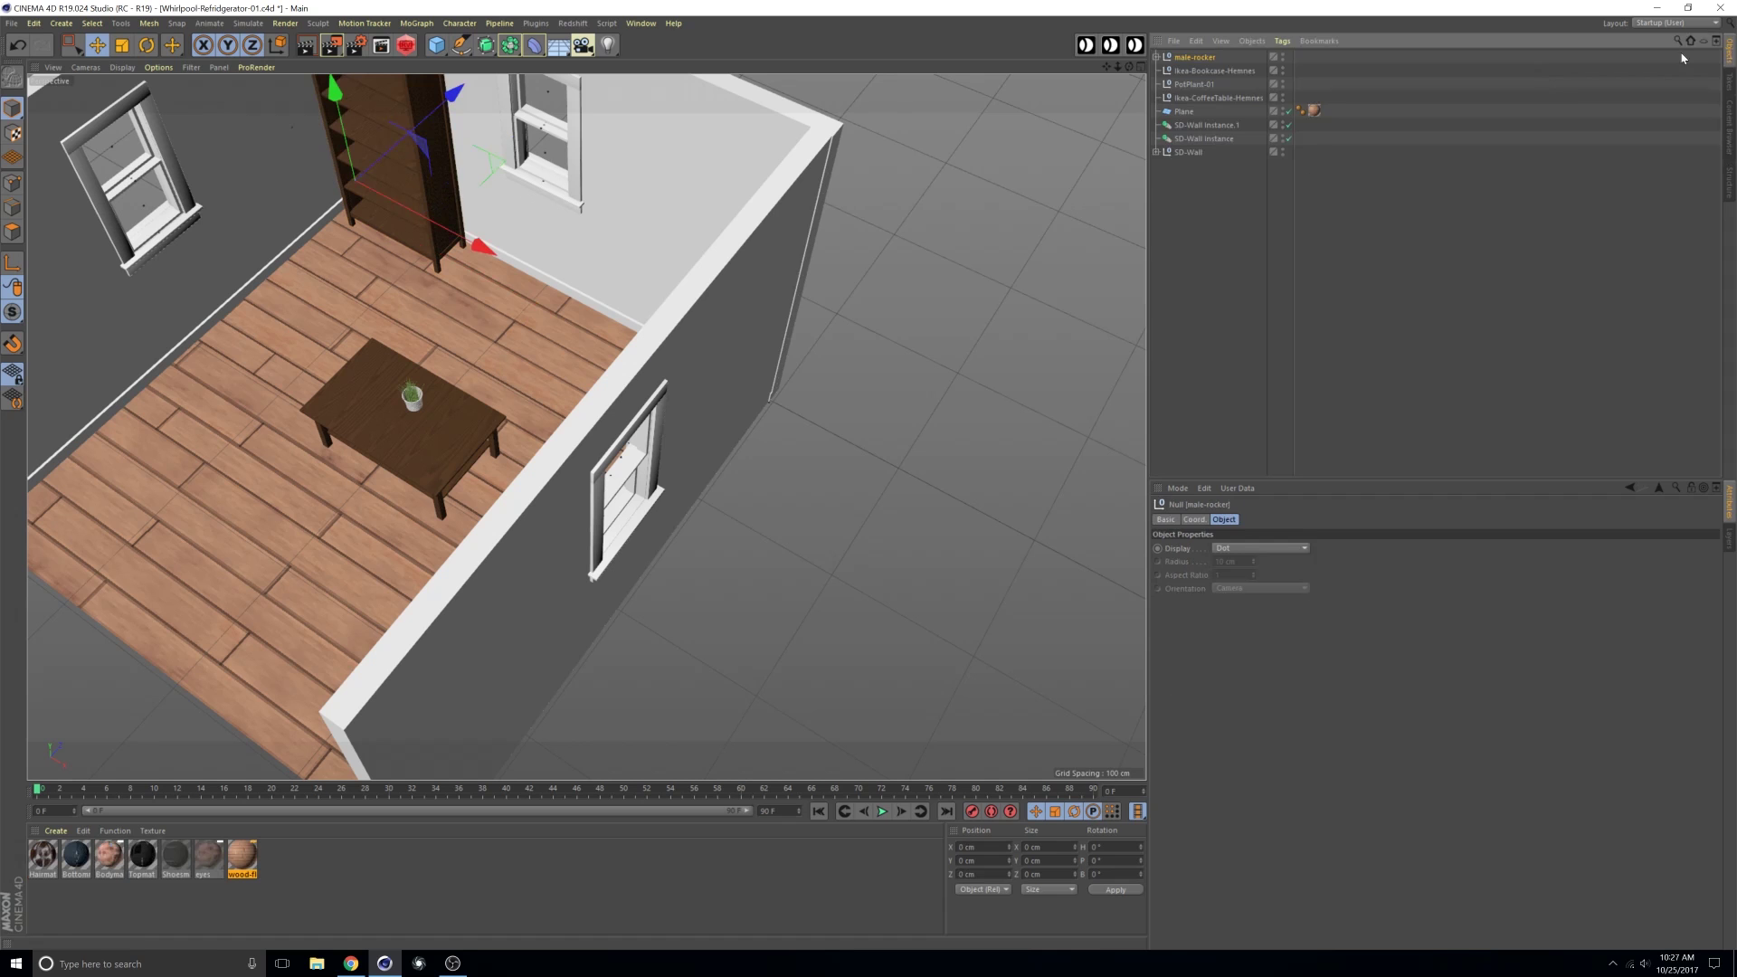
# Move the male-rocker character into the room beside the coffee table, at X about 112 cm and Z about -174 cm.
pyautogui.keyDown('alt'); pyautogui.moveTo(412, 307); pyautogui.dragTo(519, 330, button='middle'); pyautogui.keyUp('alt')
pyautogui.keyDown('alt'); pyautogui.moveTo(519, 335); pyautogui.dragTo(677, 326); pyautogui.keyUp('alt')
pyautogui.keyDown('alt'); pyautogui.moveTo(677, 326); pyautogui.dragTo(503, 354, button='right'); pyautogui.keyUp('alt')
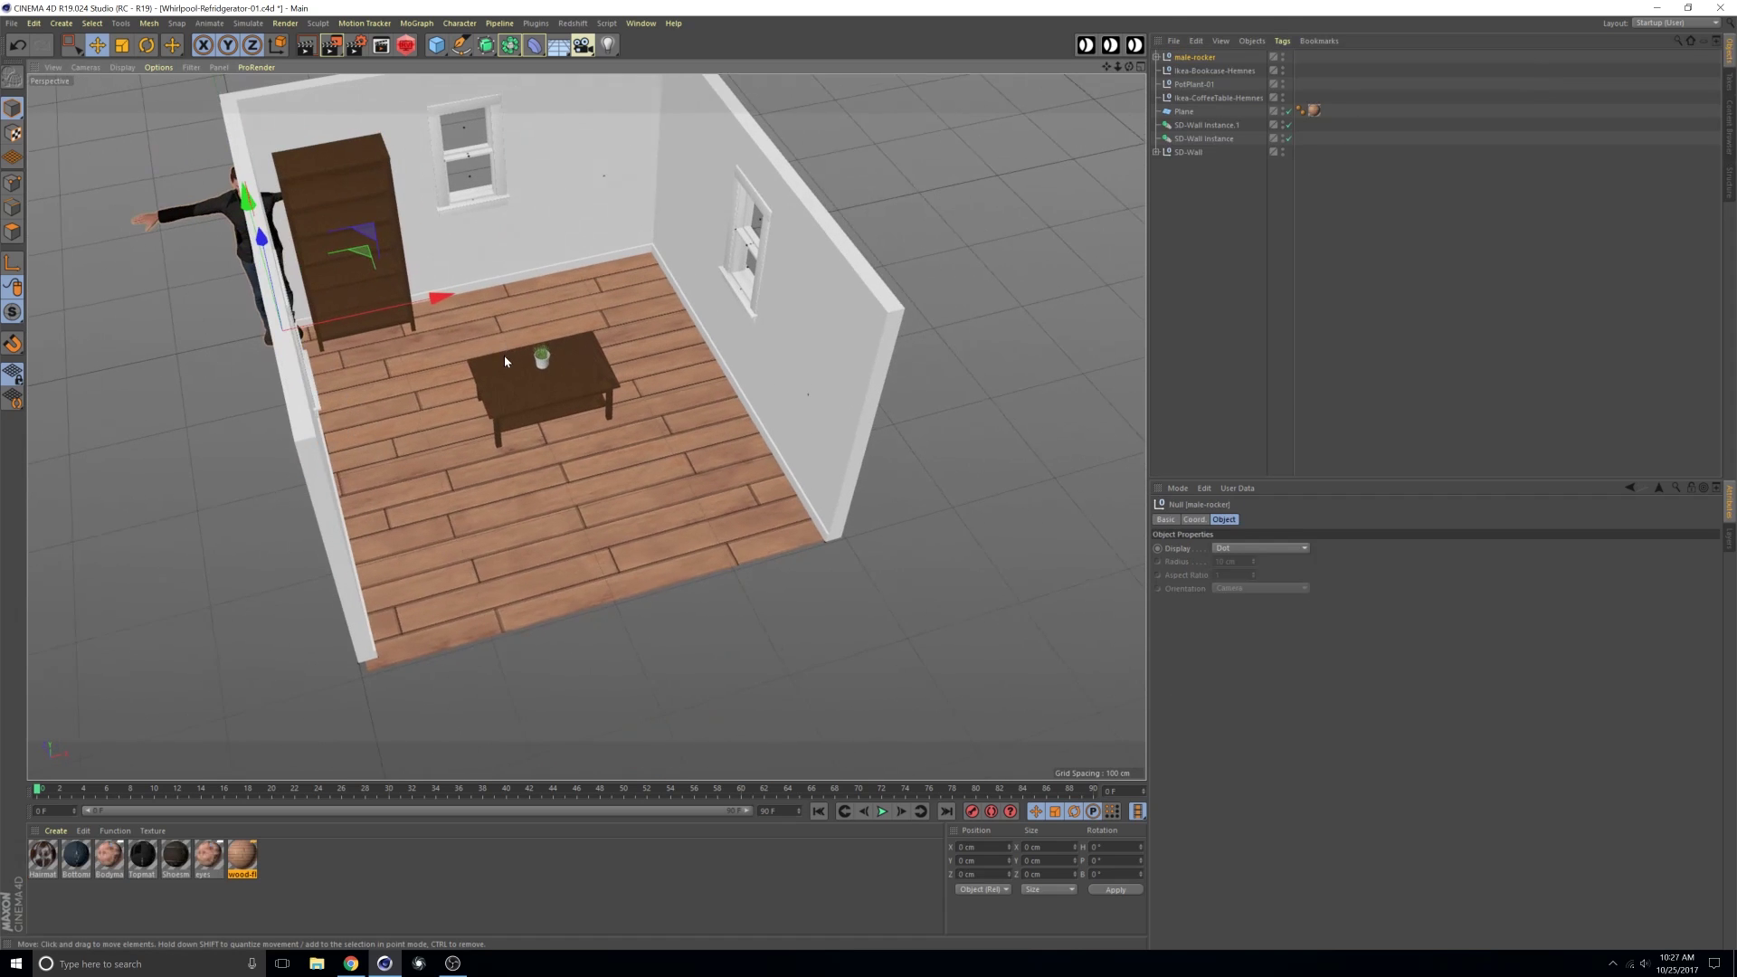
pyautogui.moveTo(362, 263); pyautogui.dragTo(443, 335)
pyautogui.keyDown('alt'); pyautogui.moveTo(443, 334); pyautogui.dragTo(534, 344, button='right'); pyautogui.keyUp('alt')
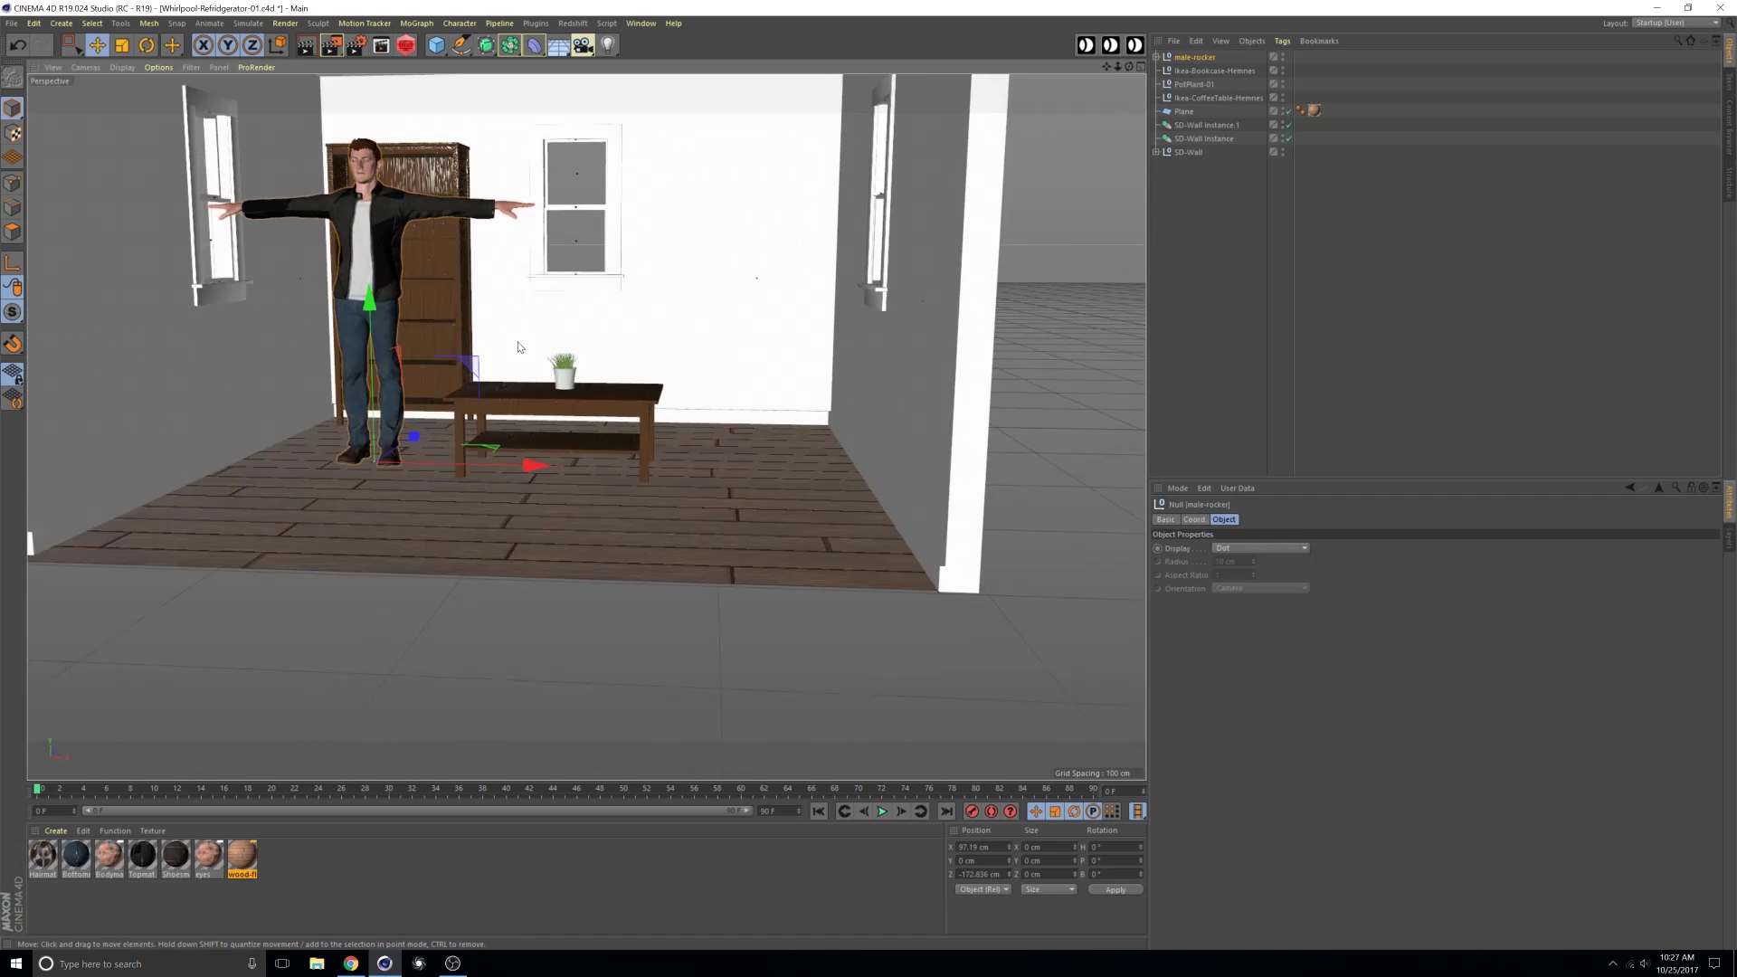
pyautogui.keyDown('alt'); pyautogui.moveTo(534, 344); pyautogui.dragTo(553, 380); pyautogui.keyUp('alt')
pyautogui.moveTo(563, 484); pyautogui.dragTo(588, 485)
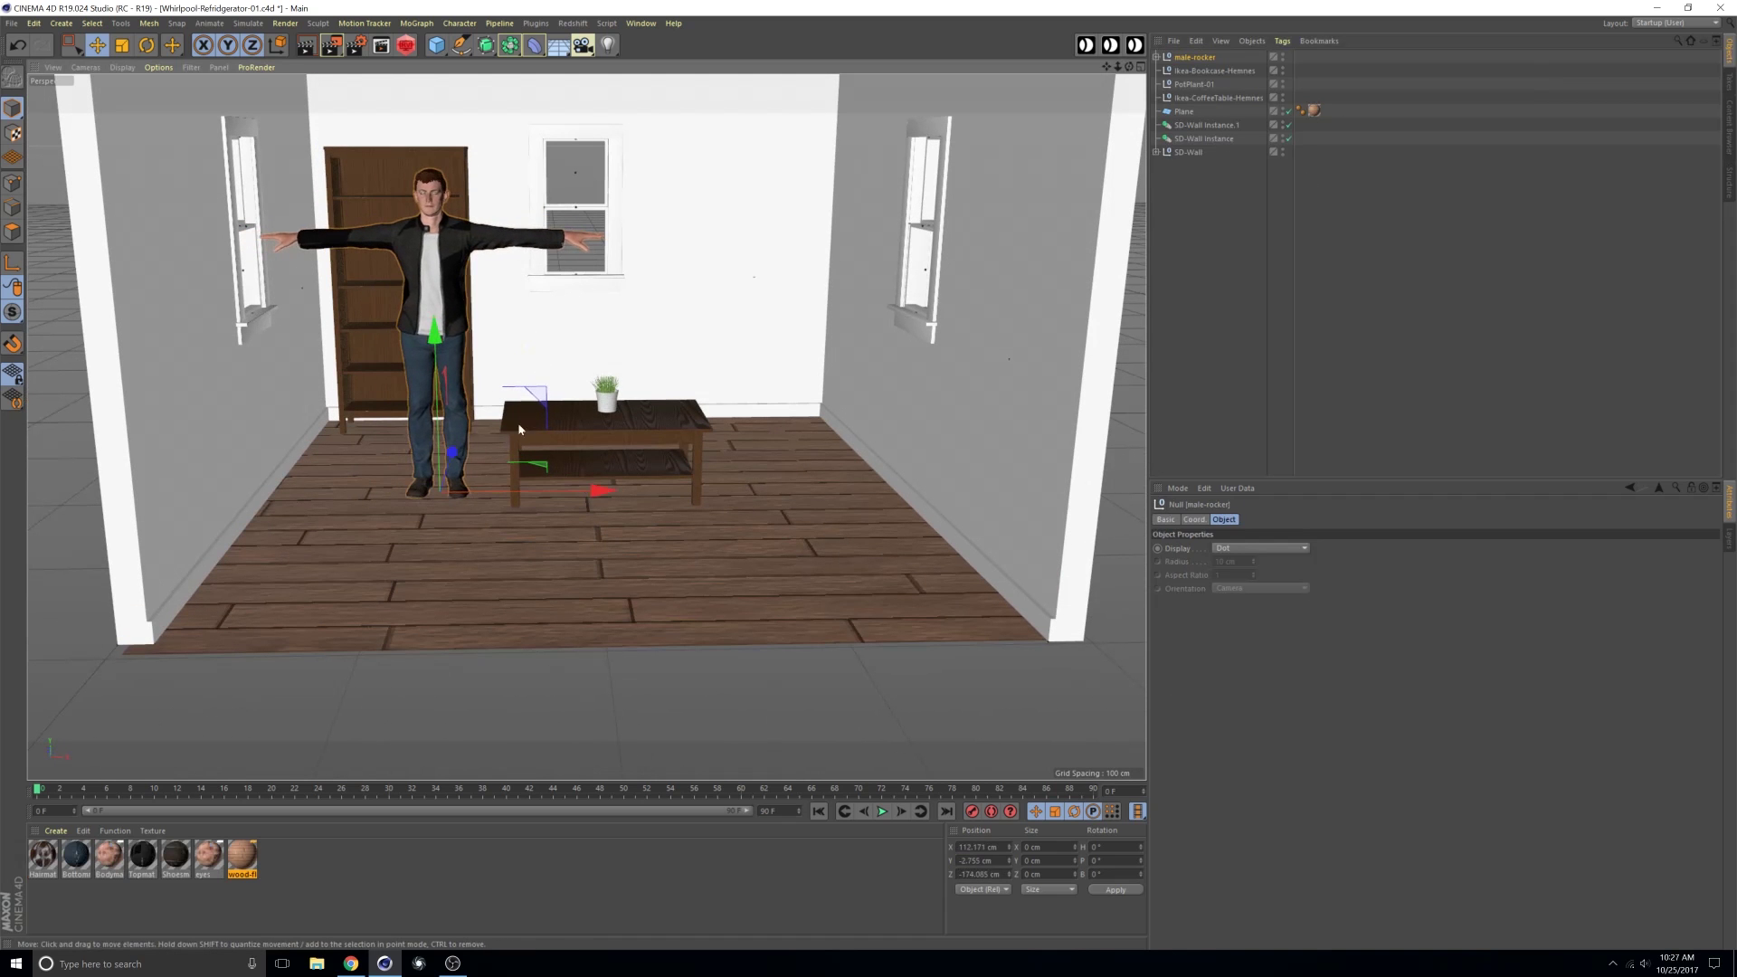
# Examine the male-rocker character up close, including the face.
pyautogui.moveTo(423, 309)
pyautogui.keyDown('alt'); pyautogui.mouseDown()
pyautogui.moveTo(402, 302)
pyautogui.moveTo(433, 305)
pyautogui.mouseUp(); pyautogui.keyUp('alt')
pyautogui.keyDown('alt'); pyautogui.moveTo(443, 306); pyautogui.dragTo(561, 344, button='right'); pyautogui.keyUp('alt')
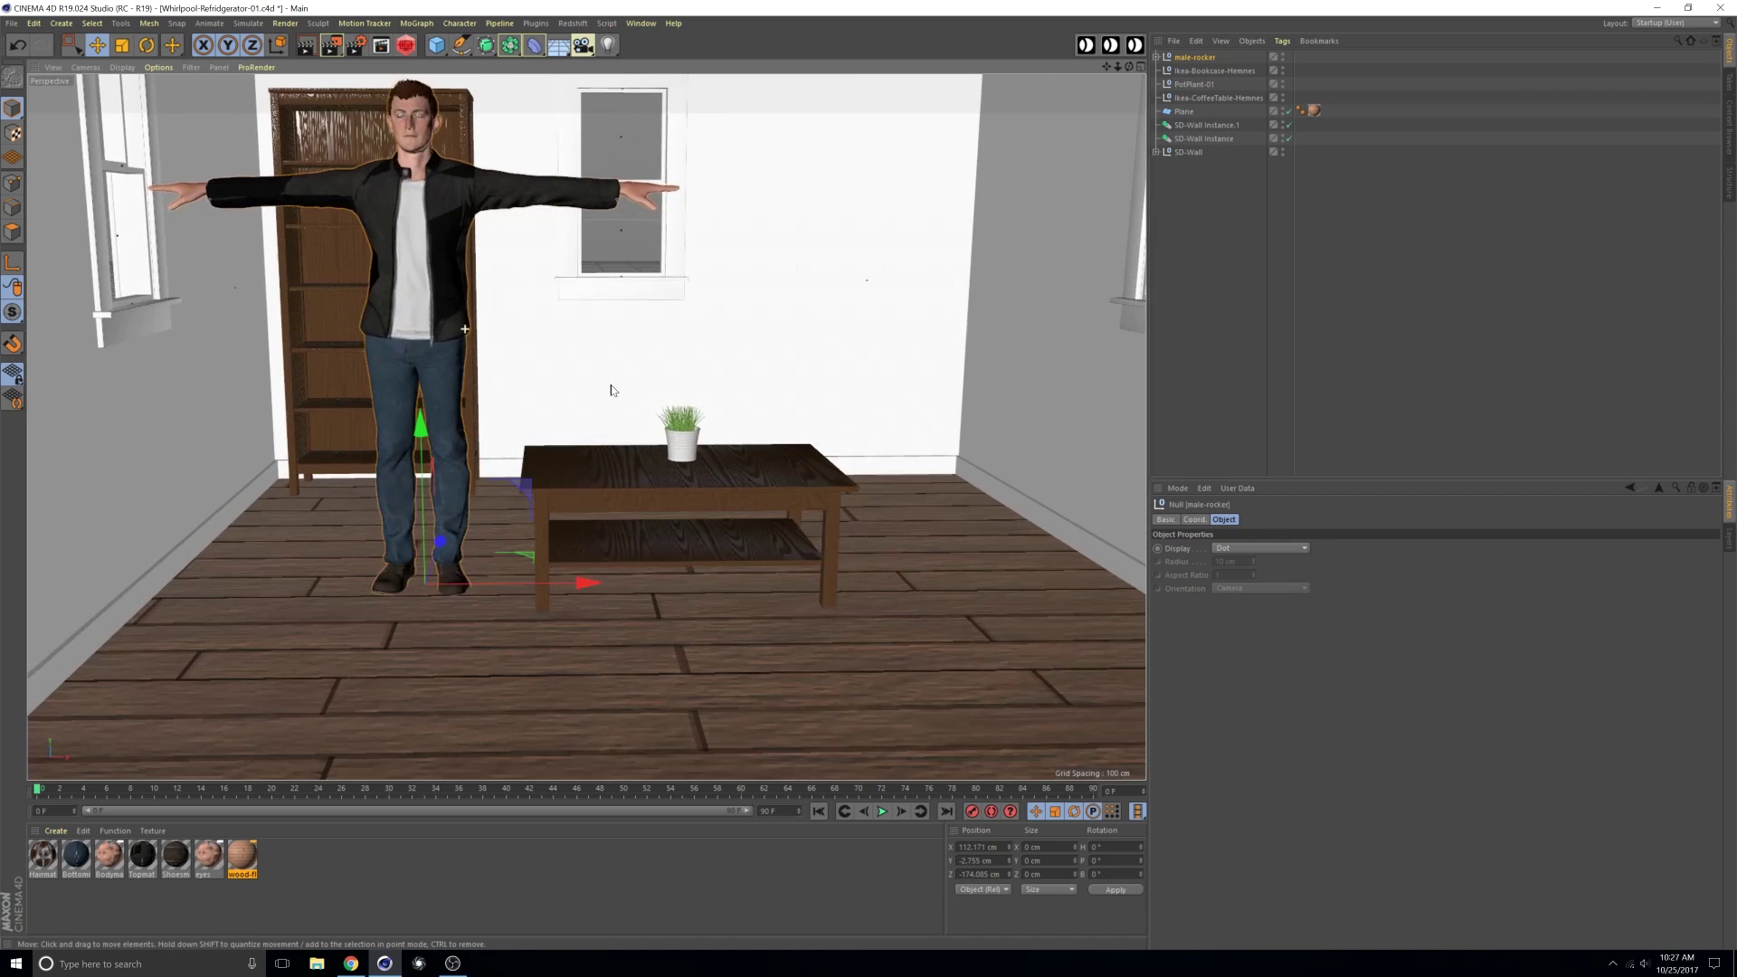
pyautogui.keyDown('alt'); pyautogui.moveTo(609, 388); pyautogui.dragTo(504, 355, button='middle'); pyautogui.keyUp('alt')
pyautogui.keyDown('alt'); pyautogui.moveTo(501, 410); pyautogui.dragTo(503, 433); pyautogui.keyUp('alt')
pyautogui.keyDown('alt'); pyautogui.moveTo(346, 226); pyautogui.dragTo(428, 386, button='middle'); pyautogui.keyUp('alt')
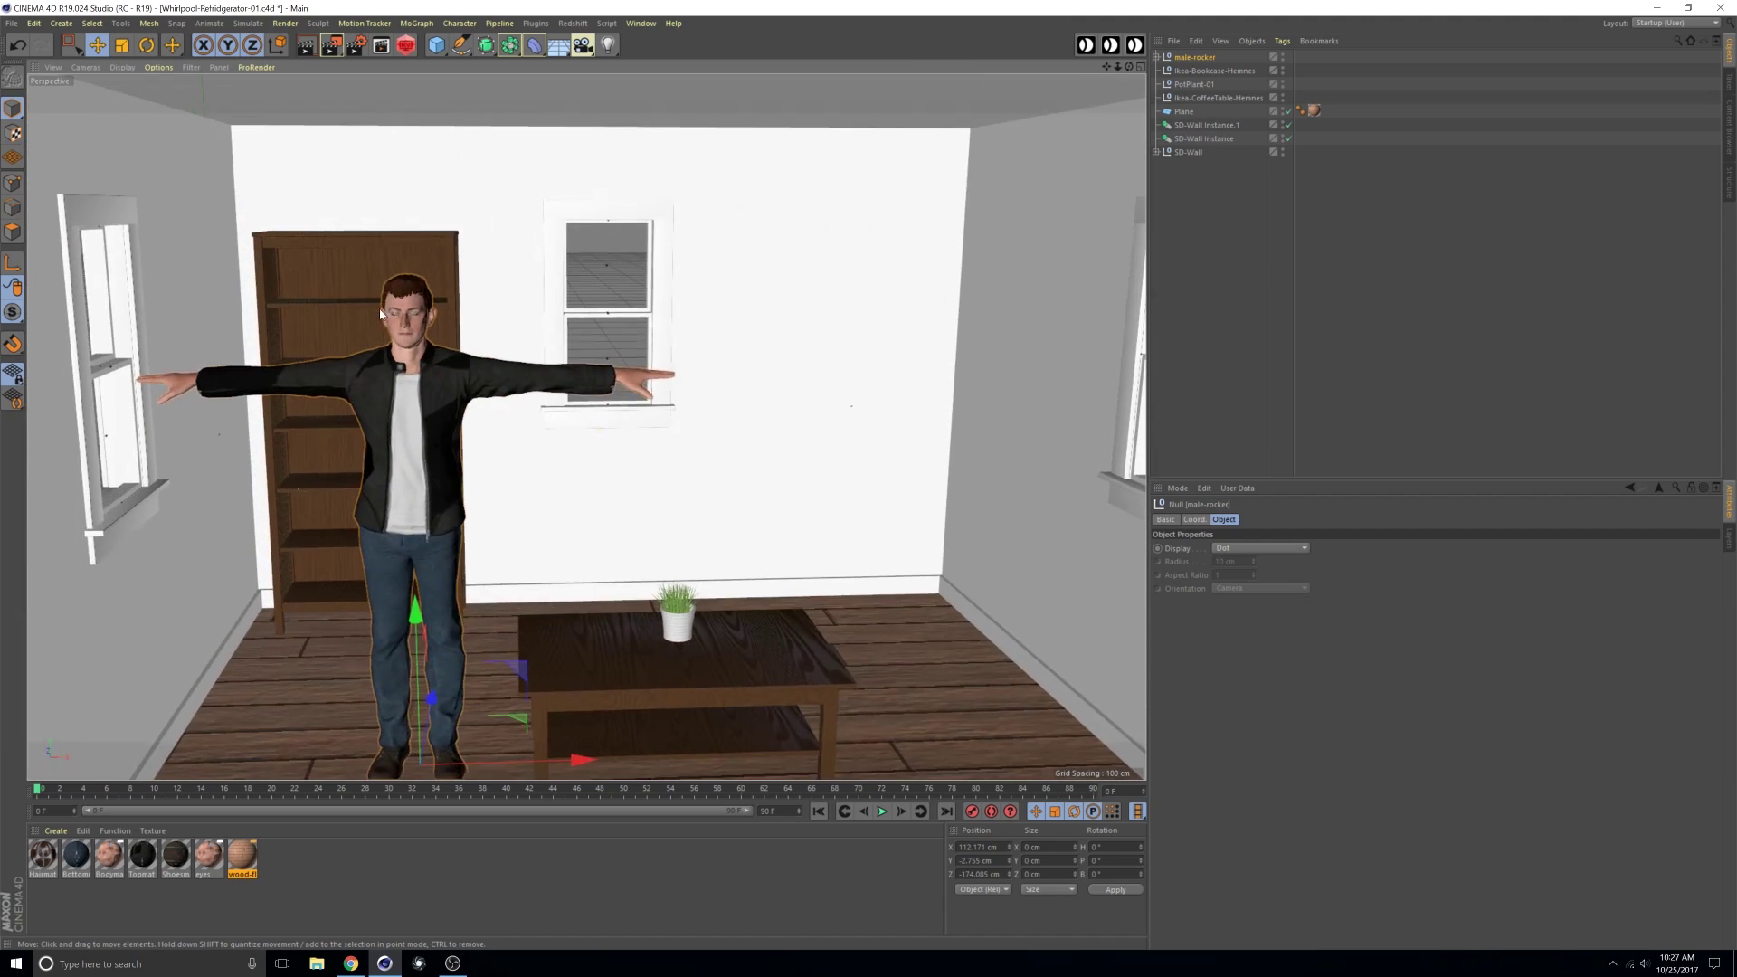
pyautogui.keyDown('alt'); pyautogui.moveTo(379, 309); pyautogui.dragTo(577, 331, button='right'); pyautogui.keyUp('alt')
pyautogui.keyDown('alt'); pyautogui.moveTo(676, 442); pyautogui.dragTo(609, 349, button='middle'); pyautogui.keyUp('alt')
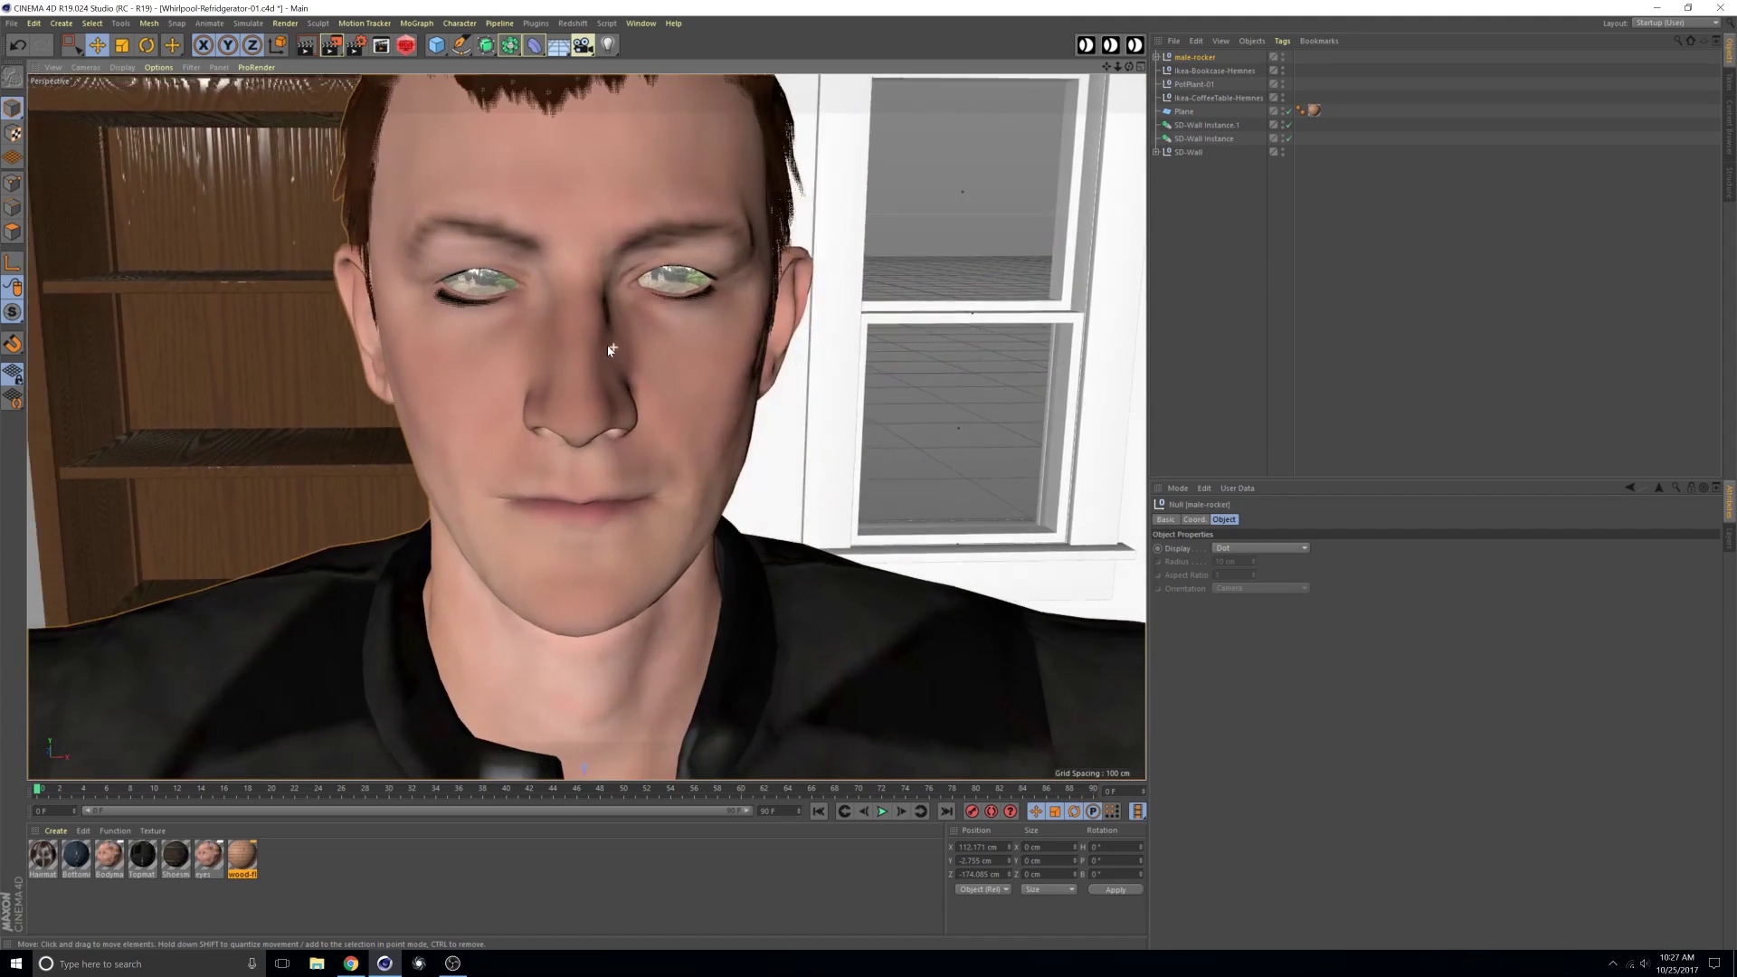
pyautogui.keyDown('alt'); pyautogui.moveTo(785, 398); pyautogui.dragTo(624, 432, button='right'); pyautogui.keyUp('alt')
# Examine the whole furnished room from the front and select the floor plane.
pyautogui.scroll(-8, 930, 545)
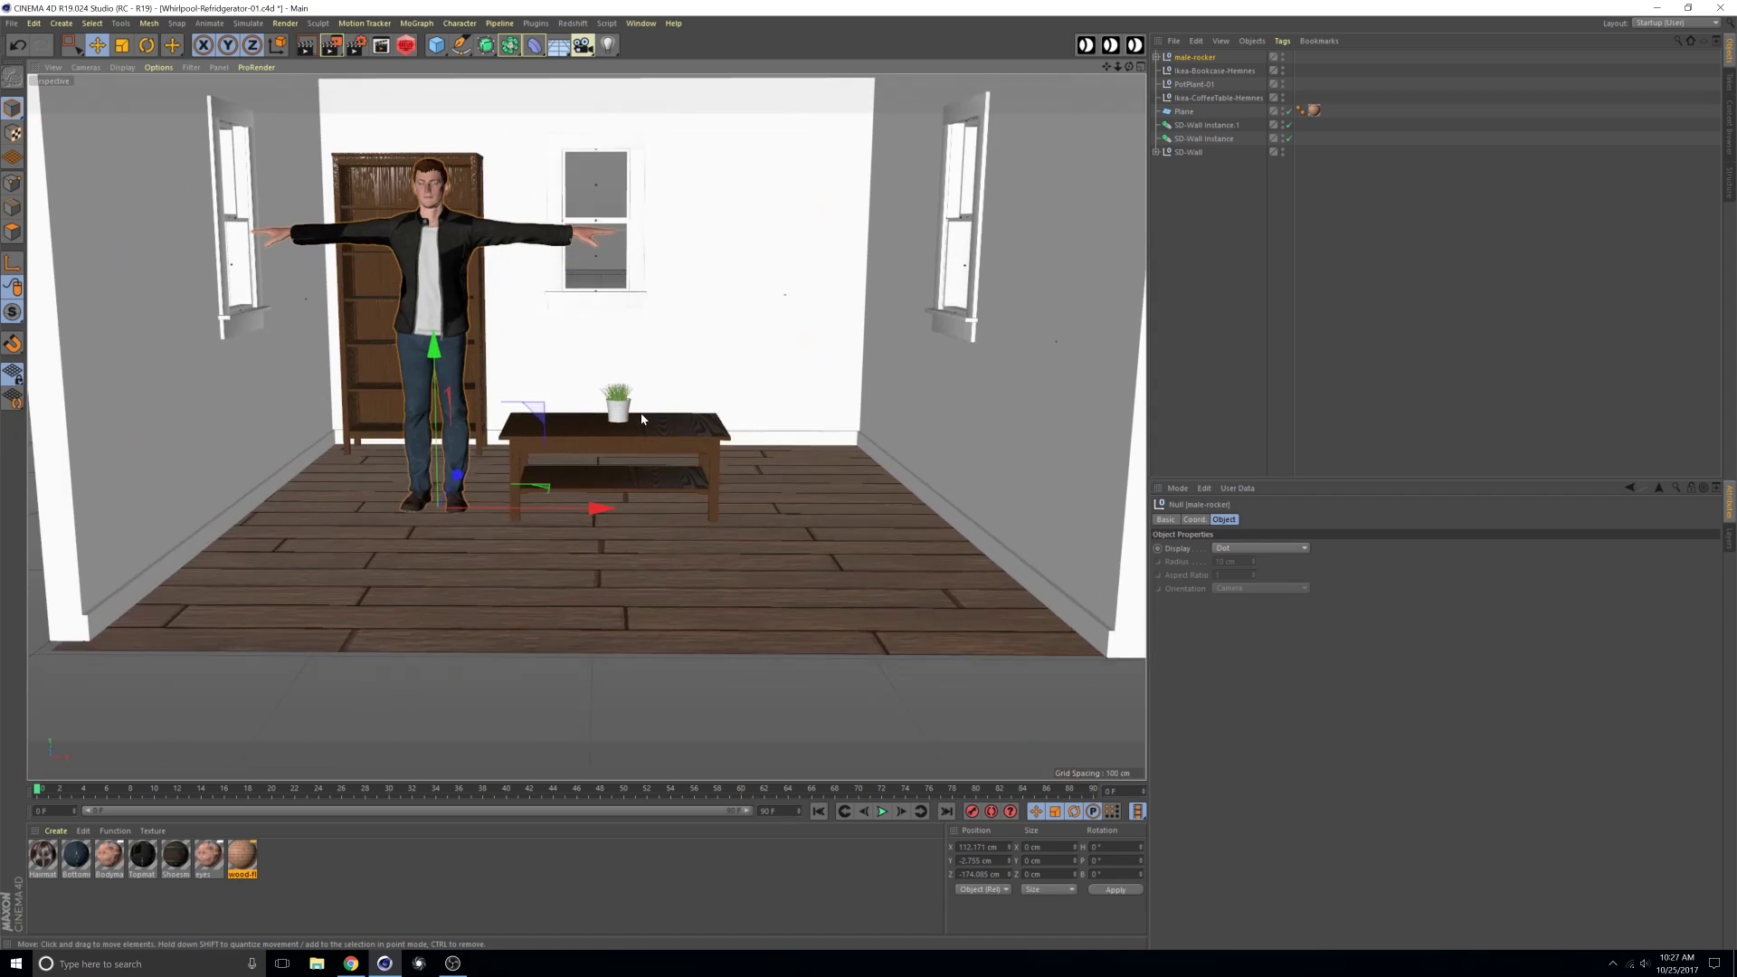
pyautogui.scroll(3, 727, 429)
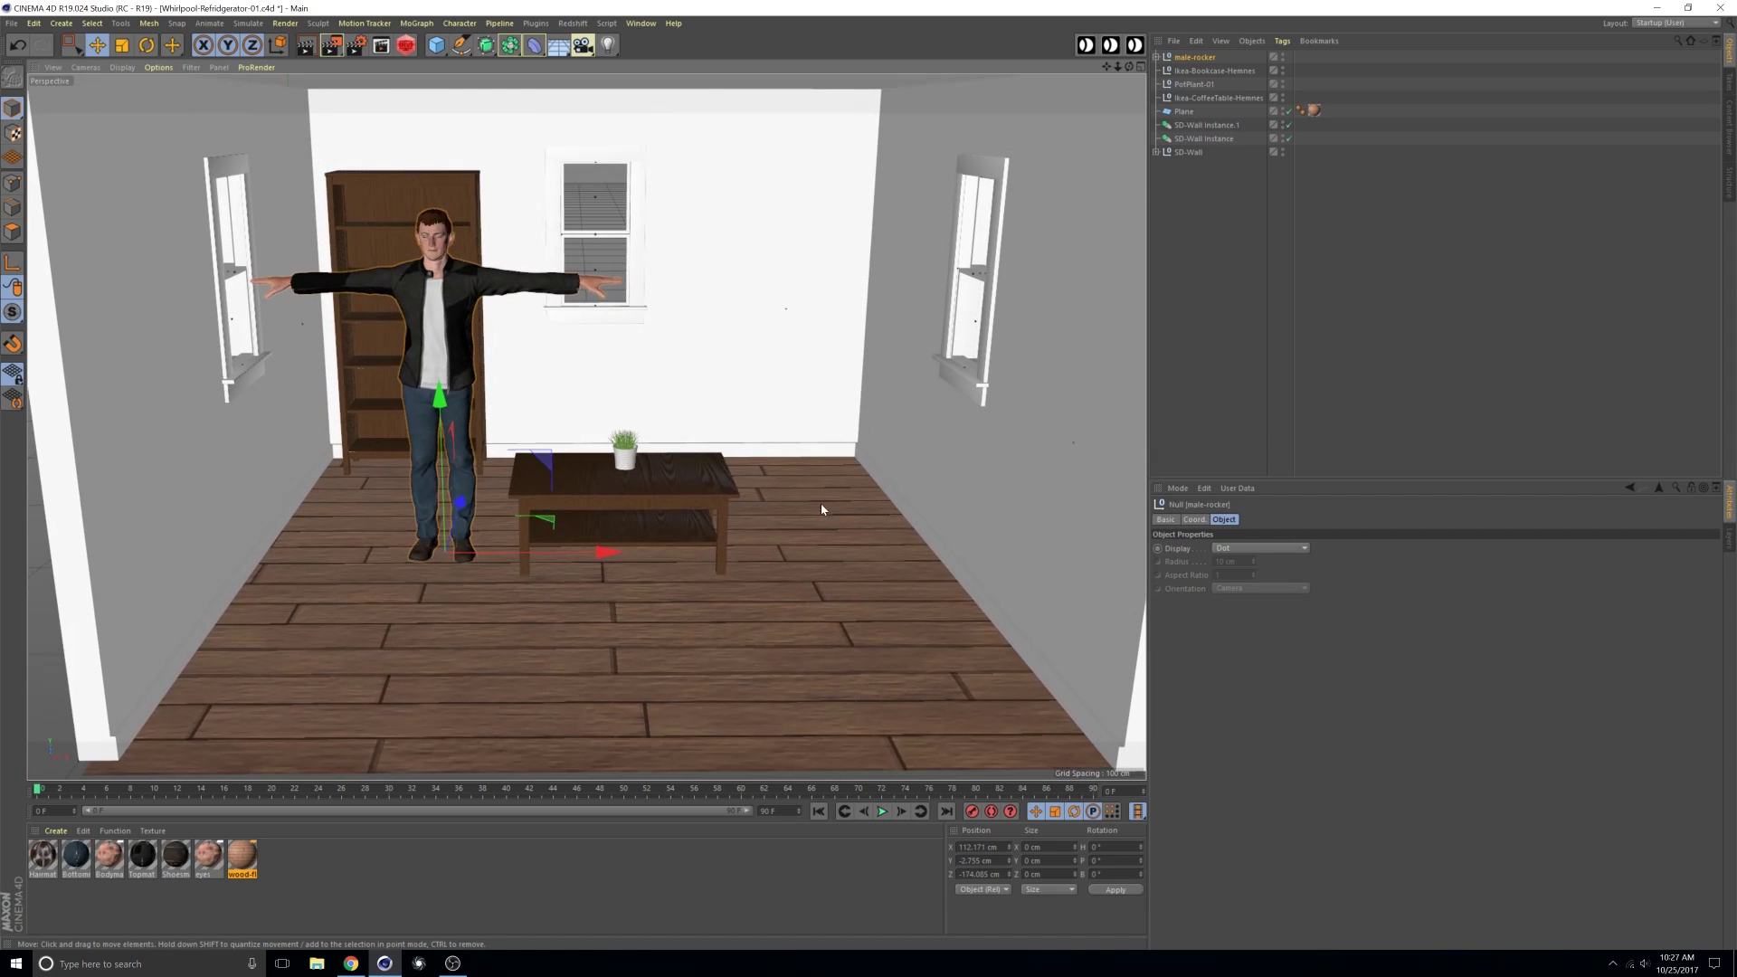
pyautogui.keyDown('alt'); pyautogui.moveTo(821, 507); pyautogui.dragTo(722, 471, button='right'); pyautogui.keyUp('alt')
pyautogui.keyDown('alt'); pyautogui.moveTo(722, 471); pyautogui.dragTo(647, 470, button='middle'); pyautogui.keyUp('alt')
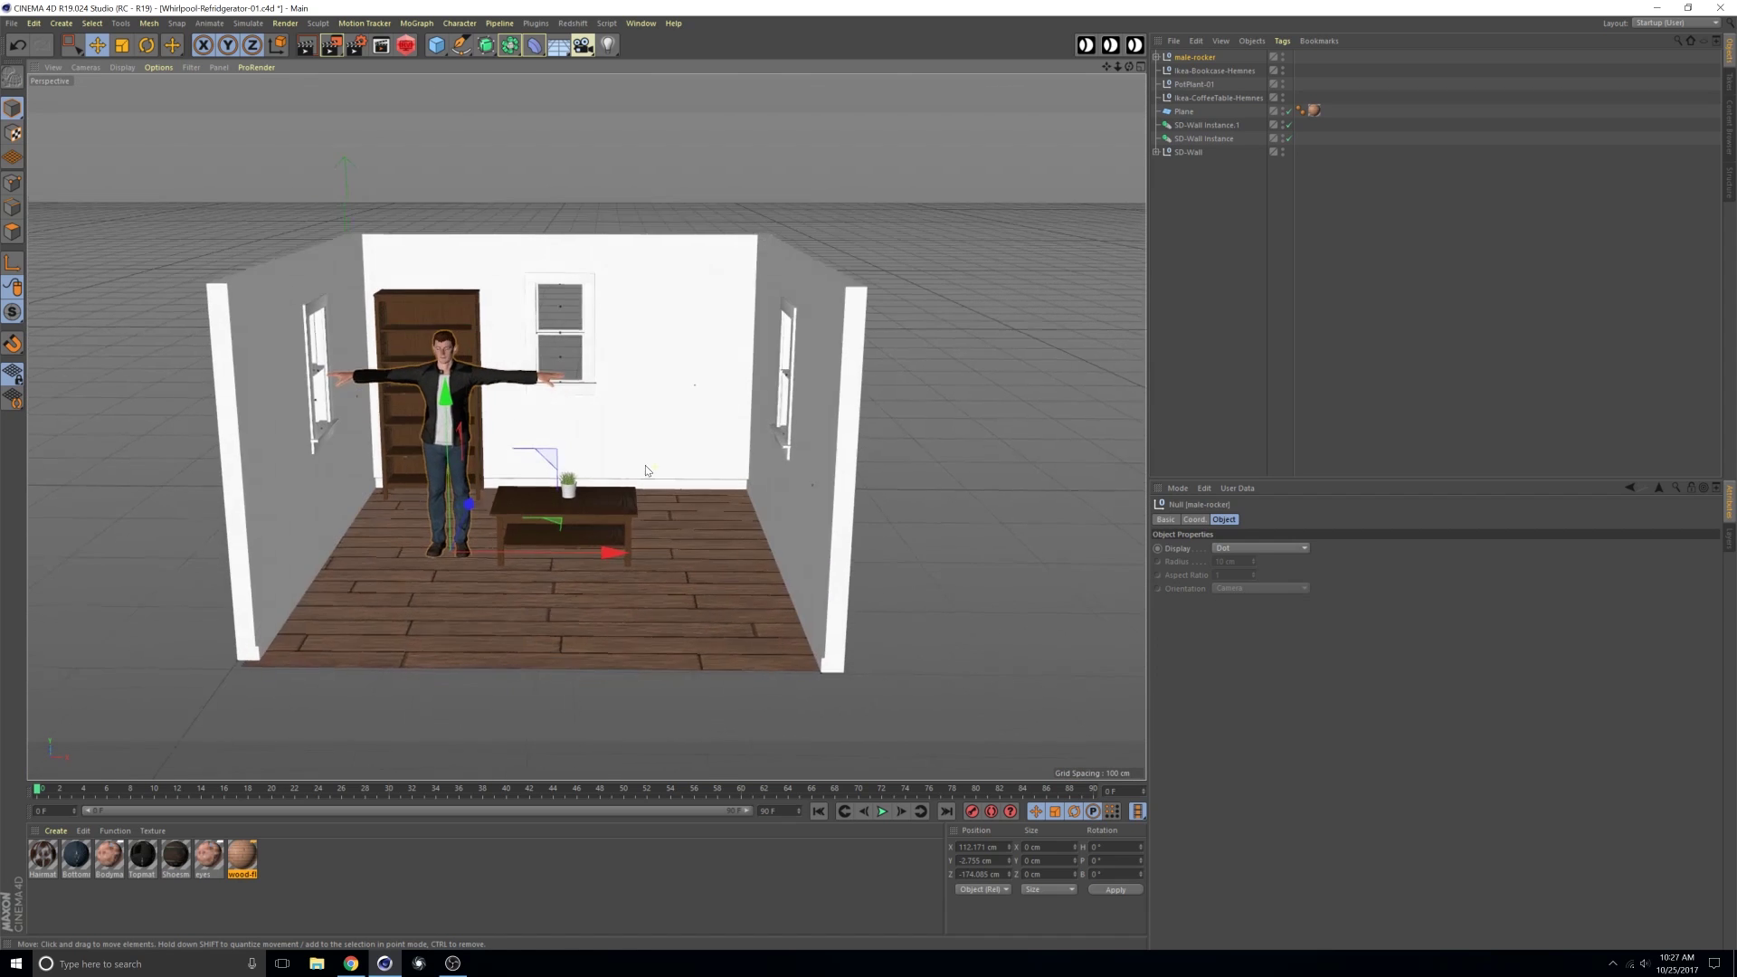
pyautogui.scroll(5, 645, 471)
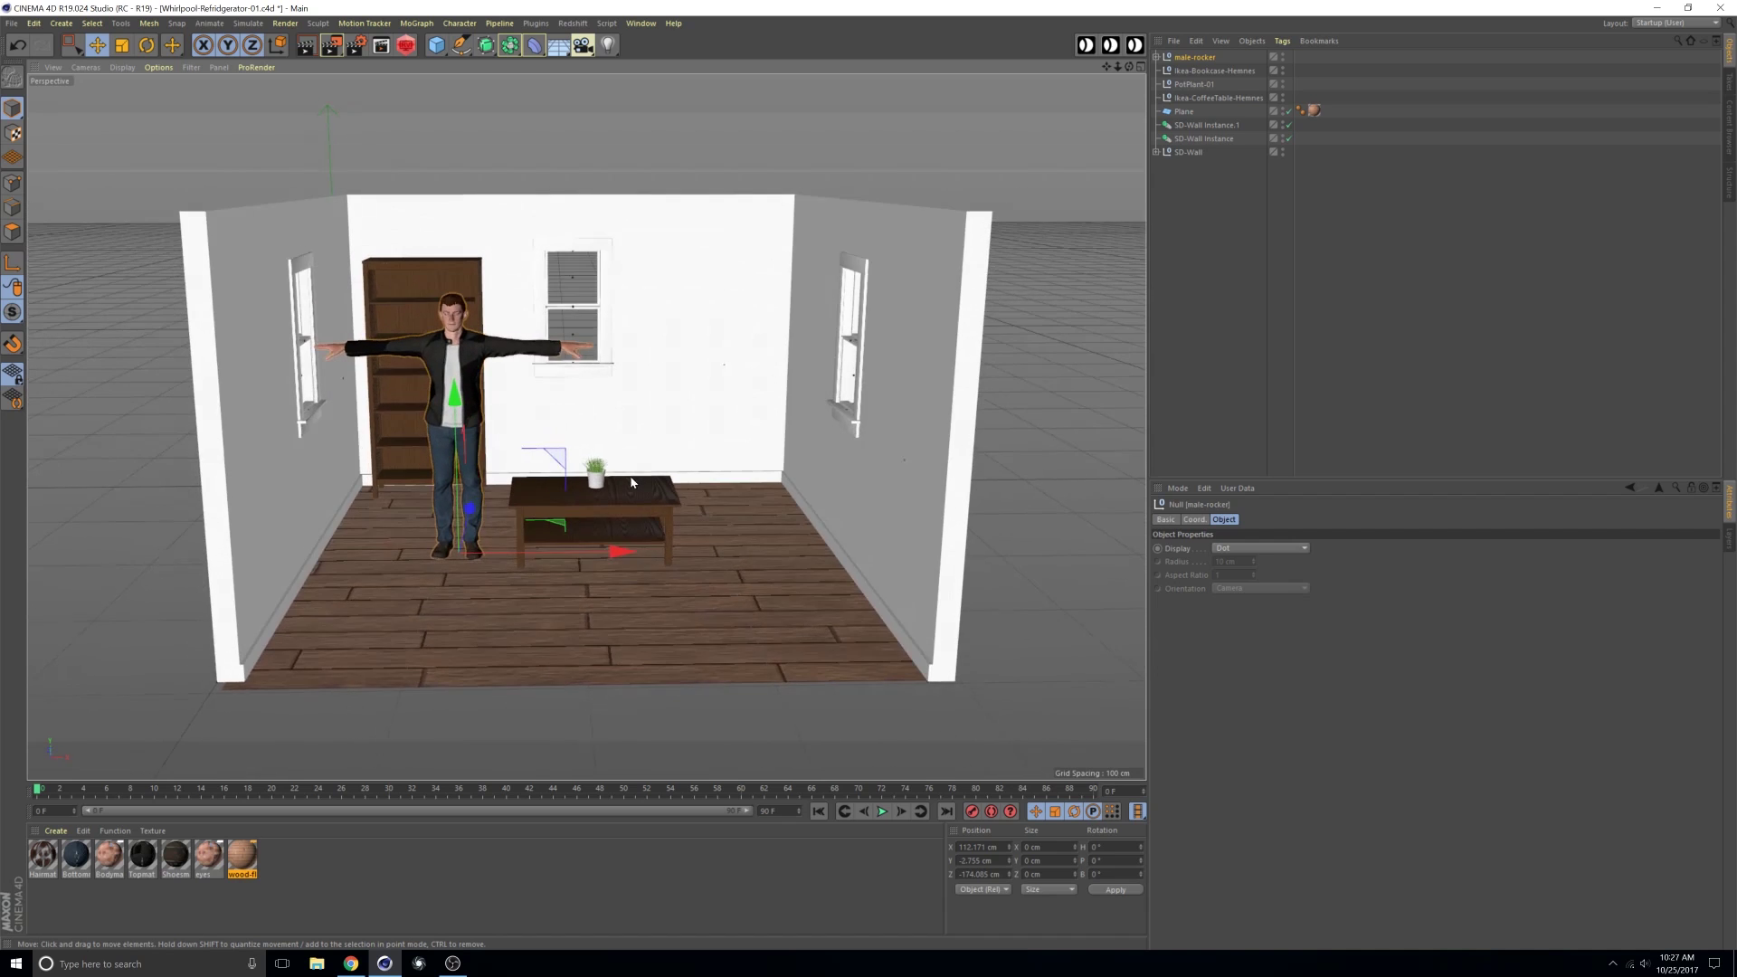
pyautogui.scroll(2, 632, 482)
pyautogui.click(740, 608)
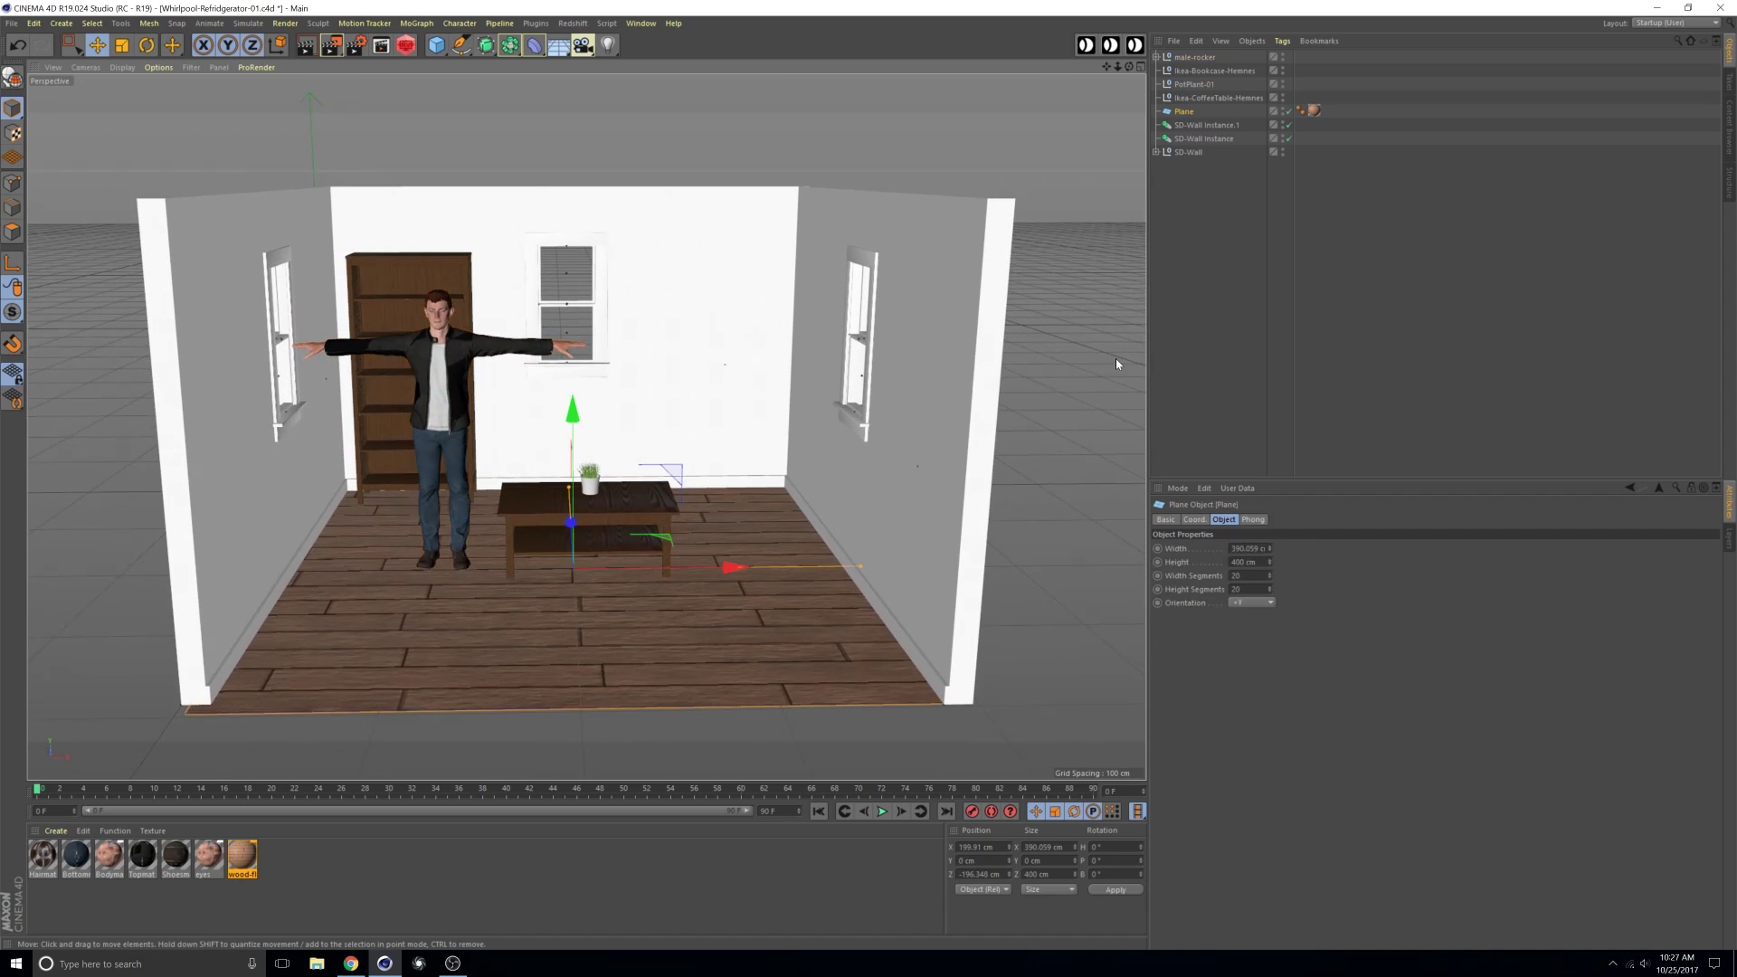
# Set the projection of the floor plane's wood texture to Cubic and deselect the plane.
pyautogui.click(1313, 111)
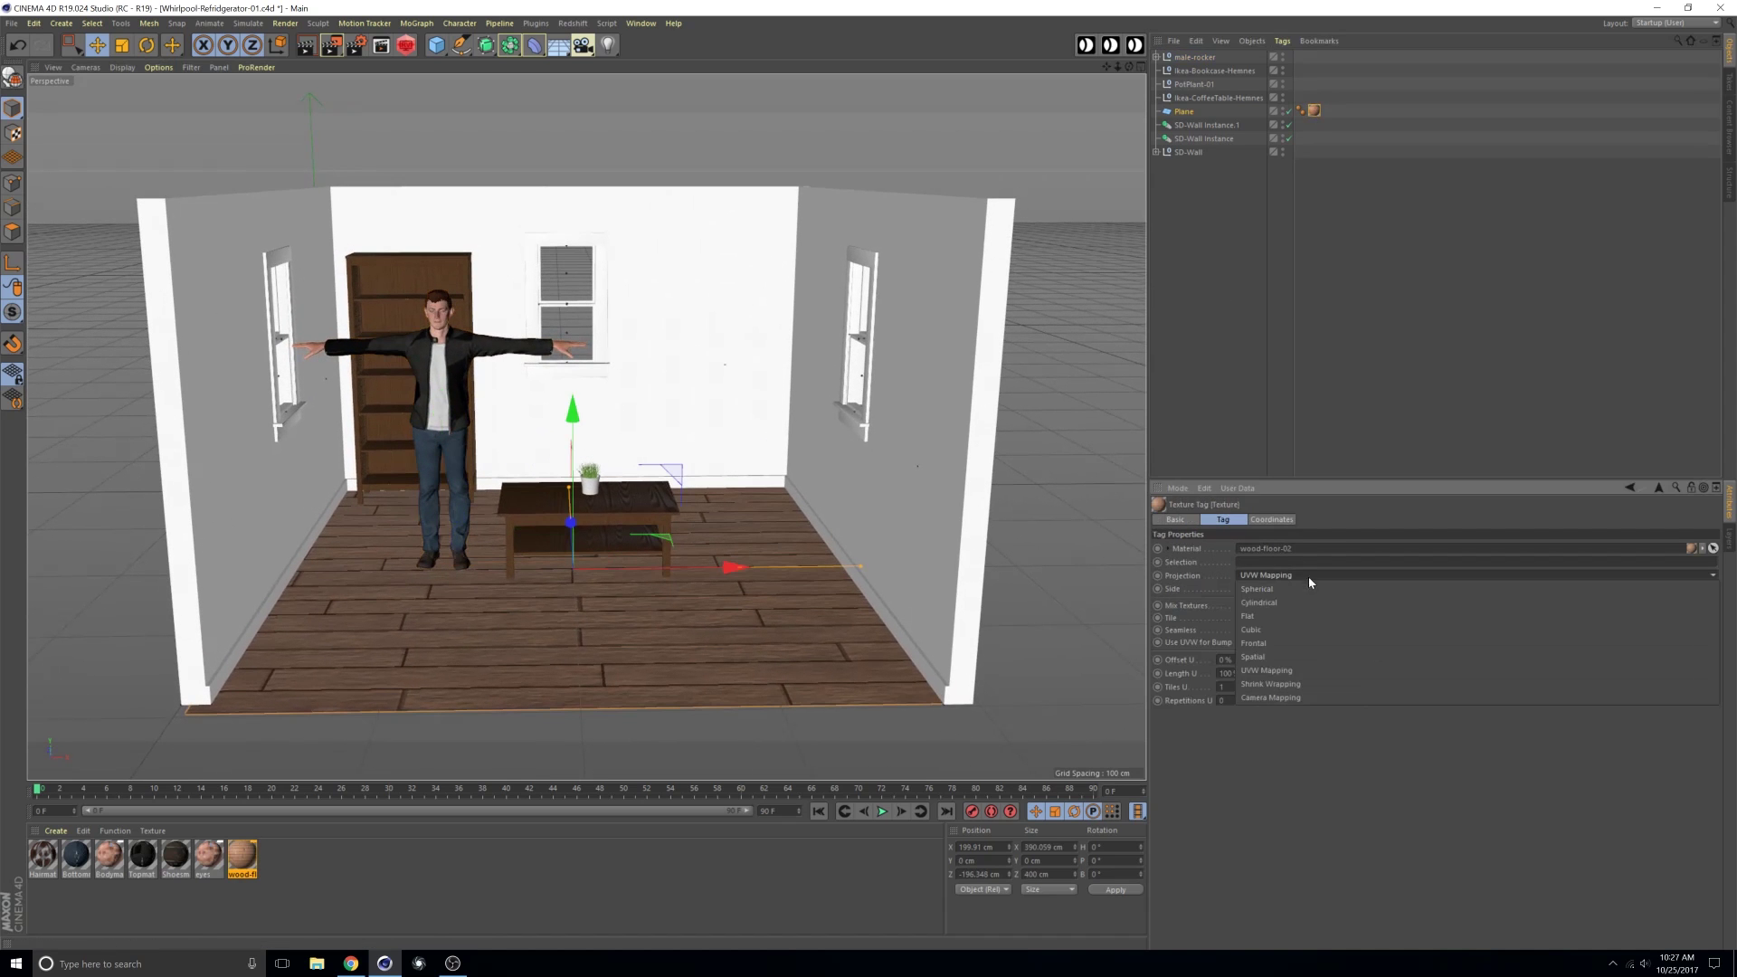
pyautogui.click(1291, 631)
pyautogui.click(1213, 325)
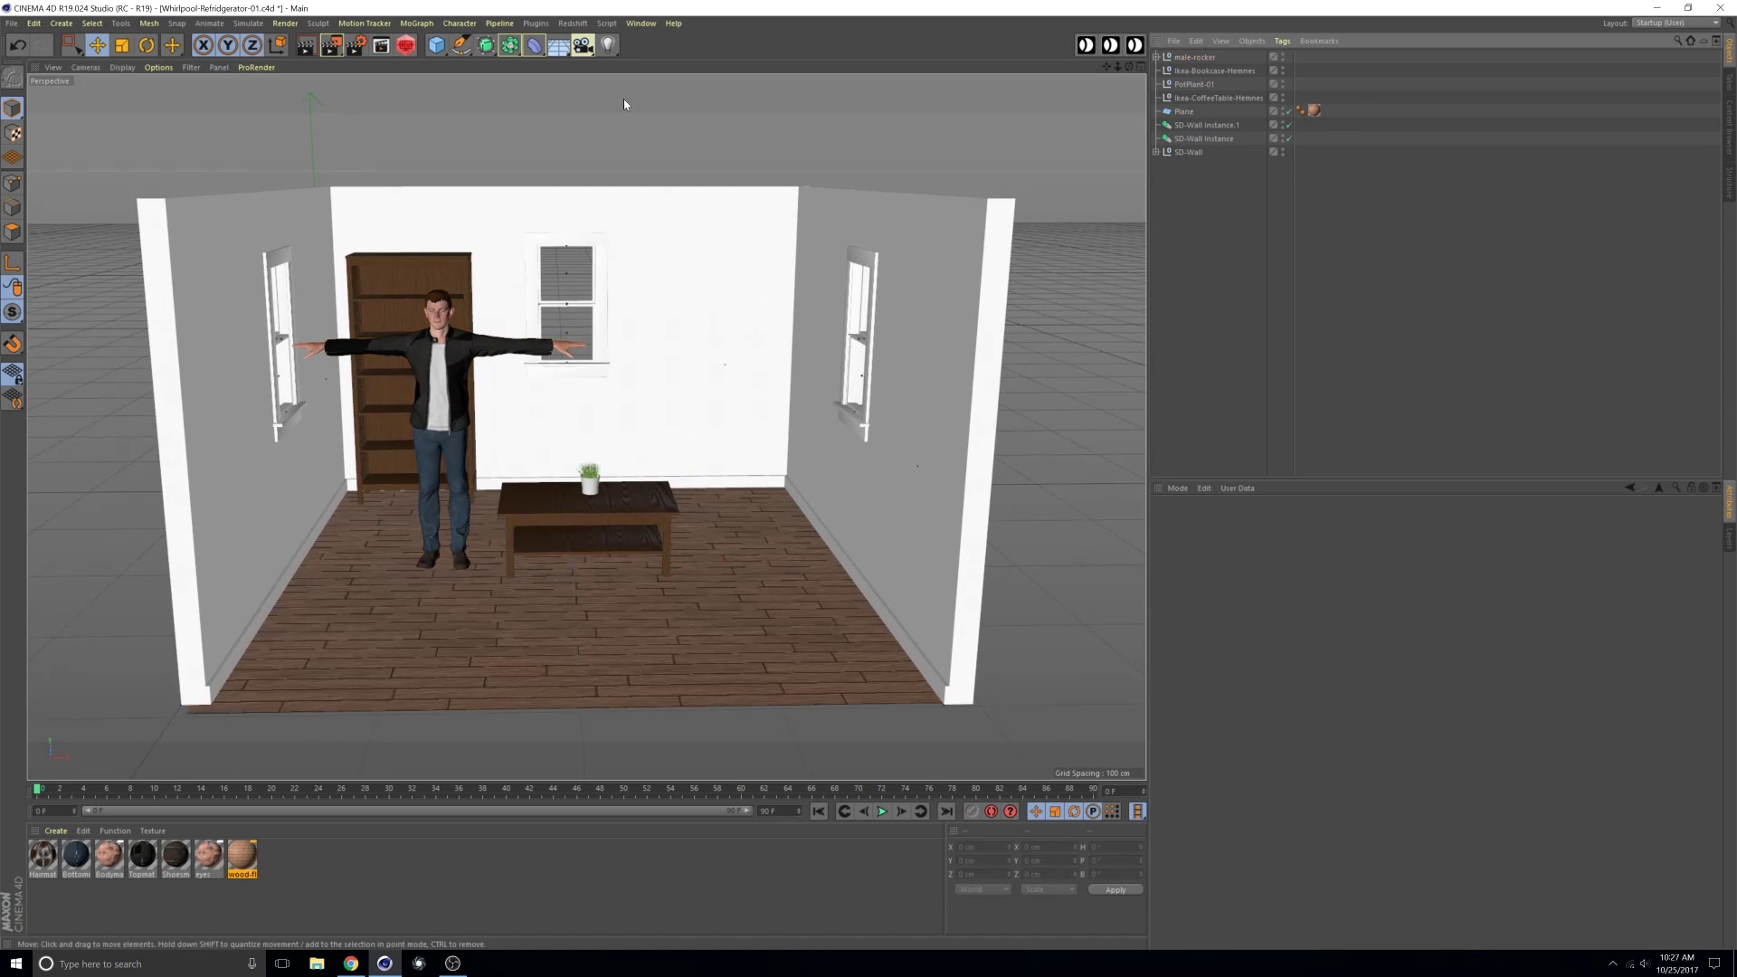
# Add an area light and move it across the floor in front of the coffee table, at X about 219 cm and Z about -220 cm.
pyautogui.moveTo(607, 44); pyautogui.dragTo(753, 150)
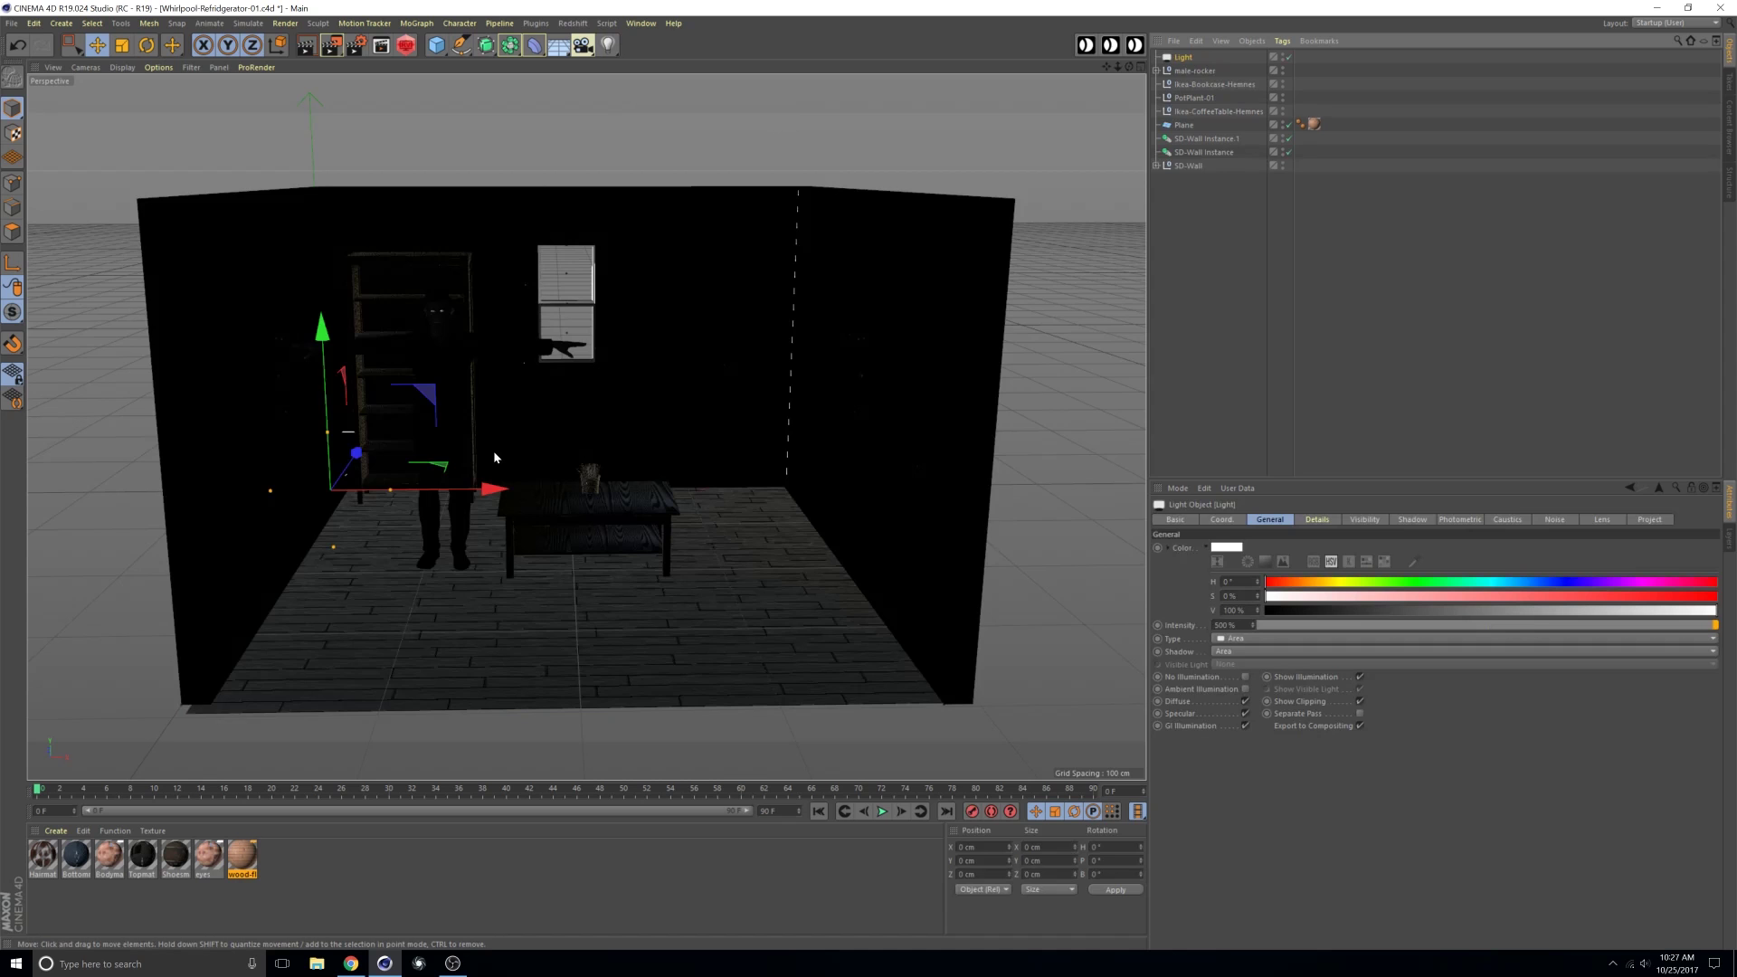
pyautogui.scroll(-5, 492, 450)
pyautogui.moveTo(467, 466); pyautogui.dragTo(648, 541)
# Rotate the area light to a pitch of -90° so it points straight down.
pyautogui.press('r')
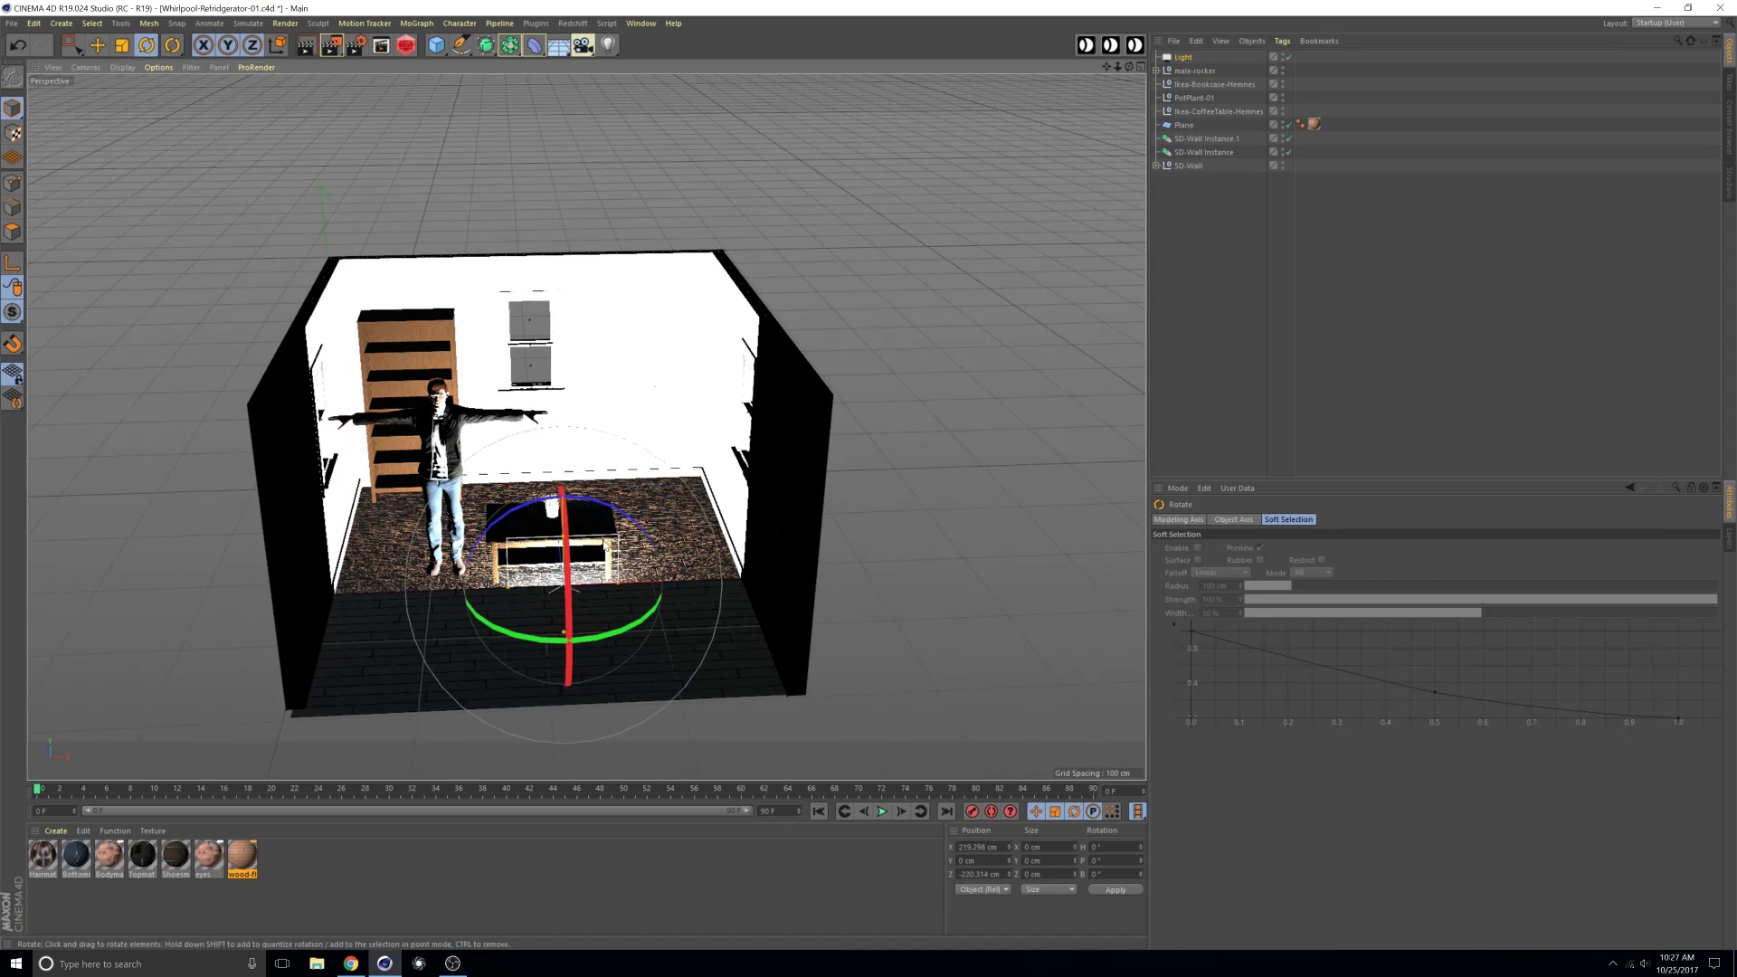
pyautogui.moveTo(562, 624); pyautogui.dragTo(570, 431)
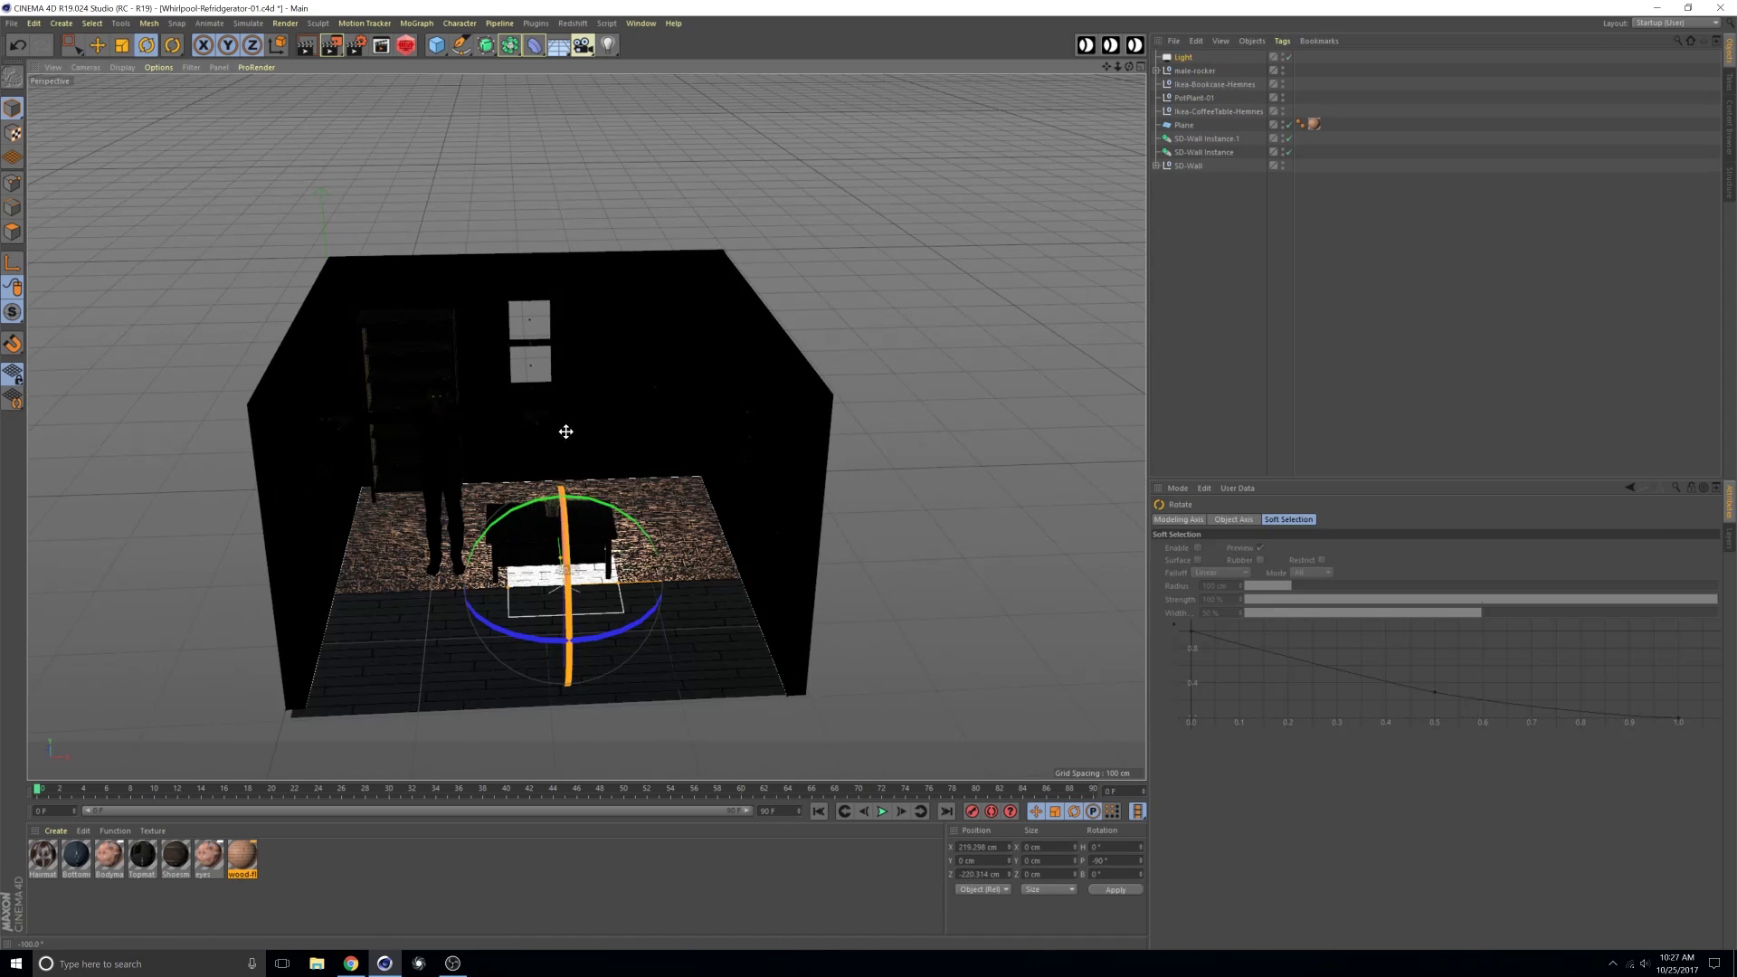
pyautogui.press('e')
# Raise the area light above the room to a Y position of about 422 cm.
pyautogui.scroll(-1, 570, 435)
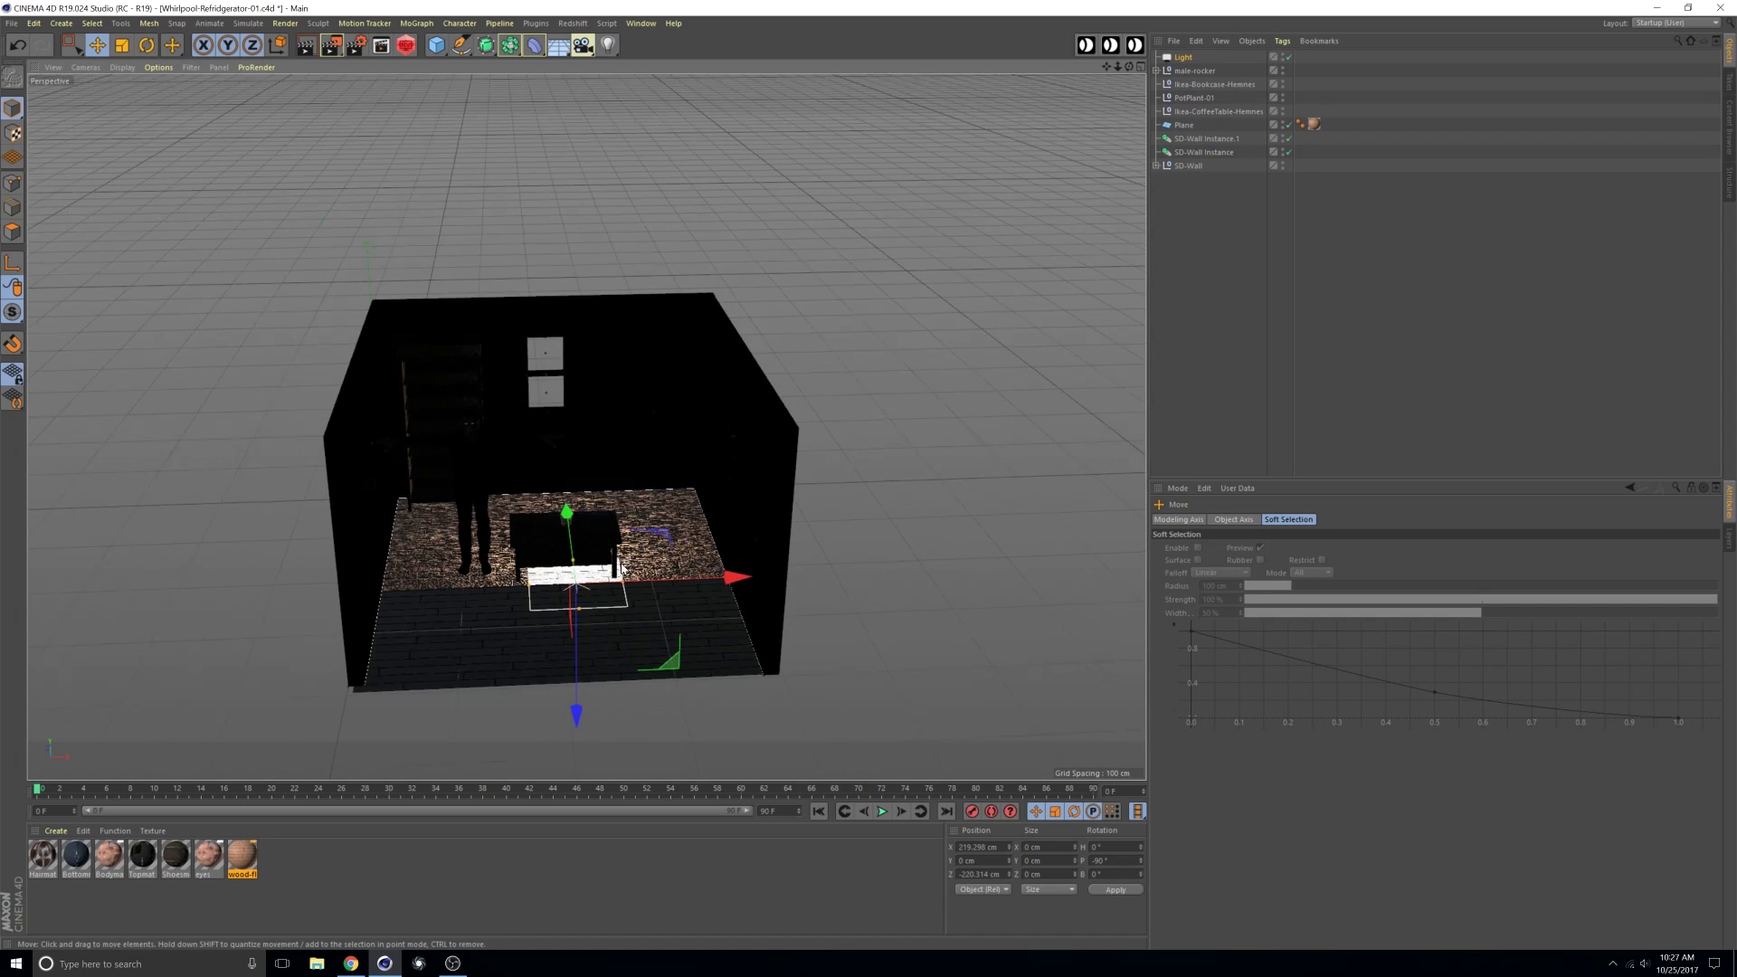
pyautogui.keyDown('alt'); pyautogui.moveTo(570, 434); pyautogui.dragTo(653, 361); pyautogui.keyUp('alt')
pyautogui.moveTo(516, 762); pyautogui.dragTo(513, 362)
pyautogui.keyDown('alt'); pyautogui.moveTo(548, 521); pyautogui.dragTo(705, 508); pyautogui.keyUp('alt')
pyautogui.keyDown('alt'); pyautogui.moveTo(706, 508); pyautogui.dragTo(632, 485, button='middle'); pyautogui.keyUp('alt')
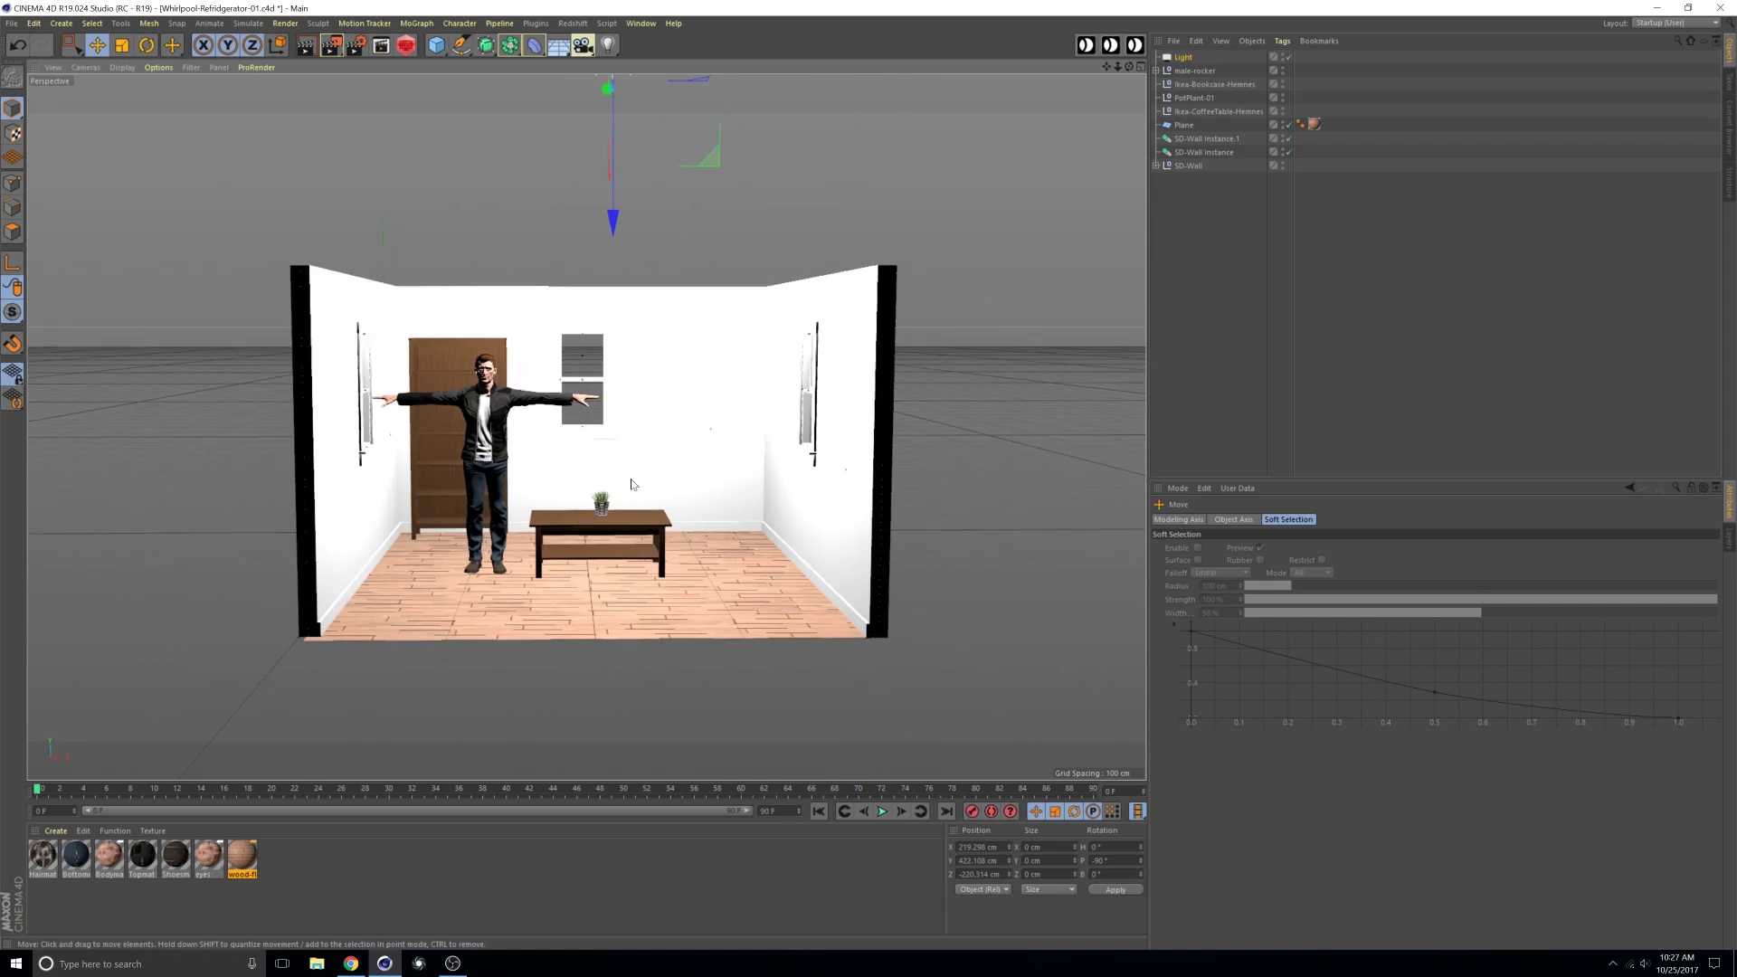
pyautogui.keyDown('alt'); pyautogui.moveTo(632, 485); pyautogui.dragTo(678, 488, button='right'); pyautogui.keyUp('alt')
pyautogui.keyDown('alt'); pyautogui.moveTo(679, 488); pyautogui.dragTo(668, 473, button='middle'); pyautogui.keyUp('alt')
pyautogui.keyDown('alt'); pyautogui.moveTo(668, 473); pyautogui.dragTo(663, 466, button='right'); pyautogui.keyUp('alt')
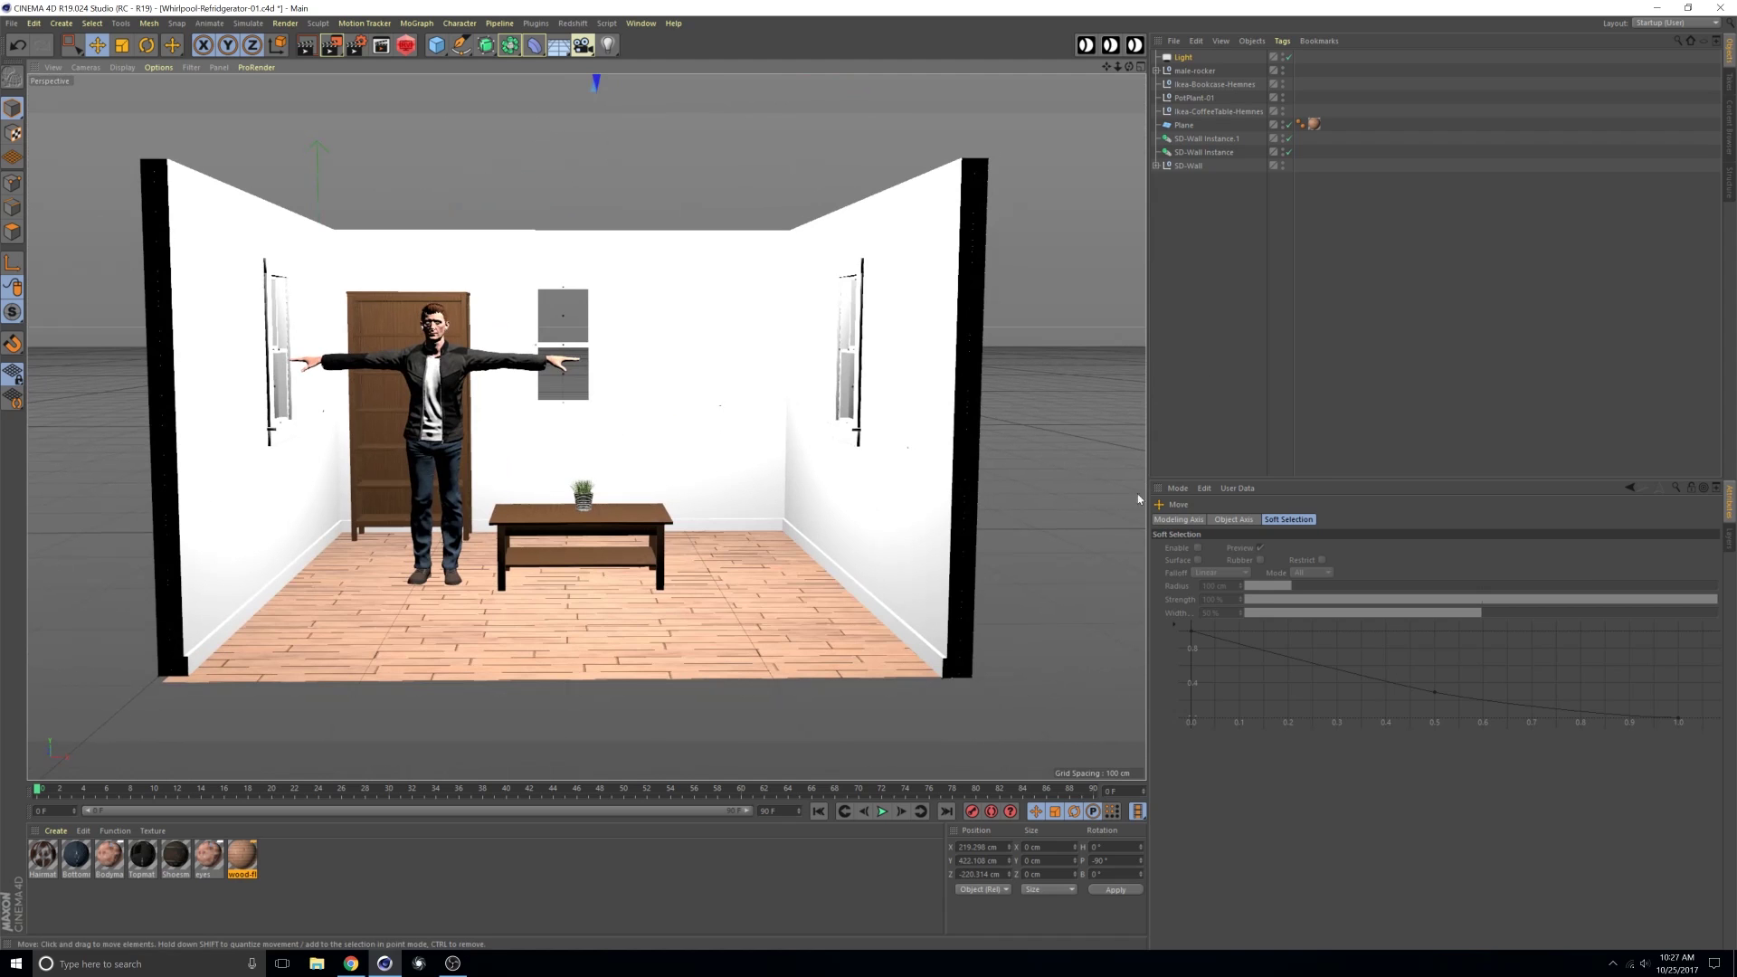
# Set the area light's photometric intensity to about 700, keeping Candela as the unit.
pyautogui.click(1183, 57)
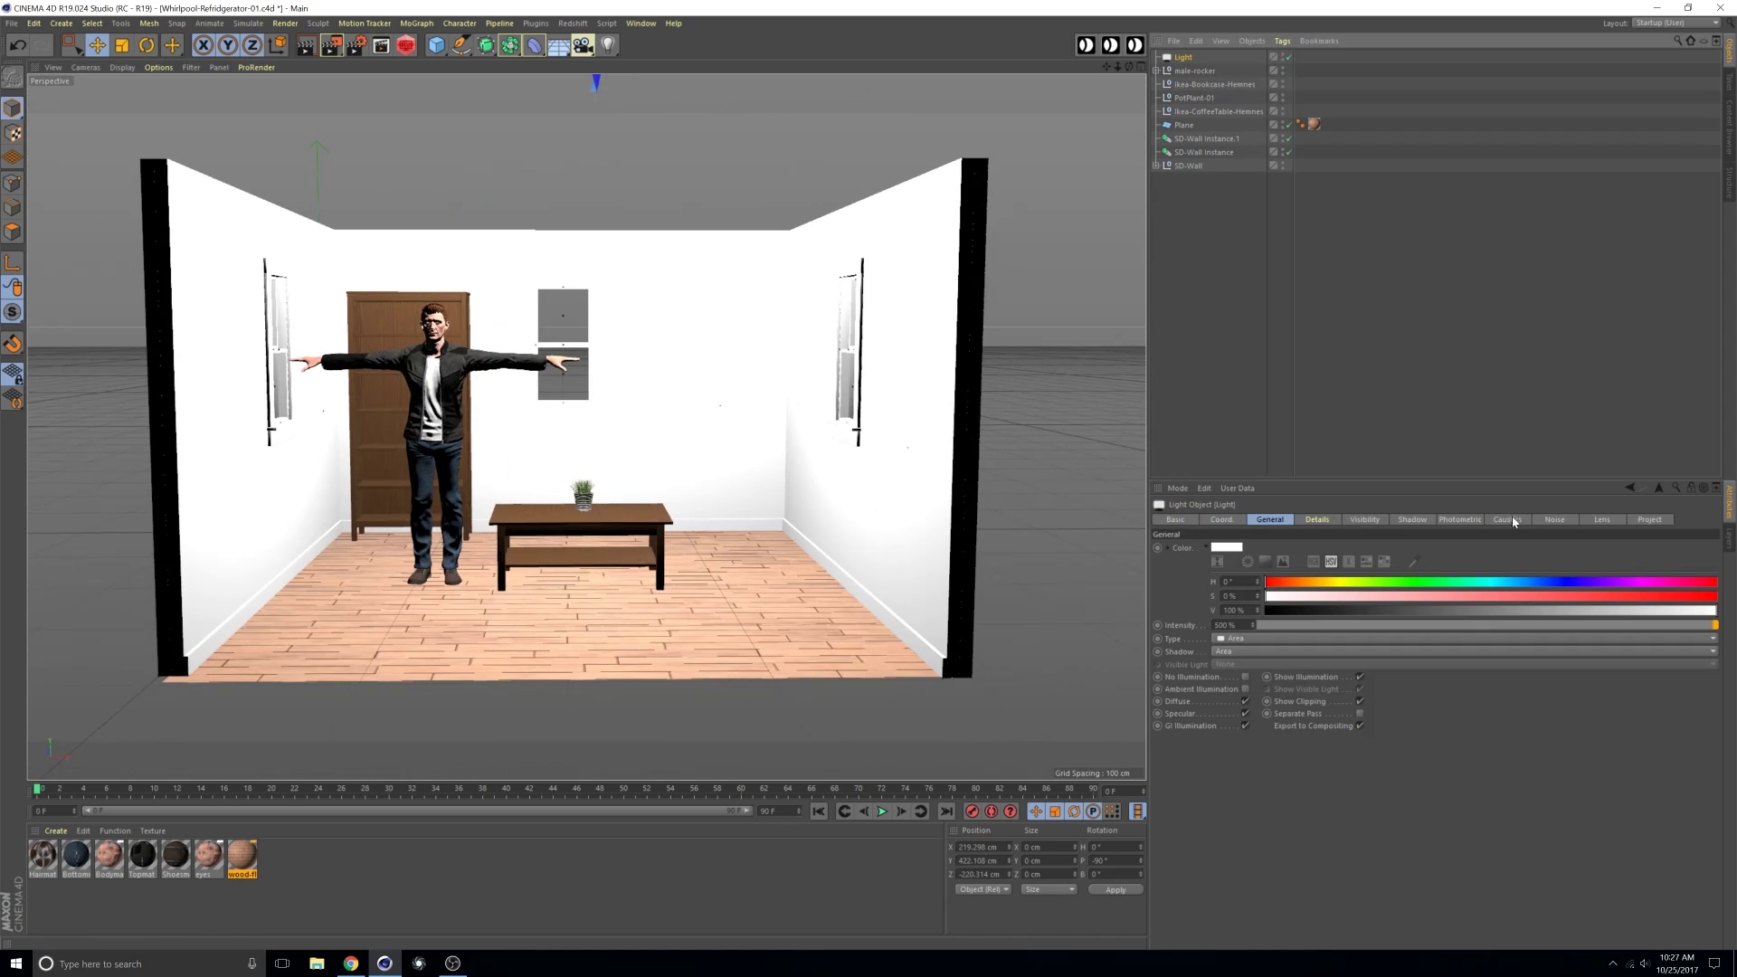
pyautogui.click(1467, 520)
pyautogui.moveTo(1329, 561)
pyautogui.mouseDown()
pyautogui.moveTo(1297, 556)
pyautogui.moveTo(1320, 563)
pyautogui.mouseUp()
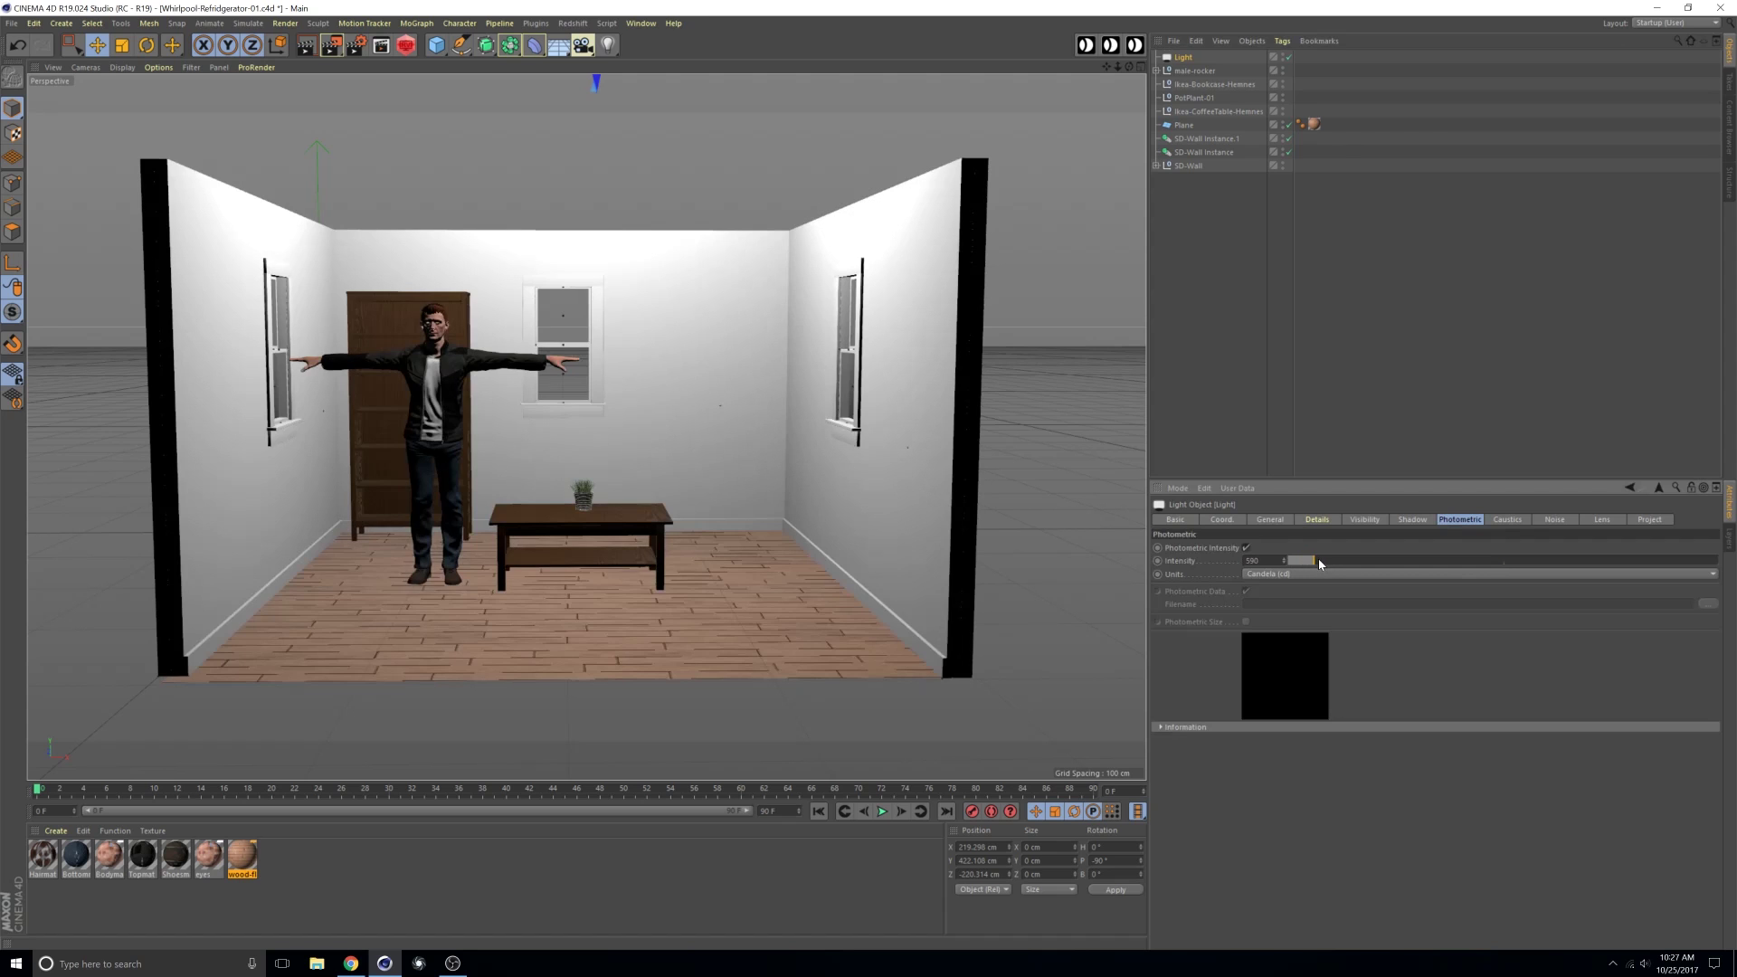
pyautogui.click(1267, 574)
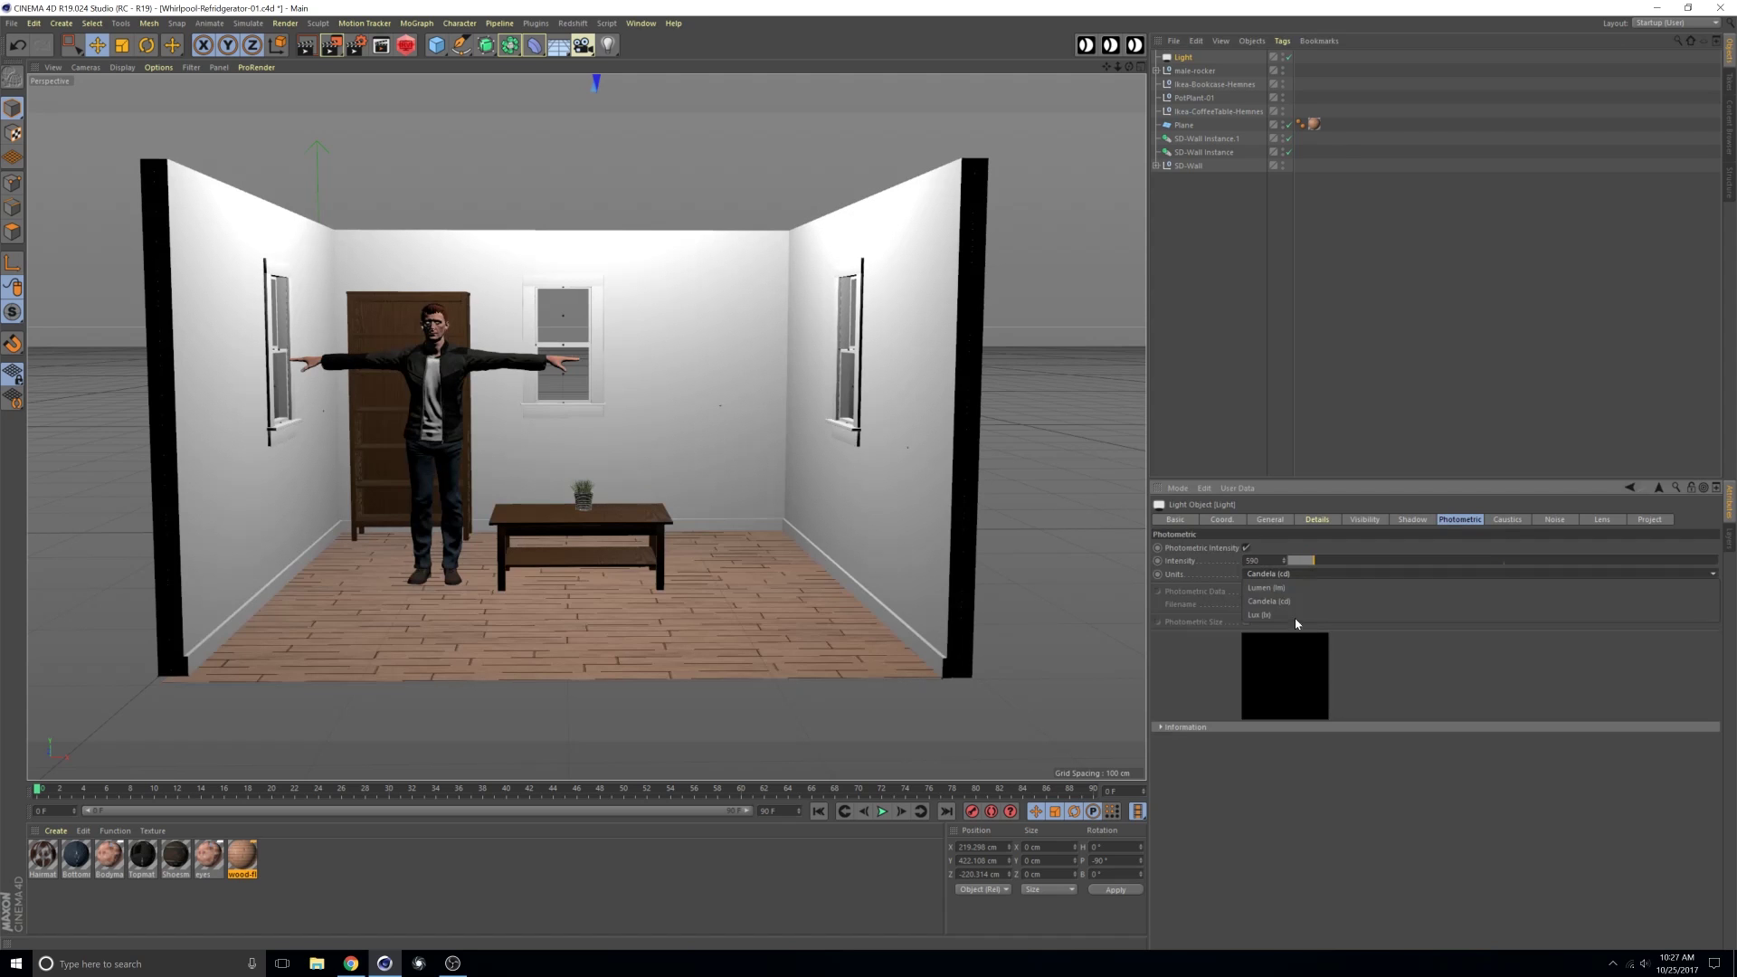
pyautogui.click(1271, 601)
pyautogui.moveTo(1312, 560); pyautogui.dragTo(1319, 565)
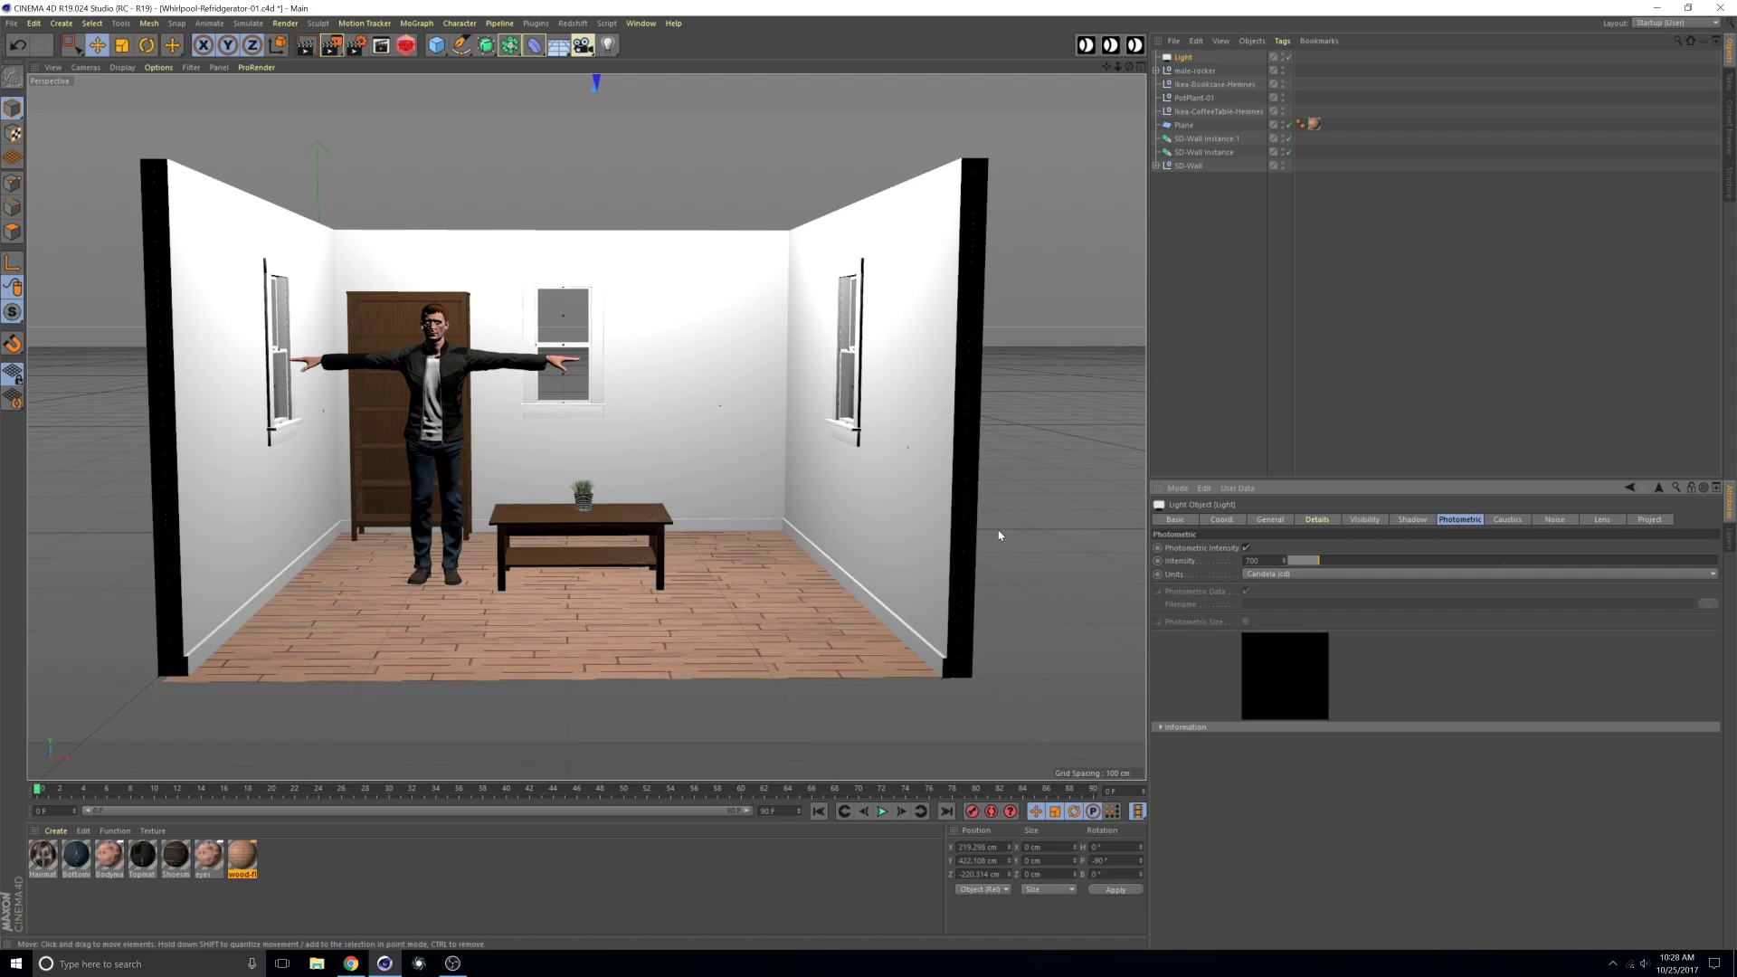
# Examine the render settings, including the renderer, output size and global illumination, and close them.
pyautogui.scroll(3, 632, 431)
pyautogui.keyDown('alt'); pyautogui.moveTo(632, 431); pyautogui.dragTo(661, 437, button='middle'); pyautogui.keyUp('alt')
pyautogui.keyDown('alt'); pyautogui.moveTo(660, 437); pyautogui.dragTo(633, 437); pyautogui.keyUp('alt')
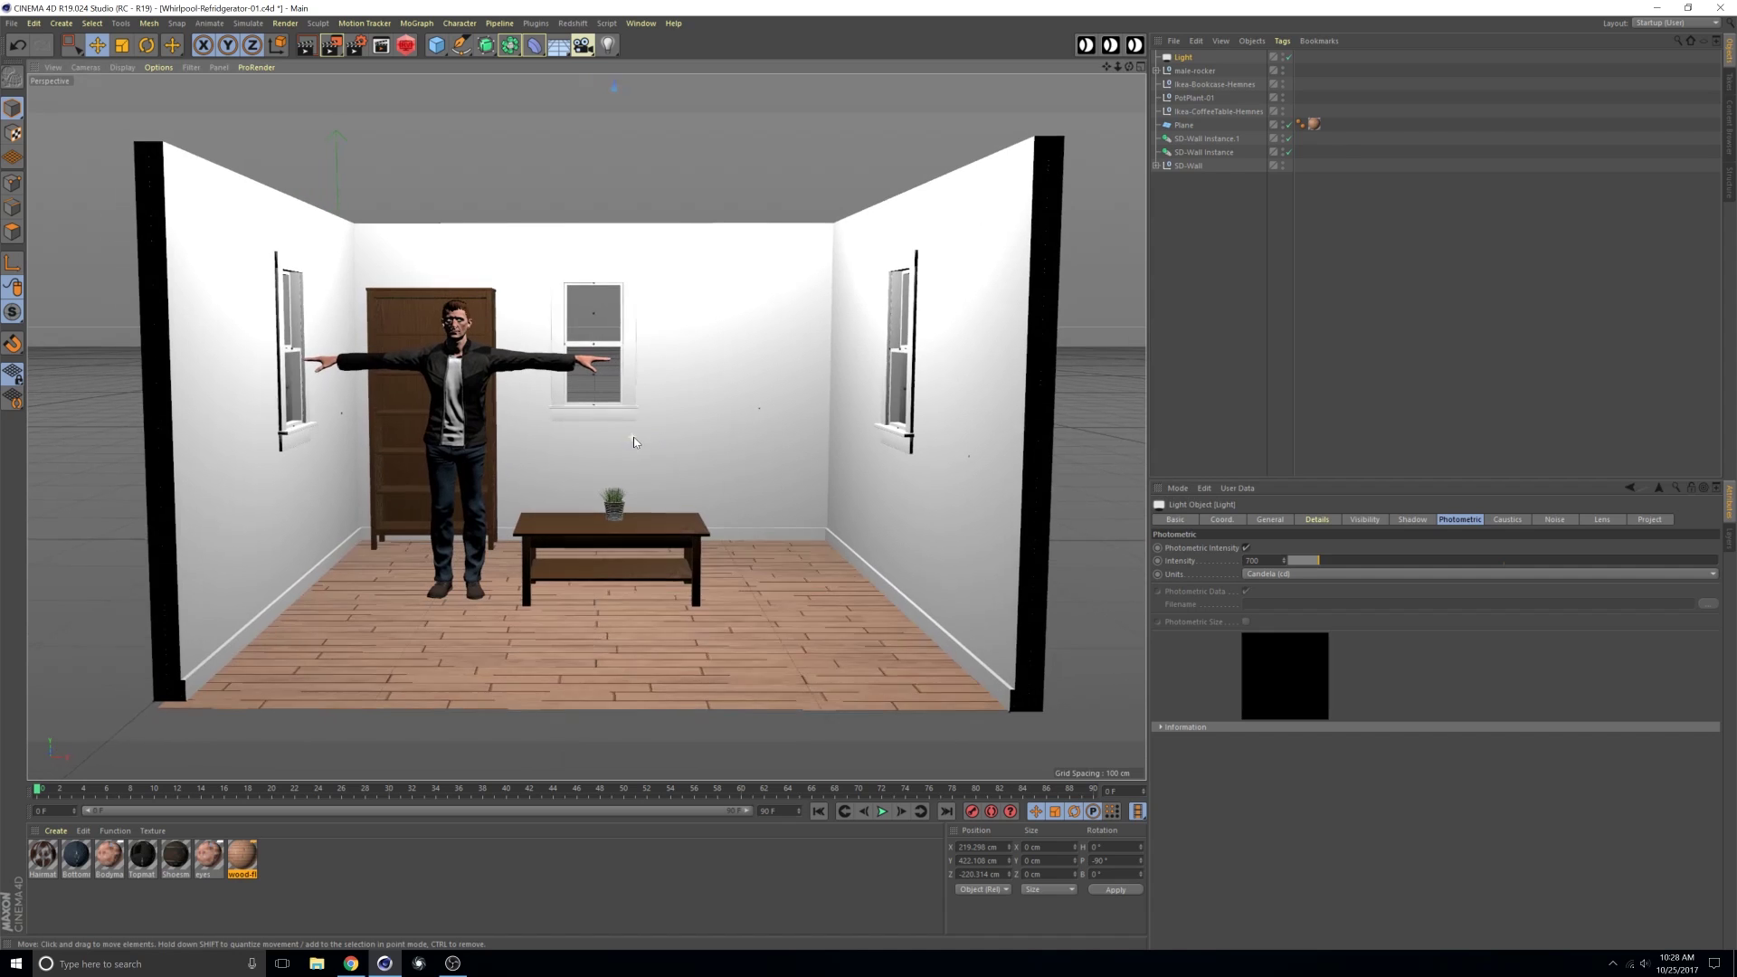
pyautogui.scroll(1, 636, 437)
pyautogui.keyDown('alt'); pyautogui.moveTo(638, 437); pyautogui.dragTo(636, 438, button='middle'); pyautogui.keyUp('alt')
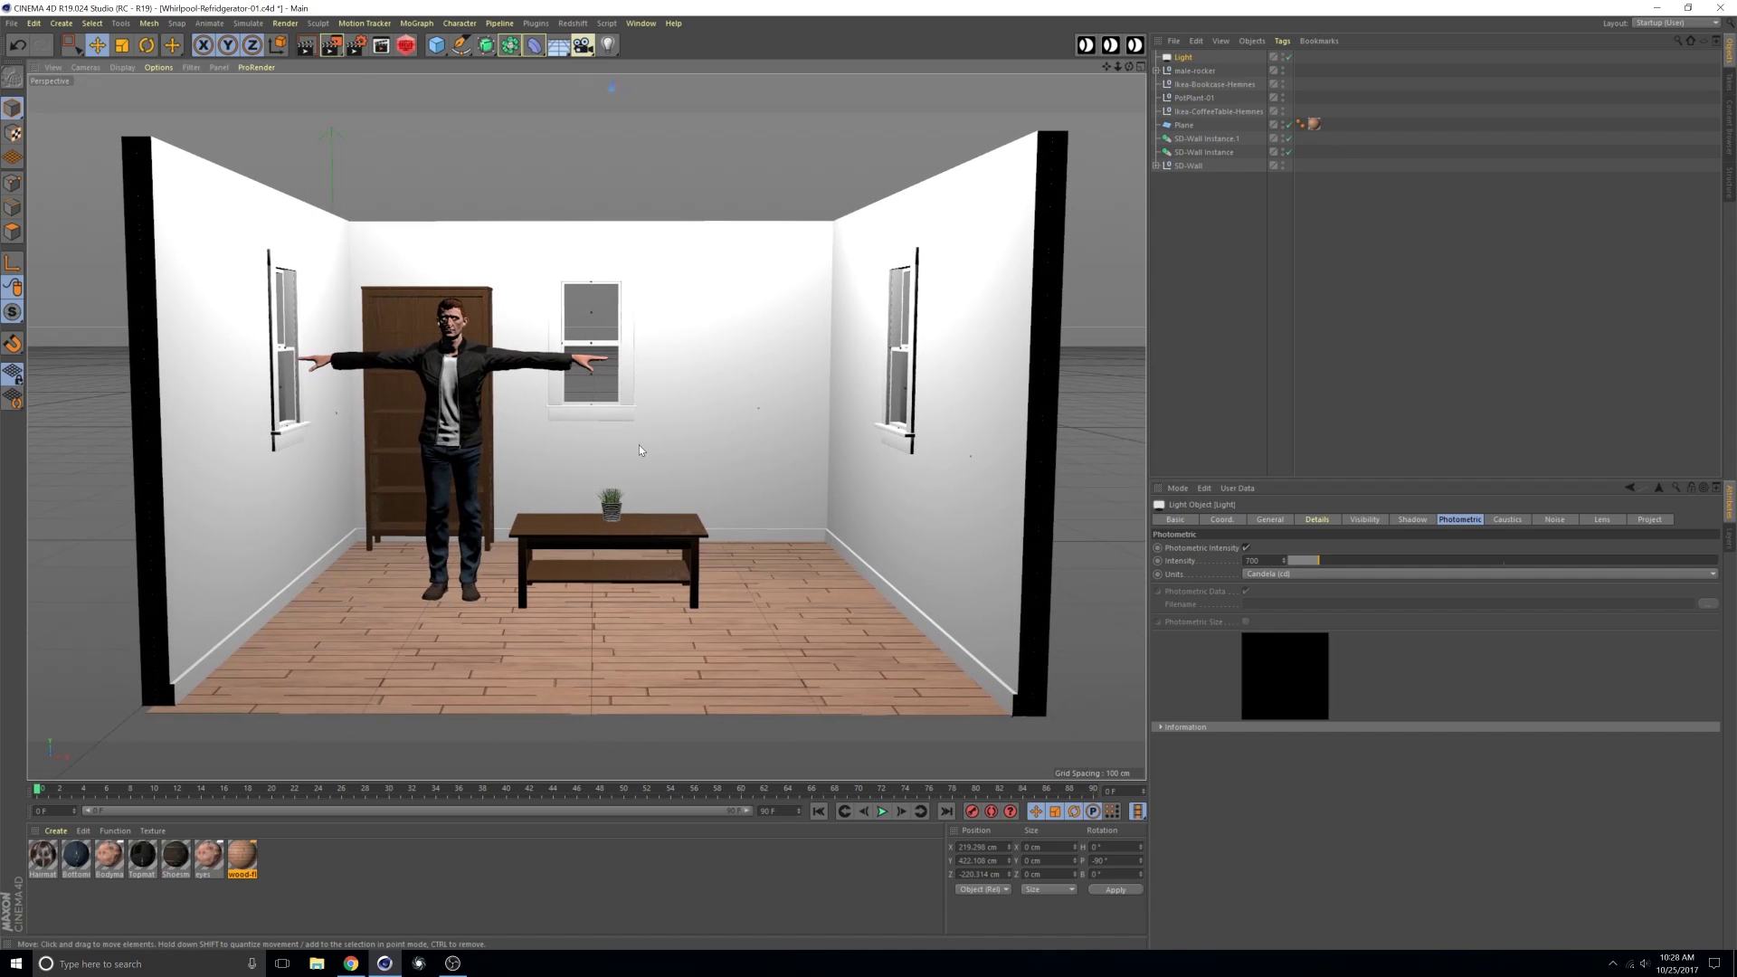
pyautogui.click(356, 44)
pyautogui.moveTo(1210, 71); pyautogui.dragTo(476, 151)
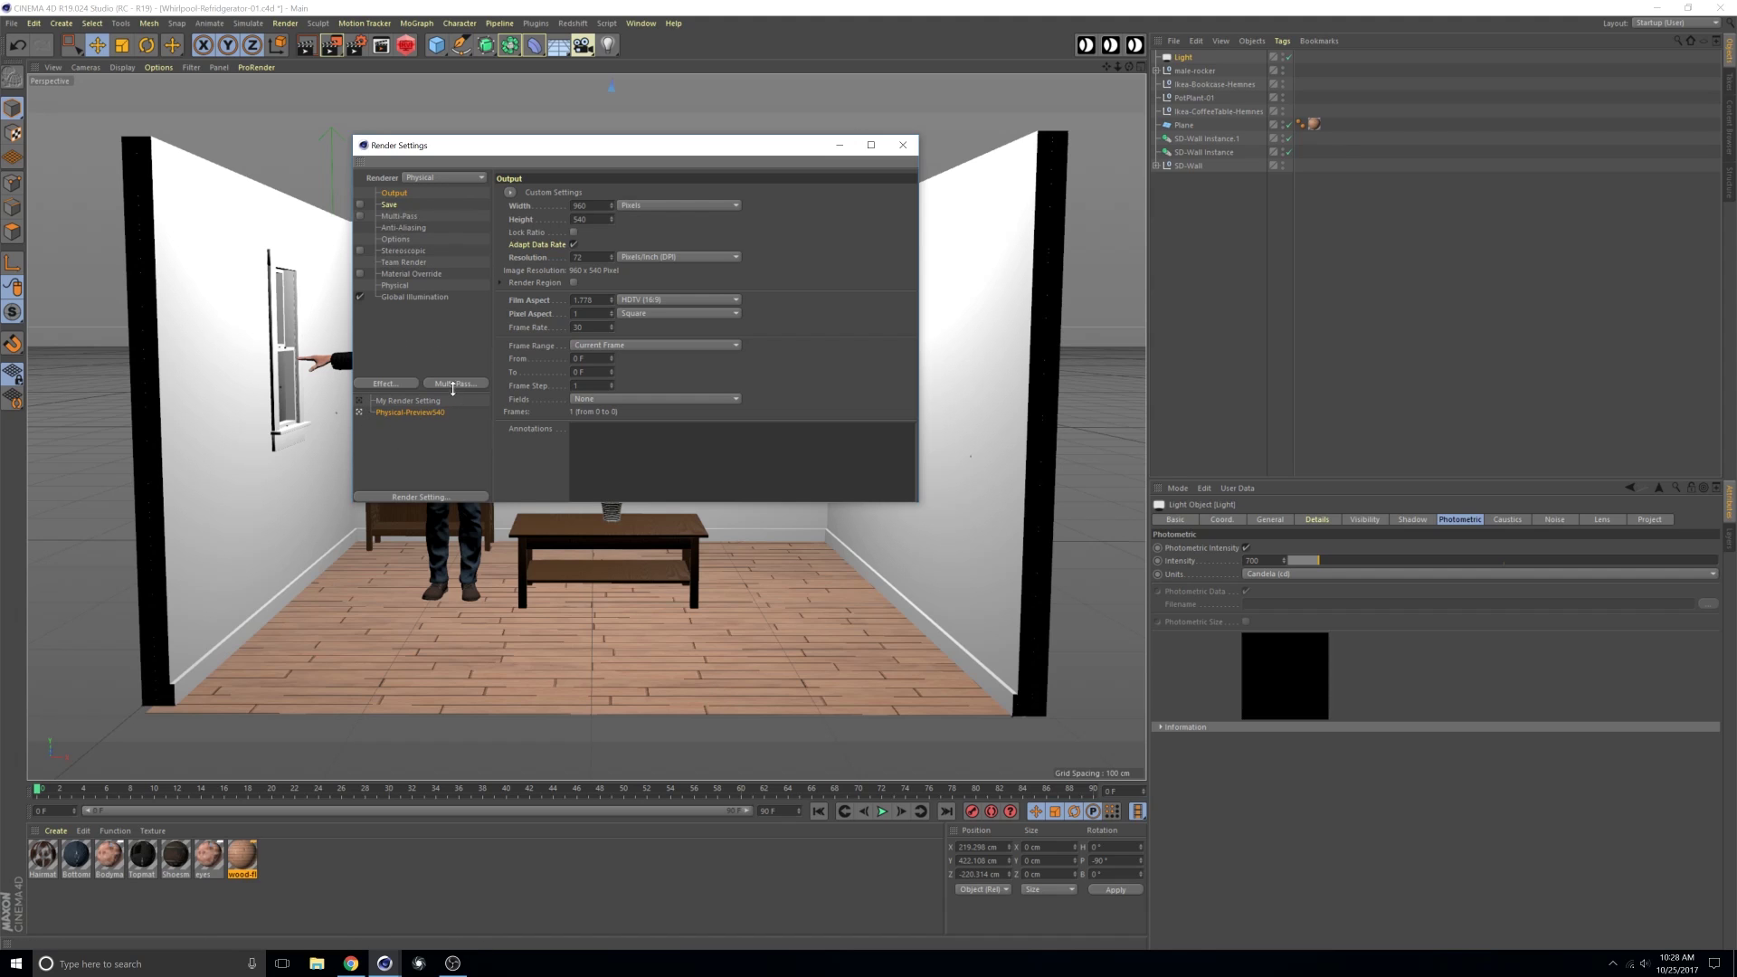
pyautogui.click(902, 144)
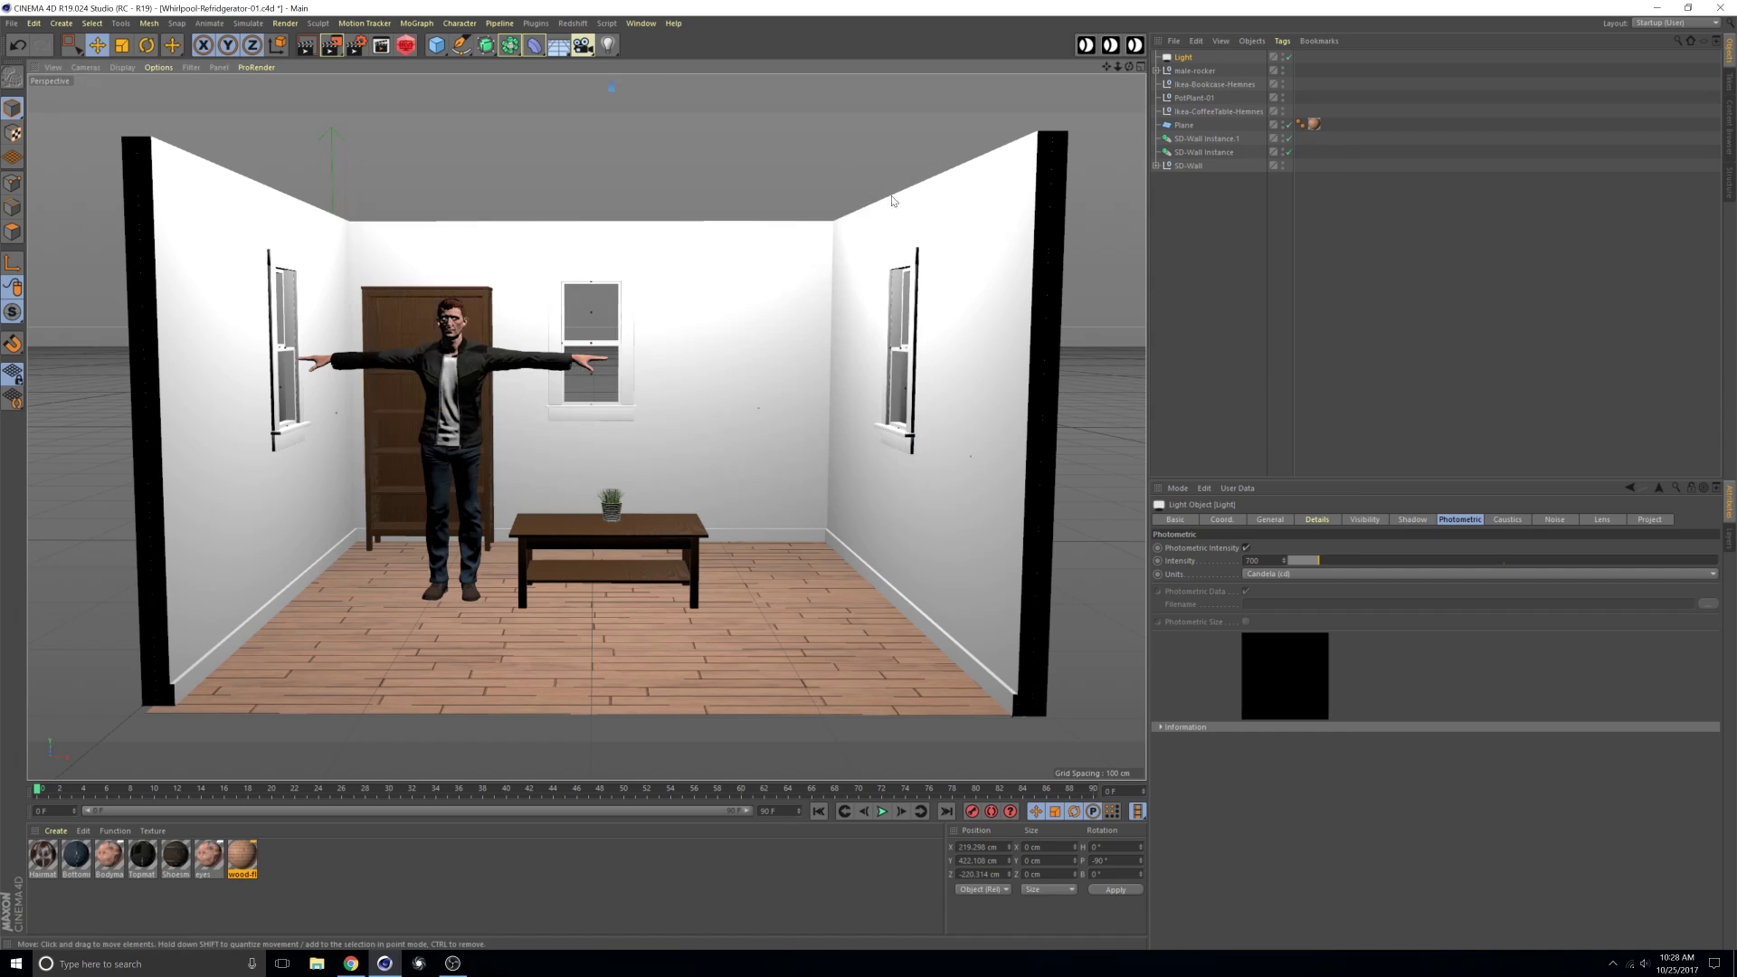